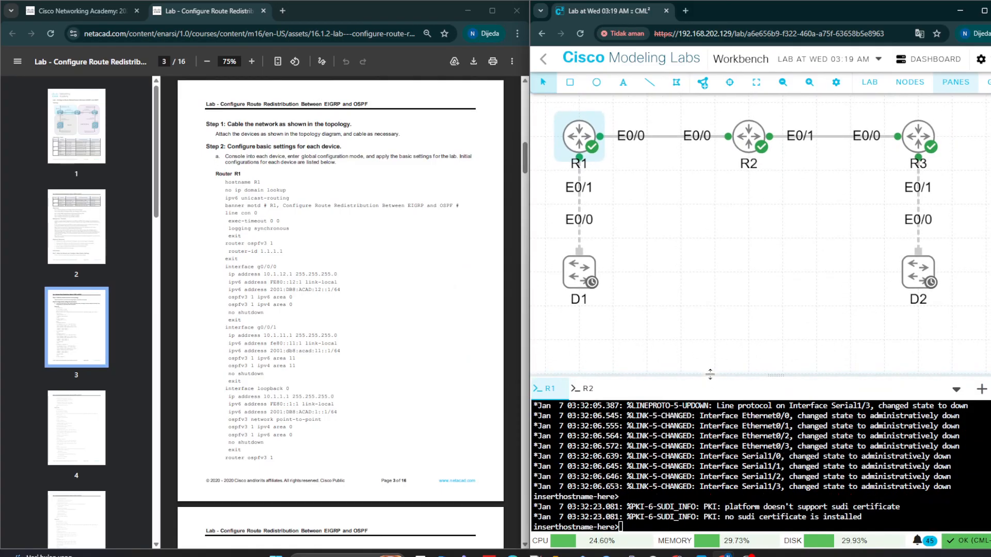
Step: Enlarge the R1 console pane and enter global configuration mode on R1
drag(712, 376, 711, 324)
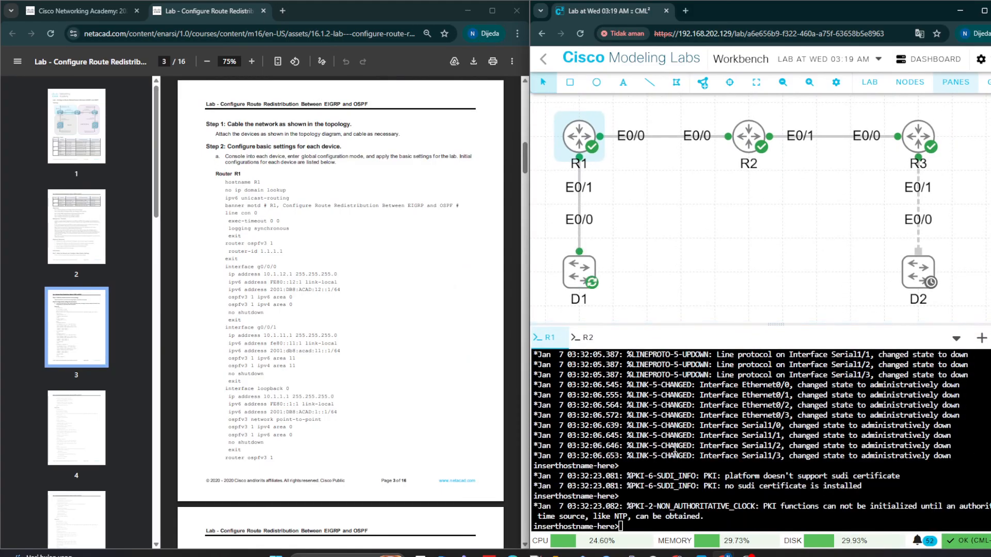
text(en)
key(Return)
text(conf t)
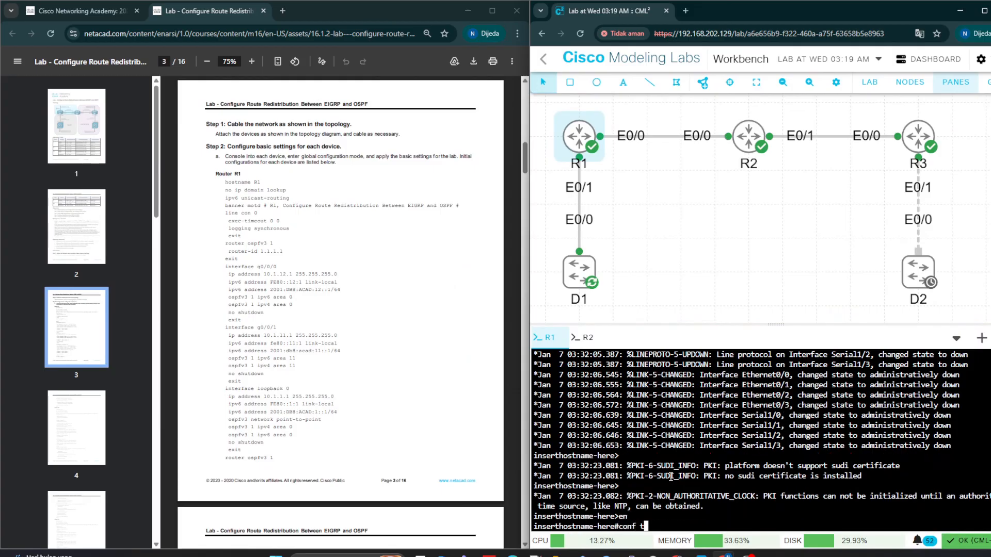
key(Return)
Step: Try to run the clear command in R1's global configuration mode
text(config)#c)
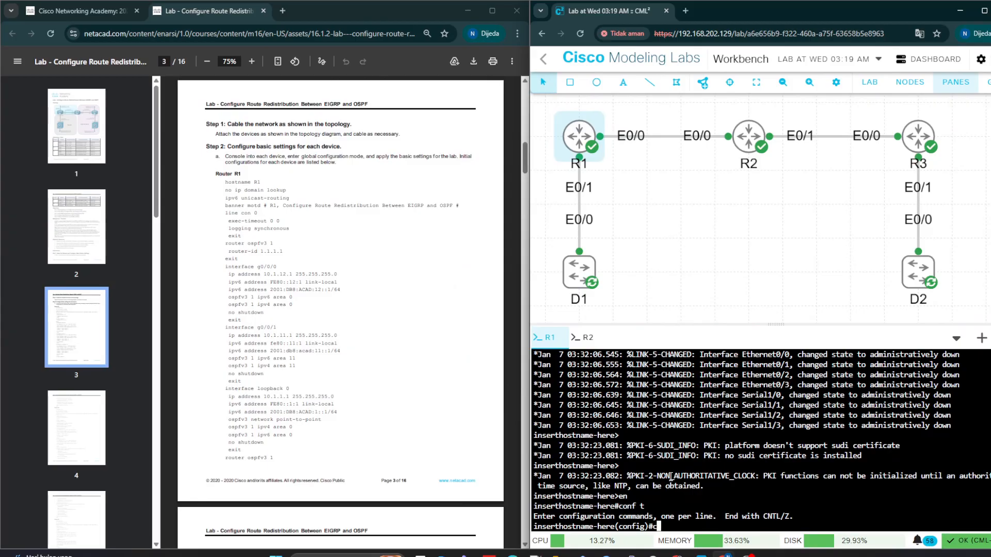
text(lear)
key(Return)
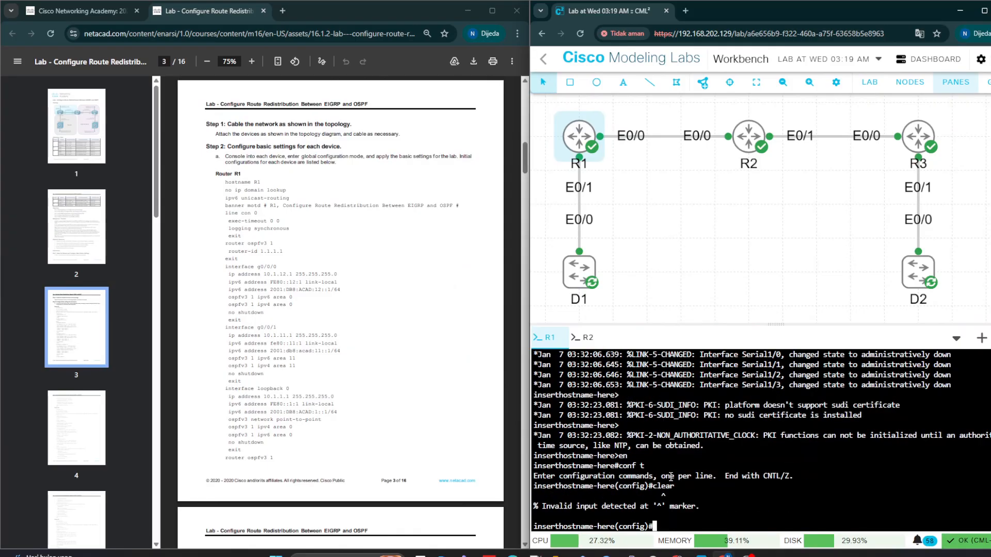
Step: Set the router's hostname to R1
text(host)
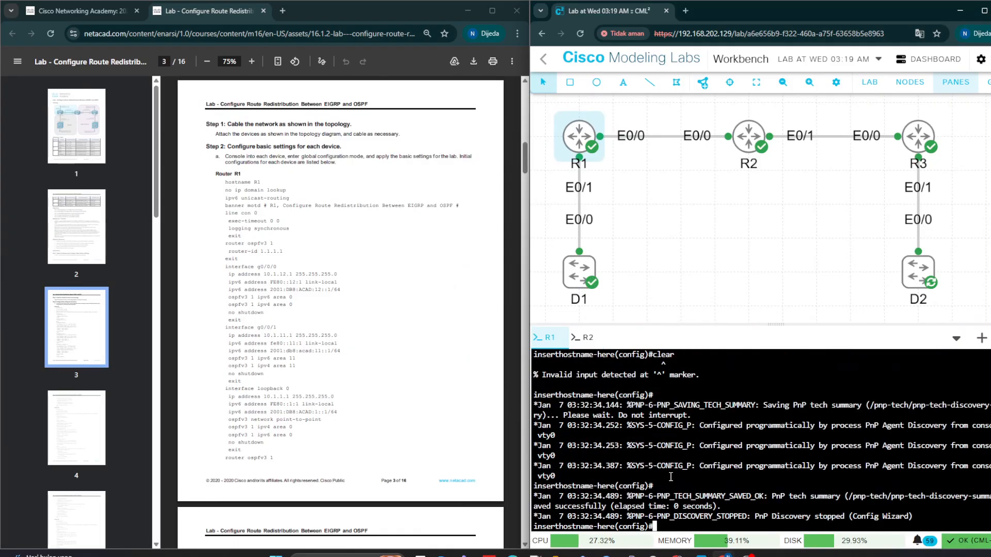
key(Tab)
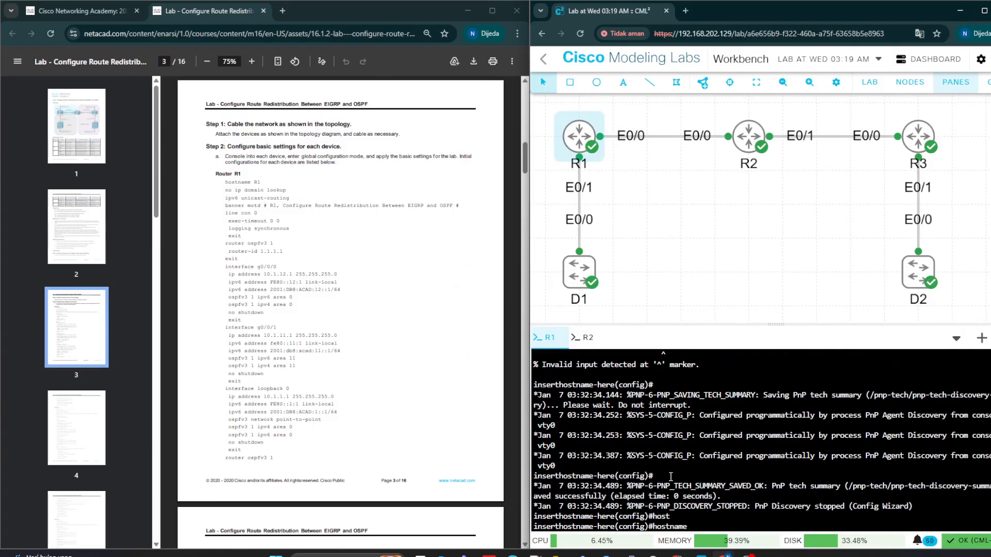
text(R1)
key(Return)
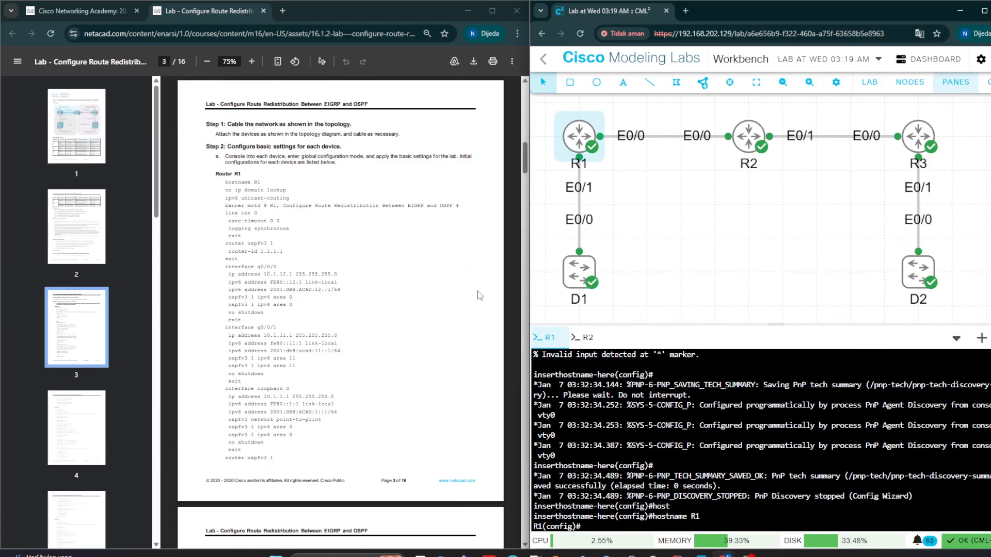
Step: Disable DNS lookup on R1 with no ip domain lookup, following the lab guide's Router R1 listing
scroll(301, 200, down, 1)
scroll(301, 201, down, 2)
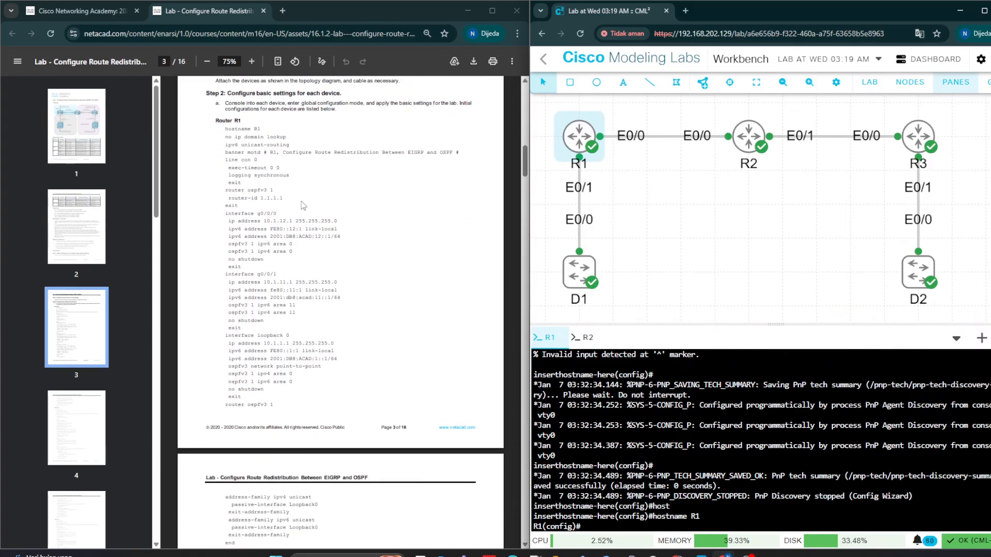
ctrl+scroll(302, 200, up, 3)
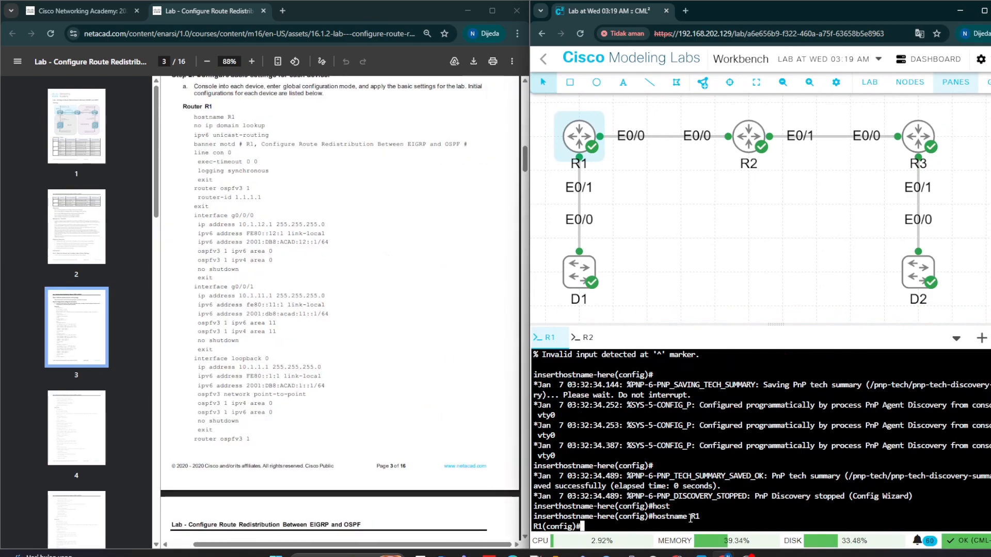
text(no ip)
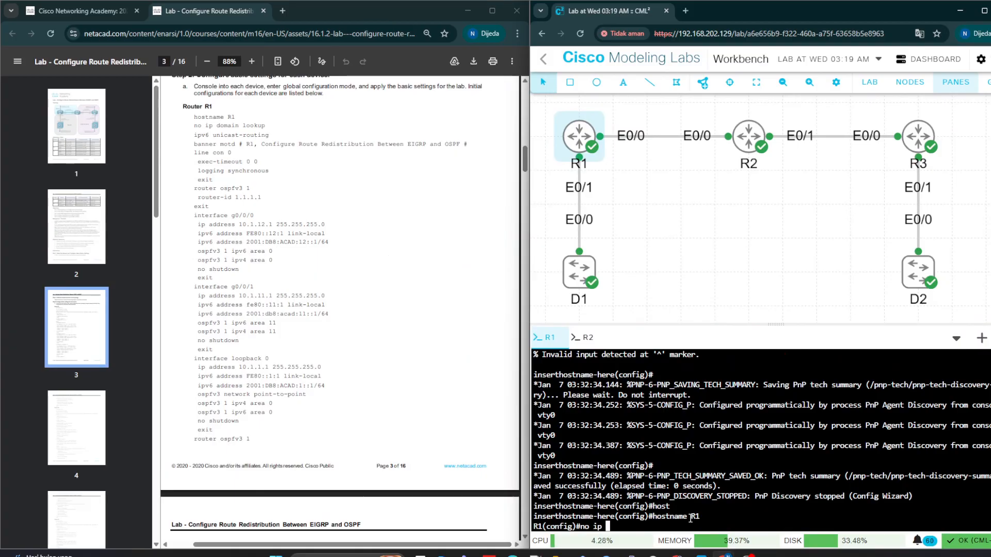
text( doma)
key(Tab)
text(lo)
key(Tab)
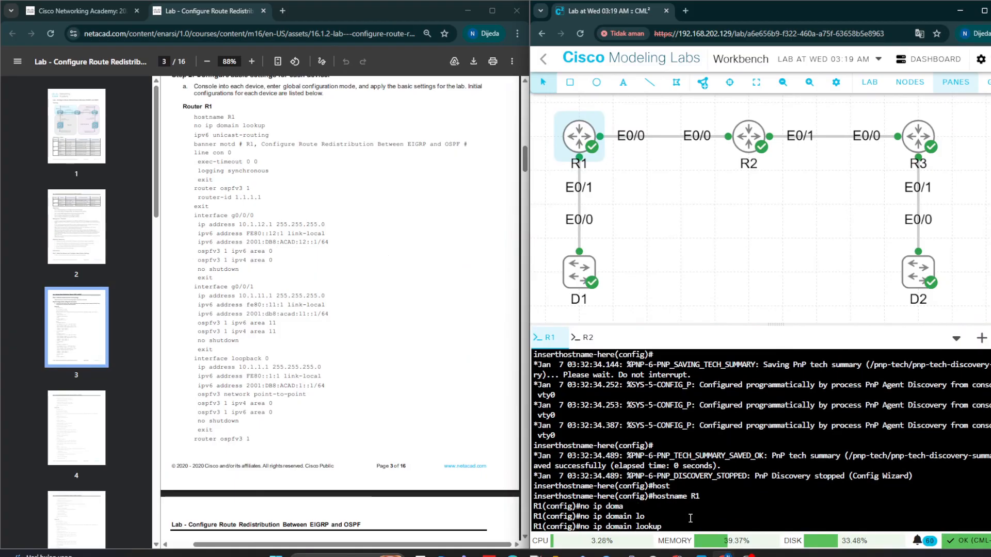
key(Return)
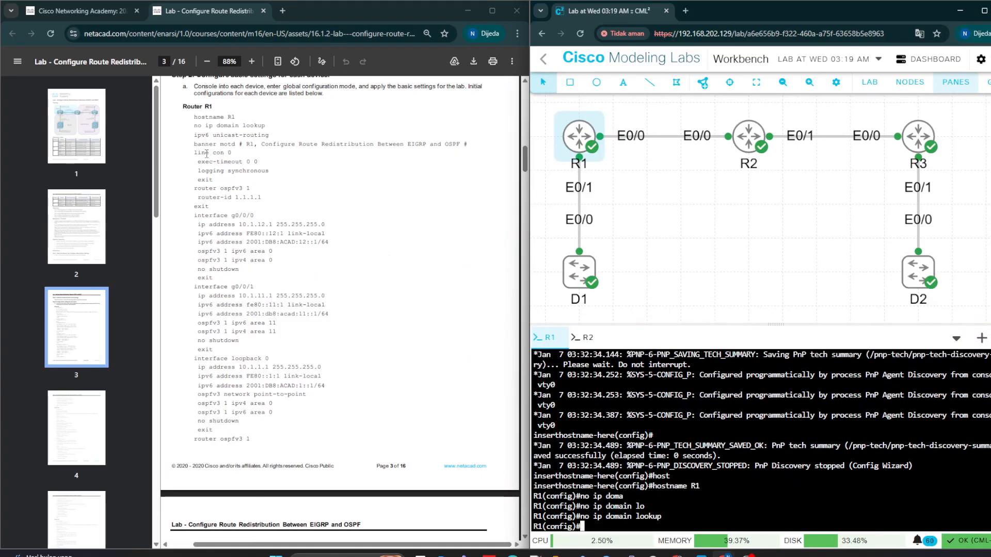
text(ip v)
key(Tab)
key(Tab)
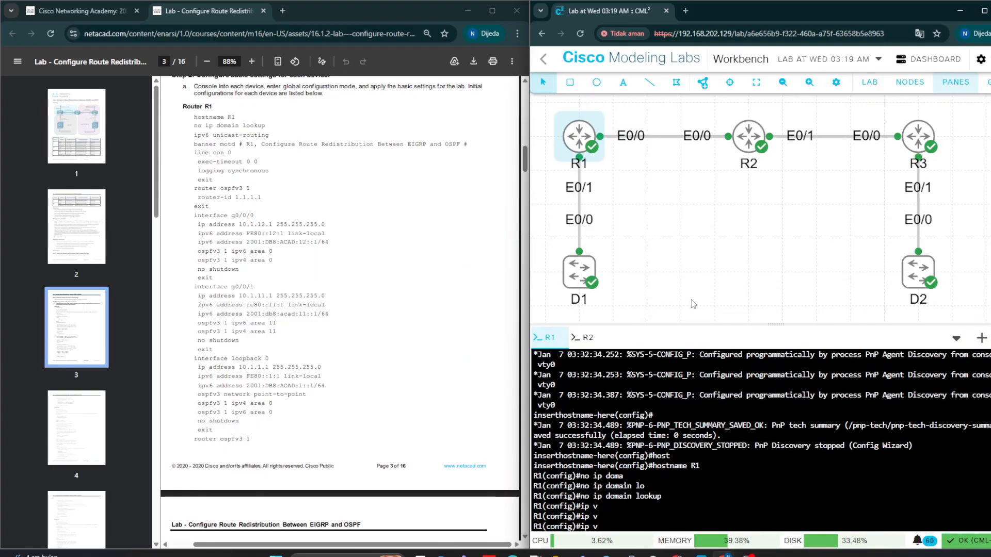
text(6)
key(Tab)
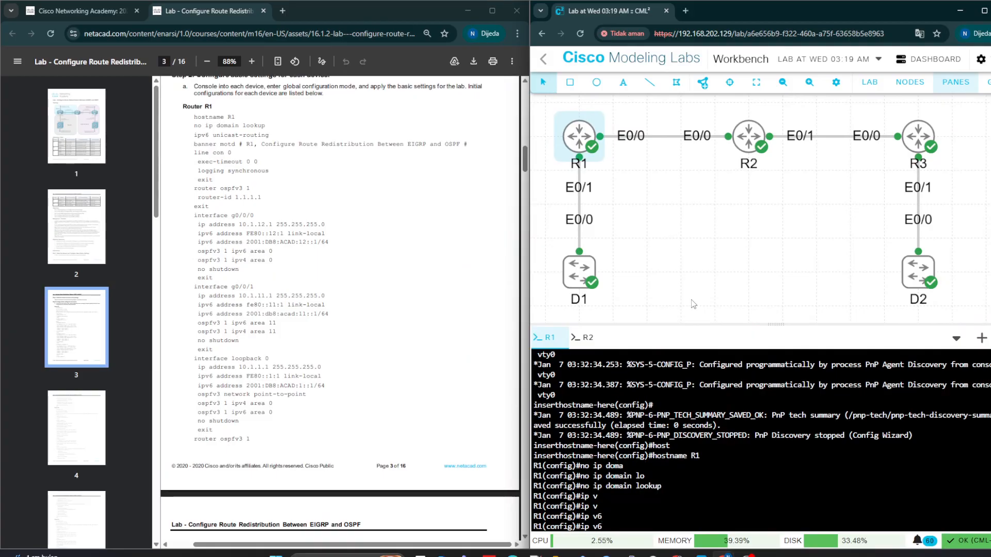
key(BackSpace)
key(BackSpace)
key(Up)
key(Up)
key(Up)
key(Down)
key(Down)
key(Down)
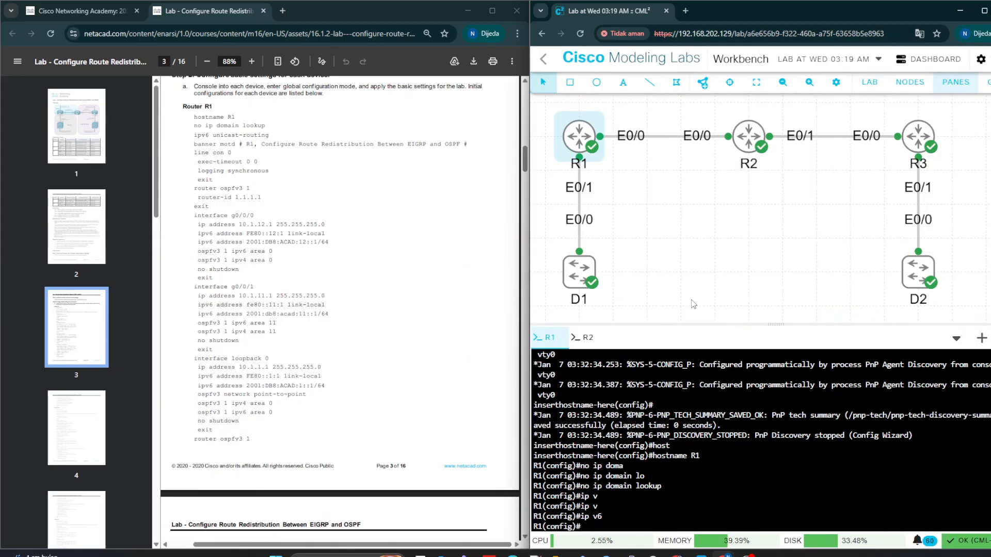
Step: Enable IPv6 routing on R1 with ipv6 unicast-routing
text(ip v6)
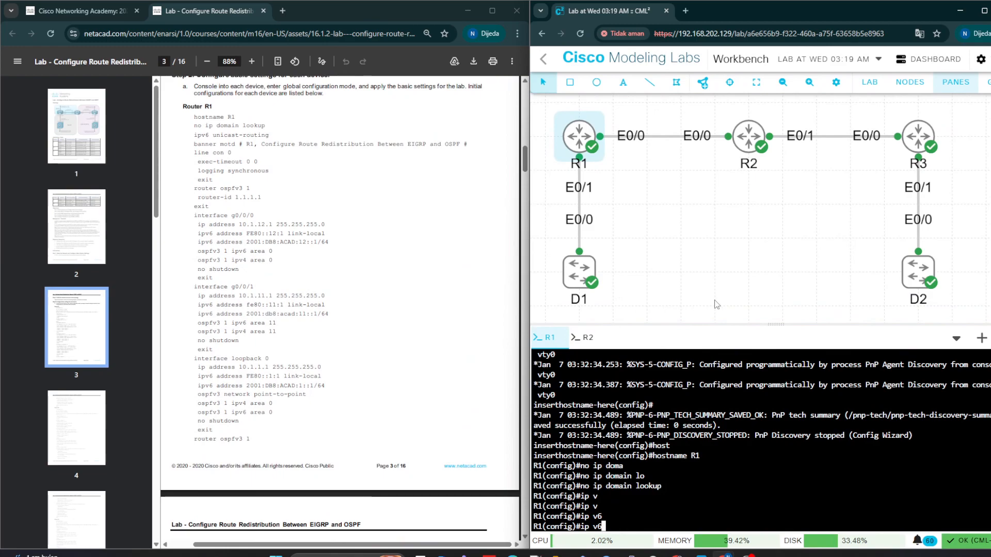
key(BackSpace)
key(BackSpace)
text(v6)
double_click(224, 134)
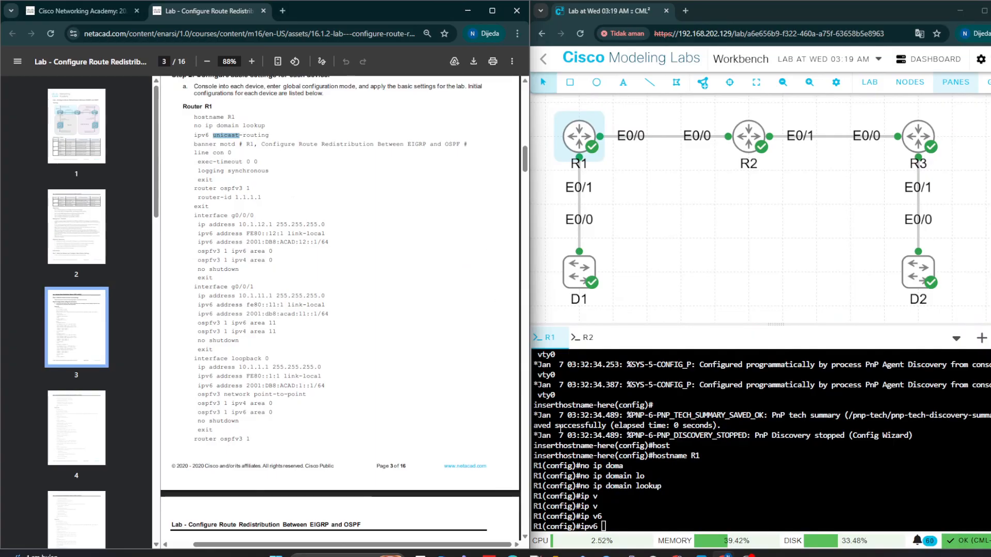
click(595, 473)
text(uni)
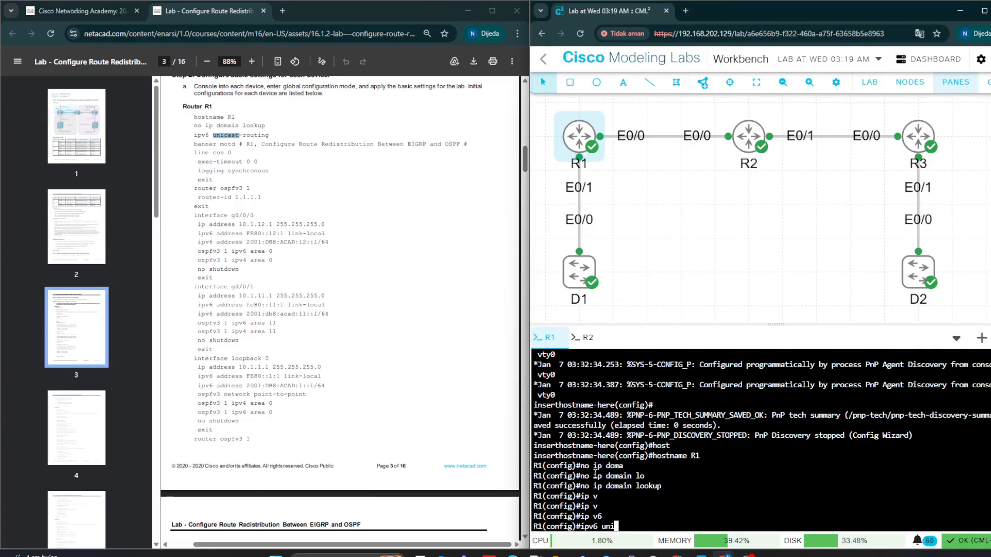
text(c)
key(Tab)
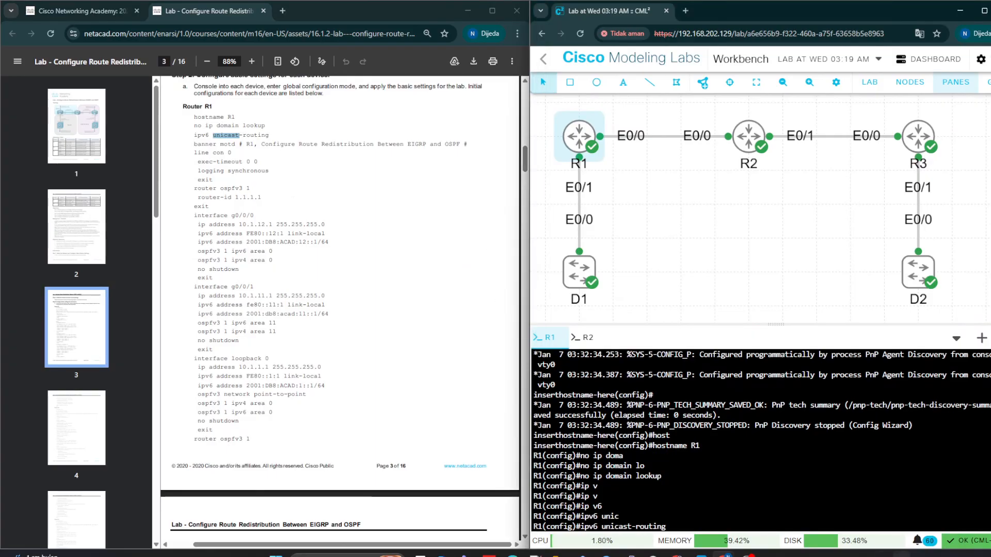
key(Return)
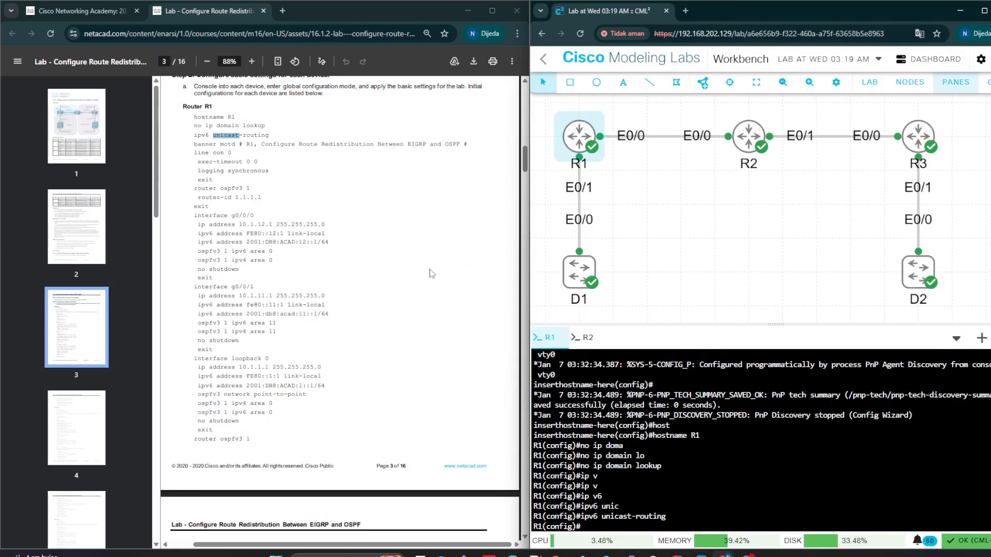
Step: Copy the banner motd line from the lab guide and paste it into R1: "# R1, Configure Route Redistribution Between EIGRP and OSPF #"
drag(194, 144, 471, 146)
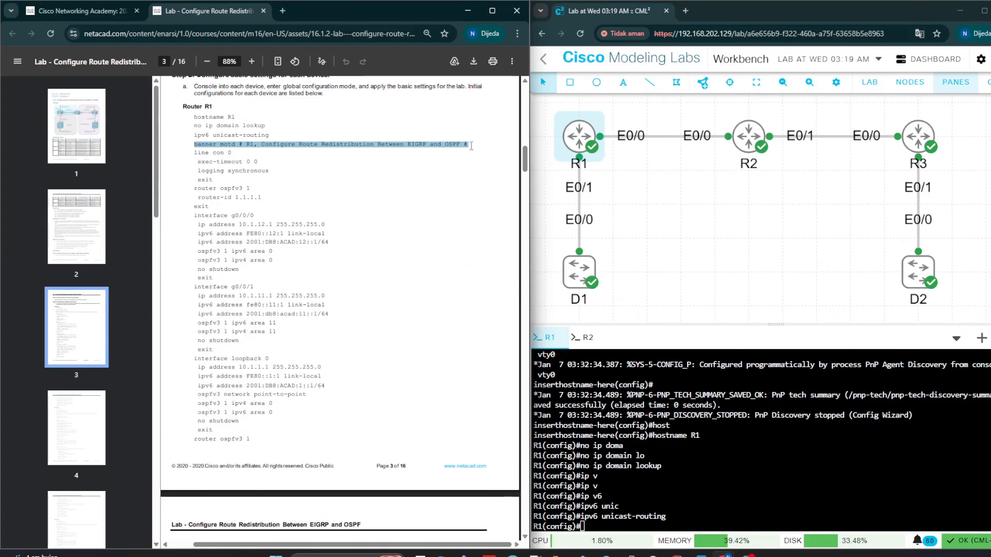
key(ctrl+c)
right_click(757, 465)
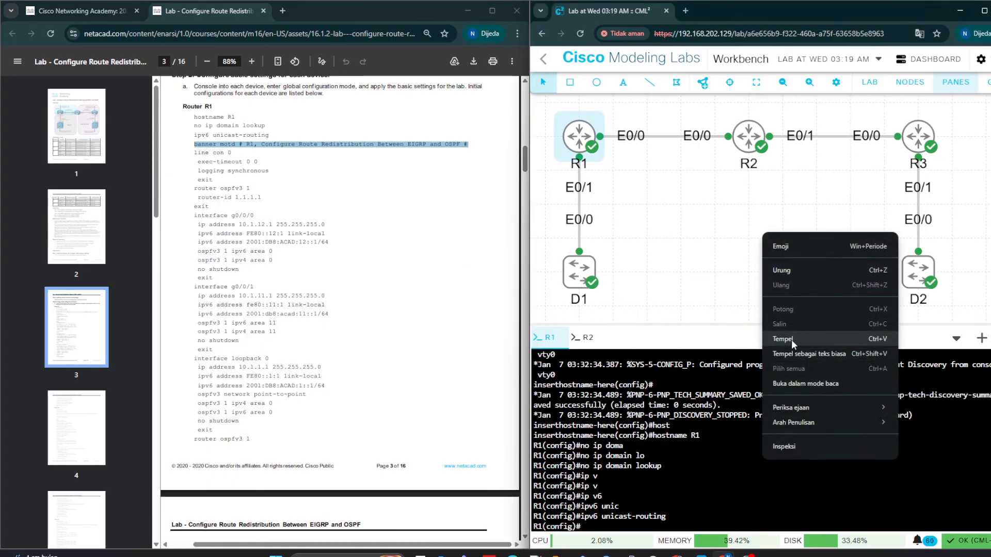
click(791, 339)
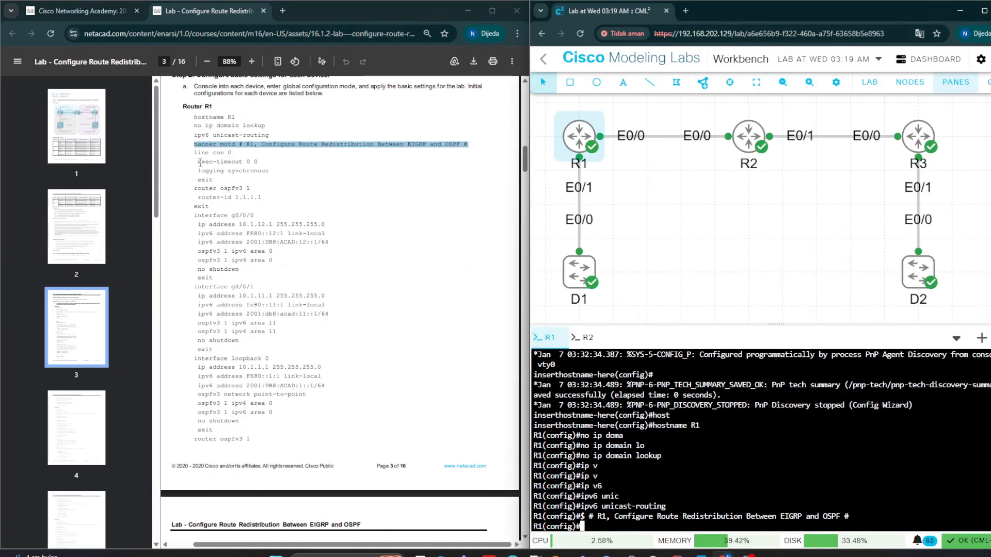
Step: Enter line configuration mode for console 0 on R1
drag(195, 152, 225, 171)
click(601, 451)
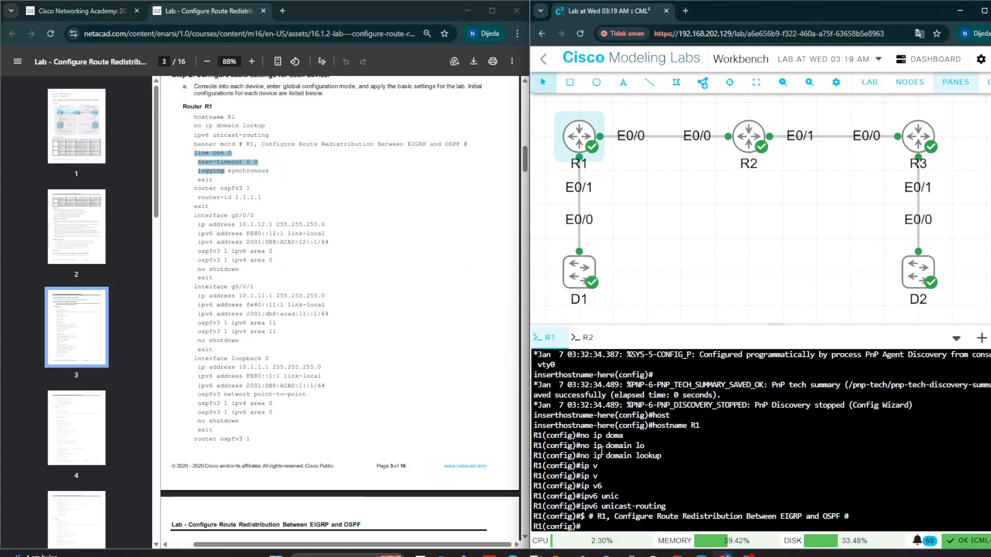
text(lin)
key(Return)
text(line con)
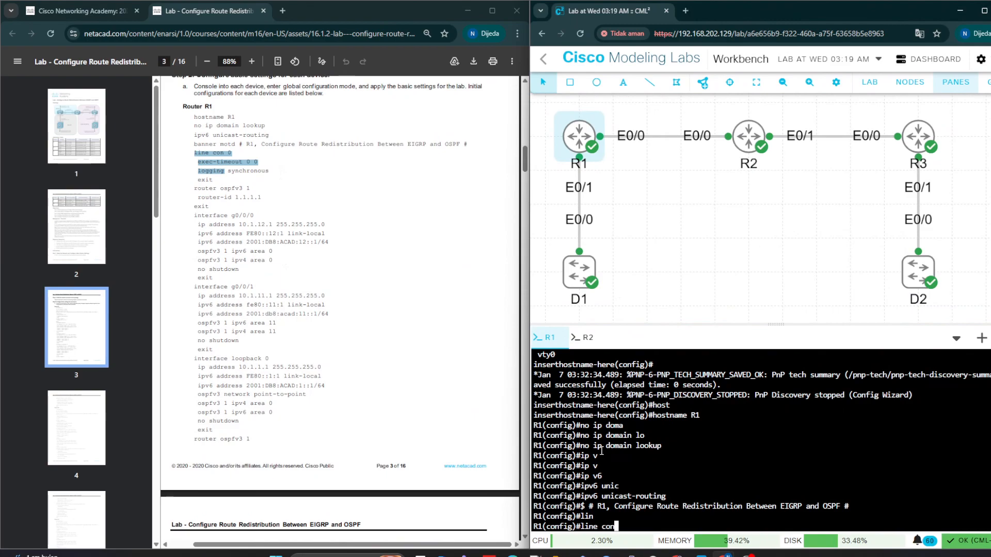
key(Tab)
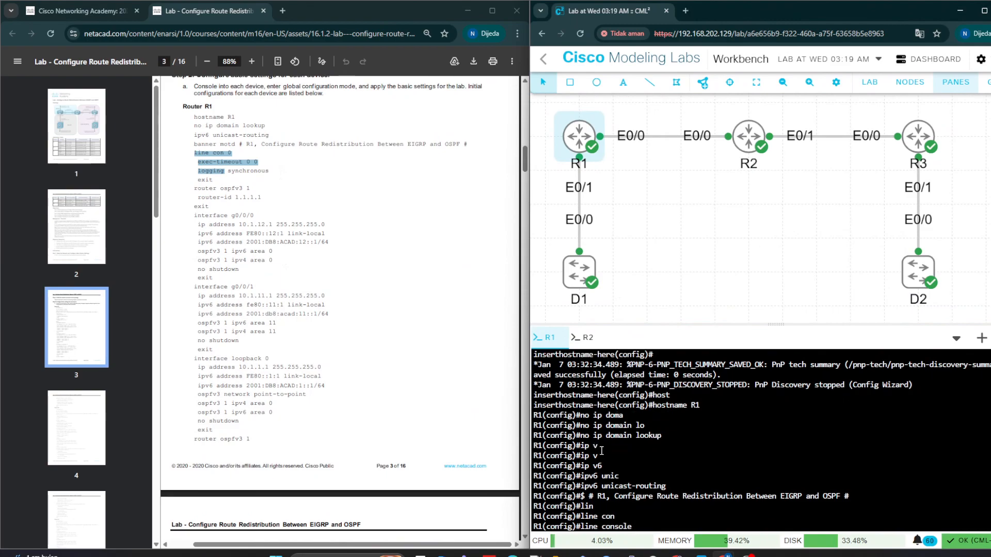
text(0)
key(Return)
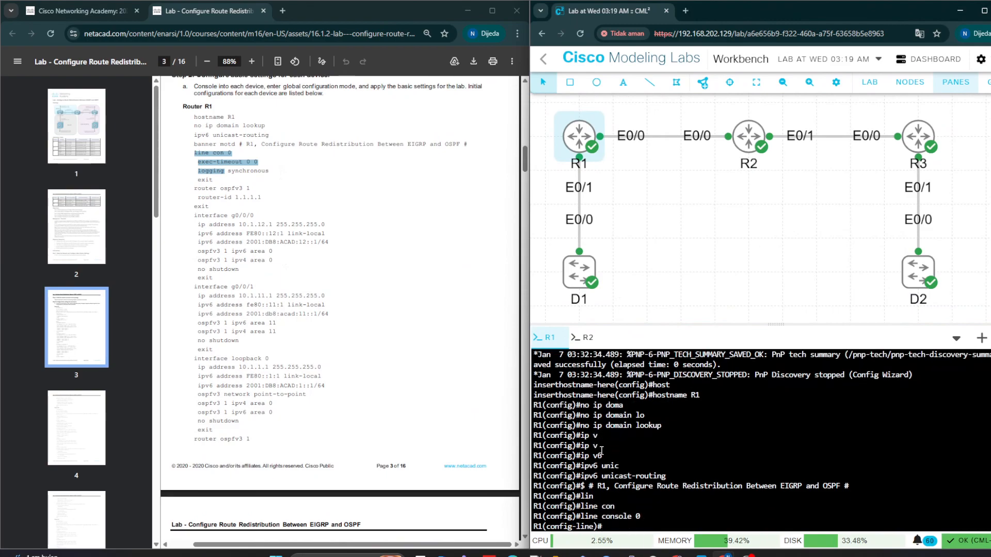
Step: Enable logging synchronous on R1's console line and return to global configuration mode
text(lo)
key(Tab)
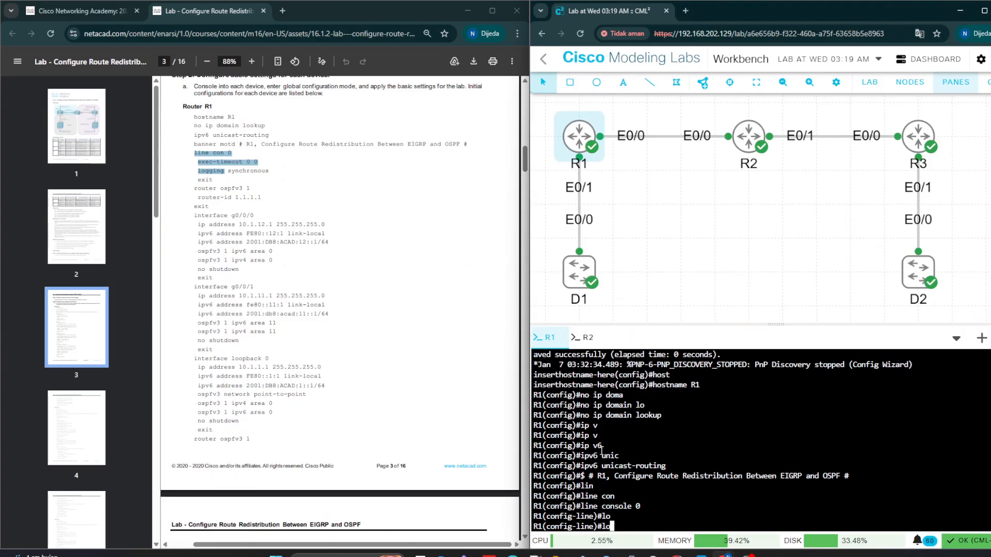
text(g)
key(Tab)
text(g)
key(Tab)
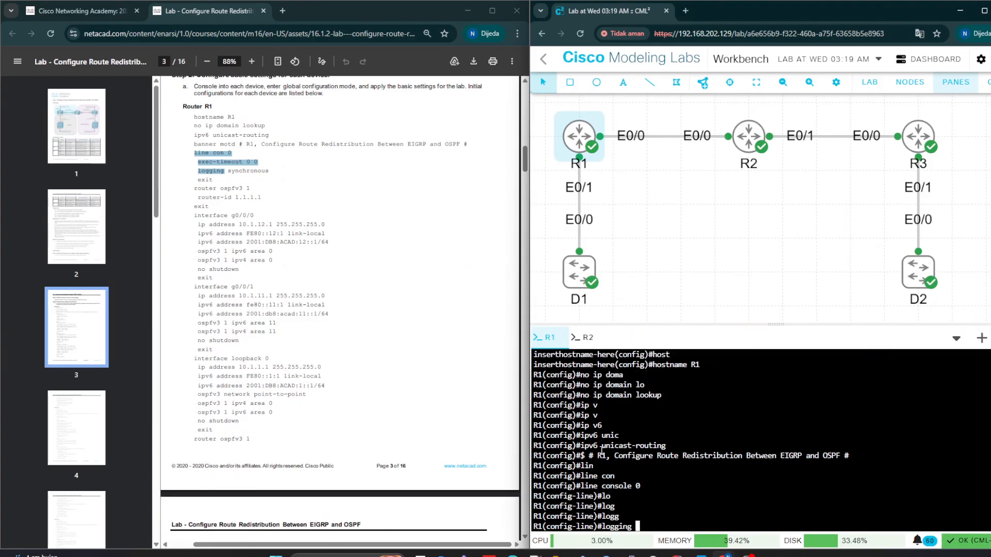
text(sy)
key(Tab)
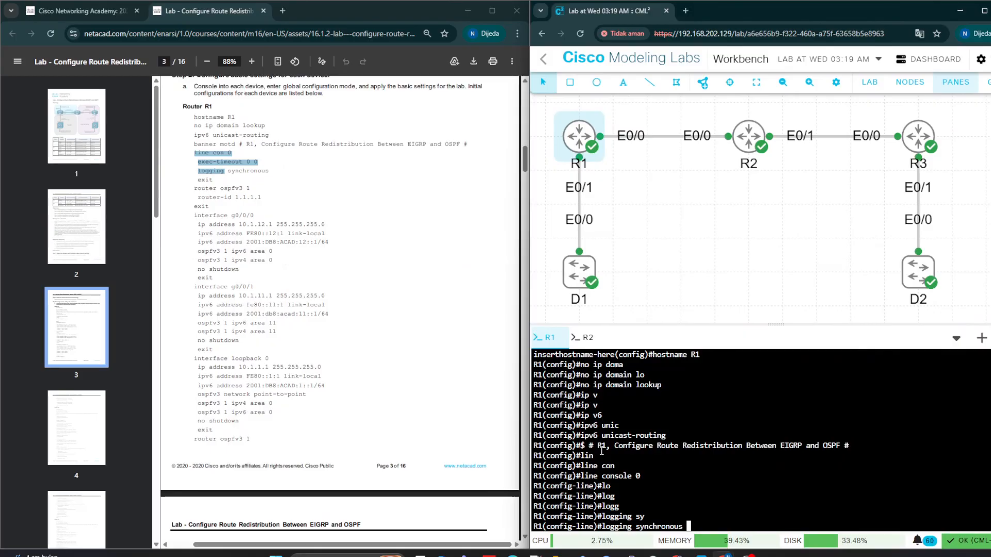
key(Return)
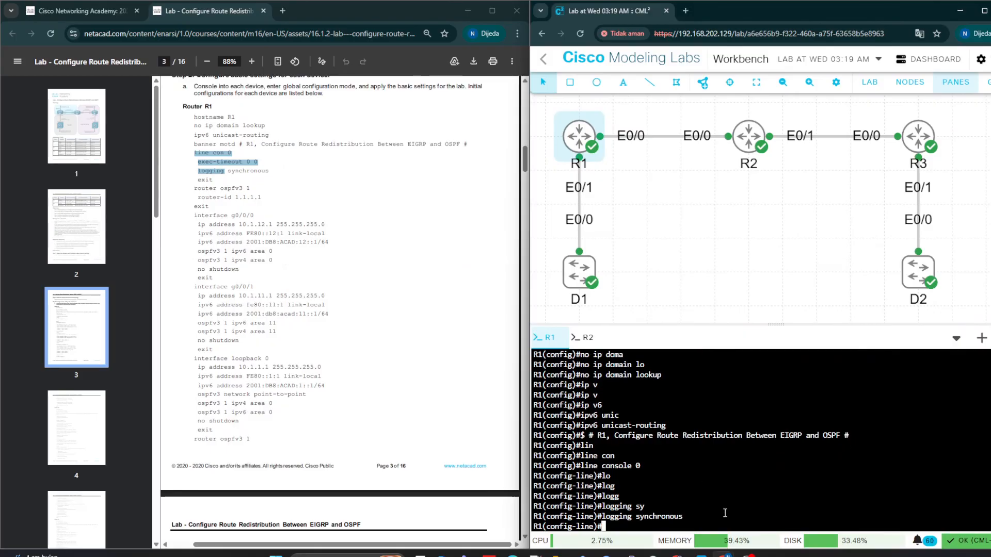
text(exit)
key(Return)
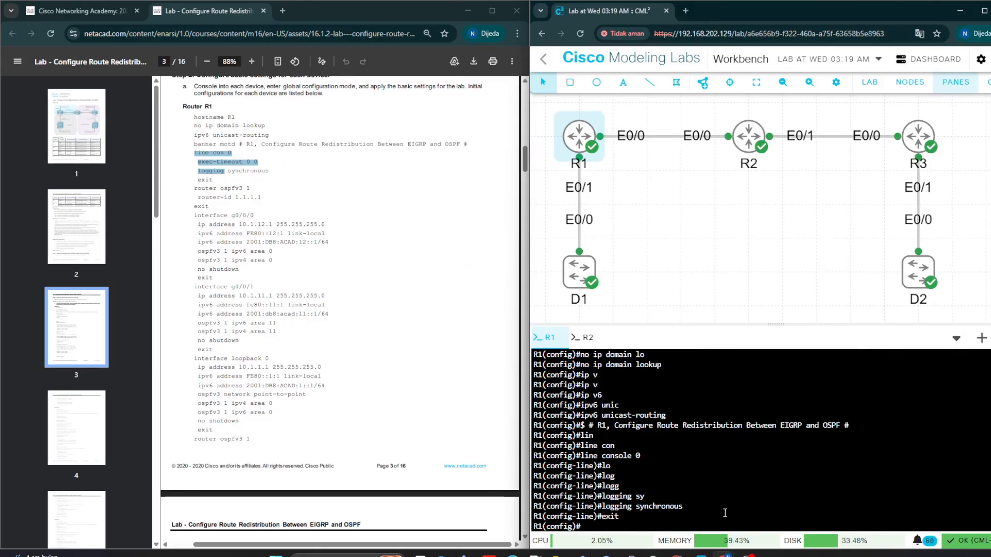
Step: Enter router configuration mode for OSPFv3 process 1 on R1
text(rou)
key(Tab)
text(ter)
key(Tab)
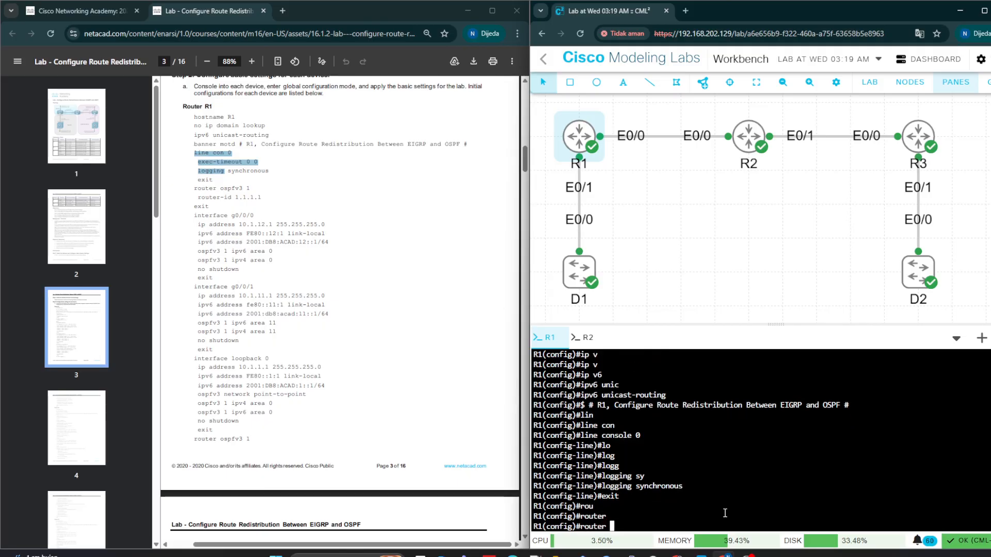
text(os)
key(Tab)
text(pf)
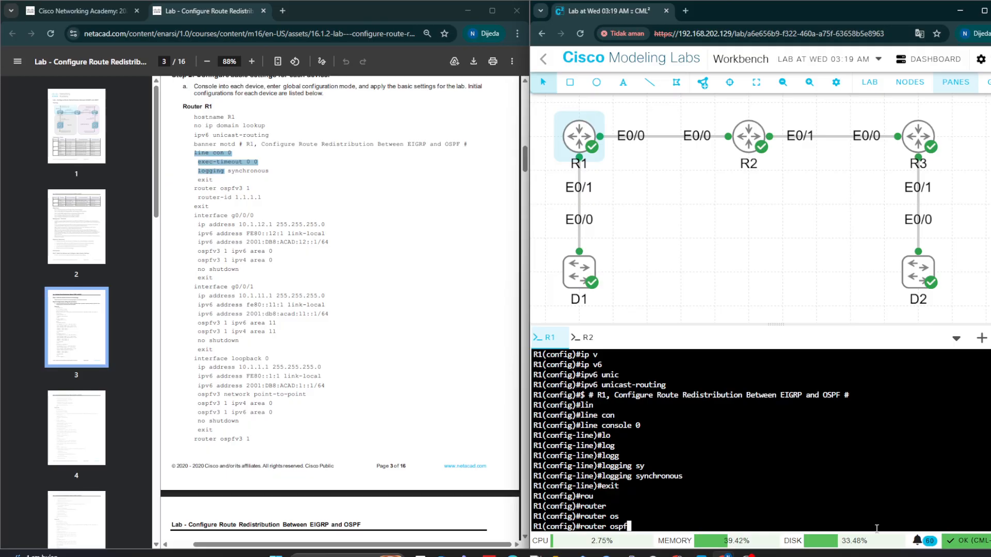
text(v3 1)
key(Return)
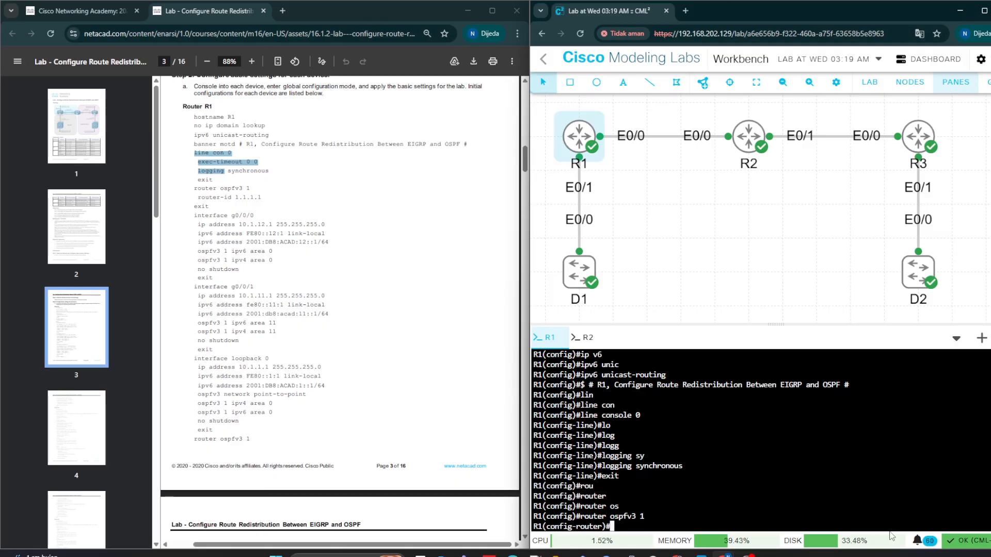
Step: Set the OSPFv3 router ID to 1.1.1.1 on R1 and return to global configuration mode
text(rou)
key(Tab)
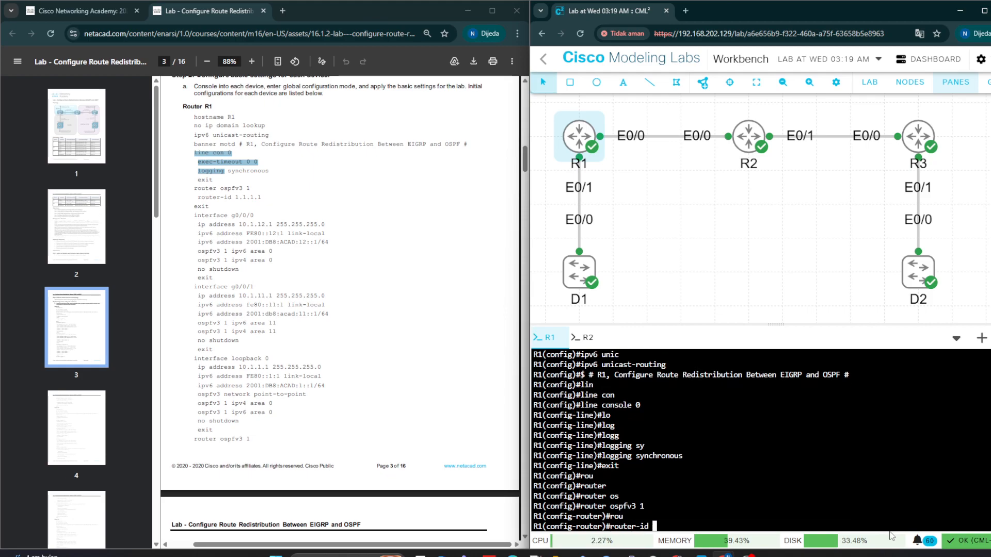
text(1.1.1.1)
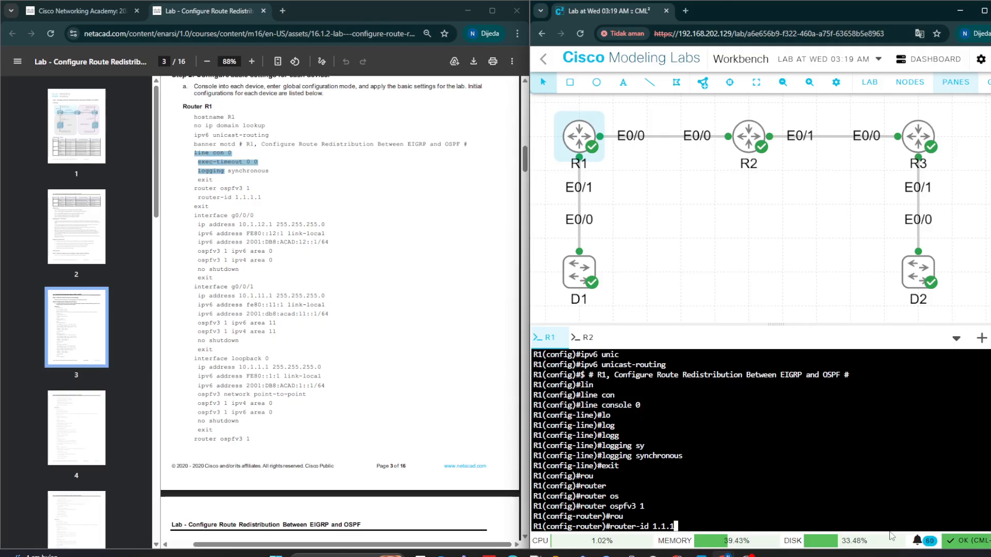
key(Return)
text(exit)
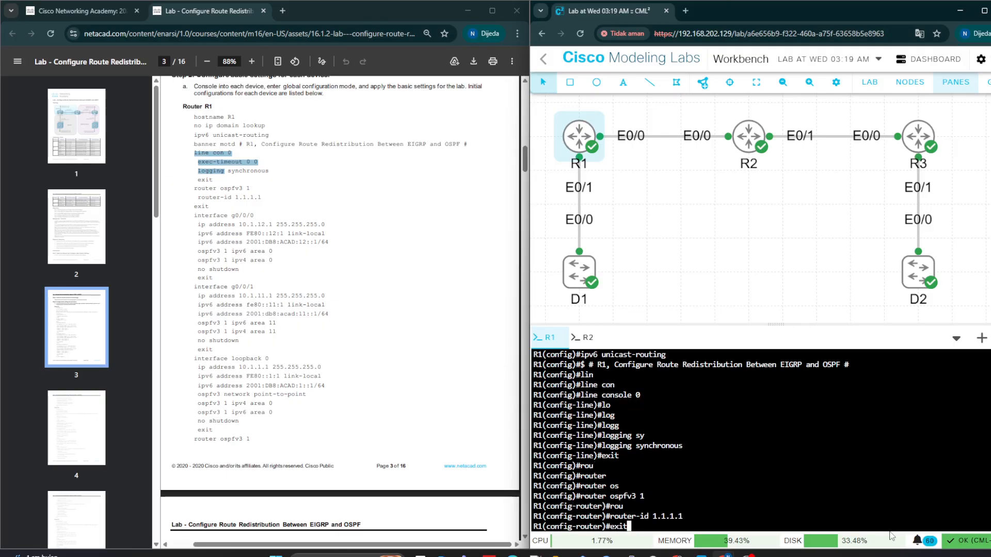
key(Return)
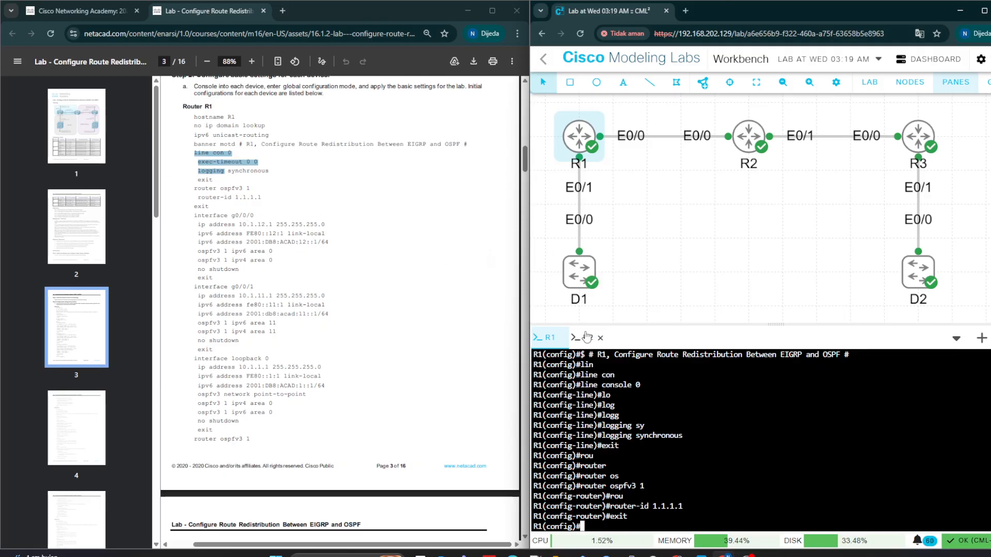
Step: Enter interface configuration mode for Ethernet0/0 on R1
text(in)
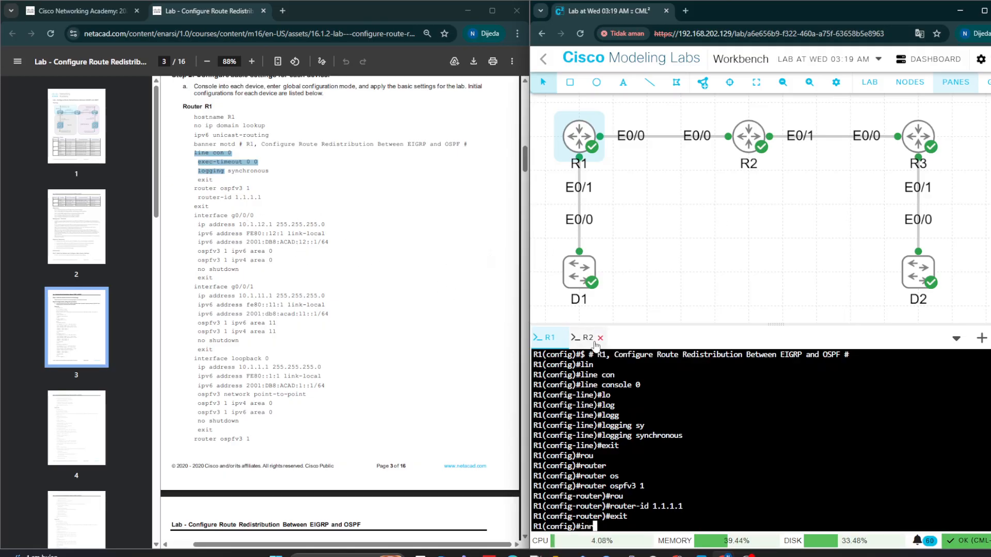
text(t)
key(Tab)
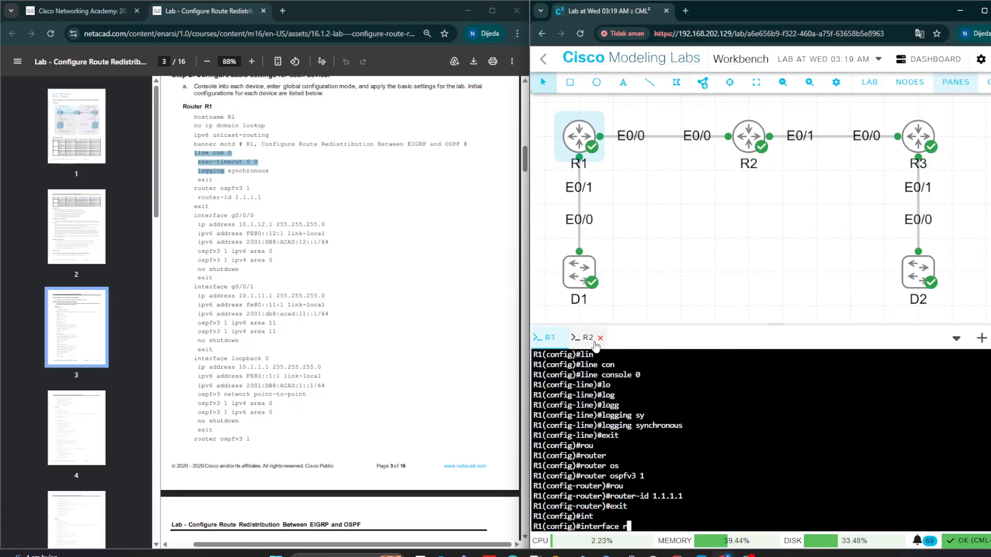
text(et)
key(Tab)
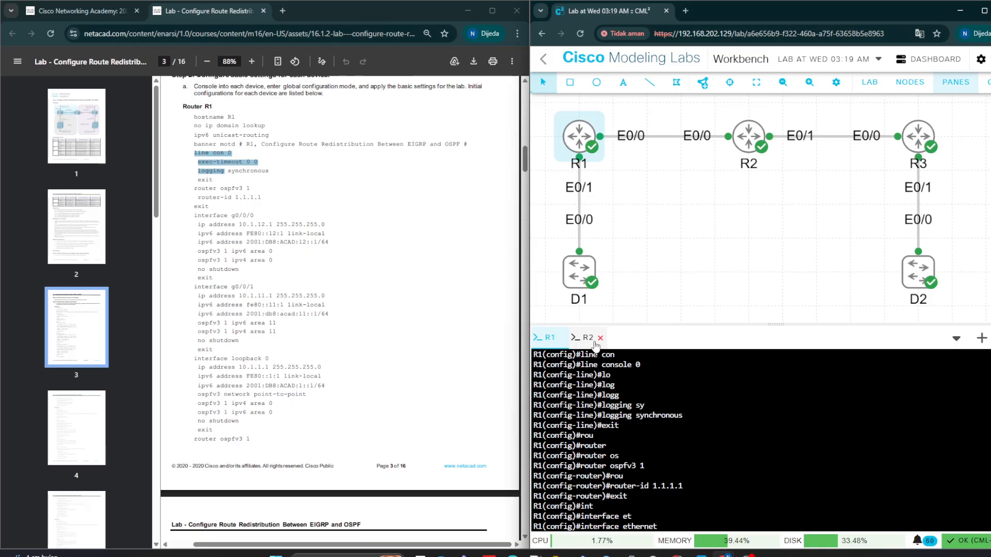
text(0/0)
key(Return)
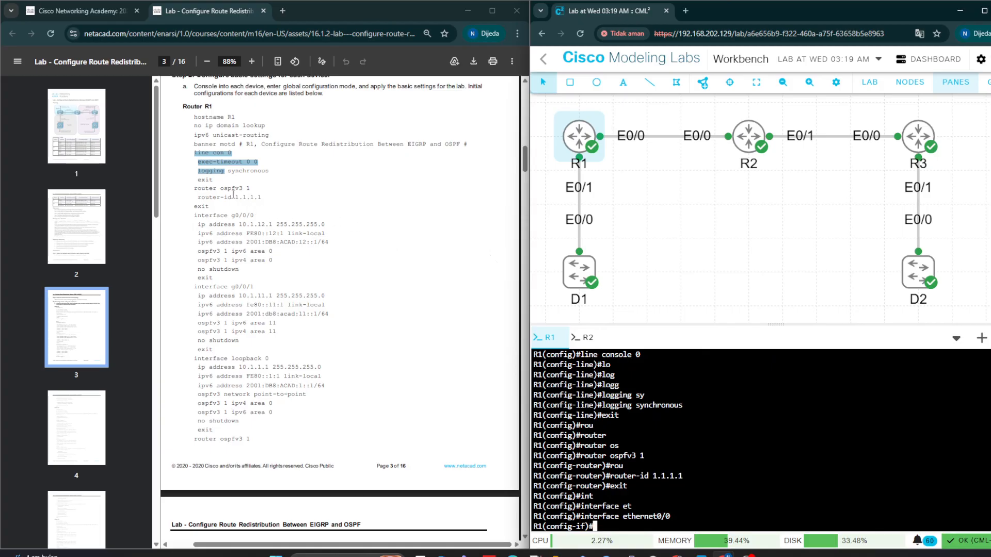
Step: Copy the lab guide's g0/0/0 commands, from ip address 10.1.12.1 255.255.255.0 through exit, and paste them into R1's Ethernet0/0 configuration
scroll(212, 209, down, 1)
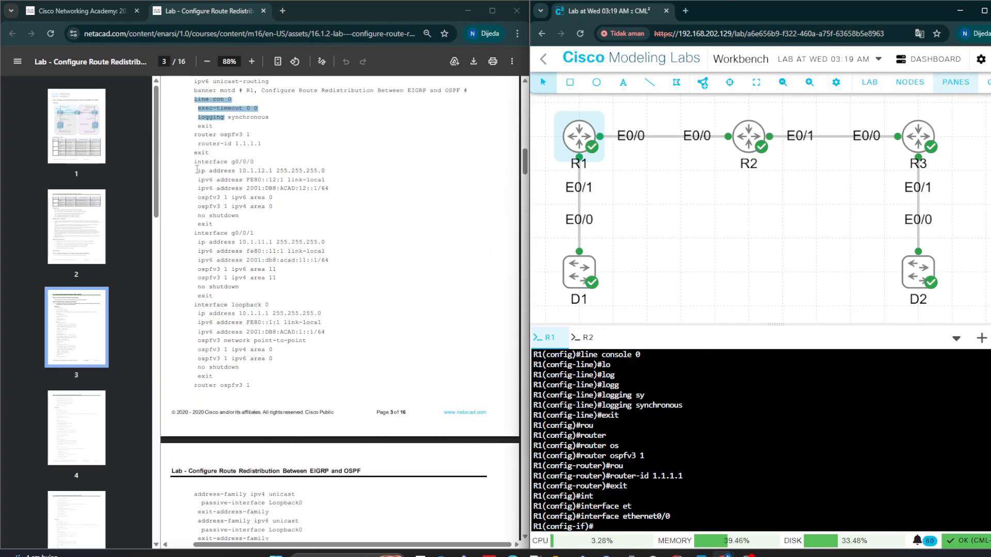
drag(195, 170, 214, 224)
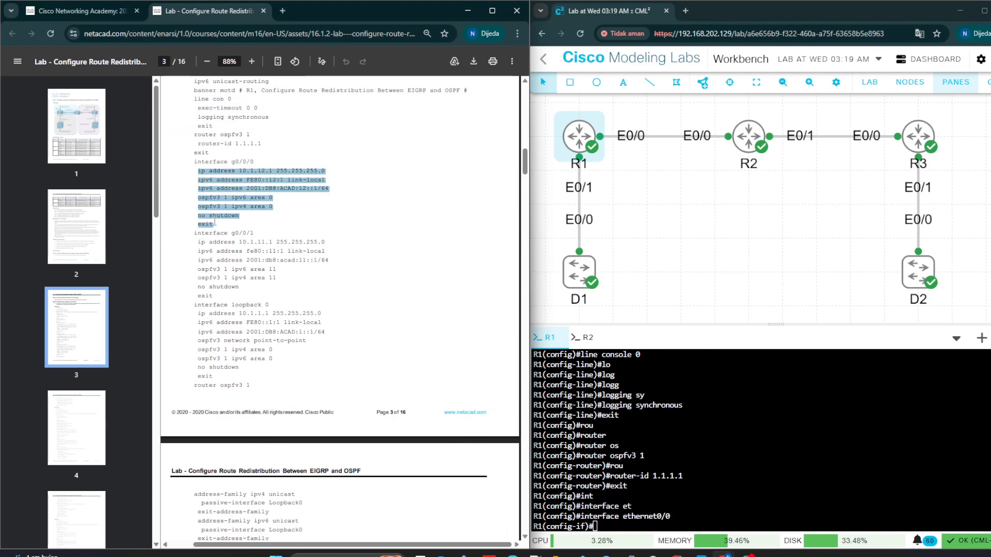
right_click(214, 222)
click(238, 233)
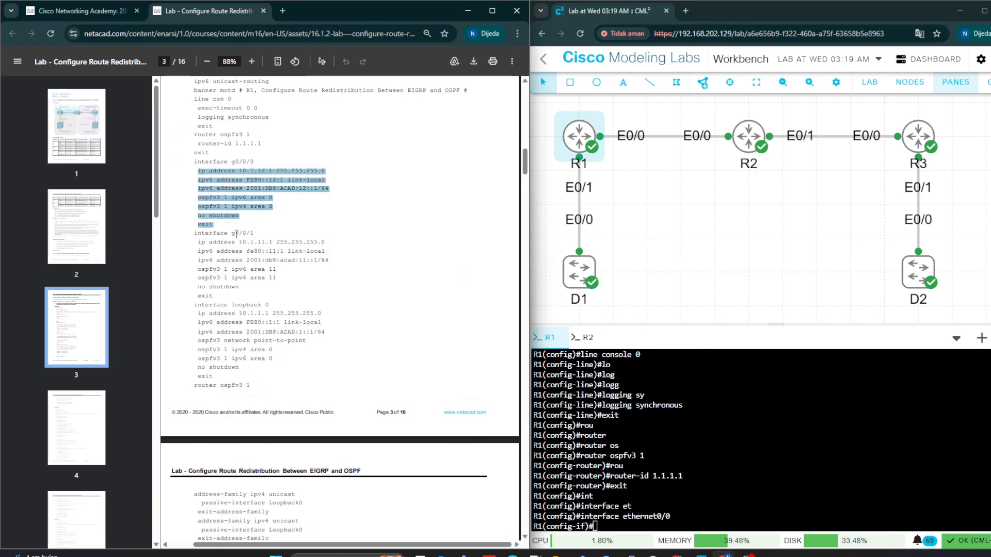
click(662, 510)
right_click(663, 509)
click(681, 386)
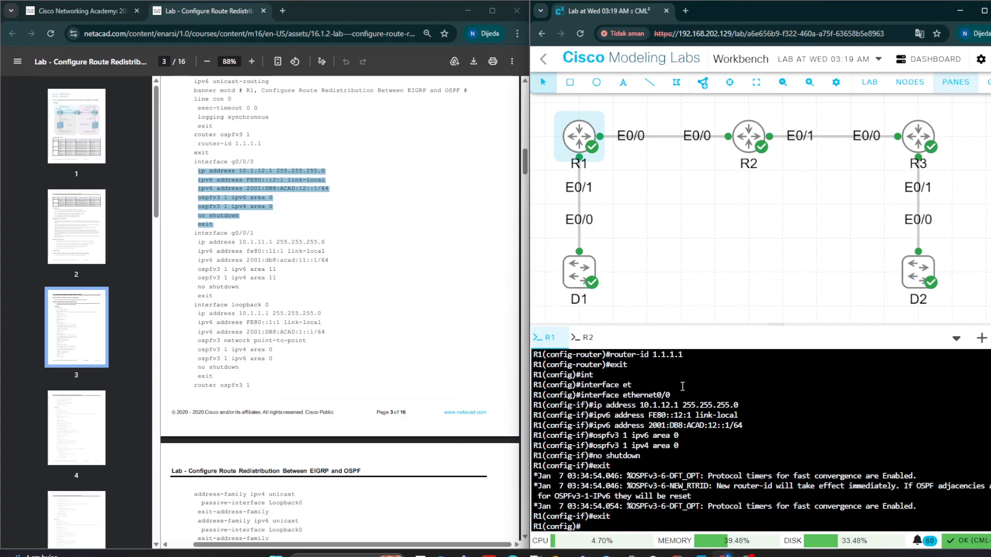
key(Return)
key(Return)
key(Return)
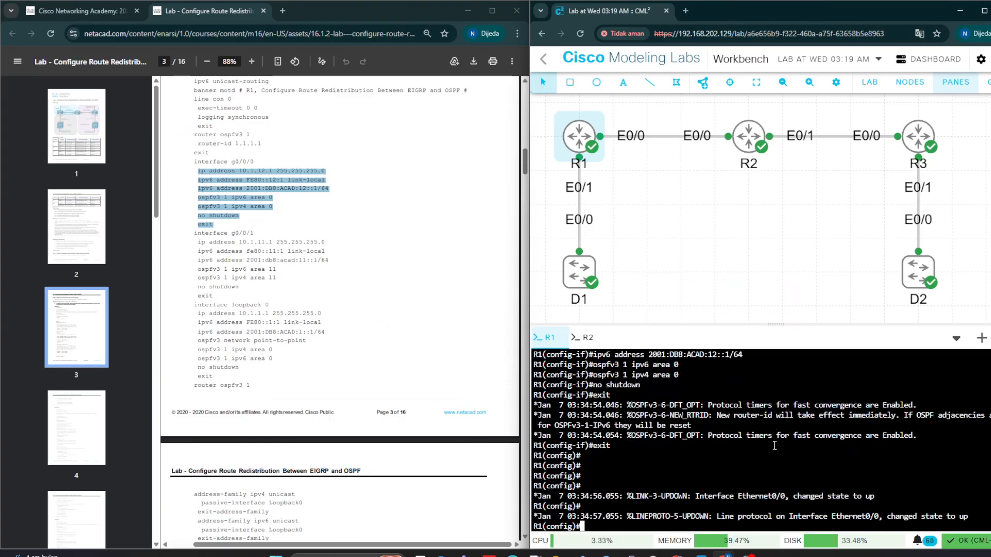
Step: Enter interface configuration mode for Ethernet0/1 on R1
text(in)
key(Tab)
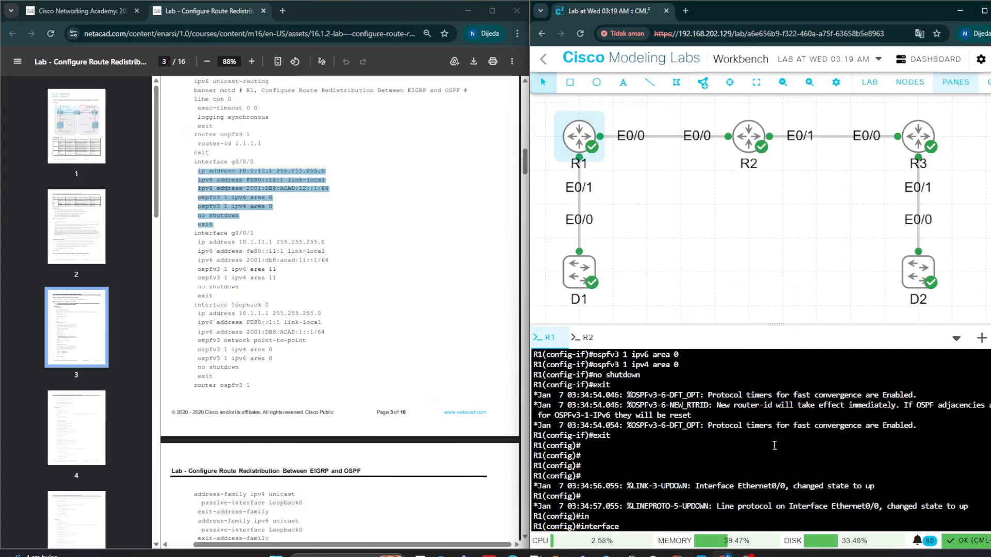
text(et)
key(Tab)
text(0/1)
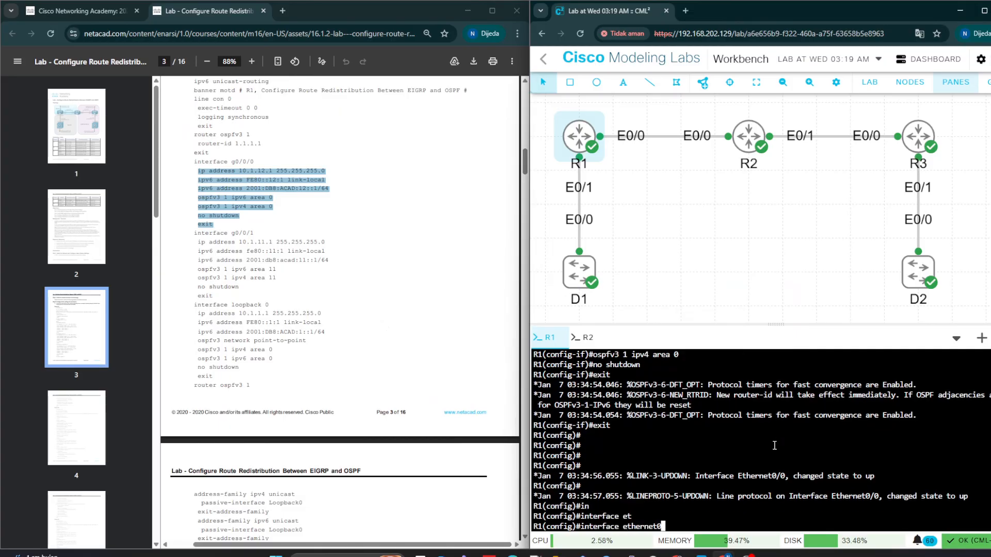
key(Return)
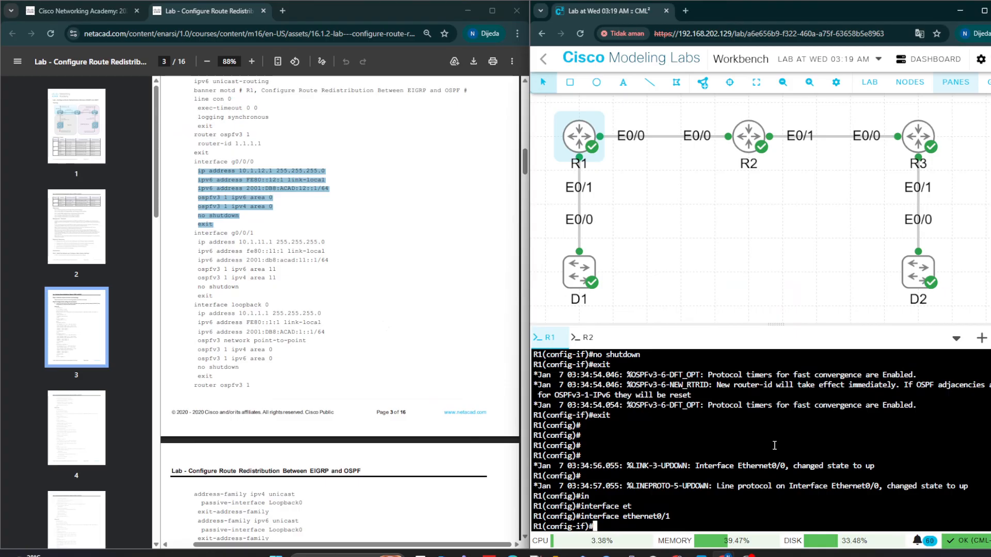
Step: Assign IPv4 address 10.1.11.1 with mask 255.255.255.0 to R1's Ethernet0/1 interface
text(ip ad)
key(Tab)
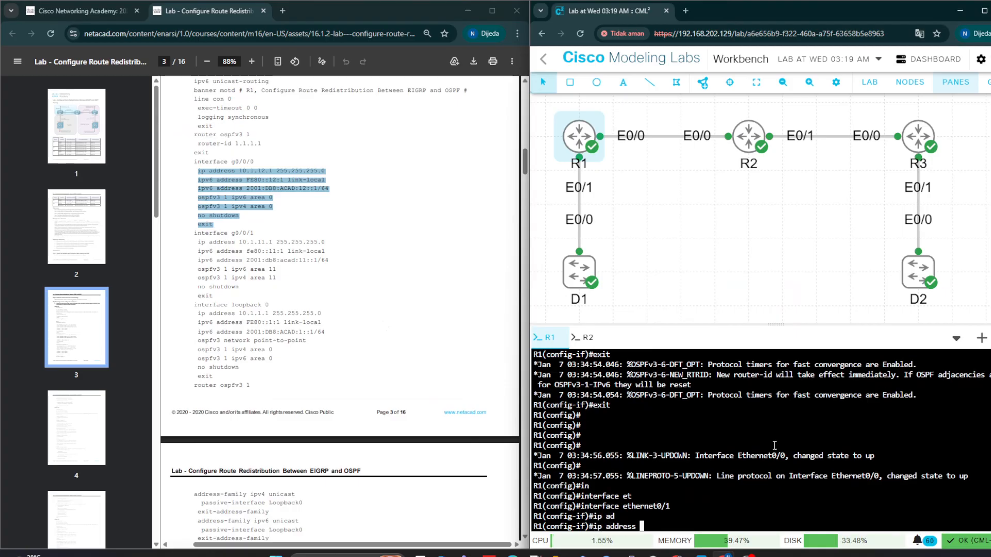
text(10)
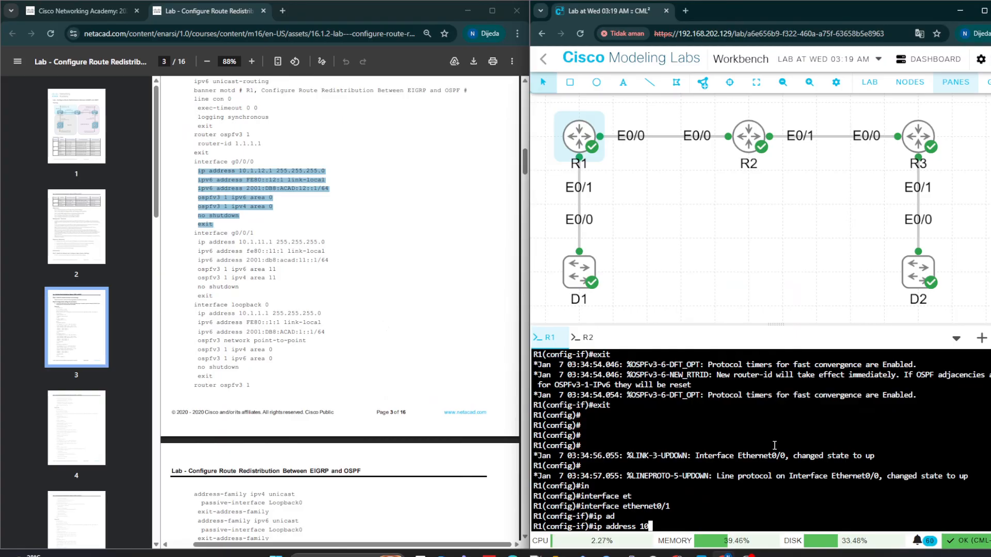
text(.1.11.1)
text(2)
key(BackSpace)
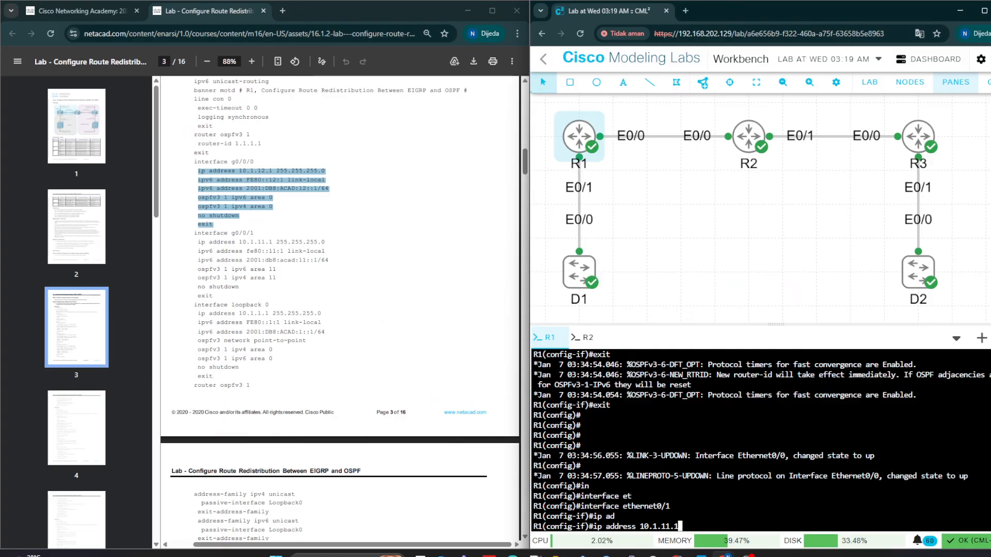
text(255.255.255.0)
key(Return)
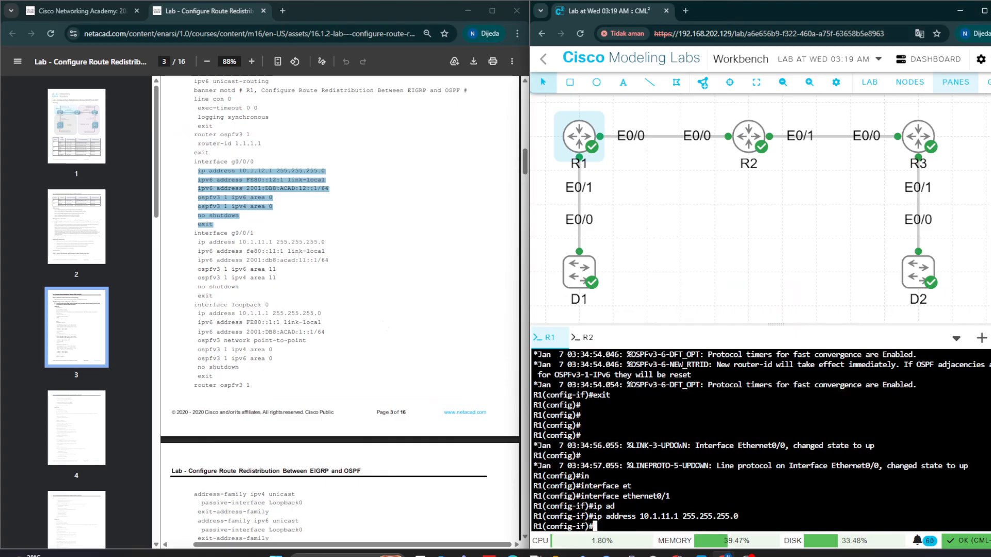
click(196, 253)
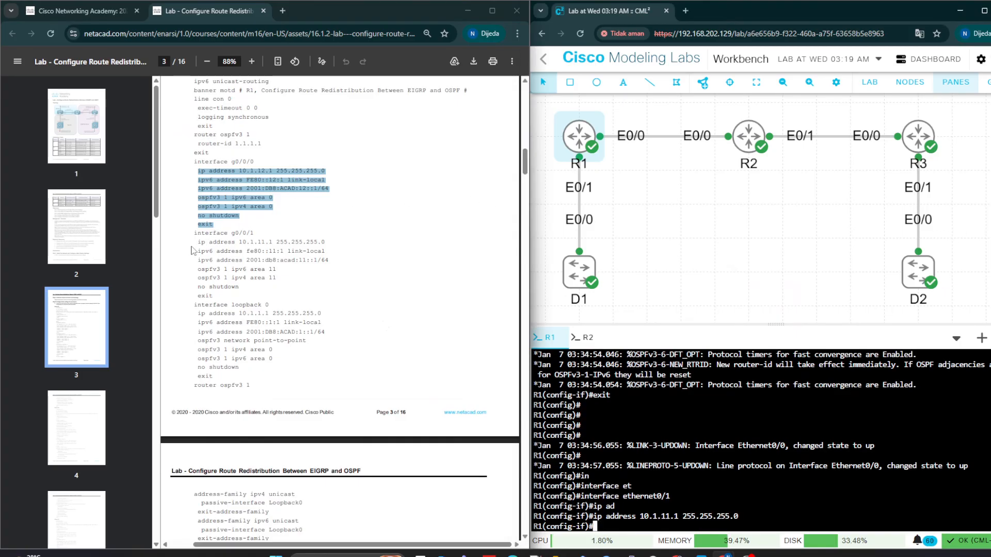
drag(198, 255, 213, 298)
right_click(212, 281)
click(208, 290)
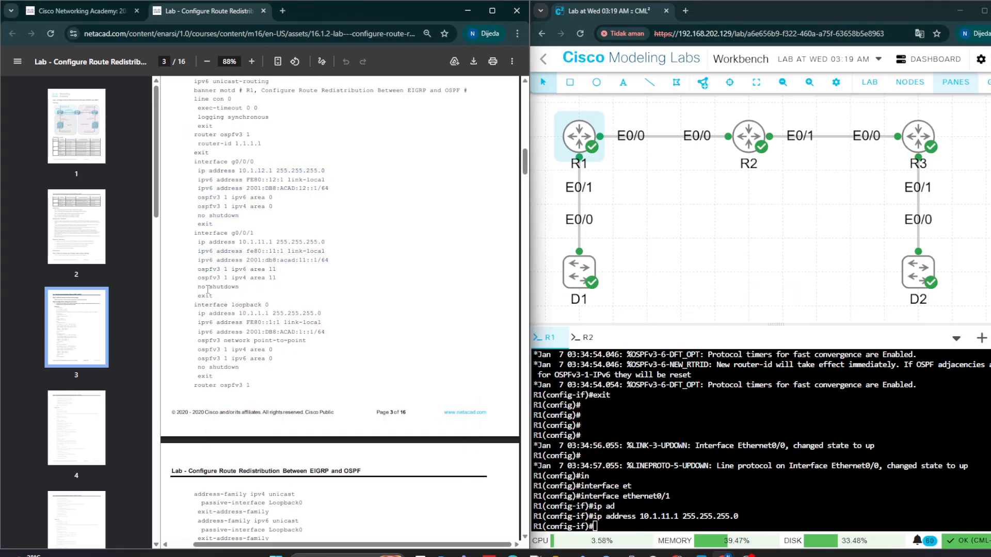
drag(222, 288, 207, 263)
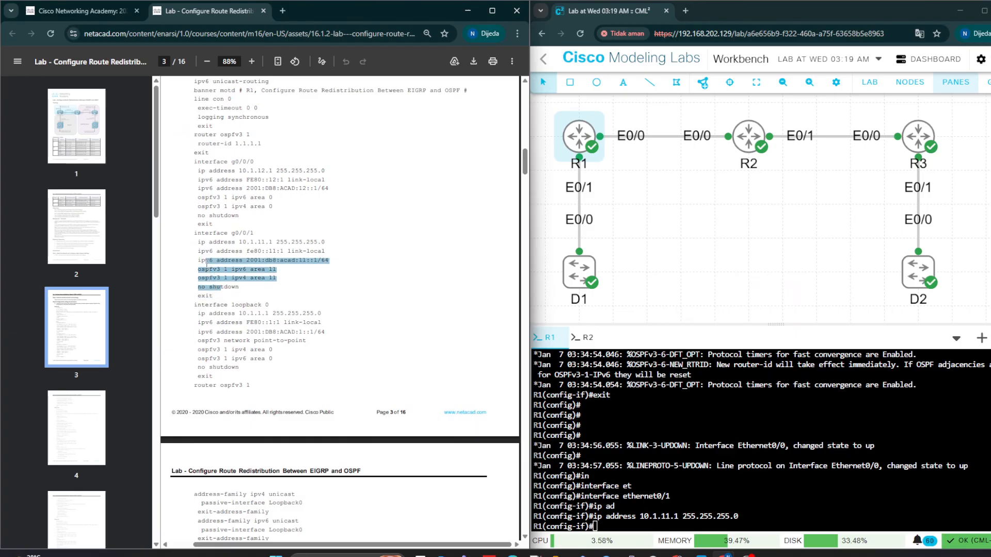
Step: Copy the lab guide's g0/0/1 commands, from ipv6 address fe80::11:1 link-local through exit, and paste them into R1's Ethernet0/1 configuration
drag(197, 251, 214, 295)
right_click(213, 289)
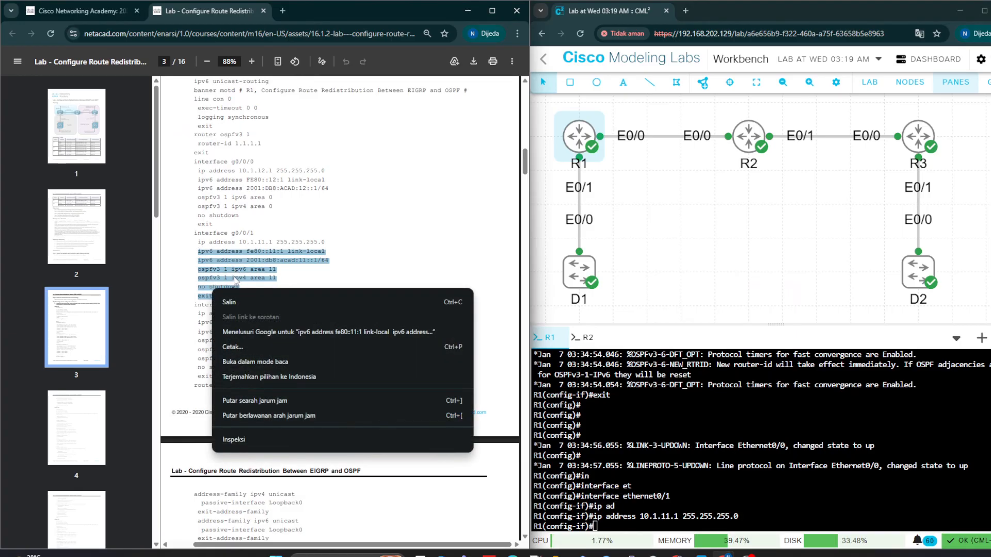
click(238, 302)
right_click(610, 513)
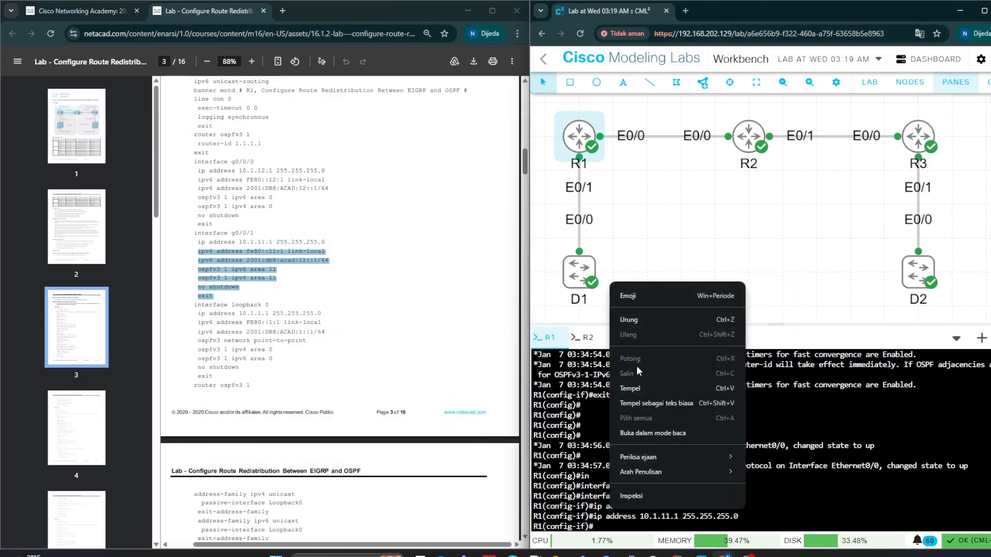
click(633, 388)
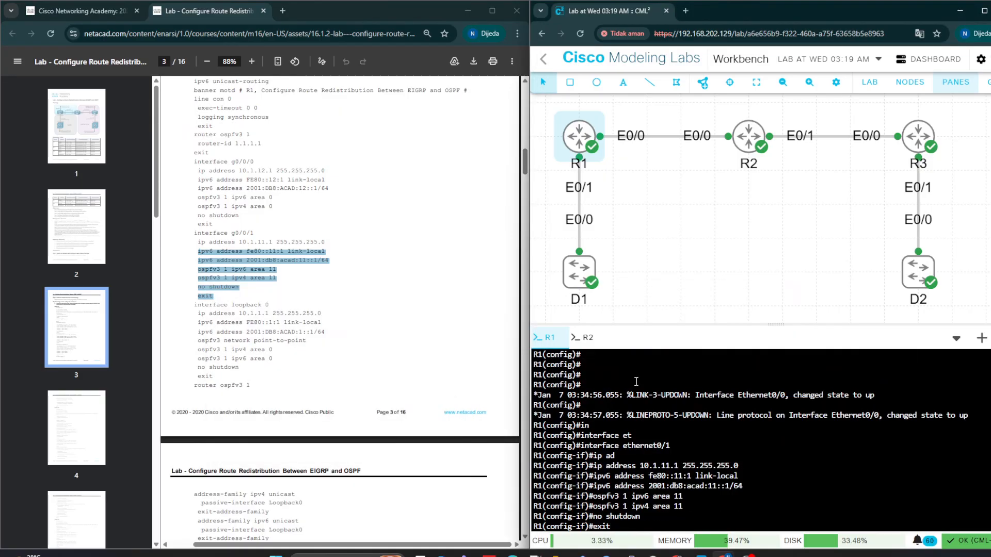
key(Return)
key(Return)
key(Return)
key(Return)
key(Return)
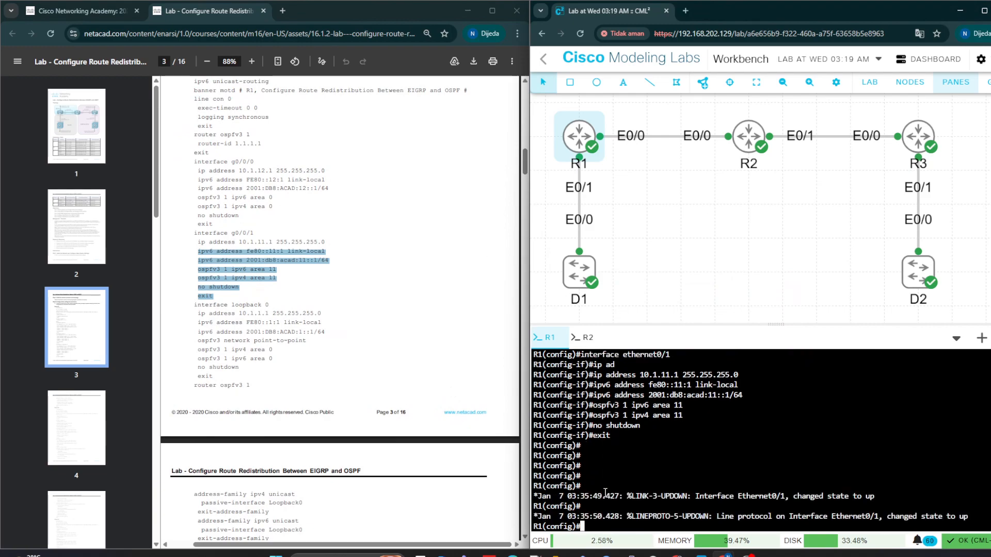
Step: Create loopback 0 on R1 and enter its interface configuration mode
text(in)
key(Tab)
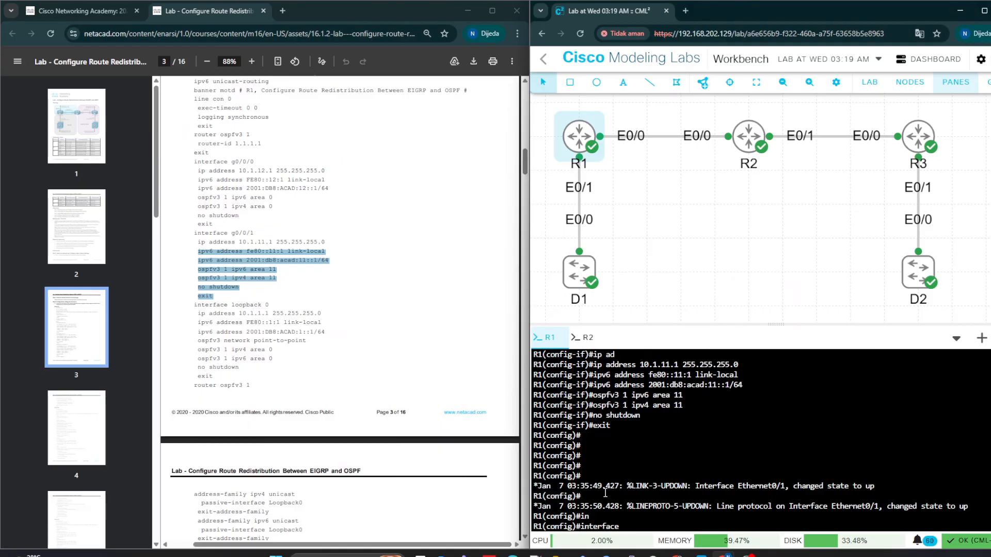
text(loo)
key(Tab)
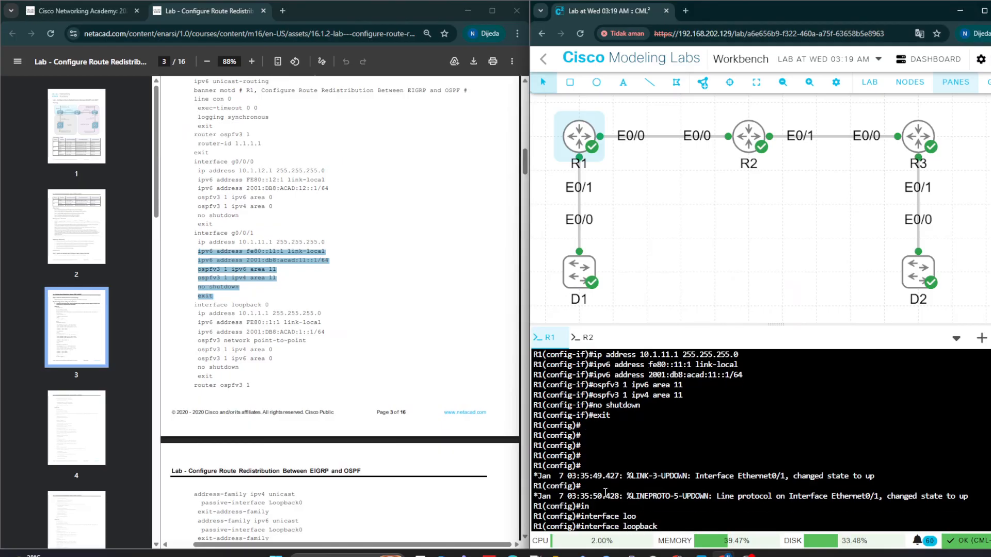
text(0)
key(Return)
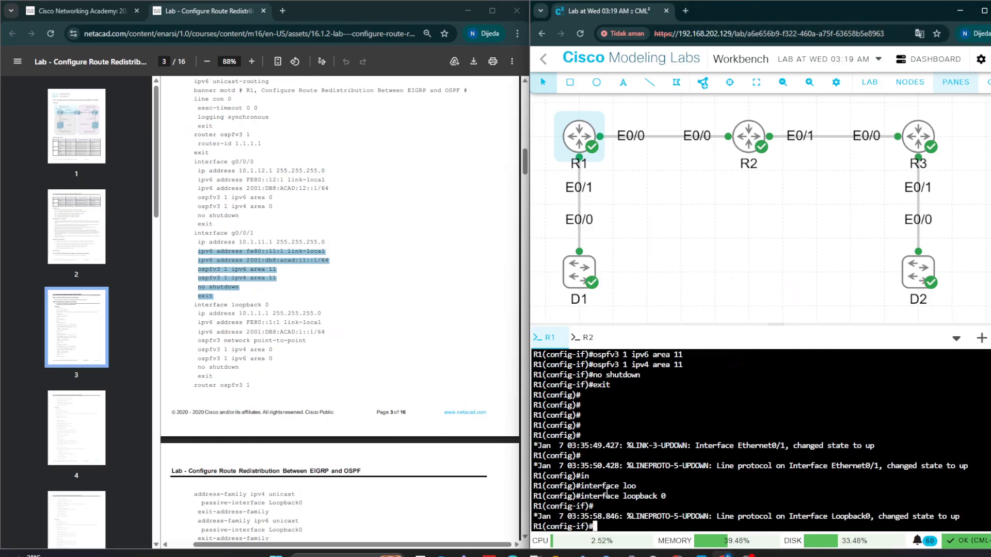
Step: Assign IPv4 address 10.1.1.1 with mask 255.255.255.0 to R1's loopback 0 interface
text(ip)
key(Tab)
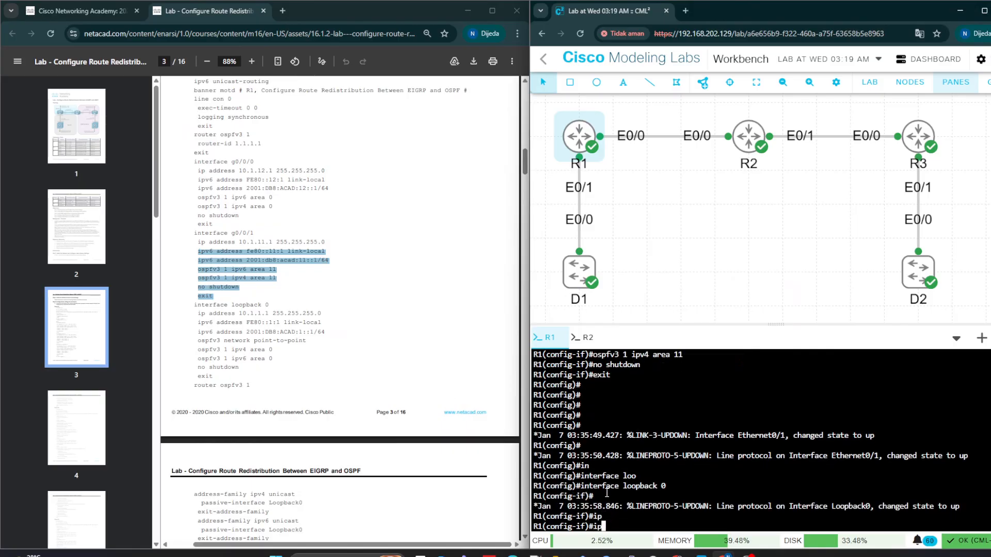
text(ad)
key(Tab)
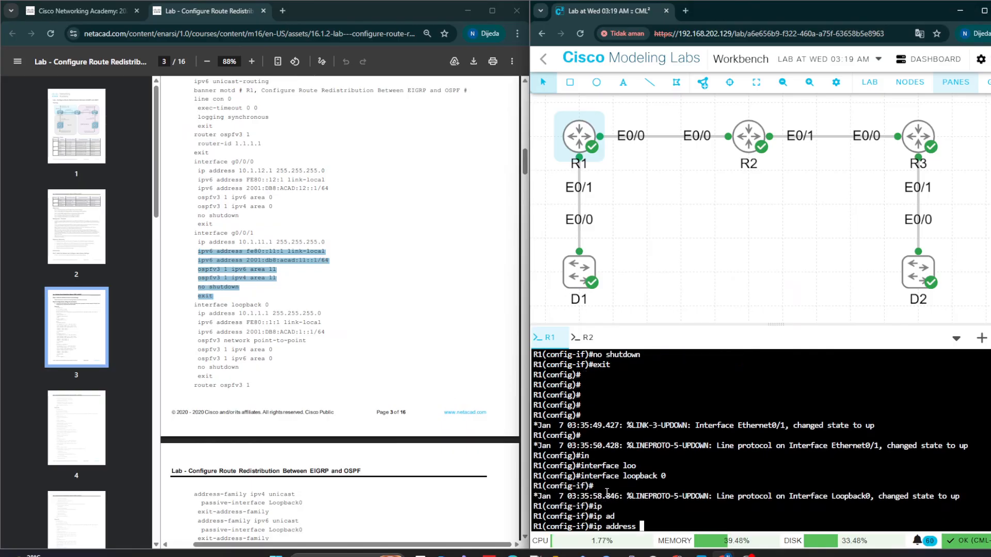
text(1)
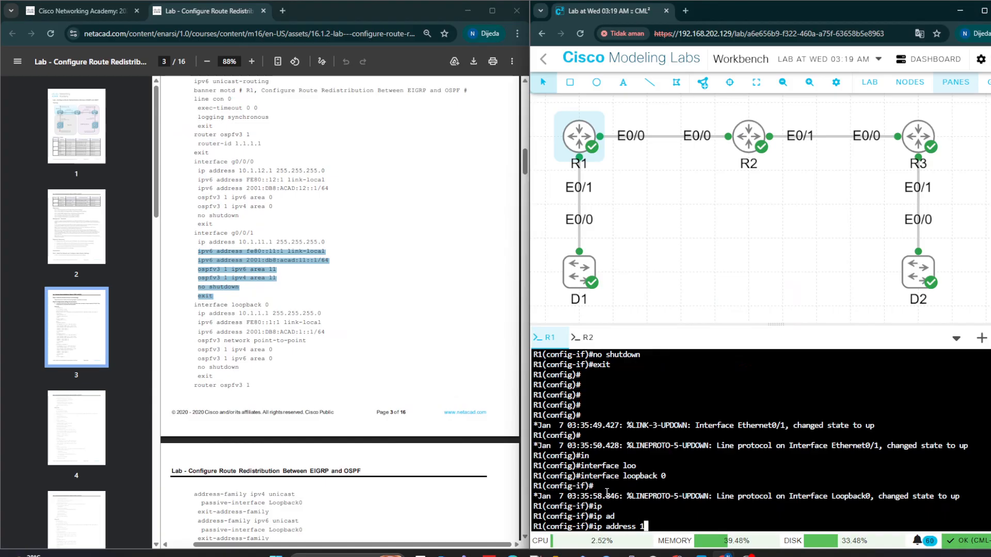
text(0.1.)
text(1.11)
key(BackSpace)
key(BackSpace)
key(BackSpace)
text(11.1)
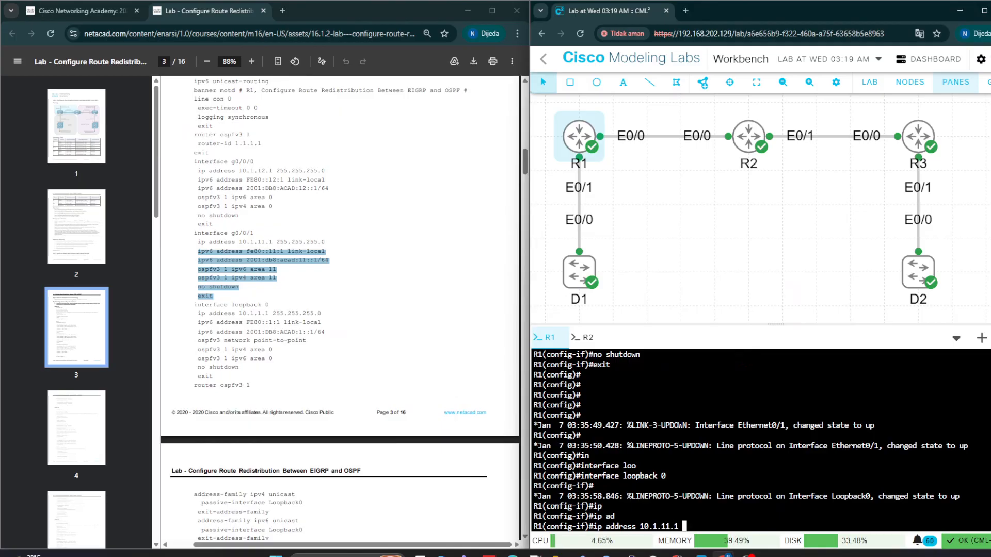
text( 255)
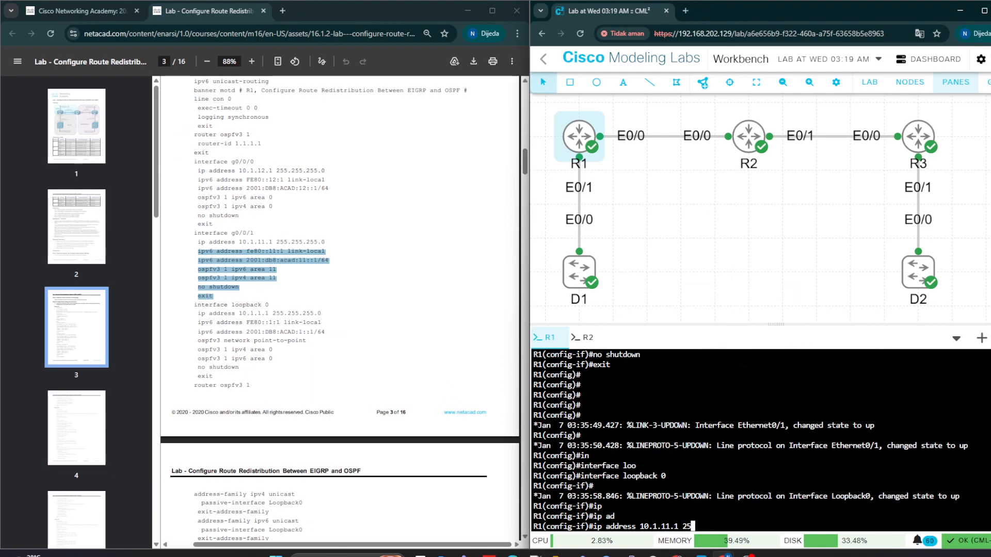
key(BackSpace)
key(BackSpace)
key(BackSpace)
key(BackSpace)
key(BackSpace)
key(BackSpace)
key(BackSpace)
text(.1.1)
key(BackSpace)
key(BackSpace)
key(BackSpace)
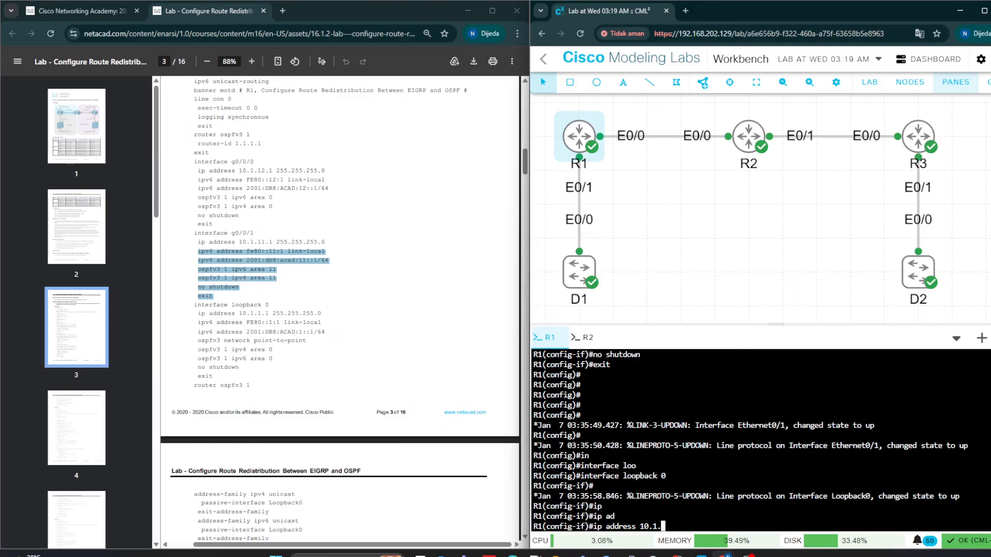
text(1.1 255.255.255.)
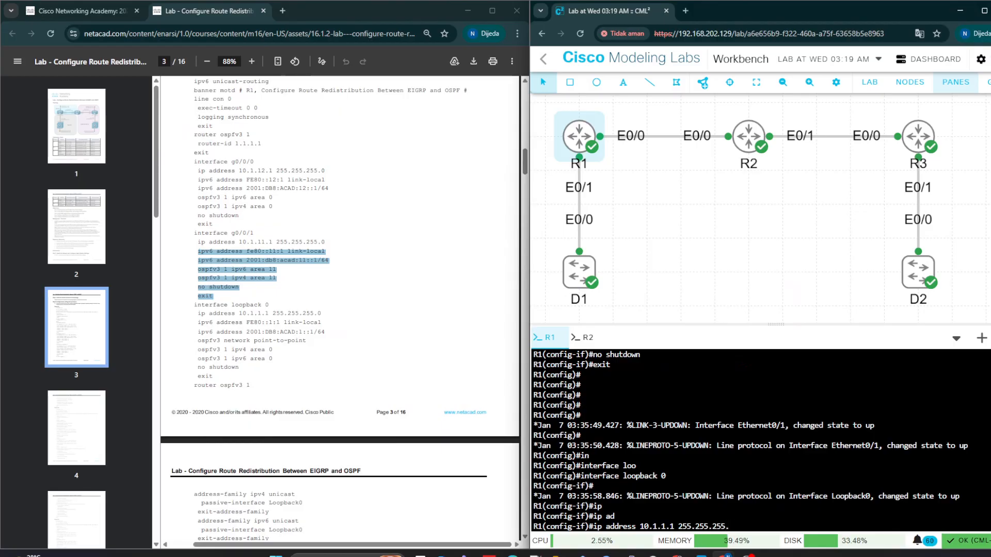
text(0)
key(Return)
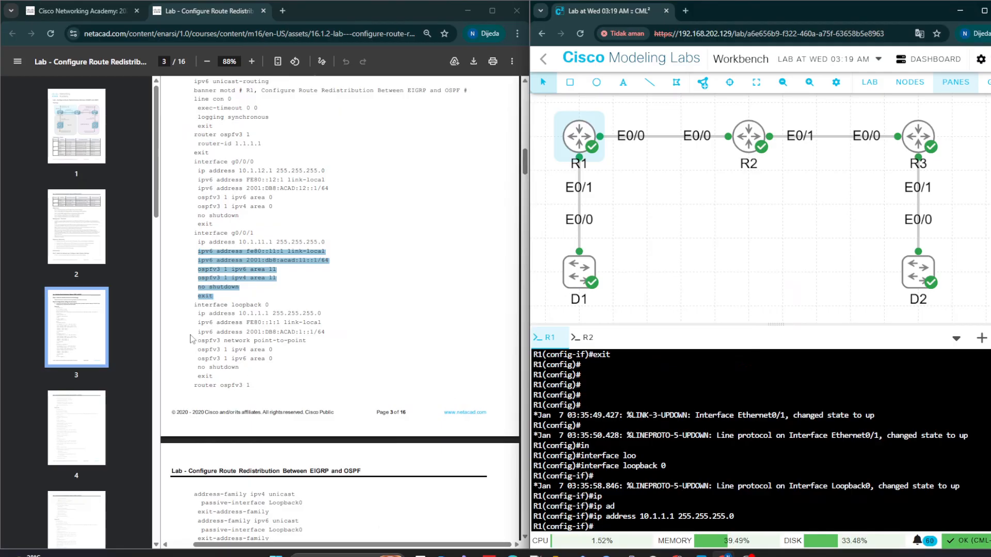
Step: Copy the lab guide's loopback 0 commands, from ipv6 address FE80::1:1 link-local through router ospfv3 1, and paste them into R1's console
drag(198, 325, 266, 392)
right_click(244, 370)
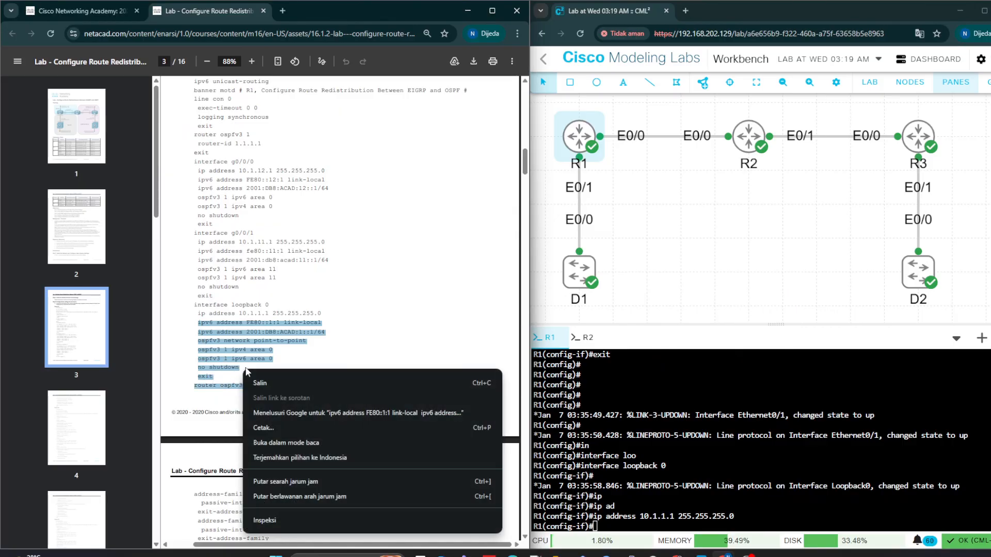
click(248, 380)
right_click(626, 517)
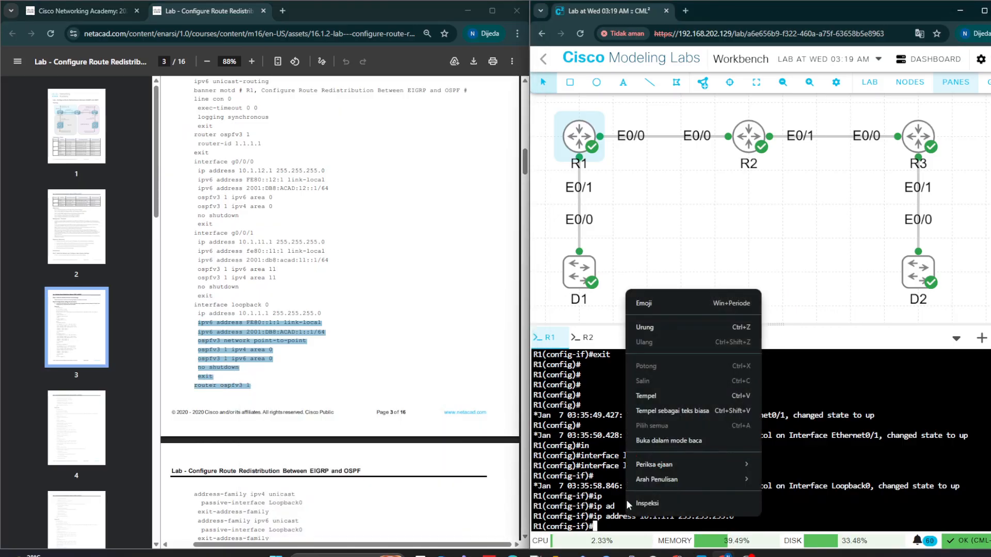
click(656, 403)
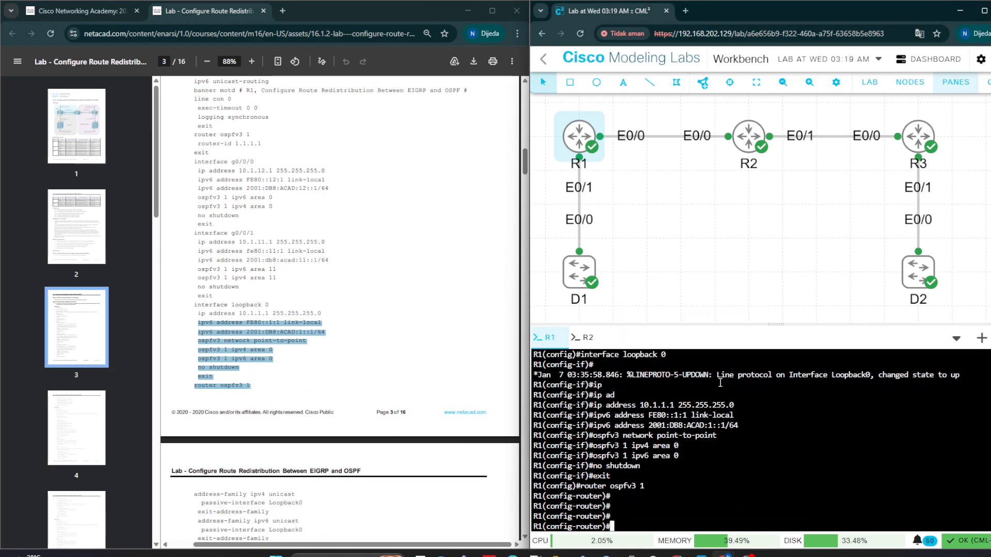
Step: Enter the IPv4 unicast address family of OSPFv3 process 1 on R1
scroll(247, 486, down, 2)
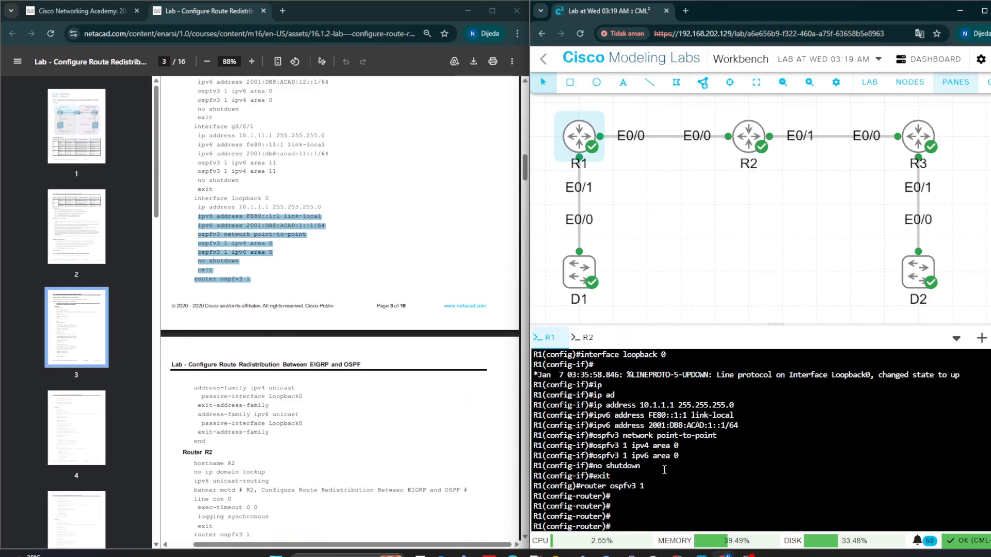
text(ad)
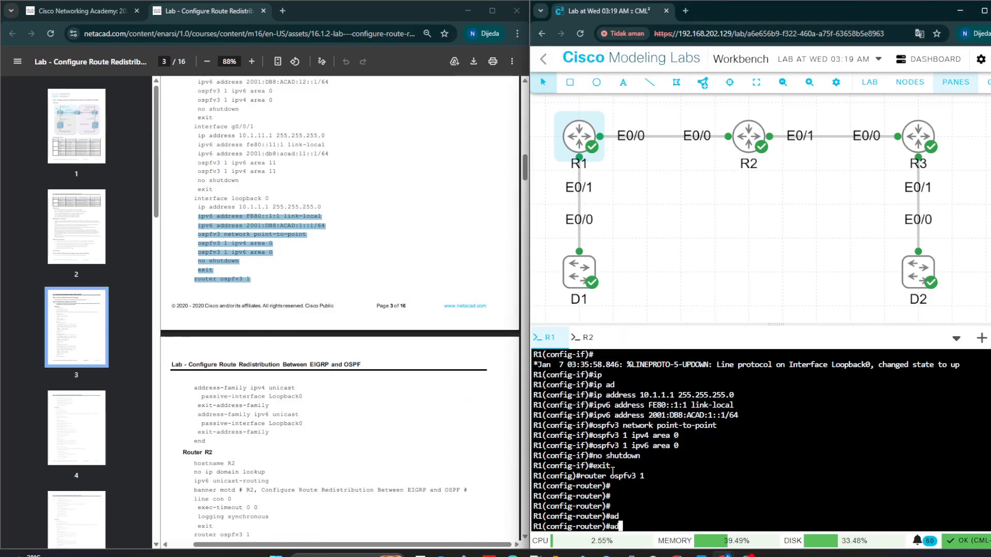
key(Tab)
text(d)
key(Tab)
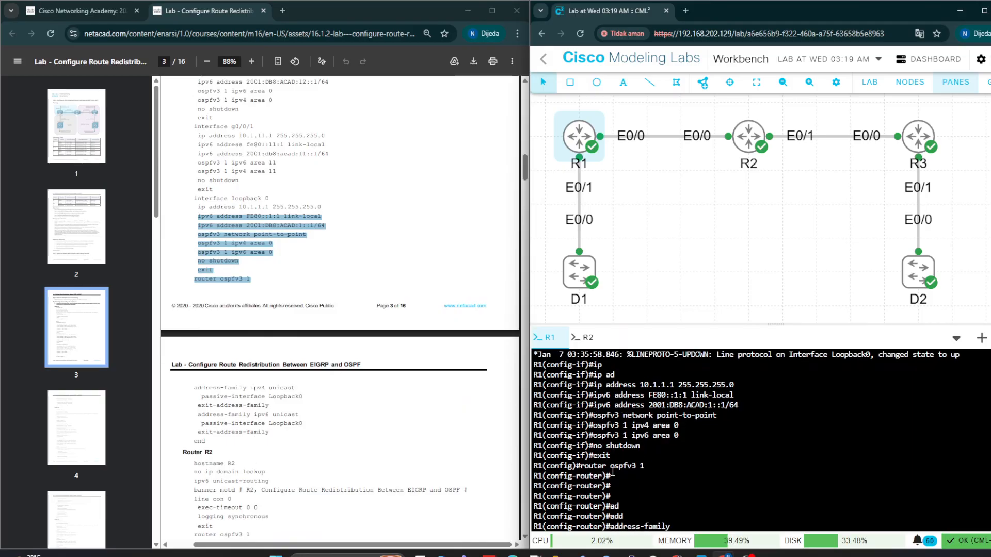
text(ipv4 uni)
key(Tab)
key(Return)
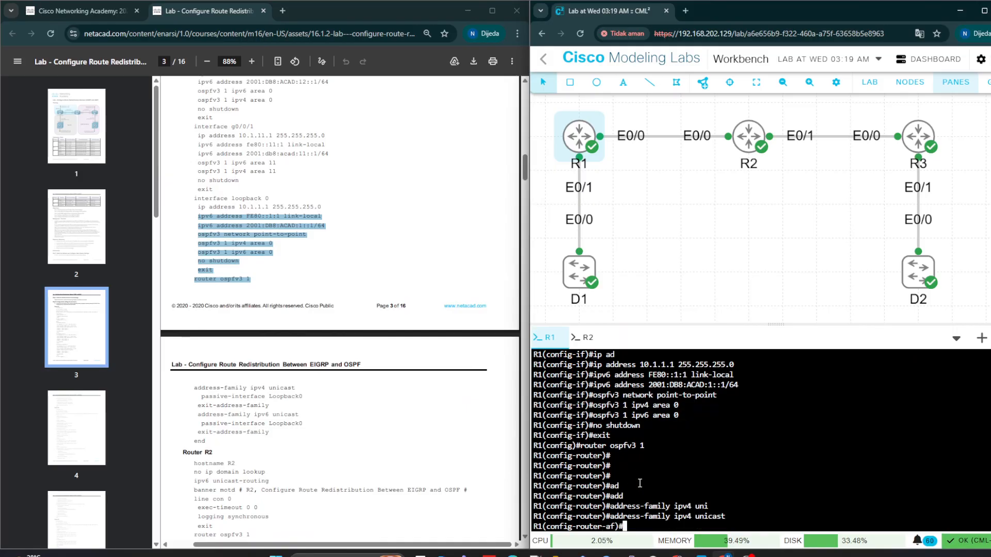
Step: Make loopback 0 a passive interface in R1's OSPFv3 IPv4 address family and exit that address family
text(pa)
key(Tab)
text(s)
key(Tab)
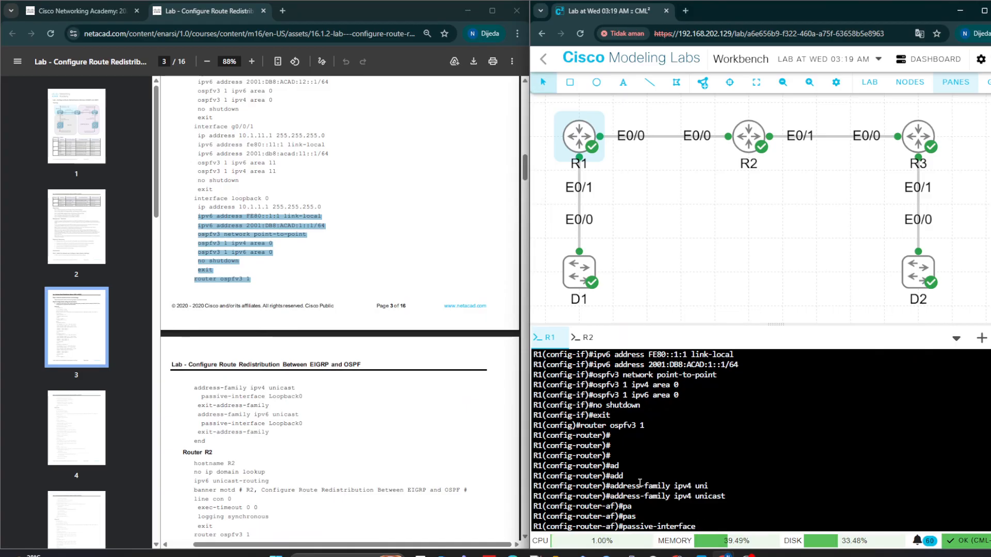
text(loo)
key(Tab)
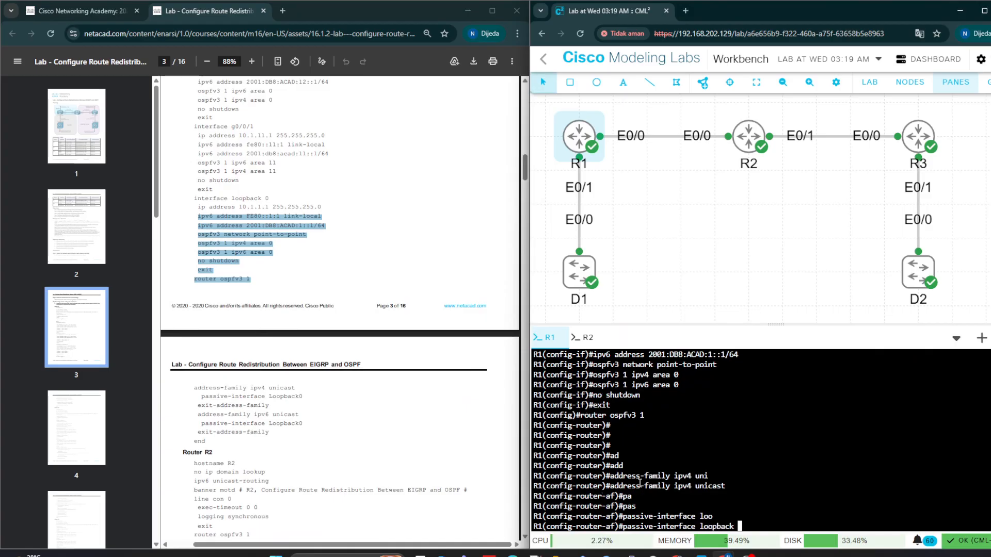
text(0)
key(Return)
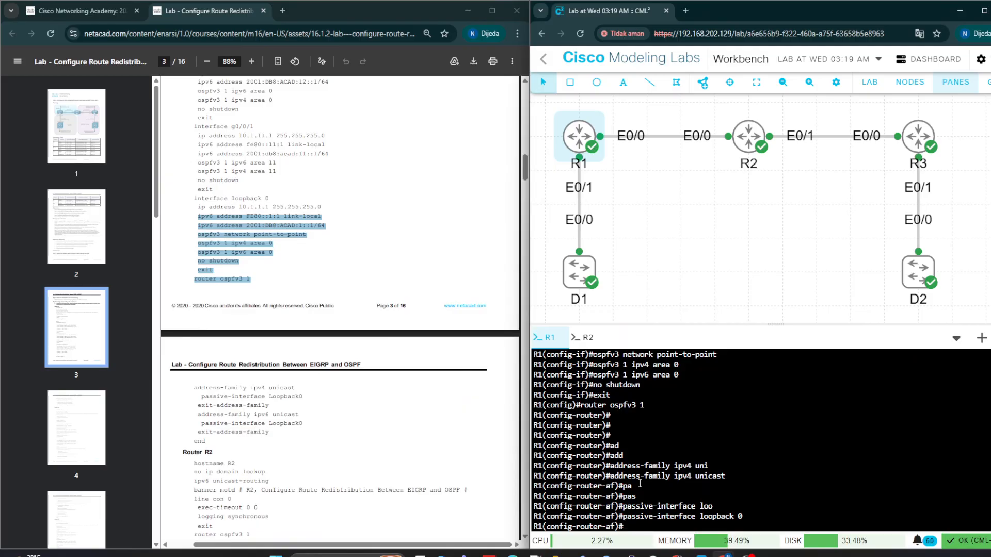
text(exi)
key(Tab)
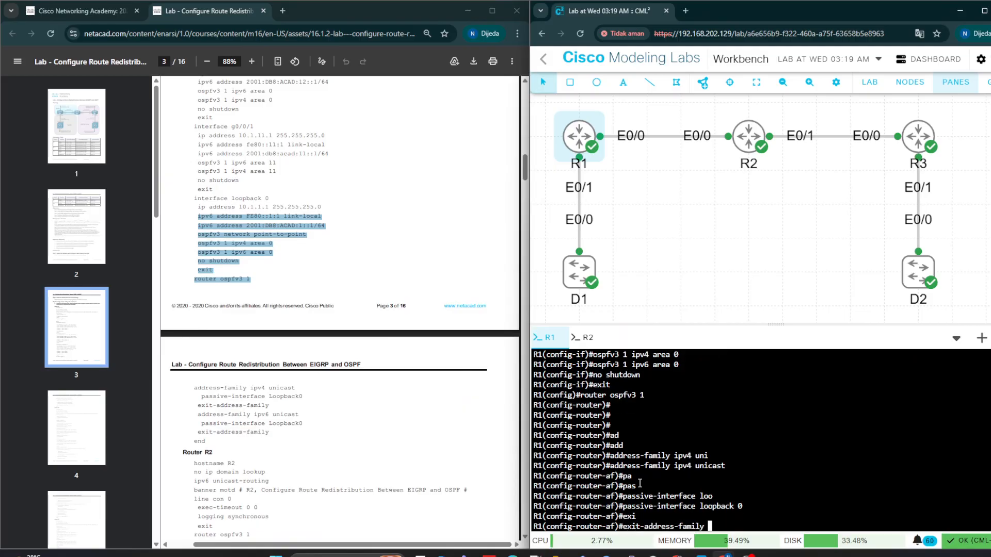
key(Return)
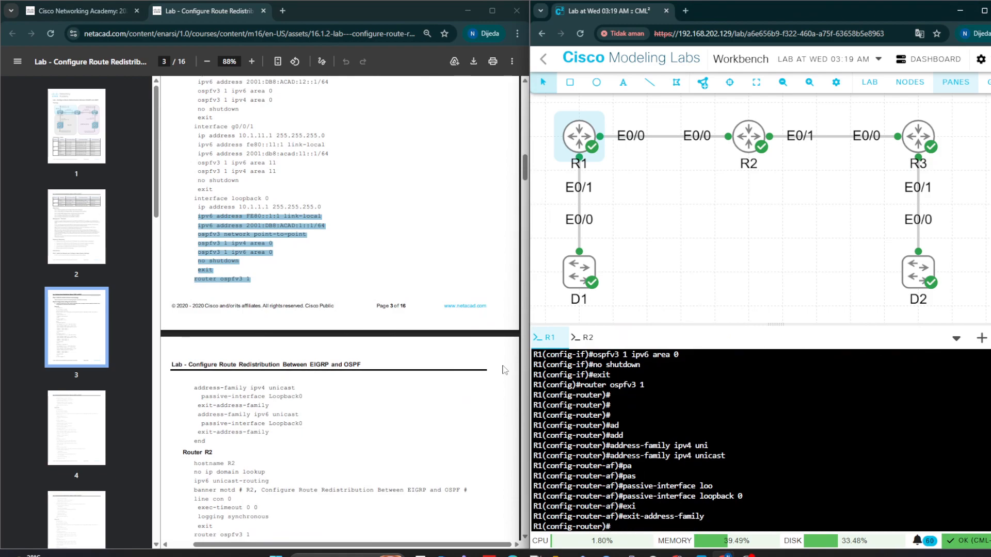
Step: Enter the IPv6 unicast address family of OSPFv3 process 1 on R1
scroll(205, 317, down, 2)
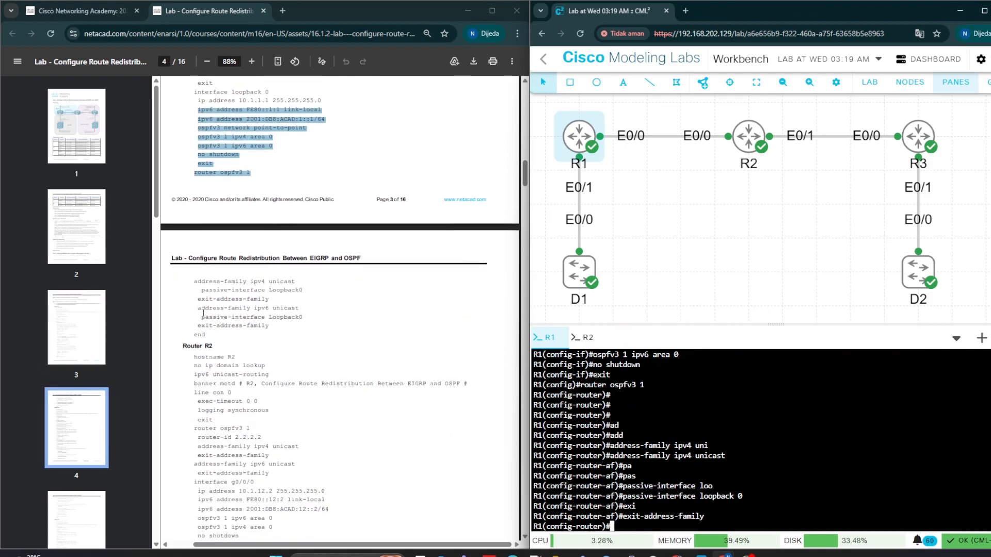
drag(198, 308, 214, 309)
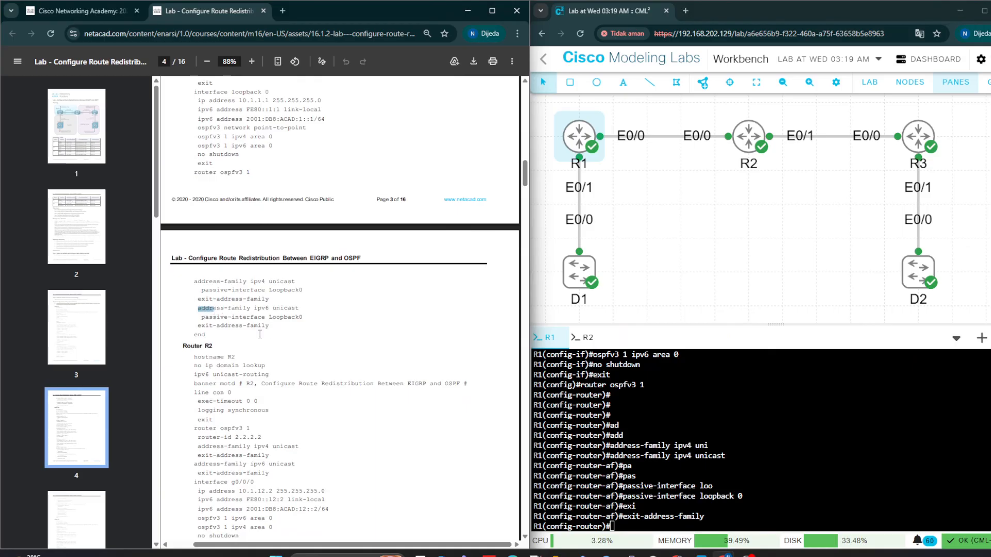
click(651, 486)
text(ad)
key(Tab)
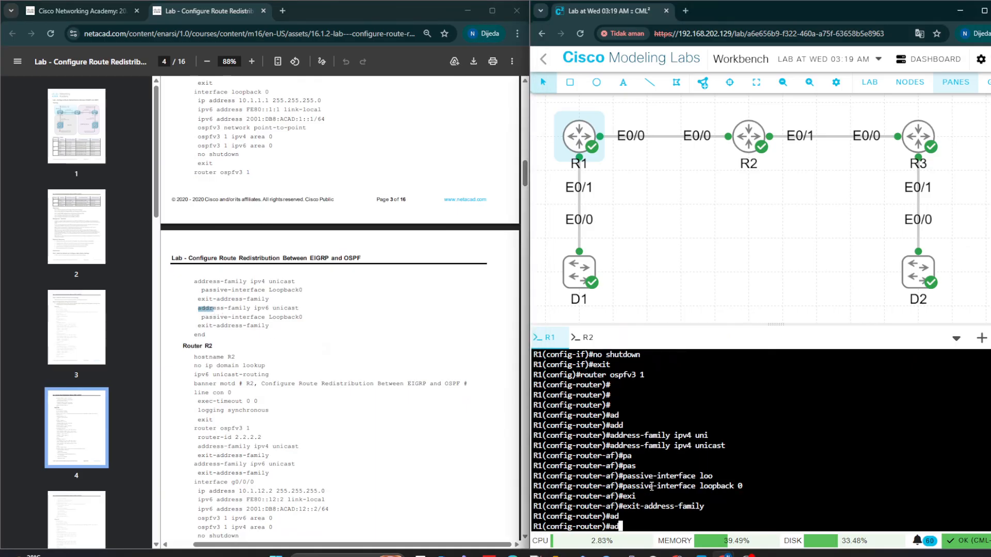
text(d)
key(Tab)
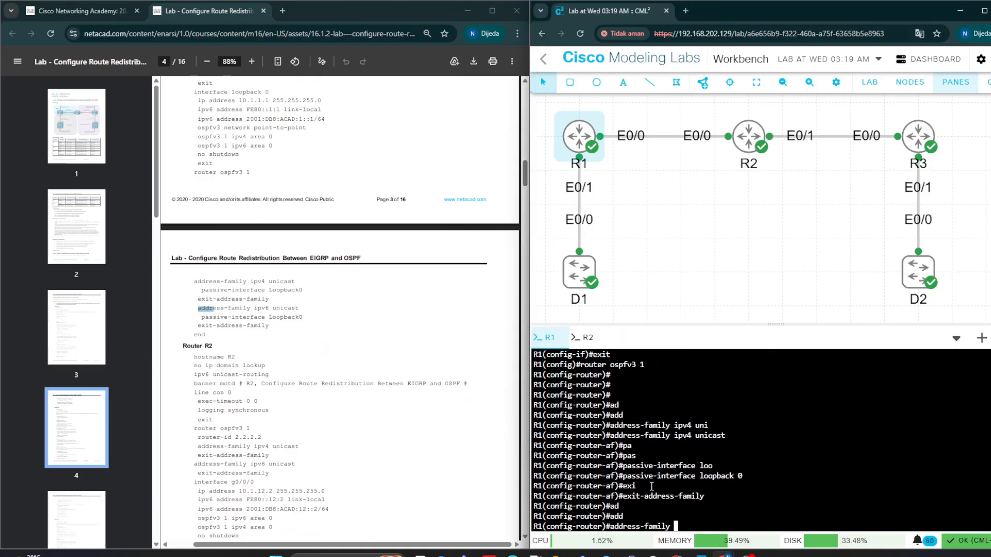
text(lo)
key(Tab)
key(BackSpace)
key(BackSpace)
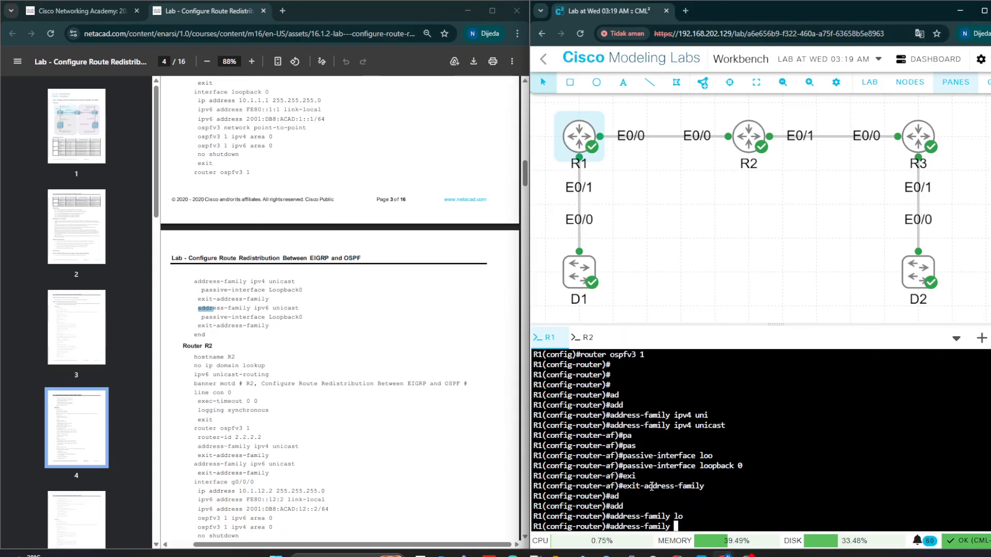
text(ipv6 u)
text(n)
key(Tab)
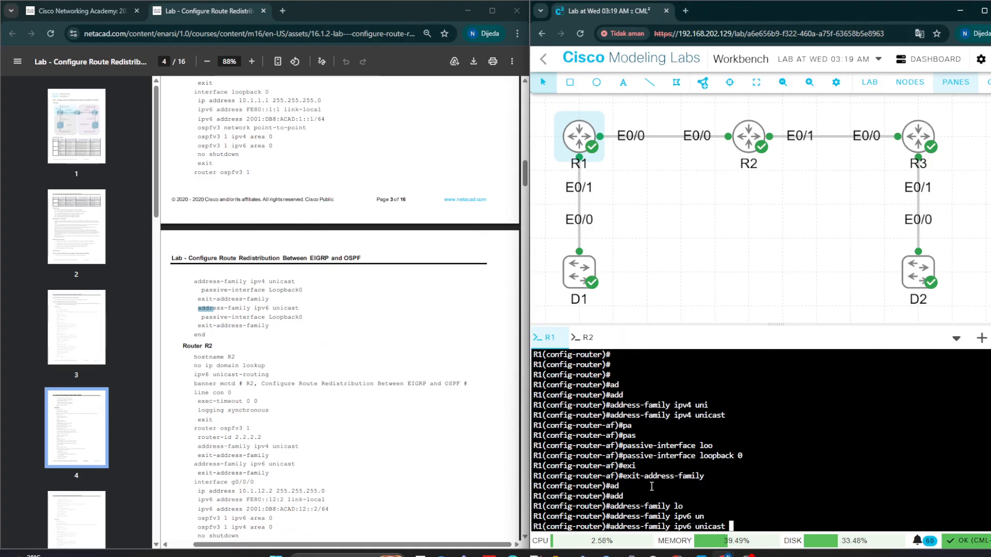
key(Return)
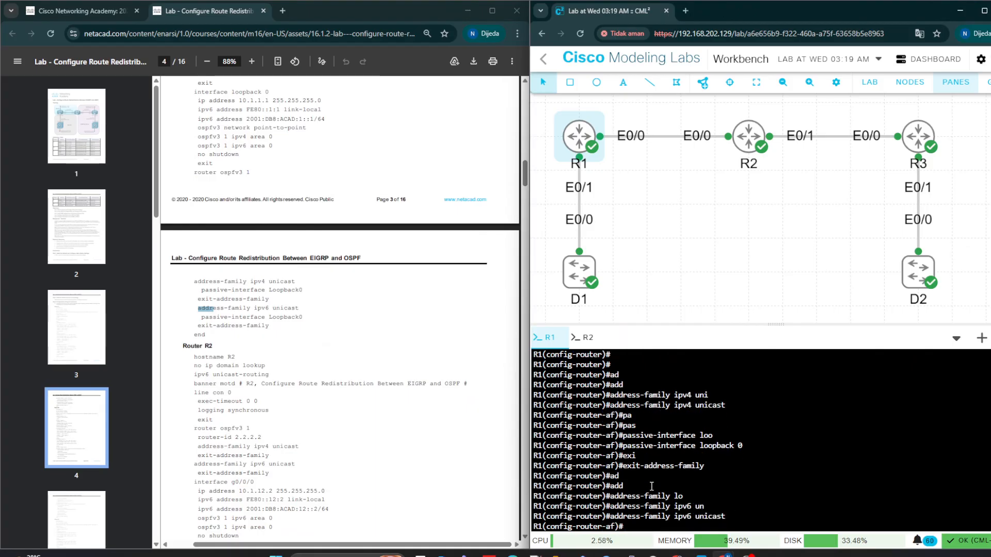
Step: Make loopback 0 a passive interface in R1's OSPFv3 IPv6 address family and exit that address family
text(pa)
key(Tab)
text(s)
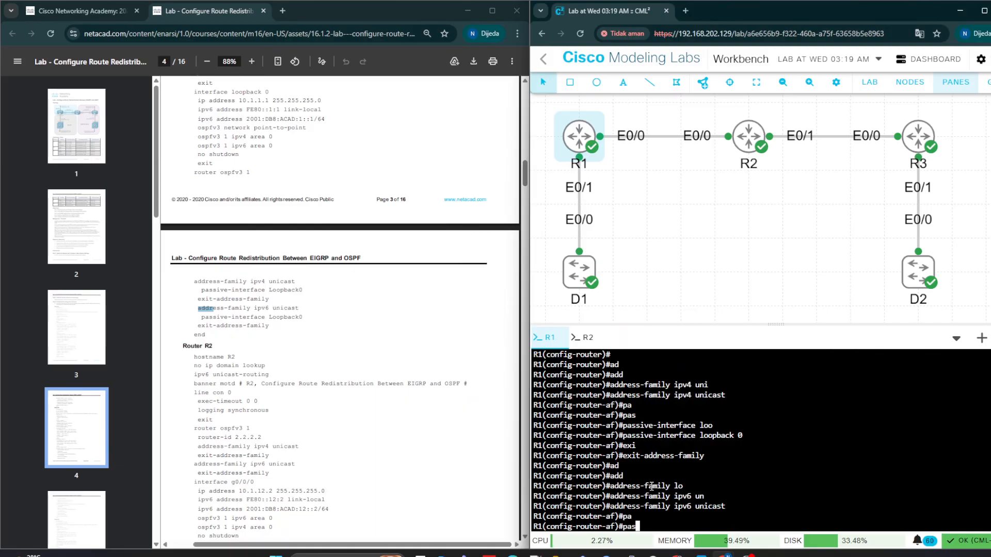
key(Tab)
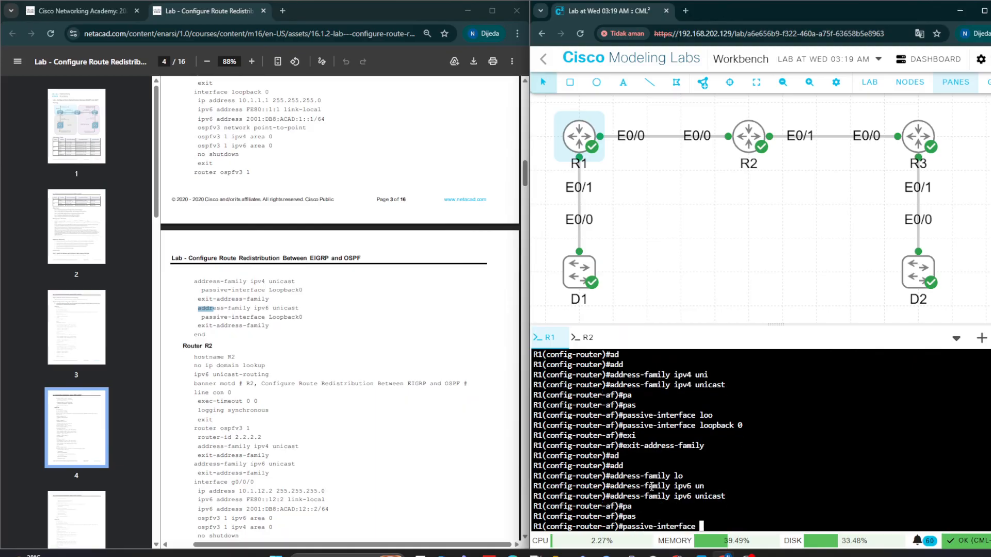
text(loo)
key(Tab)
text(0)
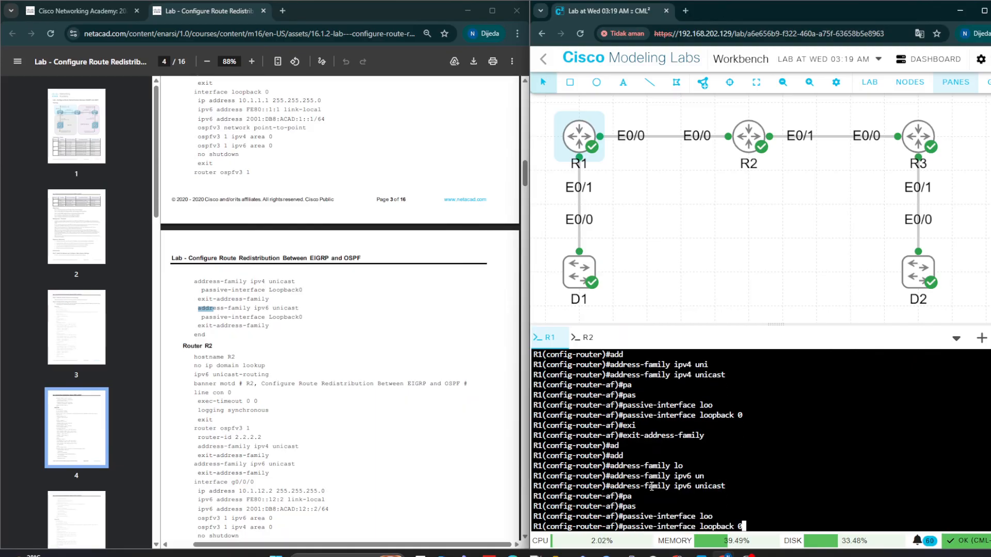
key(Return)
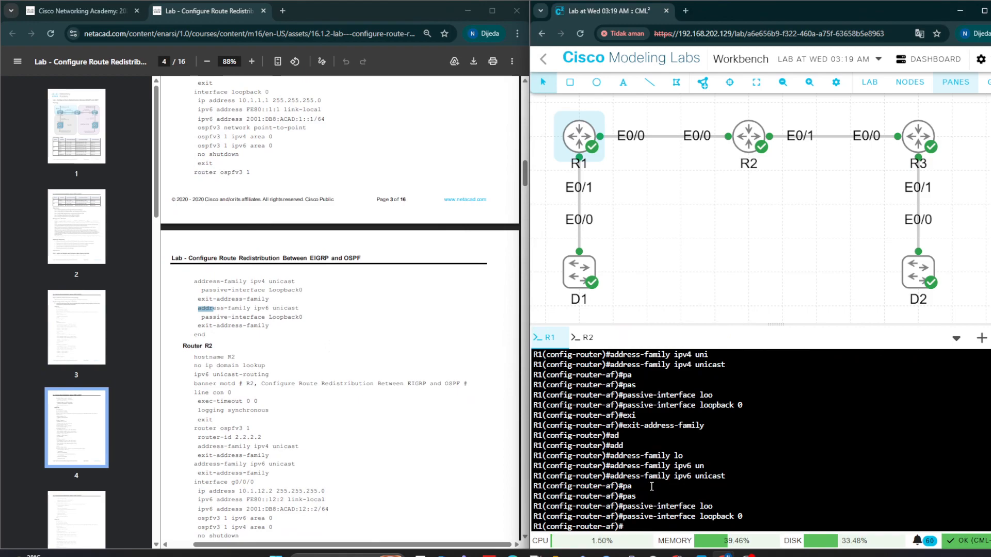
text(exi)
key(Tab)
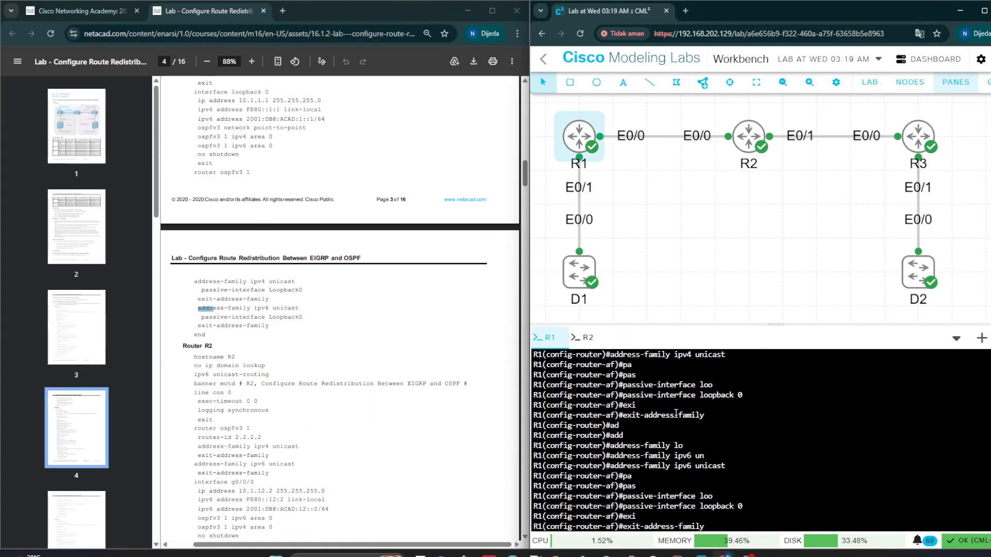
key(Return)
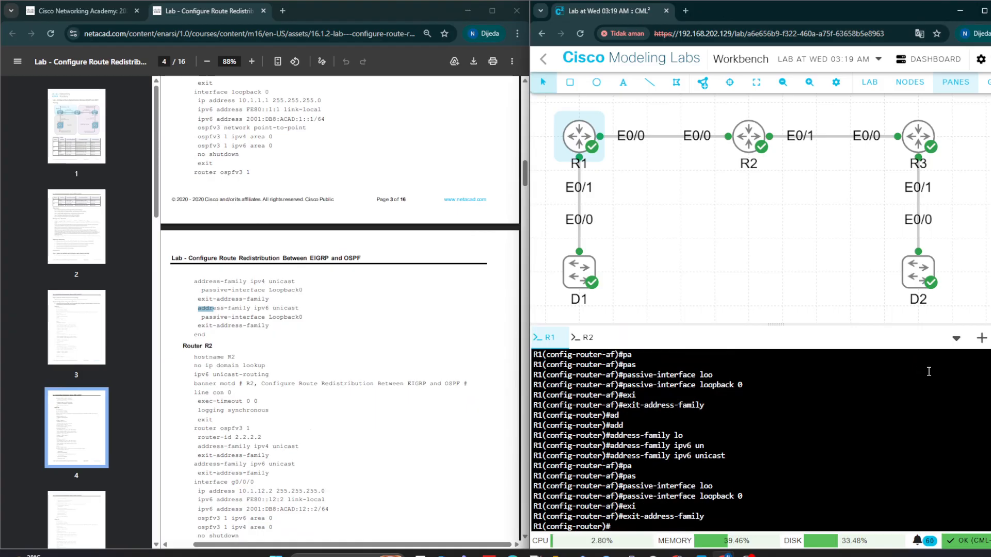
Step: End R1's configuration session and return to privileged EXEC mode
text(end)
key(Return)
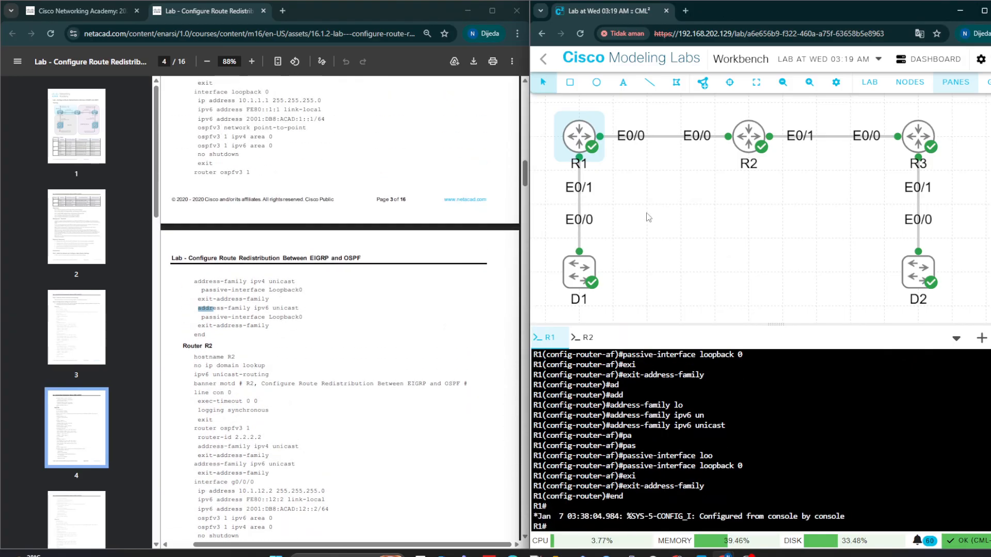
scroll(389, 266, up, 2)
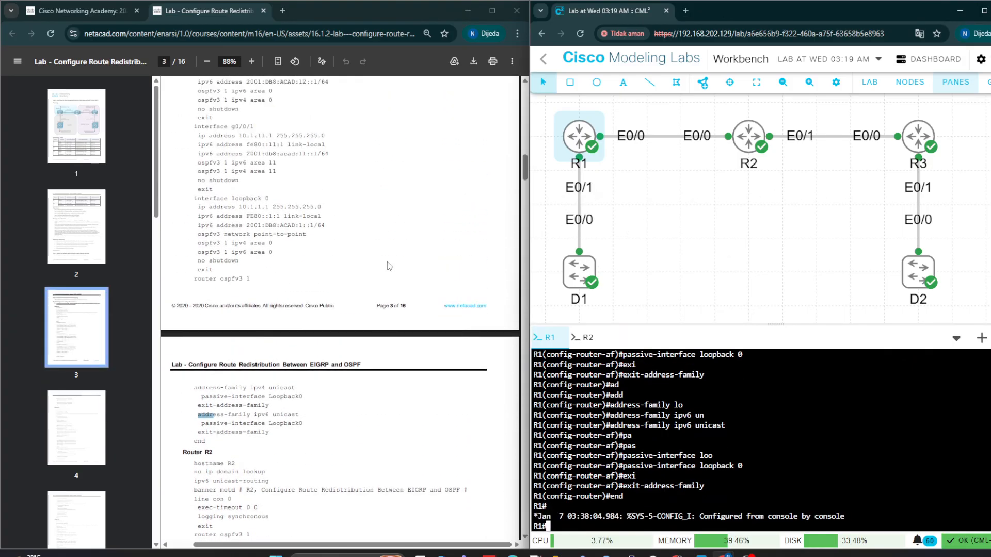
Step: Switch to R2's console and bring up its command prompt
scroll(389, 267, up, 4)
scroll(389, 267, down, 4)
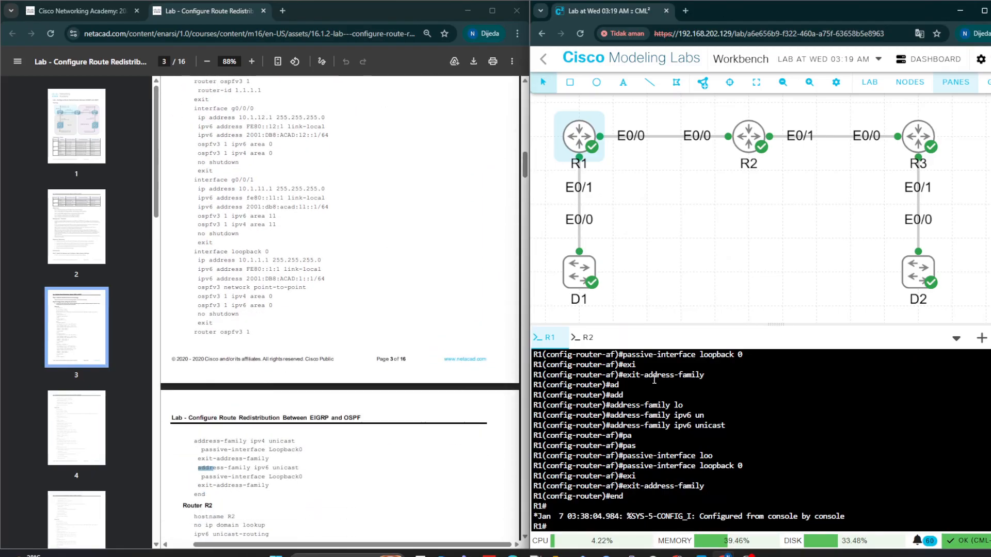
click(585, 337)
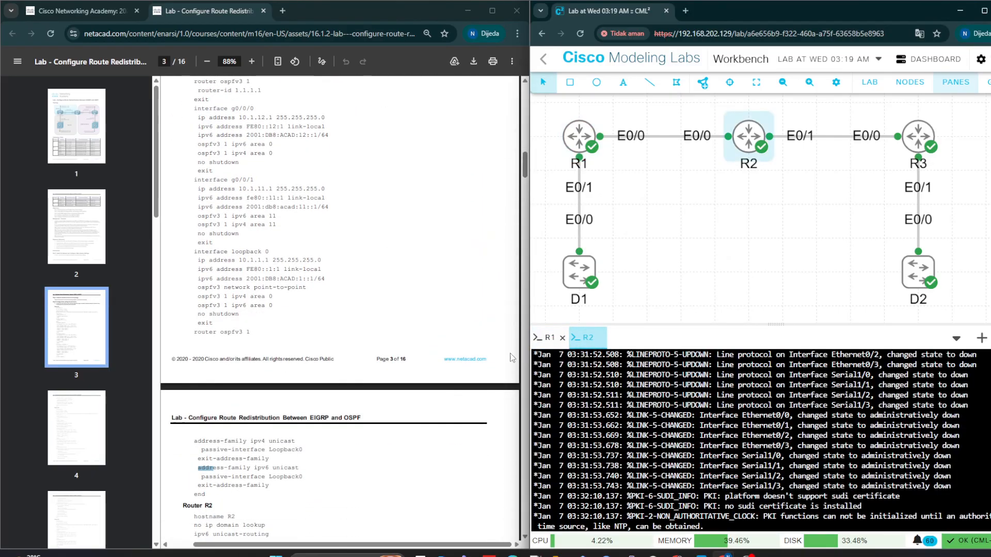
click(713, 459)
key(Return)
key(Return)
key(Return)
key(Return)
key(Return)
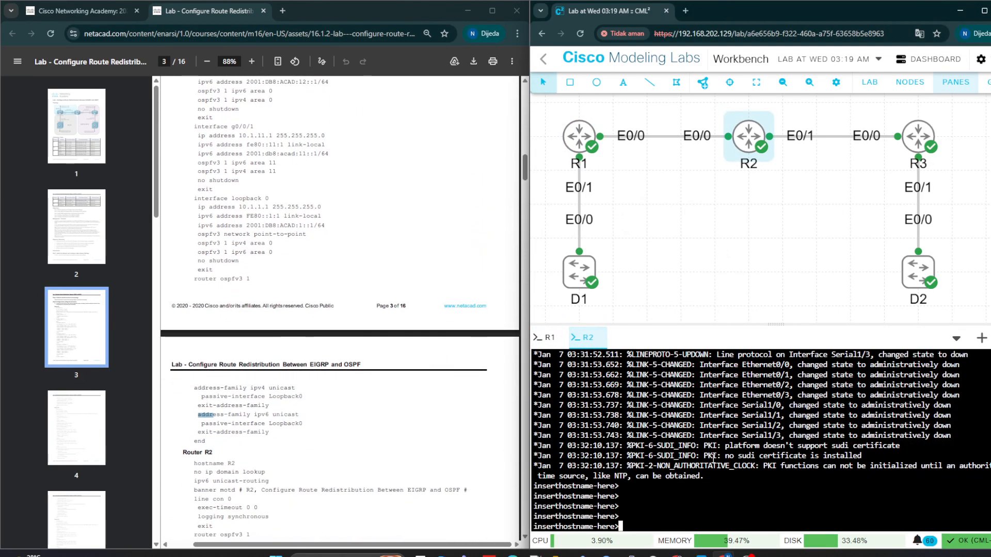
Step: Enter privileged EXEC mode and global configuration mode on R2
text(en)
key(Return)
text(conf t)
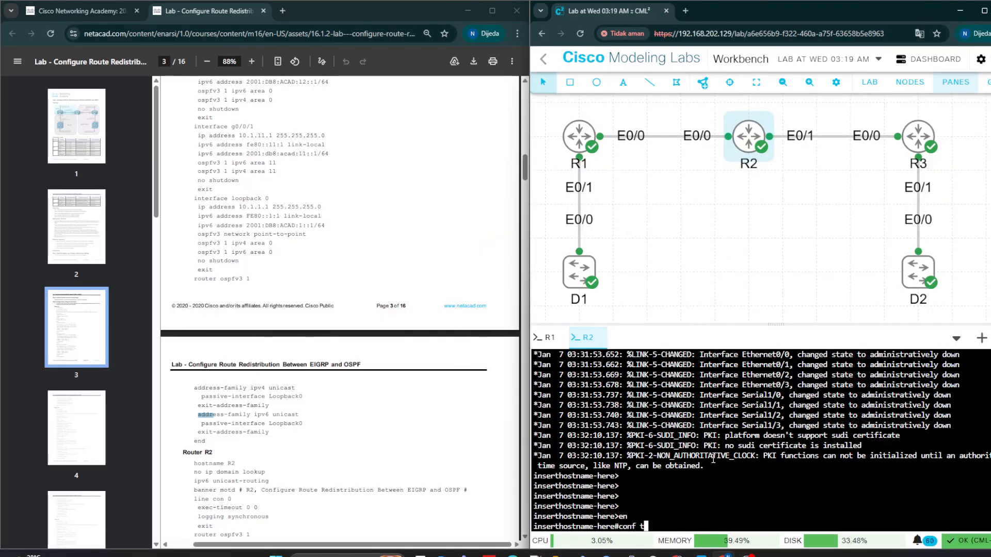
key(Return)
Step: Set the second router's hostname to R2
text(hostname-here(config)#)
key(Tab)
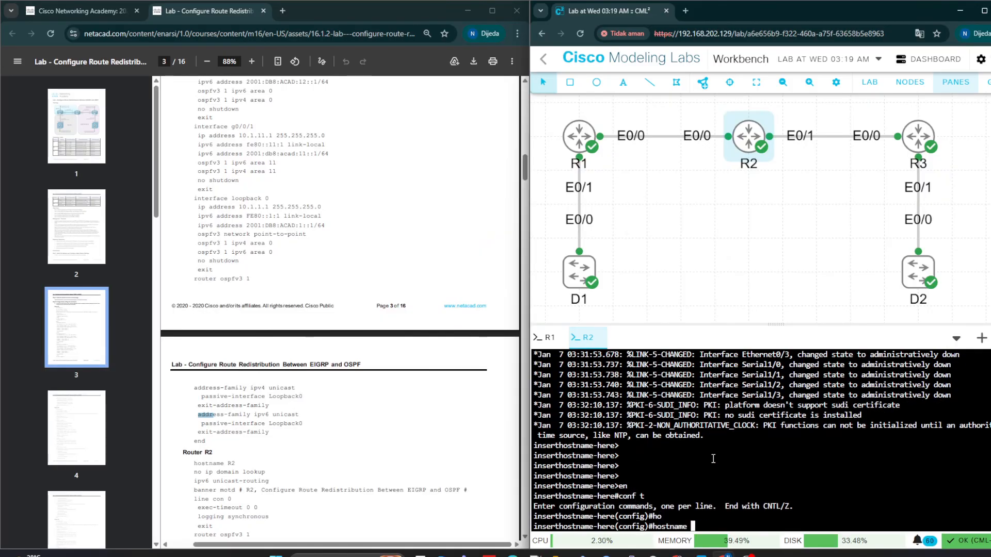
key(Tab)
text(r2)
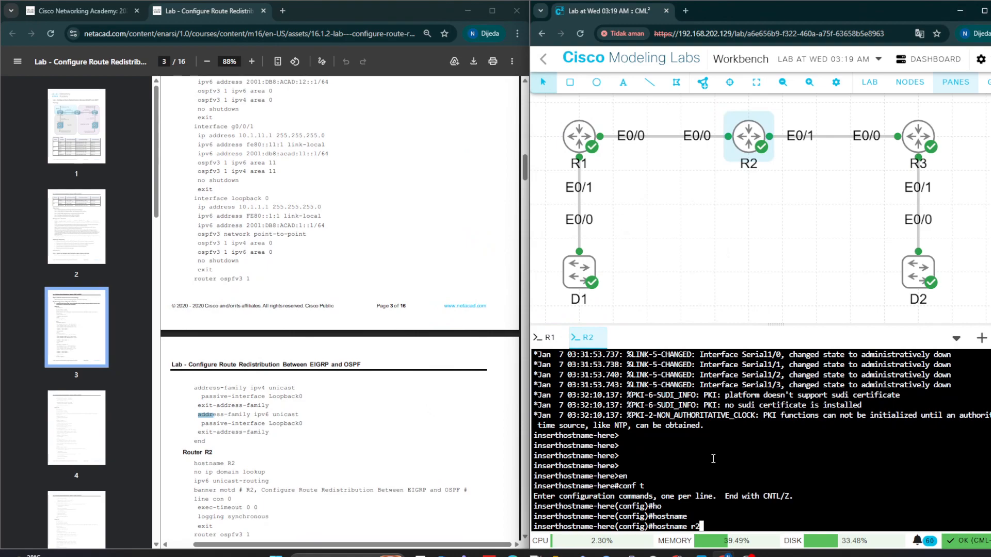
key(BackSpace)
key(BackSpace)
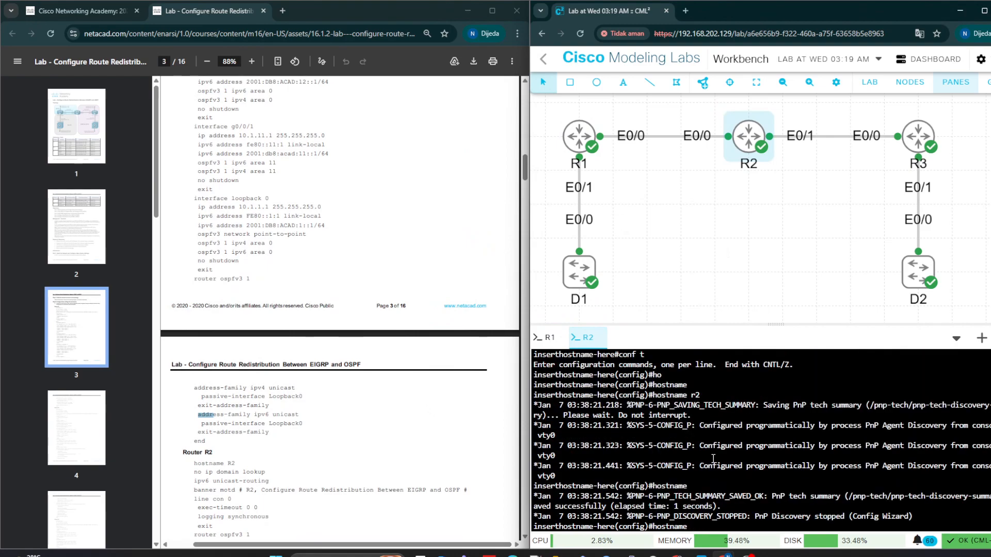
text(R2)
key(Return)
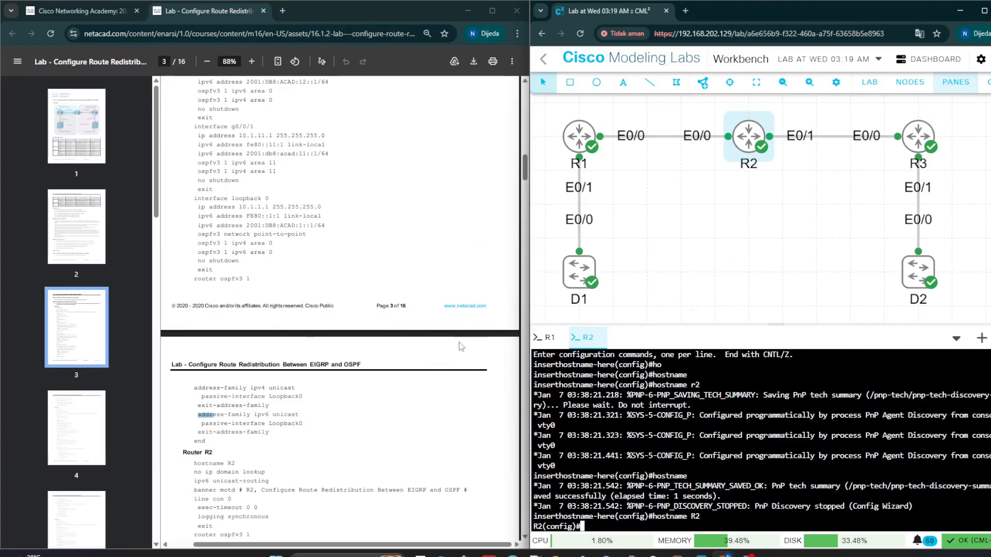
scroll(287, 323, down, 3)
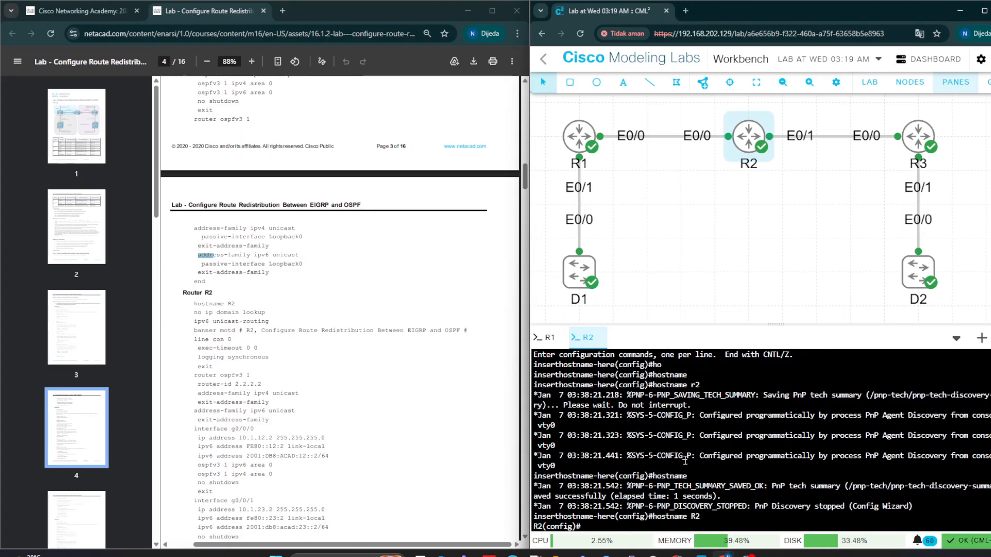
text(NO IP)
key(Tab)
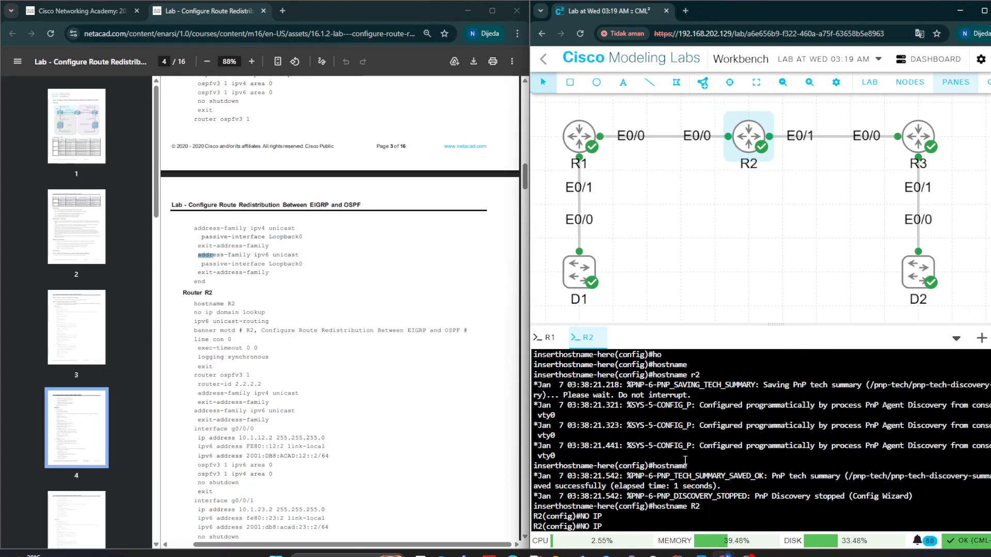
key(BackSpace)
key(BackSpace)
key(BackSpace)
key(BackSpace)
key(BackSpace)
Step: Disable IP domain lookup on R2
text(no ip lo)
key(Tab)
key(BackSpace)
key(Tab)
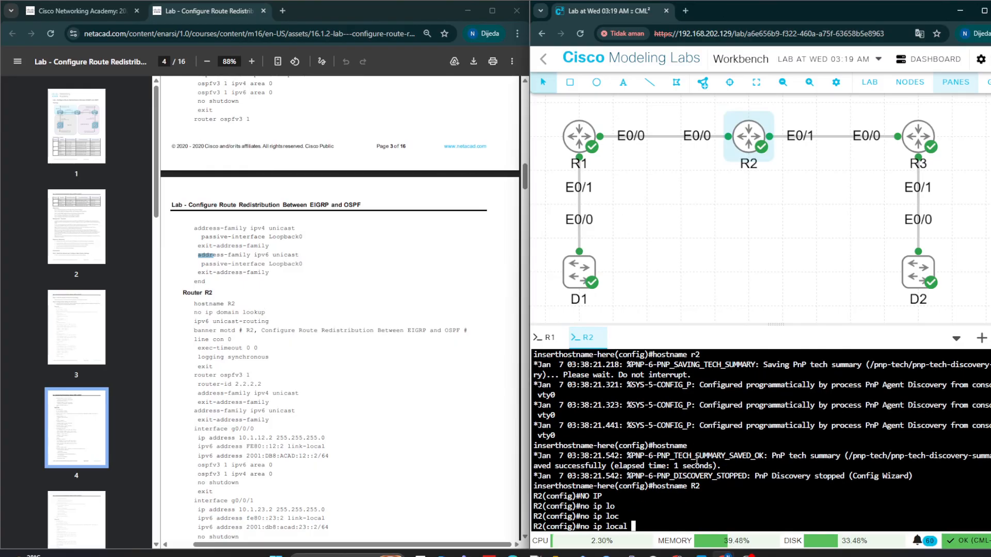
key(BackSpace)
text(o)
key(Tab)
key(BackSpace)
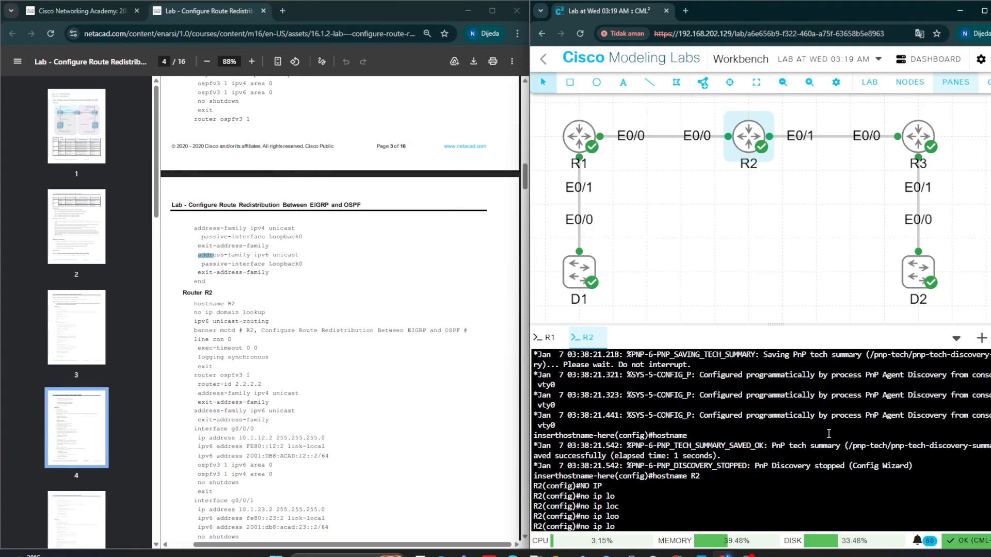
key(BackSpace)
key(BackSpace)
text(dom)
key(Tab)
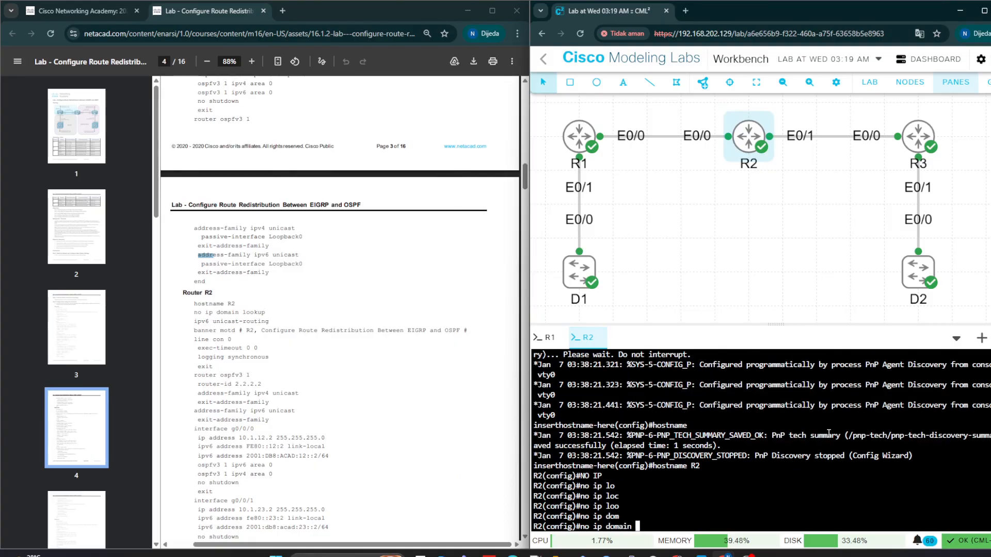
text(lo)
key(Tab)
key(Return)
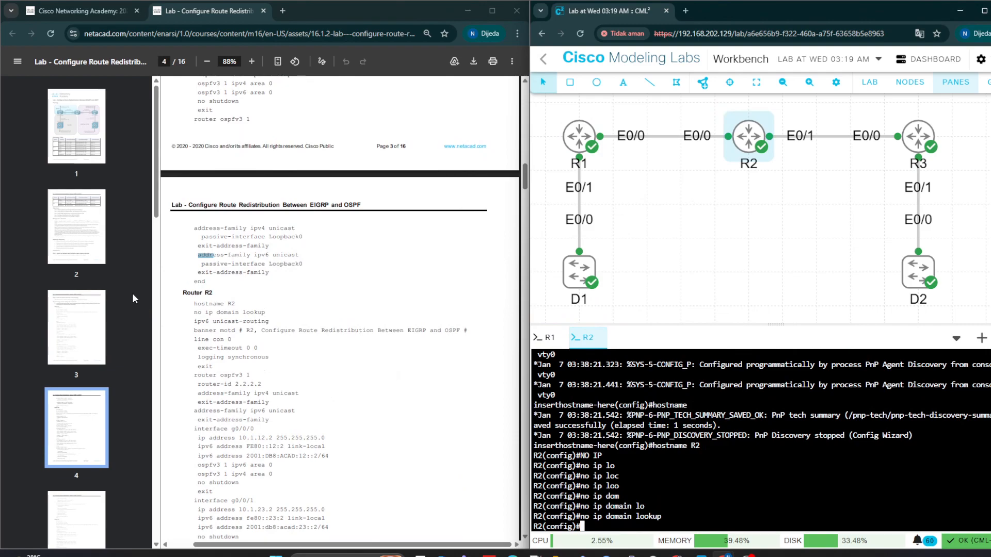
Step: Enable IPv6 unicast routing on R2
click(207, 318)
drag(199, 320, 218, 321)
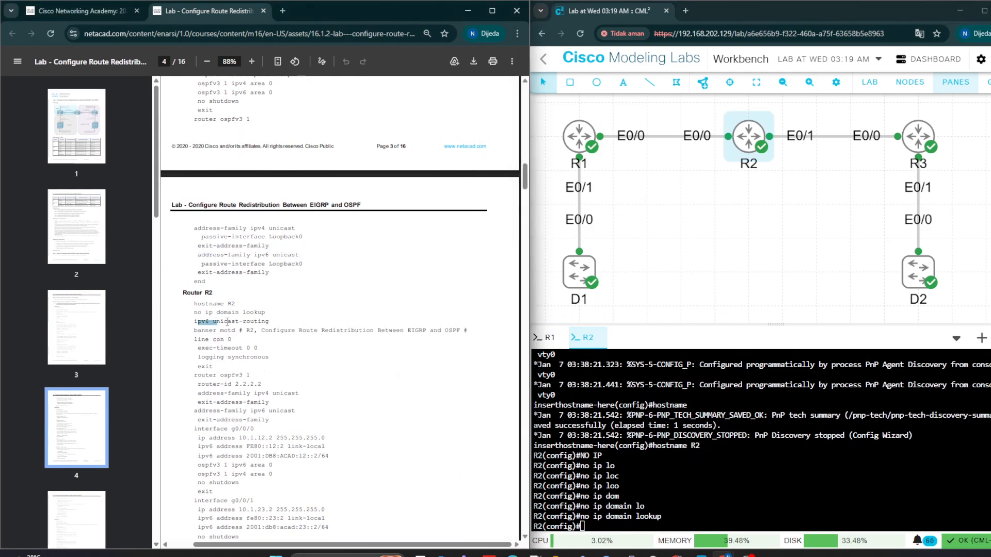
click(665, 510)
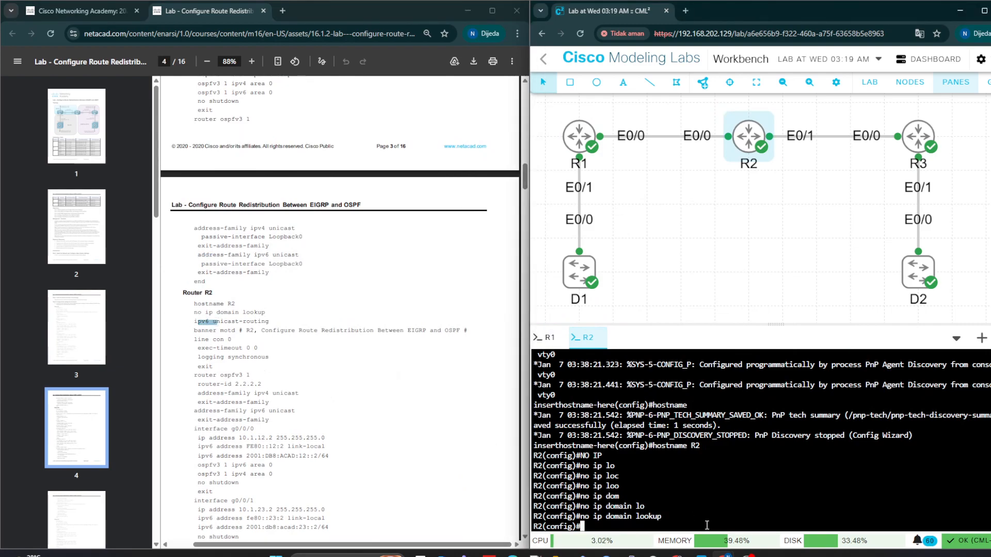
text(ip v)
key(Tab)
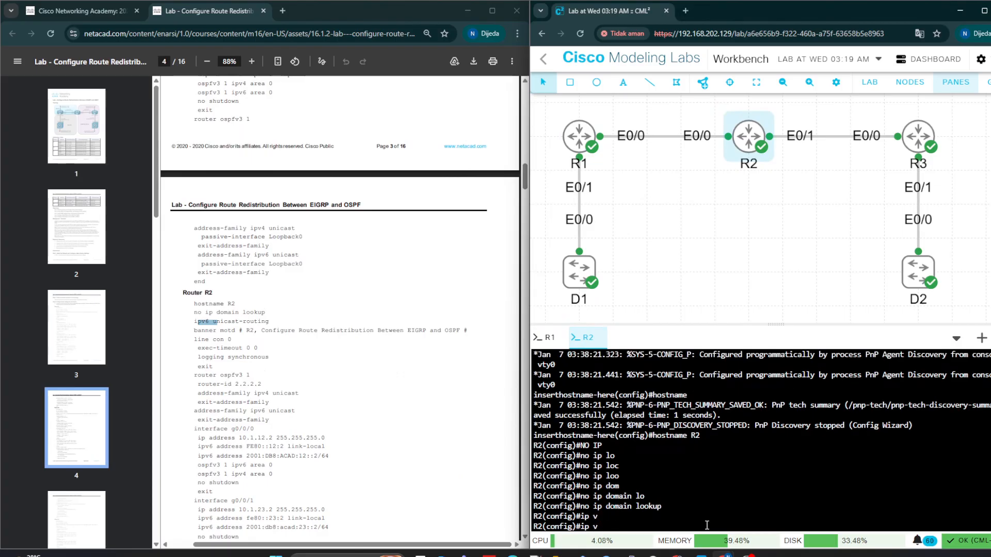
key(BackSpace)
key(BackSpace)
key(BackSpace)
text(v6)
key(Tab)
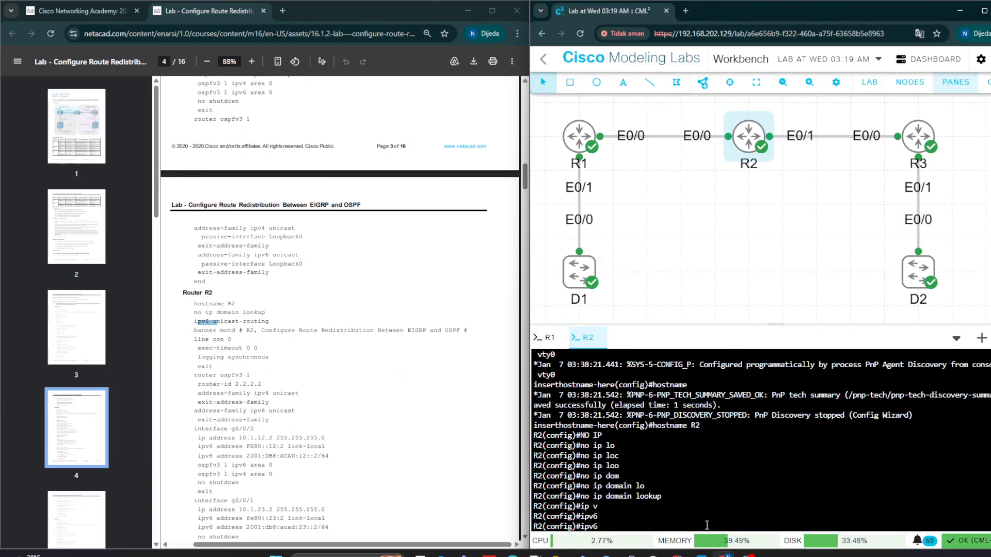
text(uni)
key(Tab)
key(Return)
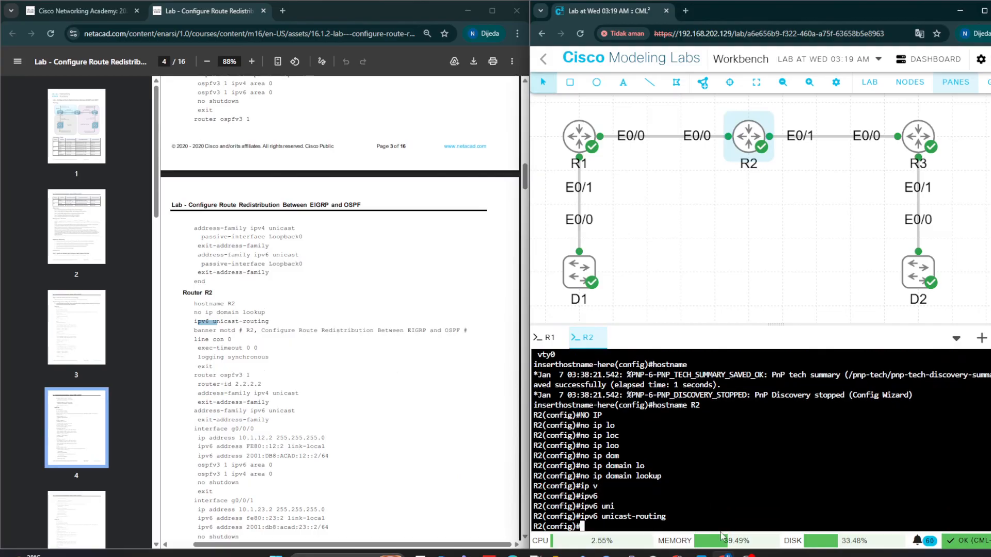
Step: Copy the lab guide's MOTD banner command for R2, "R2, Configure Route Redistribution Between EIGRP and OSPF", into R2's console and run it
drag(190, 329, 484, 324)
click(487, 324)
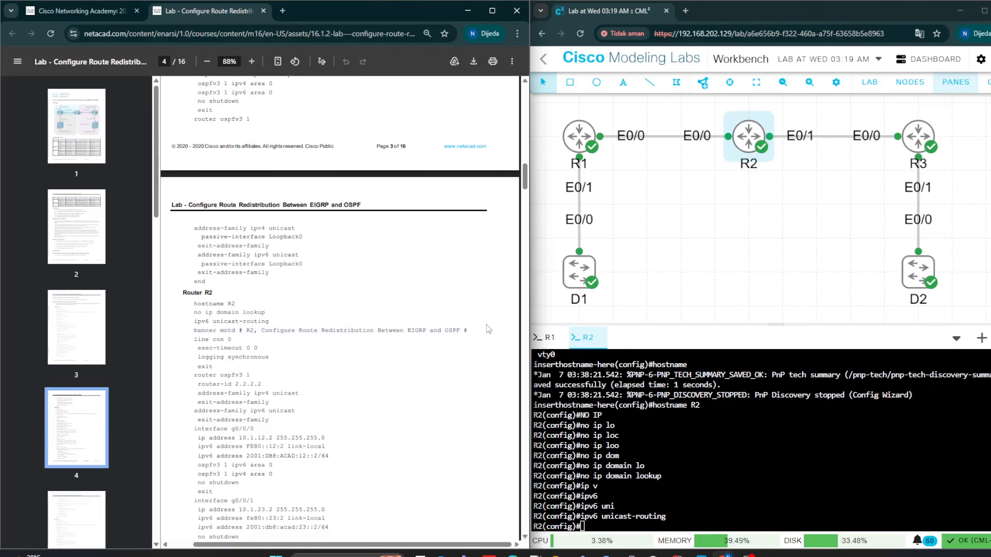
drag(194, 330, 475, 339)
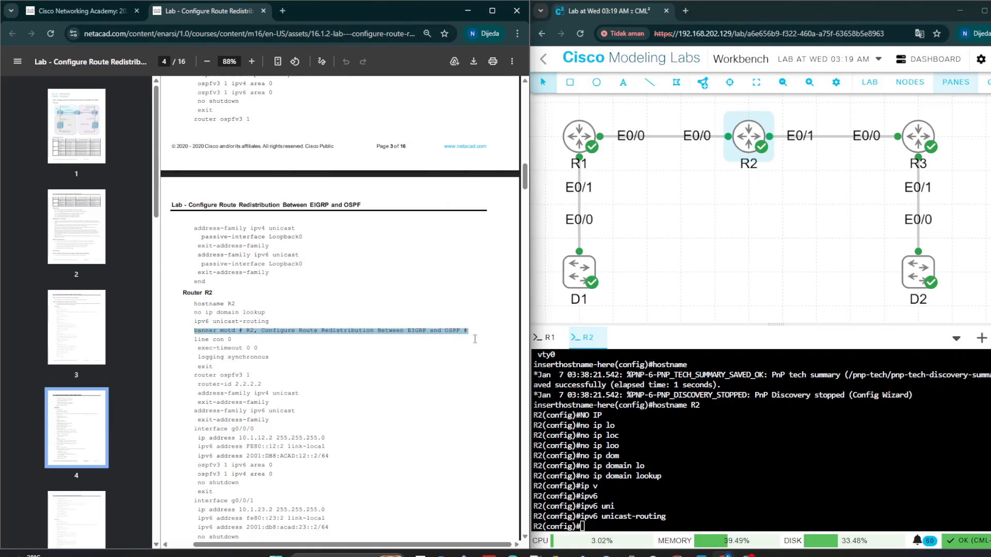
right_click(676, 422)
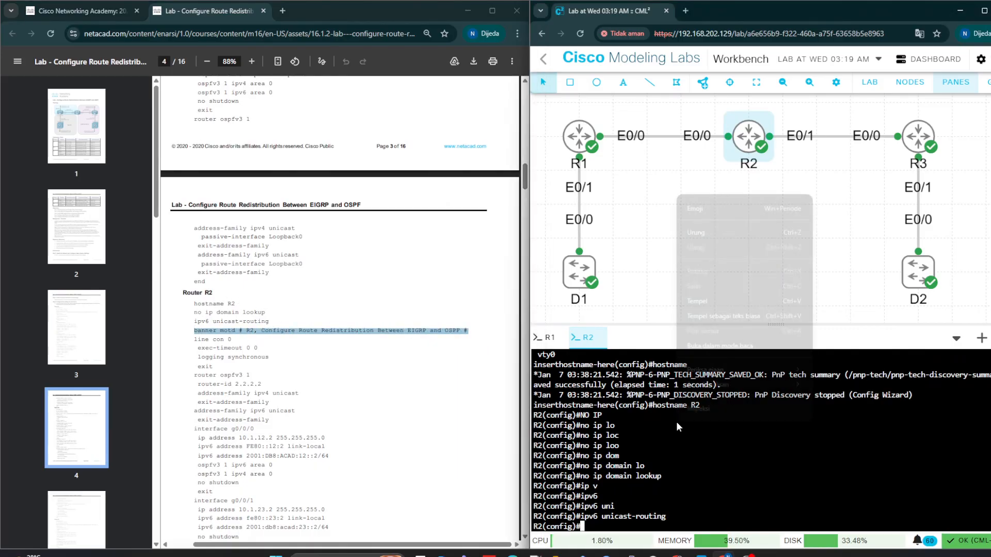
click(705, 300)
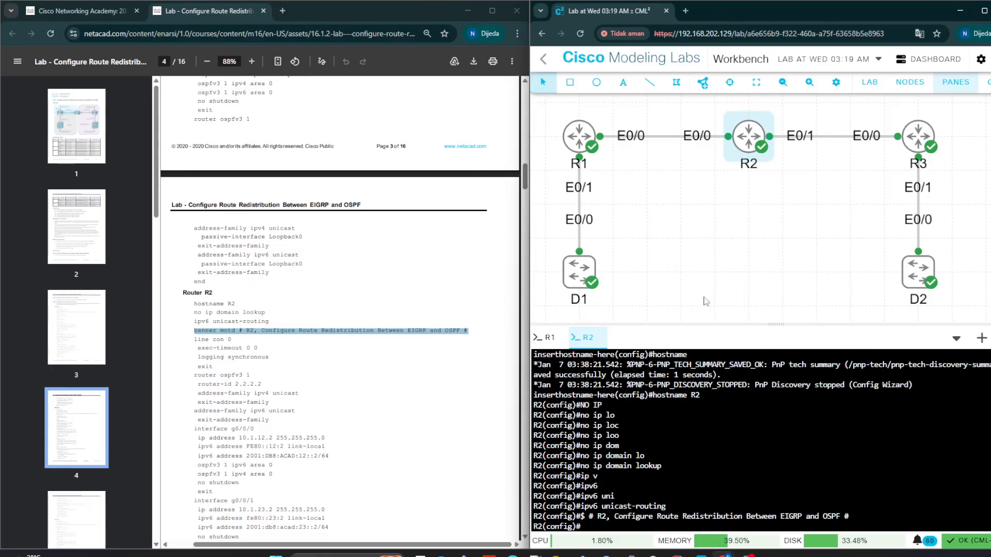
Step: Enter line console 0 on R2 and set its exec-timeout to 0 0
text(lin)
key(Tab)
text(con)
key(Tab)
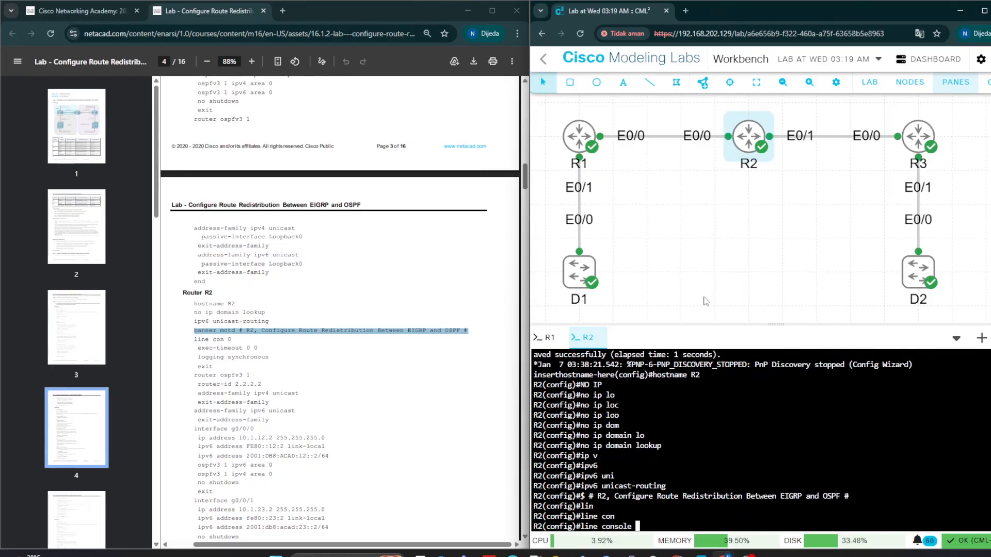
text(0)
key(Return)
text(exe)
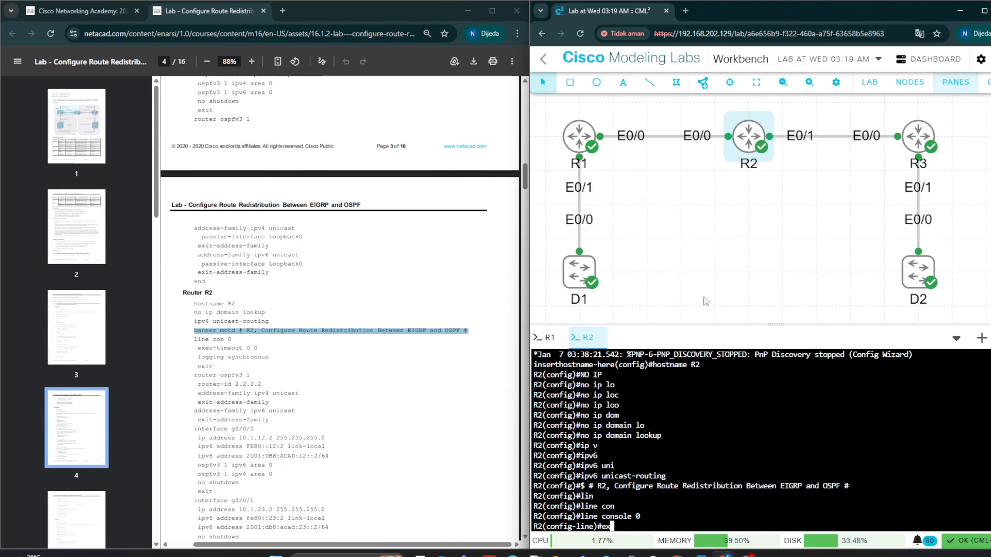
key(Tab)
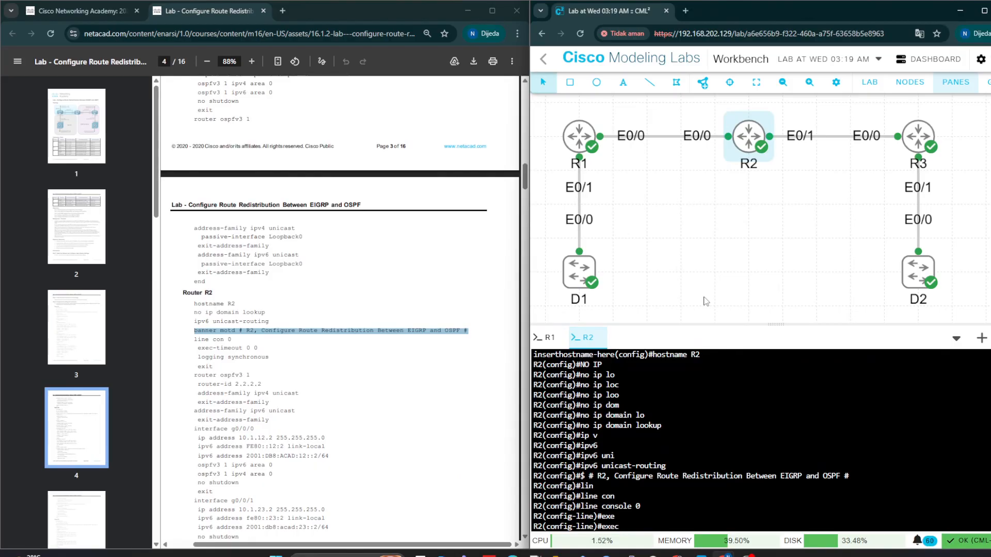
text(t)
key(Tab)
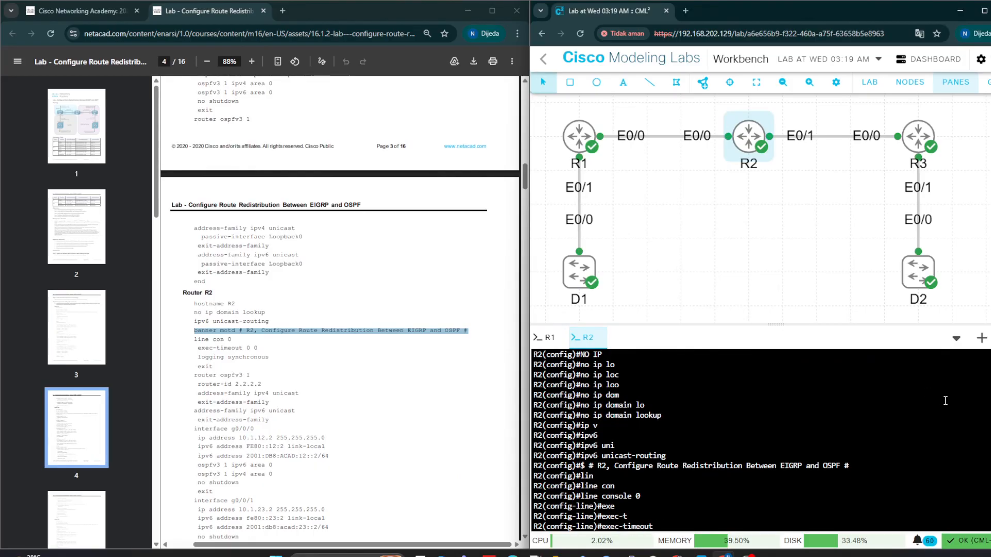
text(0 0)
key(Return)
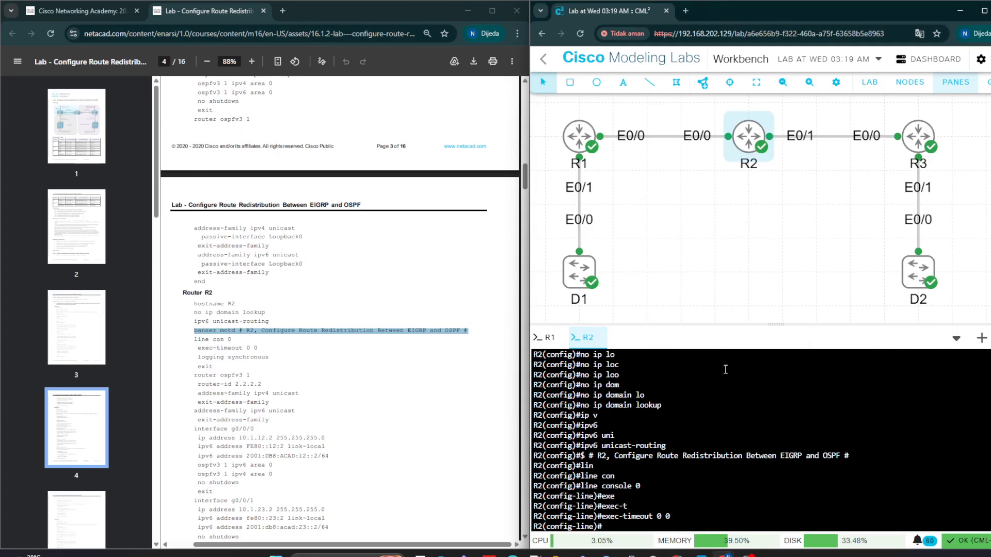
Step: Enable synchronous logging on R2's console line
drag(199, 350, 204, 351)
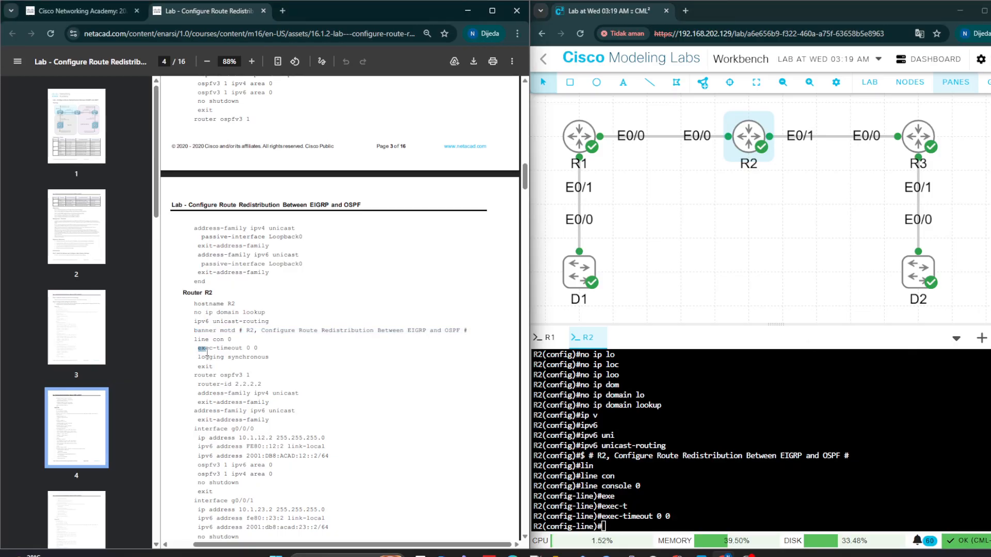
click(682, 511)
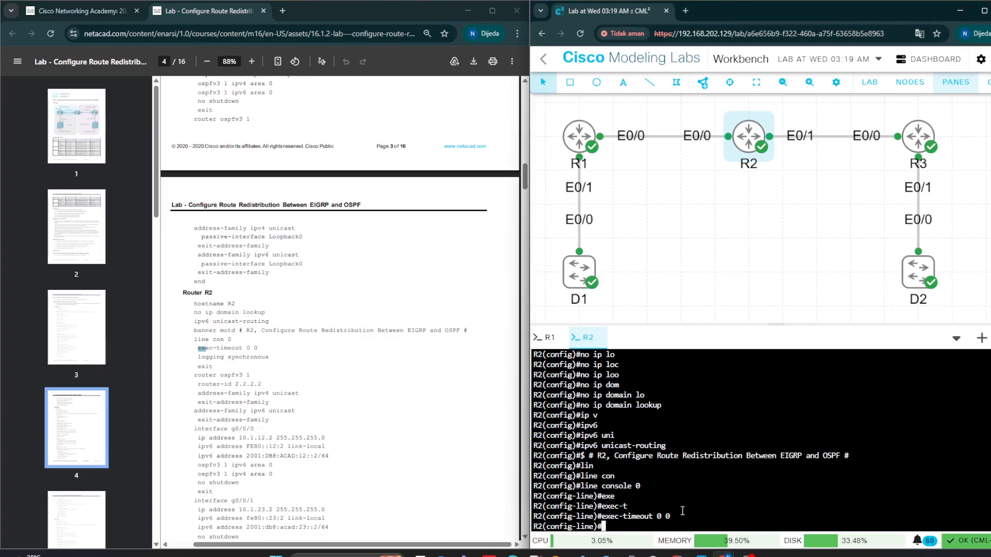
text(logg)
key(Tab)
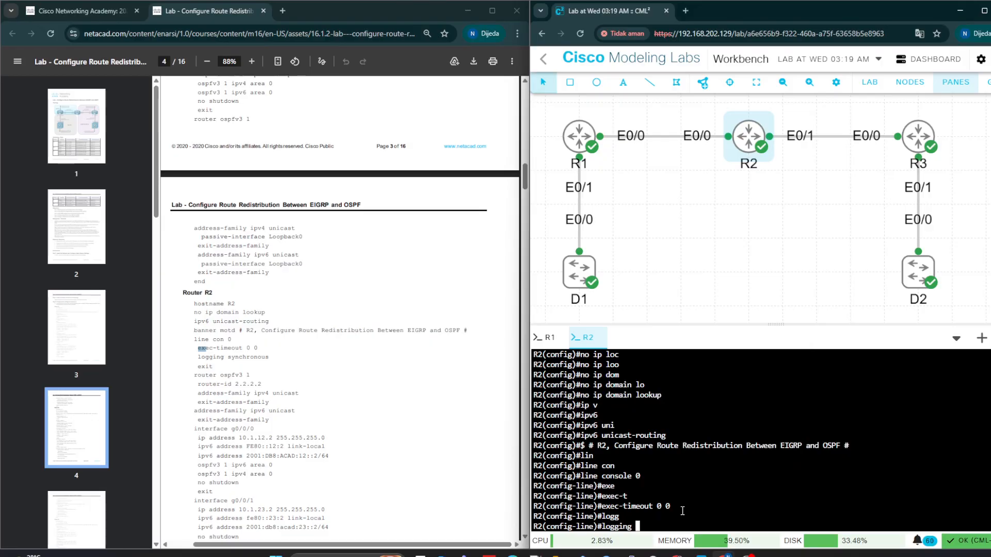
text(sy)
key(Tab)
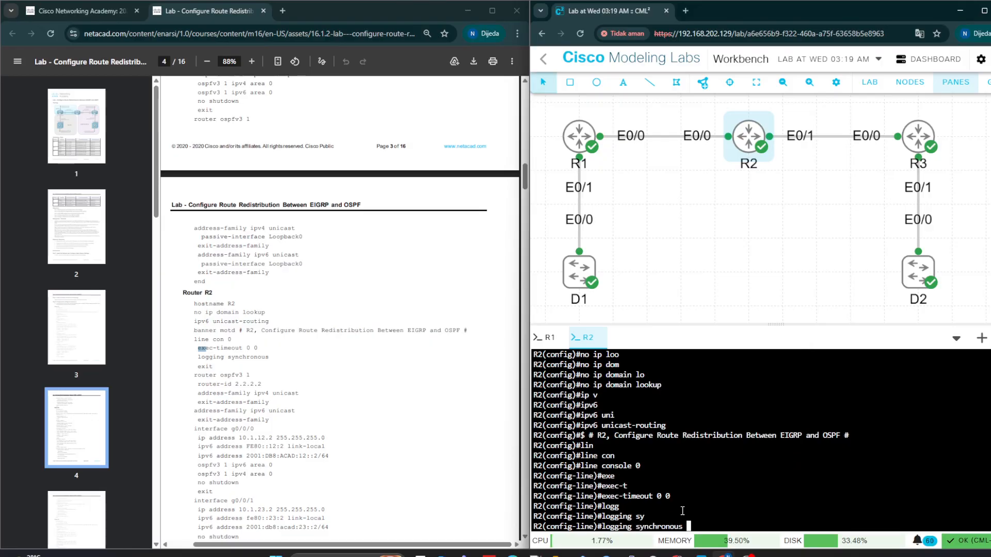
key(Return)
Step: Exit R2's console line configuration and return to global configuration mode
text(exu\)
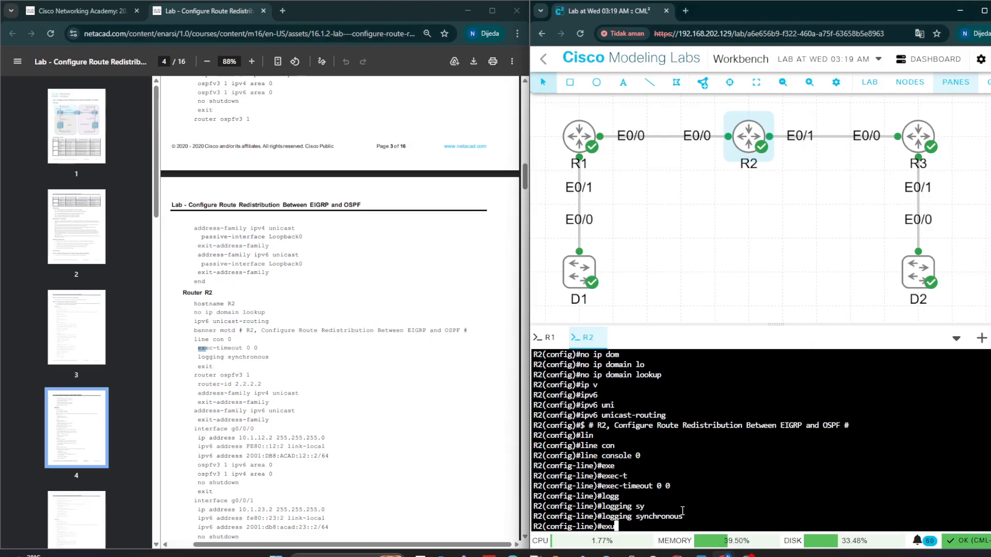
key(Tab)
key(BackSpace)
key(BackSpace)
key(Tab)
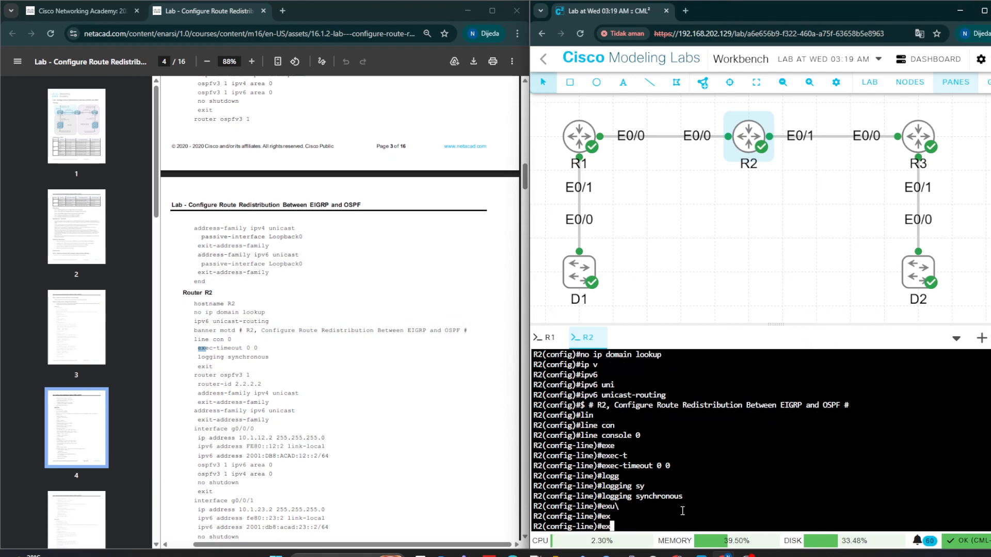
text(i)
key(Tab)
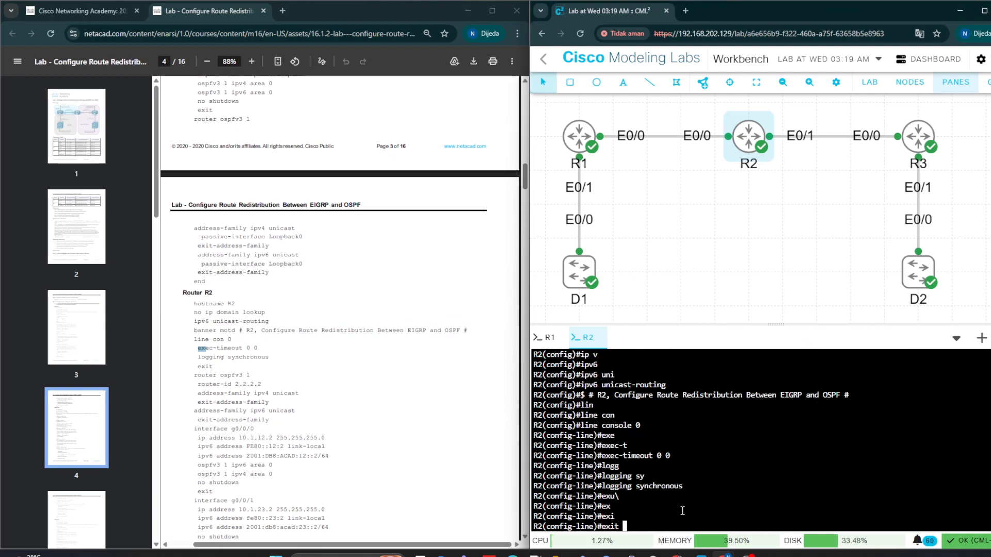
key(Return)
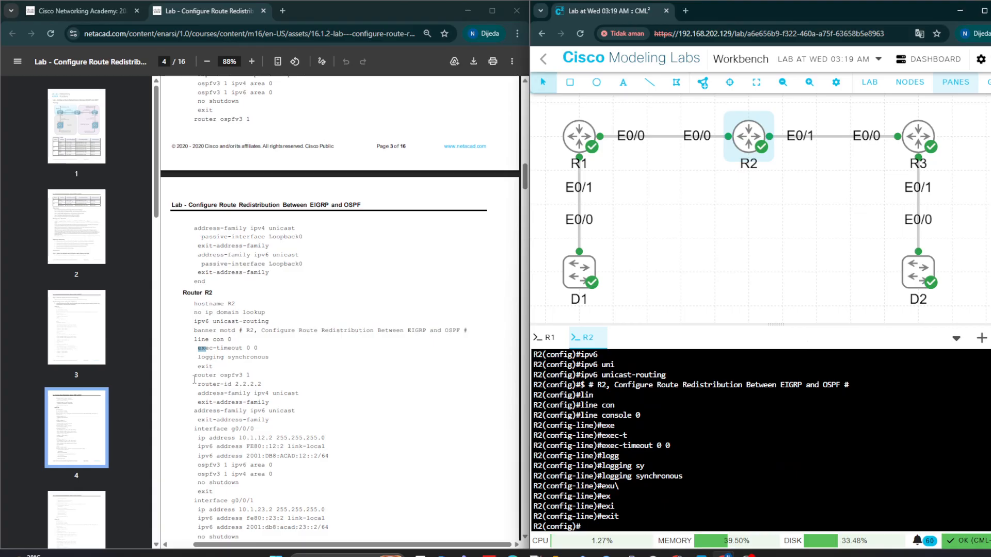
Step: Start OSPFv3 routing process 1 on R2, following the lab guide's Router R2 section
mouse_move(195, 378)
mouse_down()
mouse_move(254, 375)
mouse_move(213, 376)
mouse_up()
click(257, 375)
click(601, 519)
text(rou)
key(Tab)
text(t)
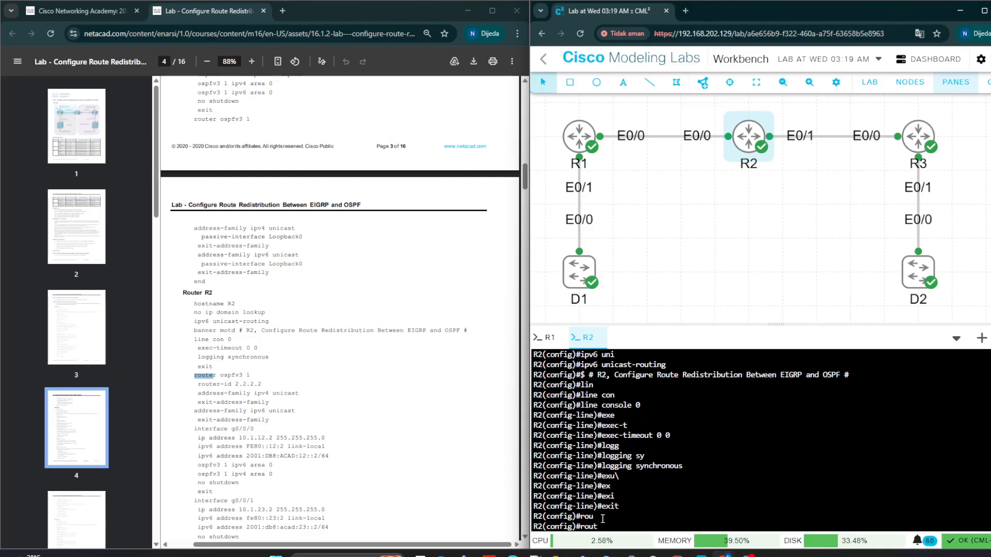
text(er)
key(Tab)
text(os)
key(Tab)
text(pf)
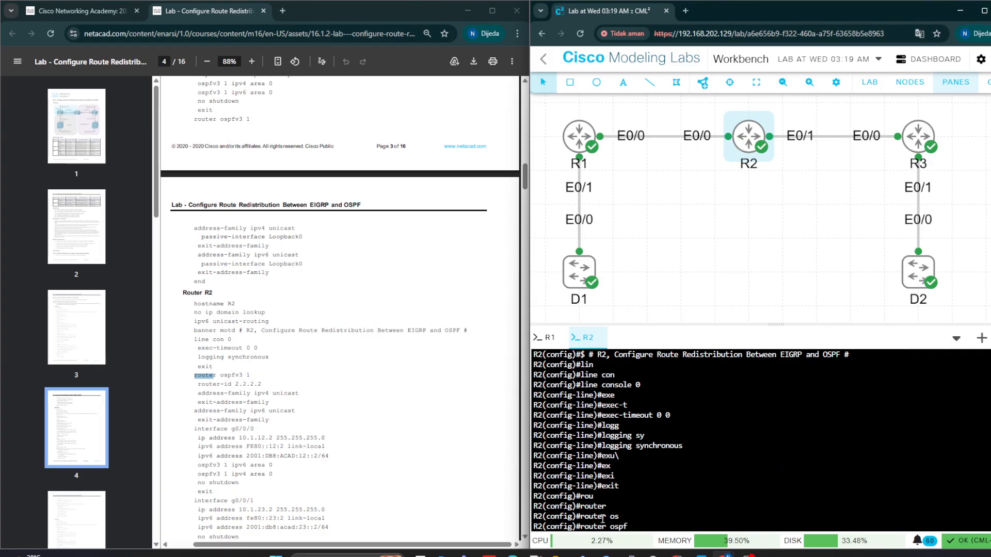
text(v3 1)
key(Return)
Step: Set R2's OSPFv3 router ID to 2.2.2.2
mouse_move(726, 554)
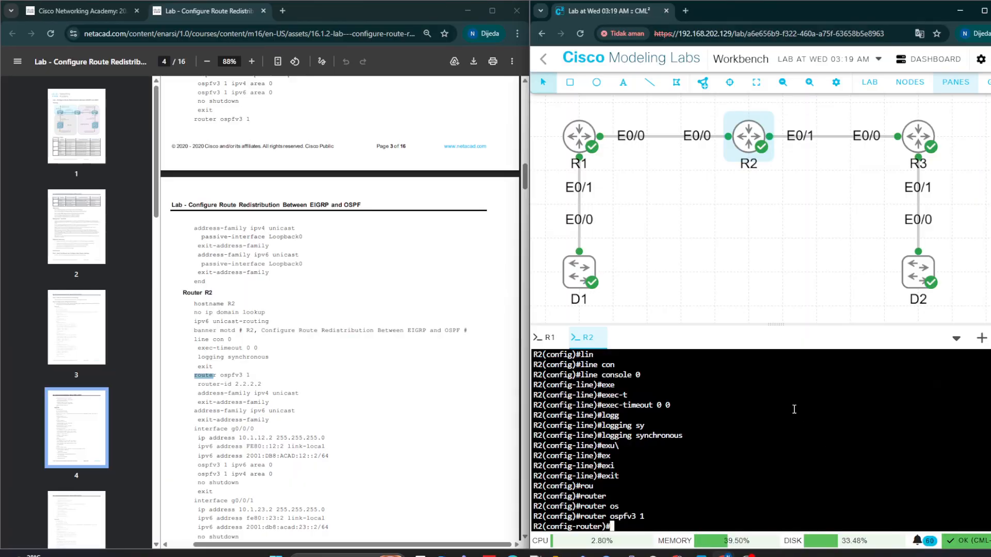
text(rou)
key(Tab)
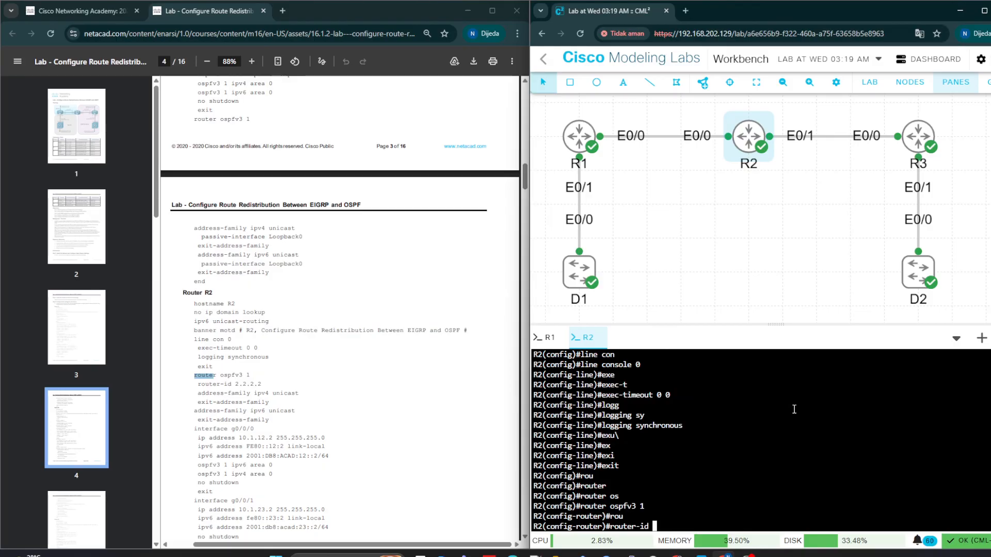
text(2.2.2.2)
key(Return)
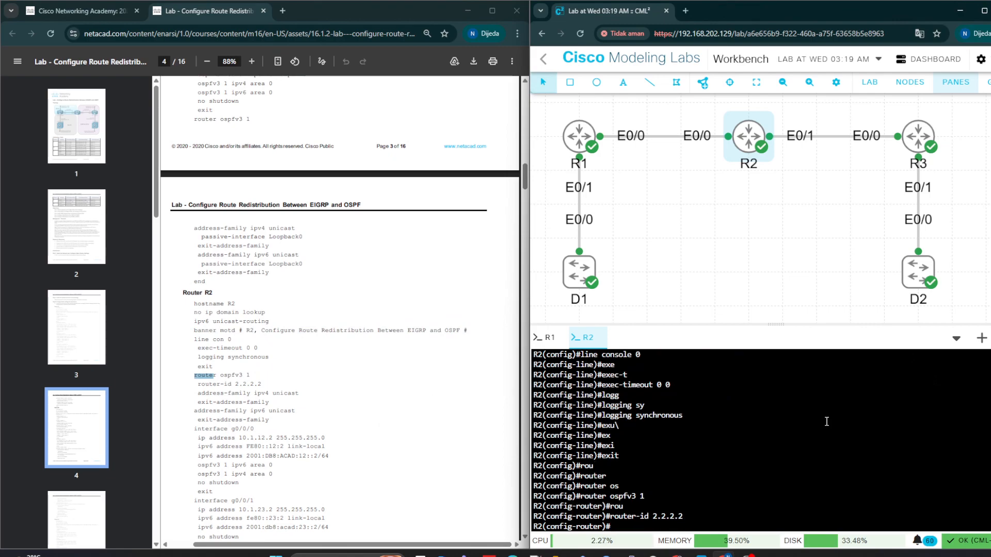
Step: Add the IPv4 unicast address family to R2's OSPFv3 process 1 and exit the address family
text(ad)
key(Tab)
text(d)
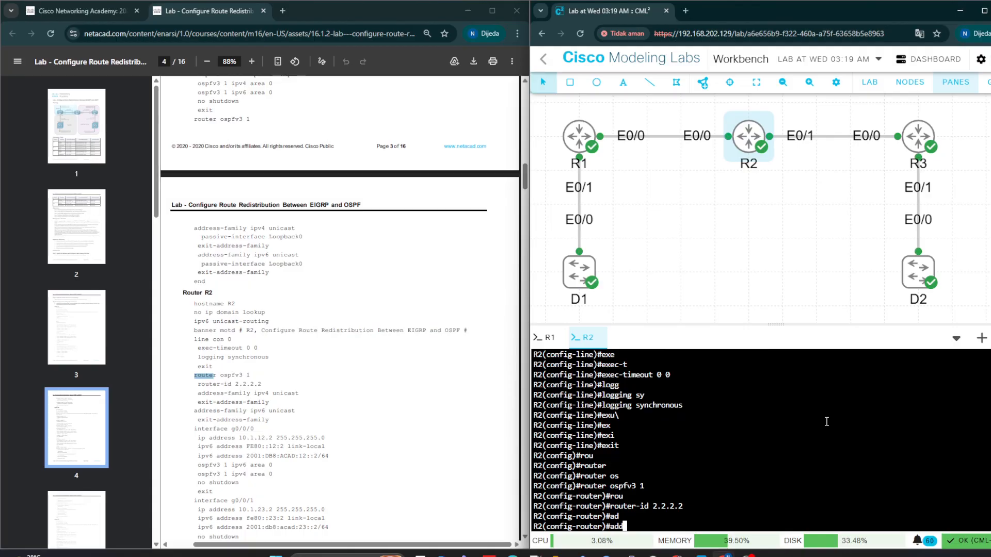
key(Tab)
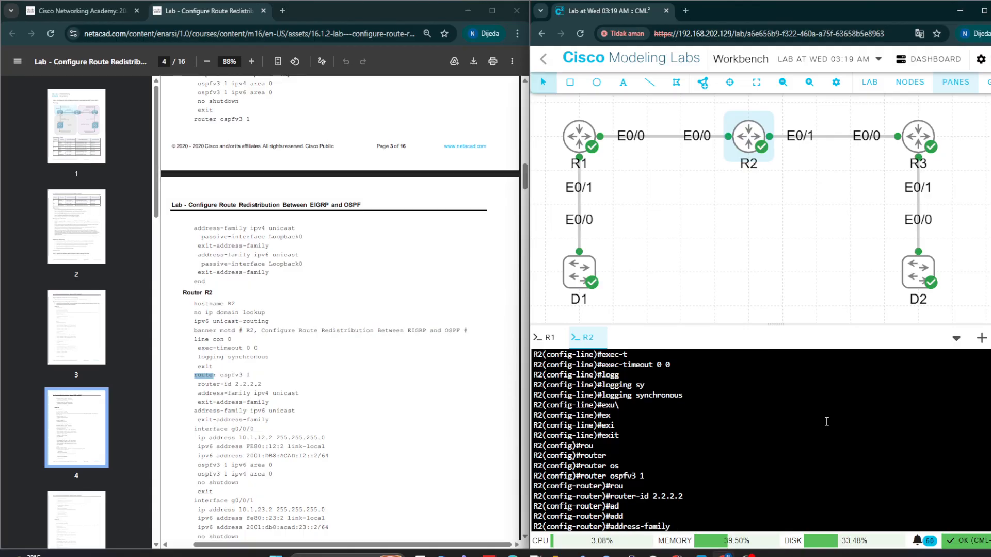
text(ipv4 uni)
key(Tab)
key(Return)
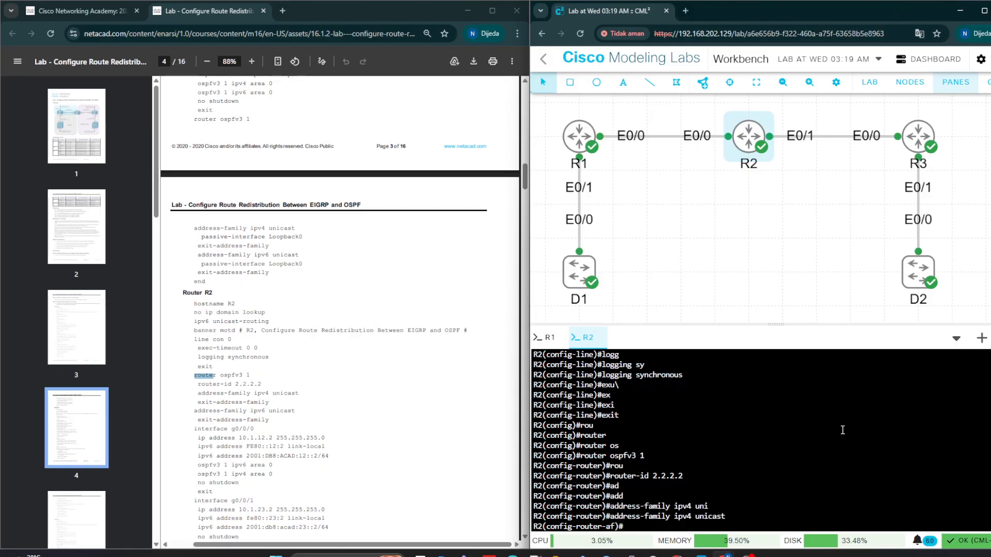
text(exi)
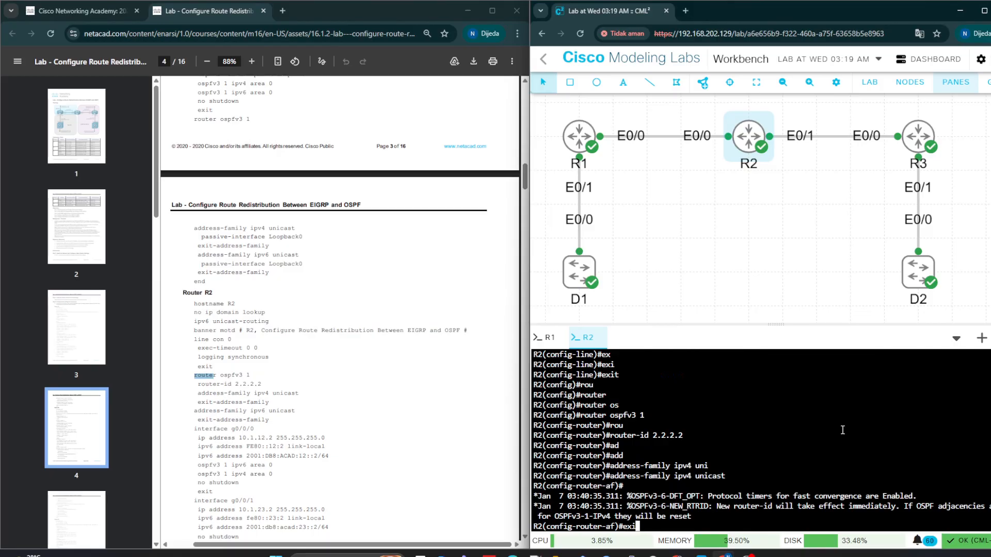
key(Tab)
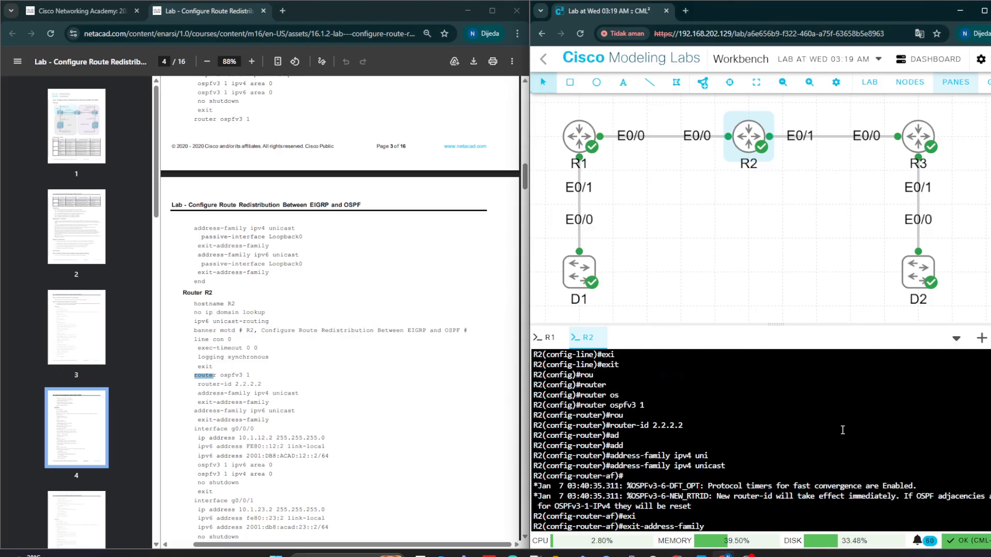
key(Return)
Step: Add the IPv6 unicast address family to R2's OSPFv3 process 1 and exit the address family
text(a)
key(Tab)
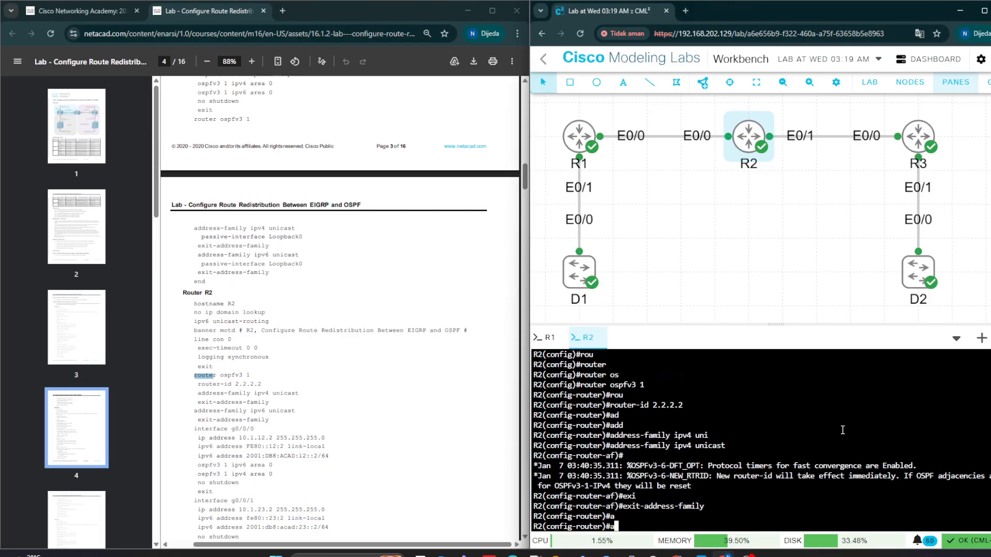
text(d)
key(Tab)
text(d)
key(Tab)
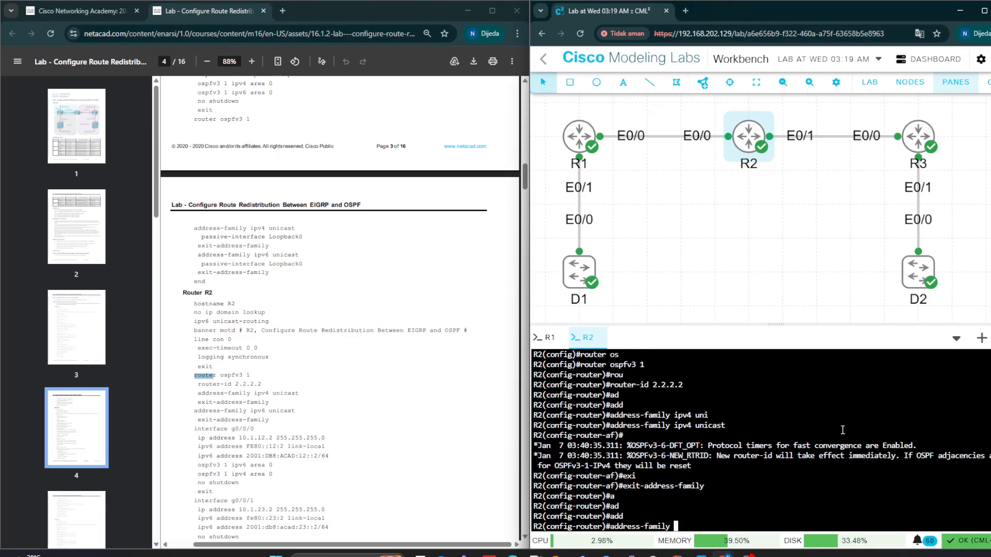
text(ipv6 ui)
key(Tab)
key(BackSpace)
key(Tab)
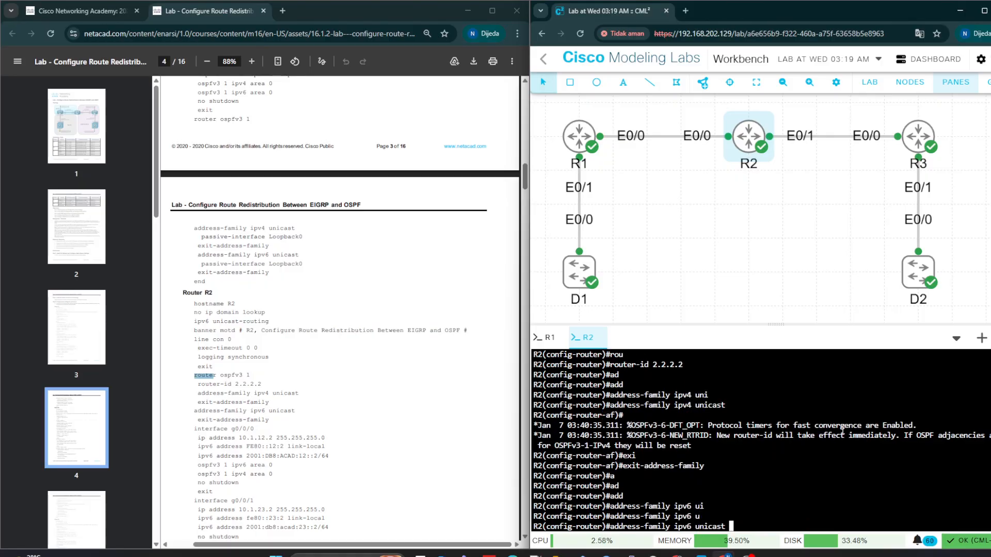
text(n)
key(Tab)
key(Return)
text(exi)
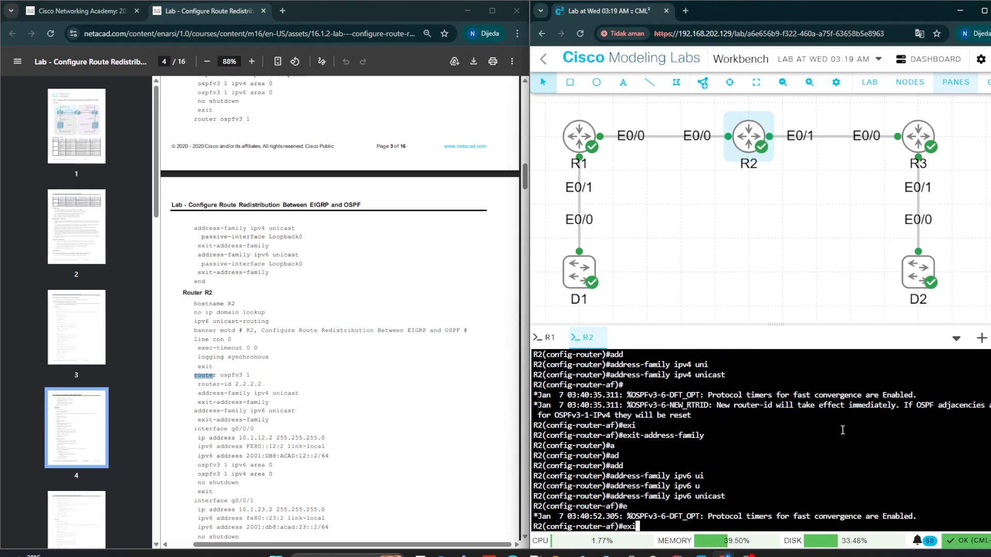
key(Tab)
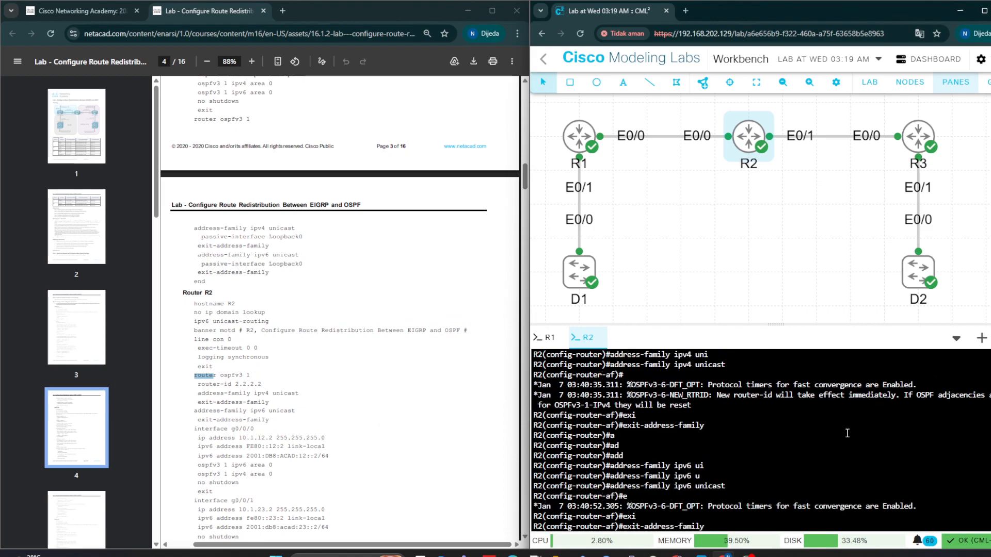
key(Return)
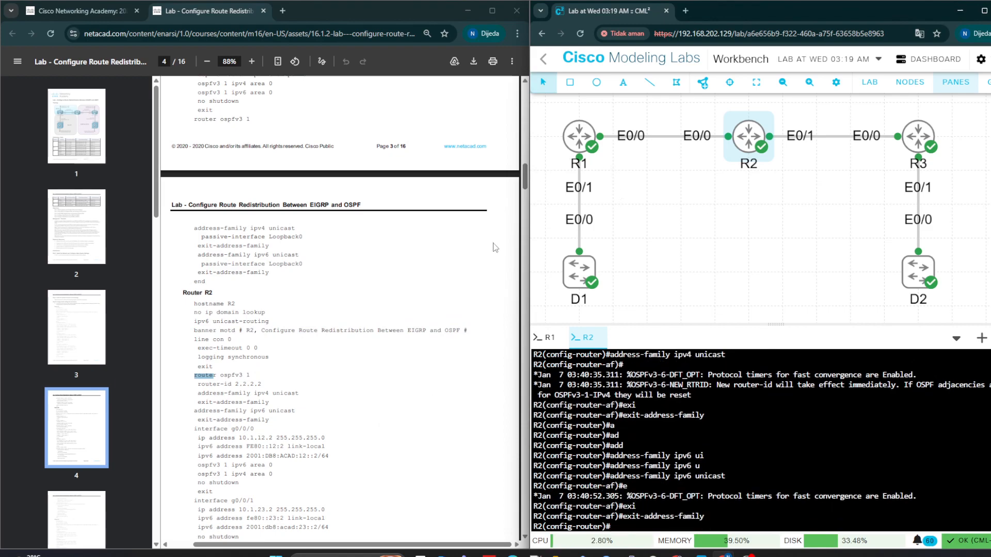
scroll(181, 372, down, 2)
click(217, 374)
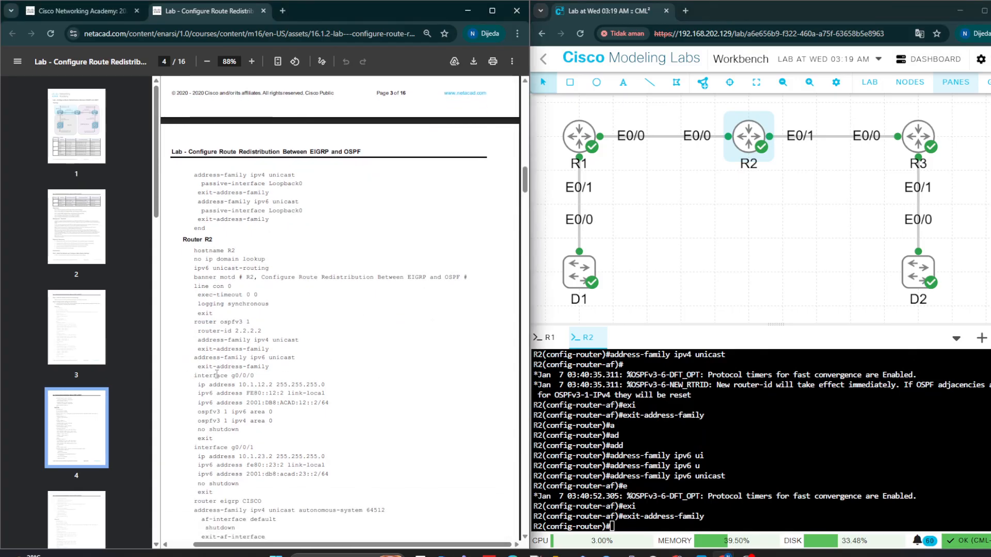
drag(266, 380, 210, 376)
click(194, 373)
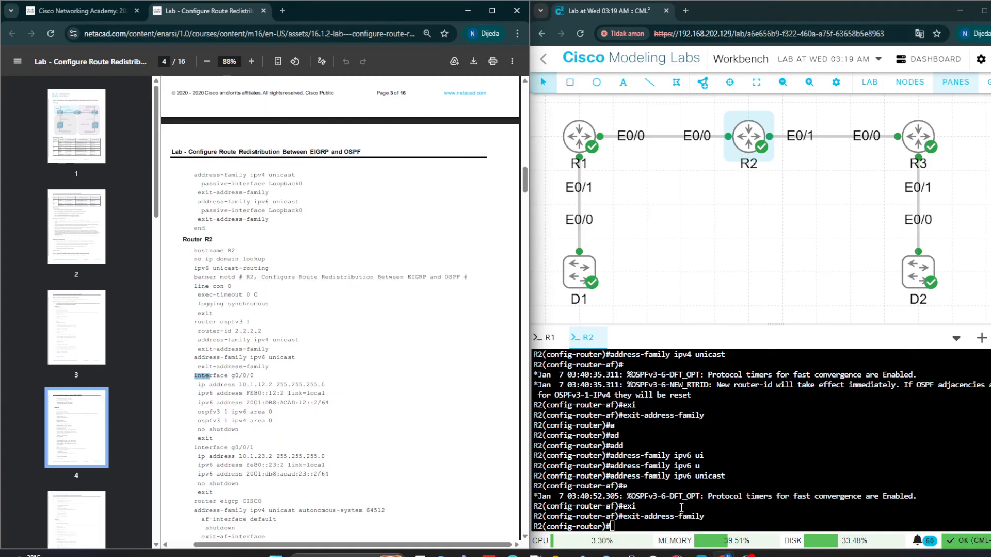
click(682, 508)
text(in)
key(Tab)
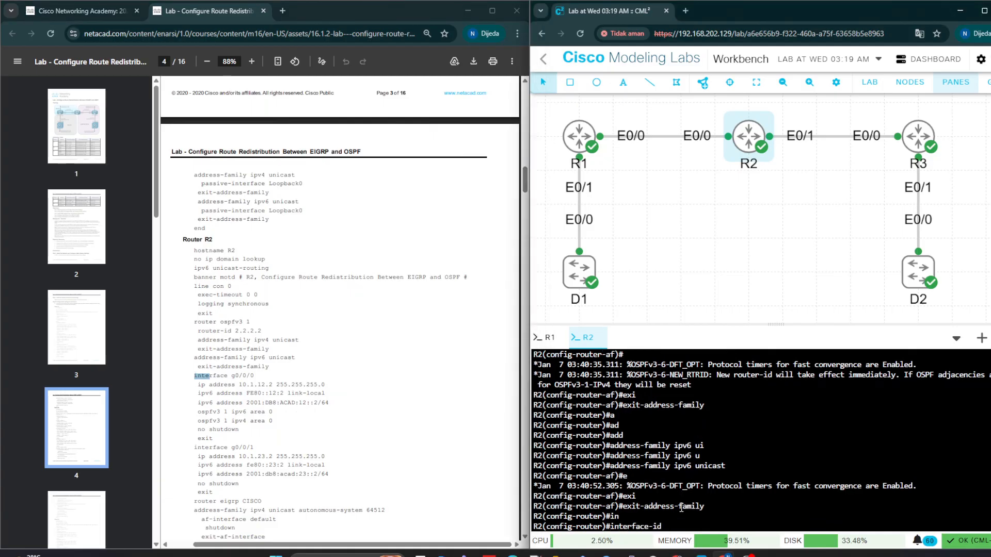
text(et)
key(Tab)
key(Tab)
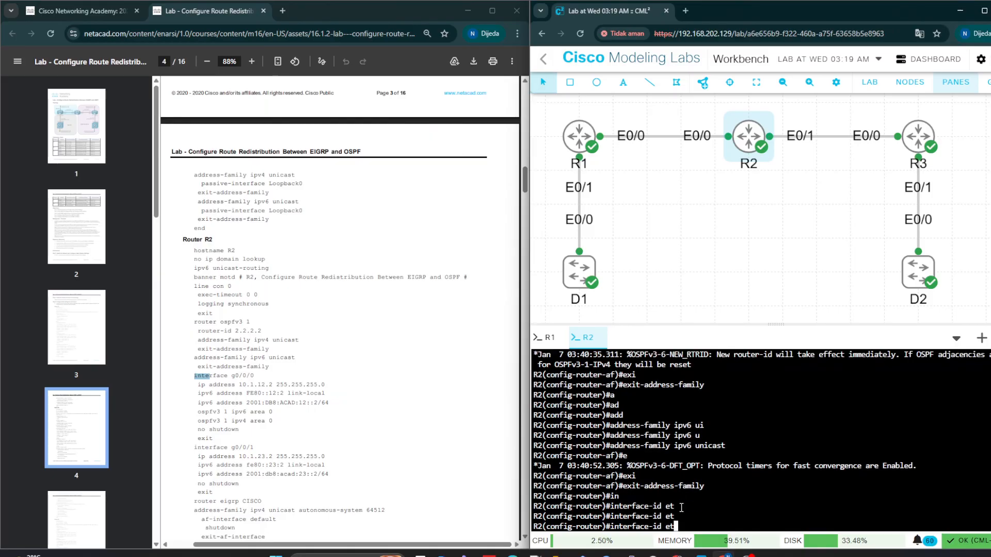
key(BackSpace)
key(BackSpace)
key(BackSpace)
key(BackSpace)
key(BackSpace)
key(BackSpace)
key(BackSpace)
key(BackSpace)
key(BackSpace)
key(BackSpace)
key(BackSpace)
key(BackSpace)
key(BackSpace)
key(BackSpace)
text(in)
key(Tab)
key(BackSpace)
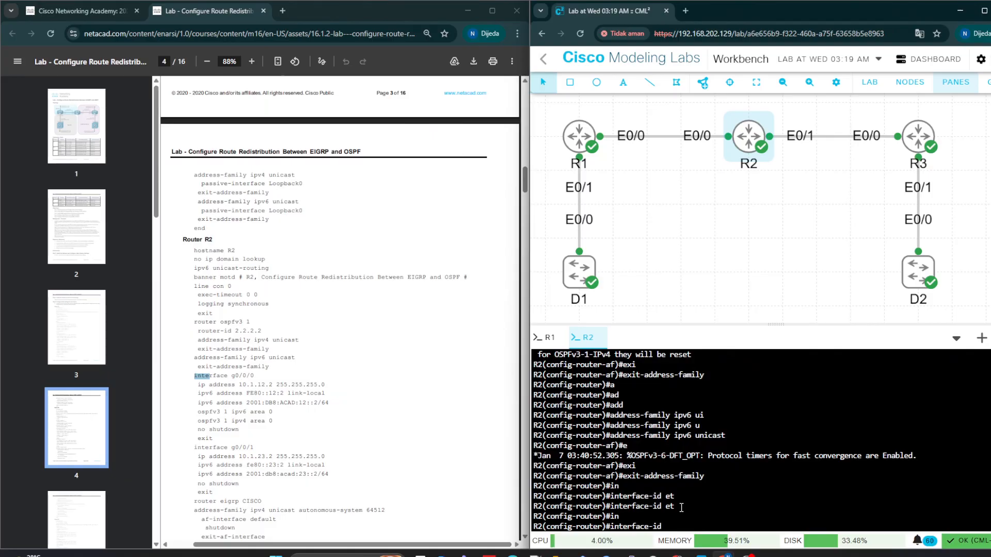
key(BackSpace)
key(BackSpace)
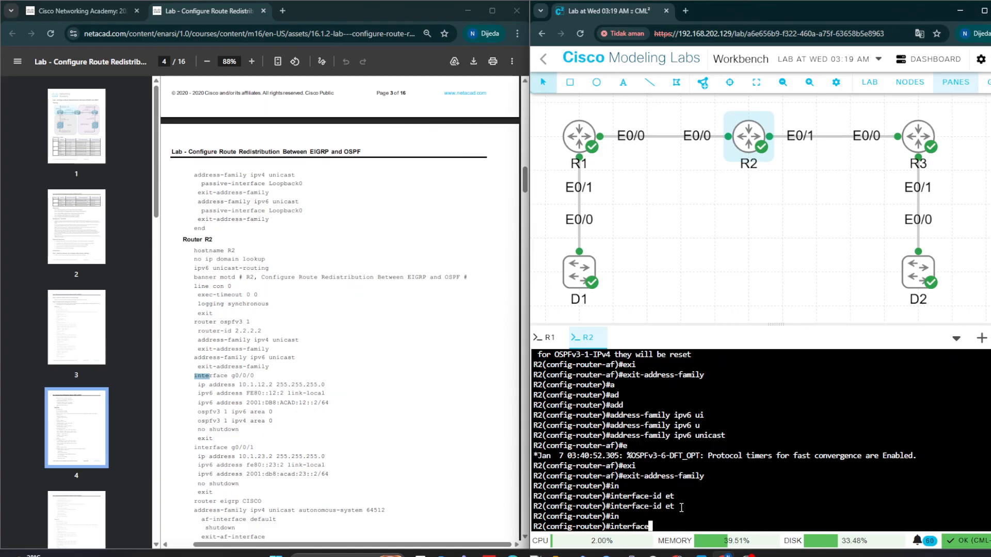
key(BackSpace)
key(BackSpace)
key(BackSpace)
key(BackSpace)
key(BackSpace)
key(BackSpace)
key(BackSpace)
key(BackSpace)
Step: Exit R2's OSPFv3 router configuration and enter interface configuration for ethernet0/0
text(exi)
key(Tab)
key(Return)
text(in)
key(Tab)
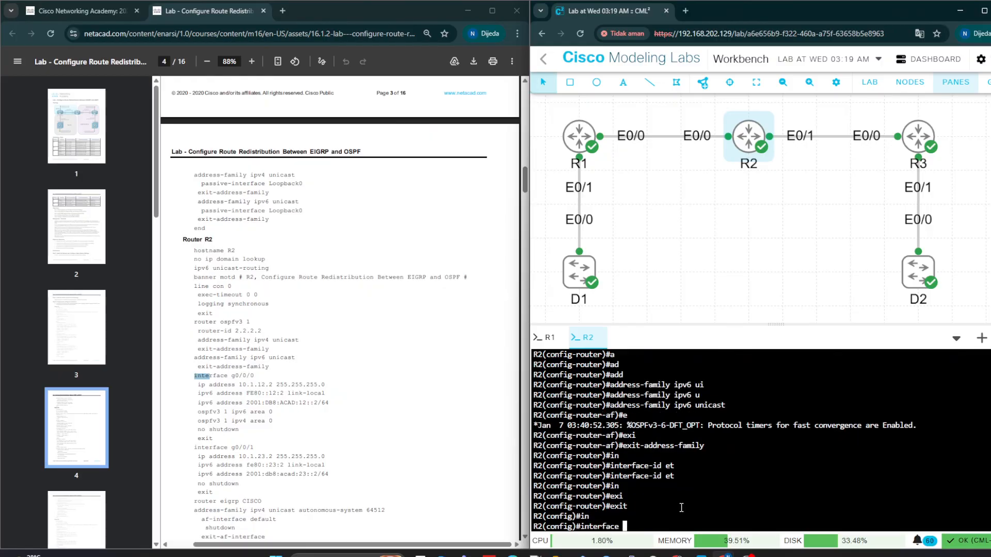
text(et)
key(Tab)
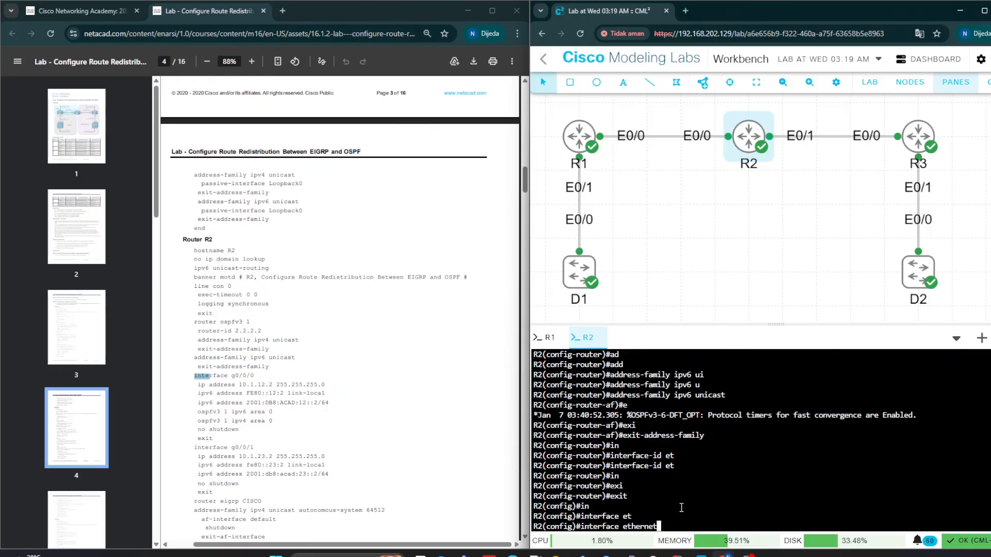
text(0/0)
key(Return)
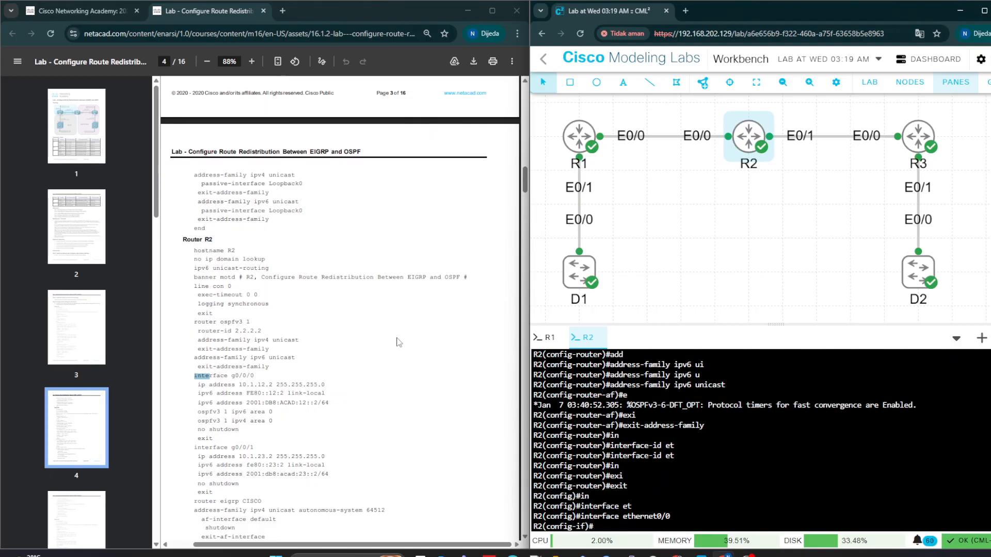
Step: Copy the lab guide's g0/0/0 commands into R2's Ethernet0/0 configuration, applying 10.1.12.2 255.255.255.0, FE80::12:2 link-local, 2001:DB8:ACAD:12::2/64, OSPFv3 area 0 and no shutdown
click(192, 392)
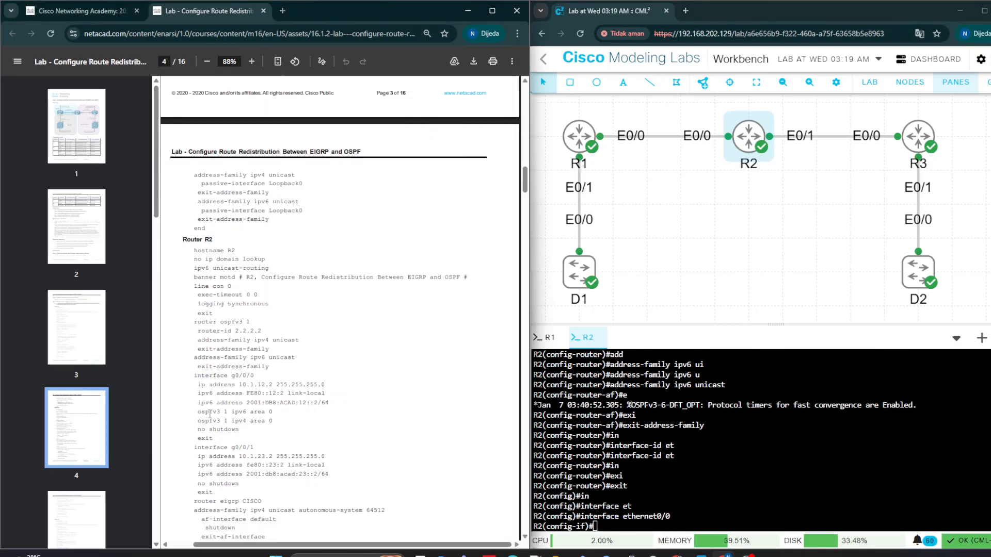
drag(240, 437, 199, 386)
key(super+c)
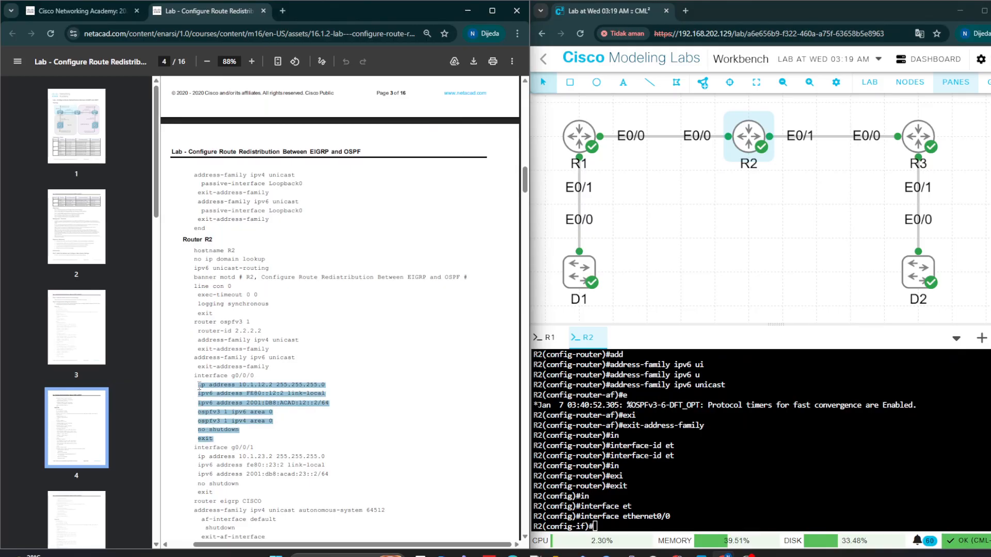
right_click(597, 497)
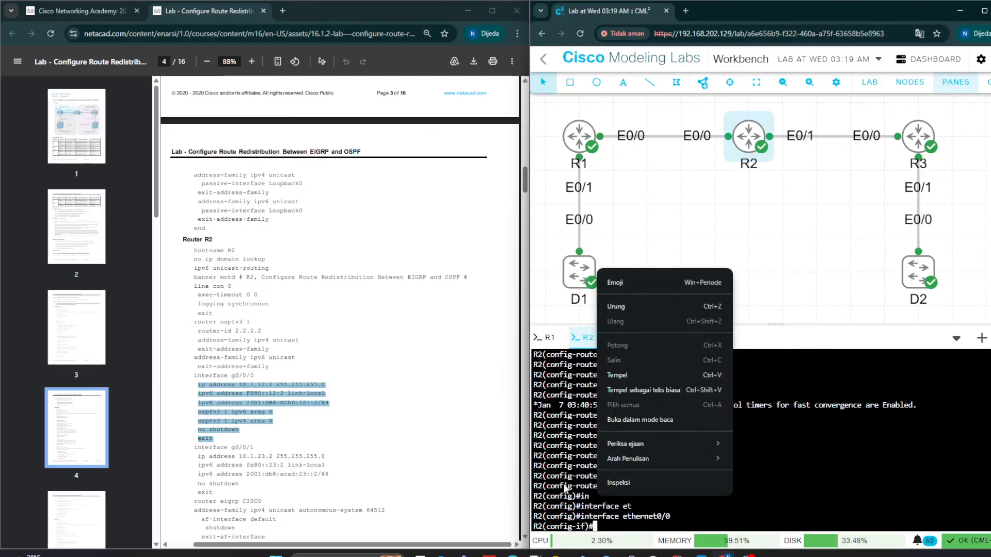
click(618, 376)
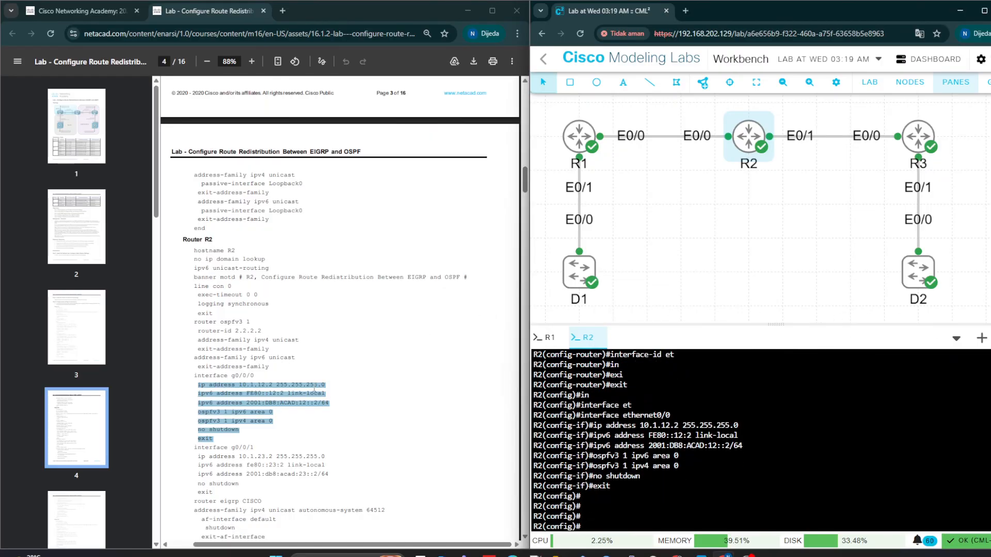
Step: Enter interface configuration mode for ethernet0/1 on R2
scroll(289, 423, down, 1)
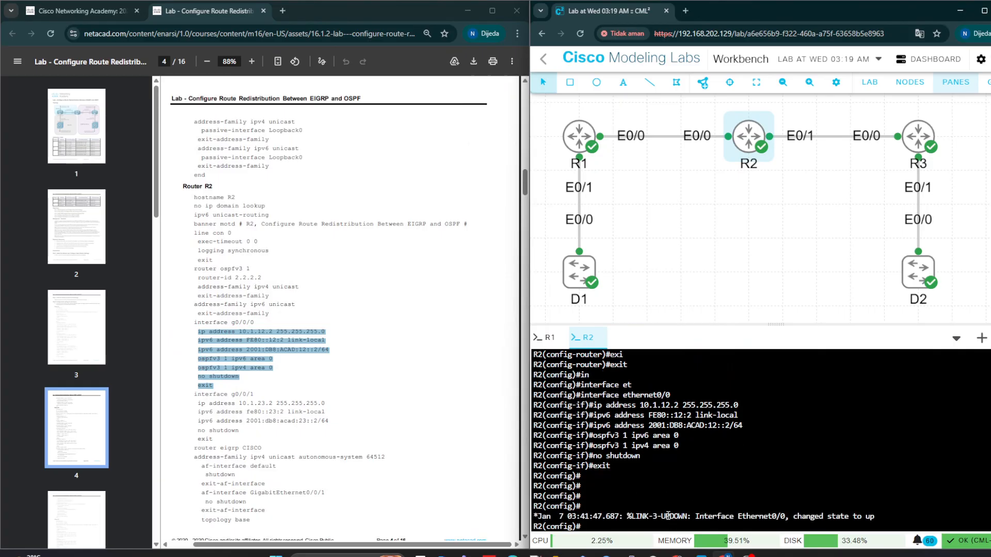
text(i)
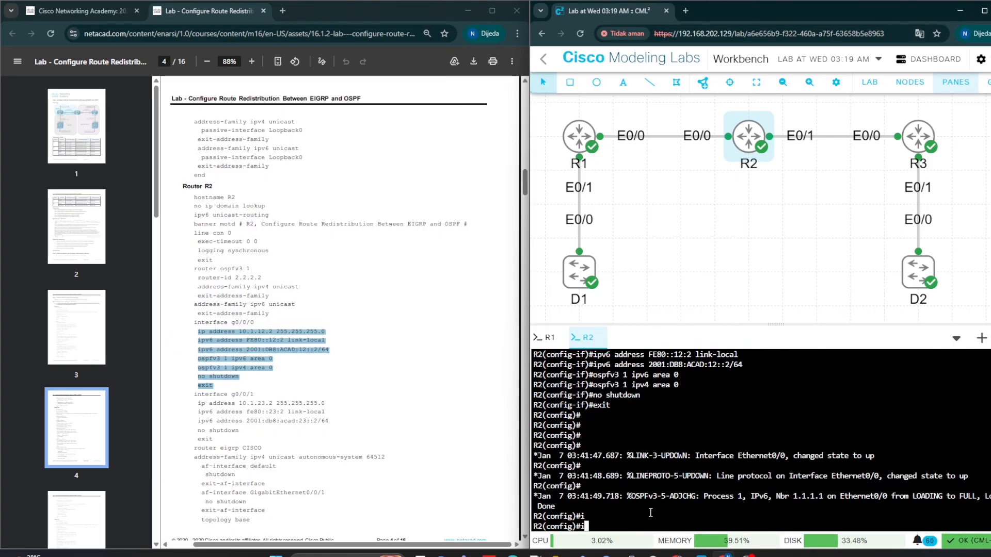
text(nterface 0/1)
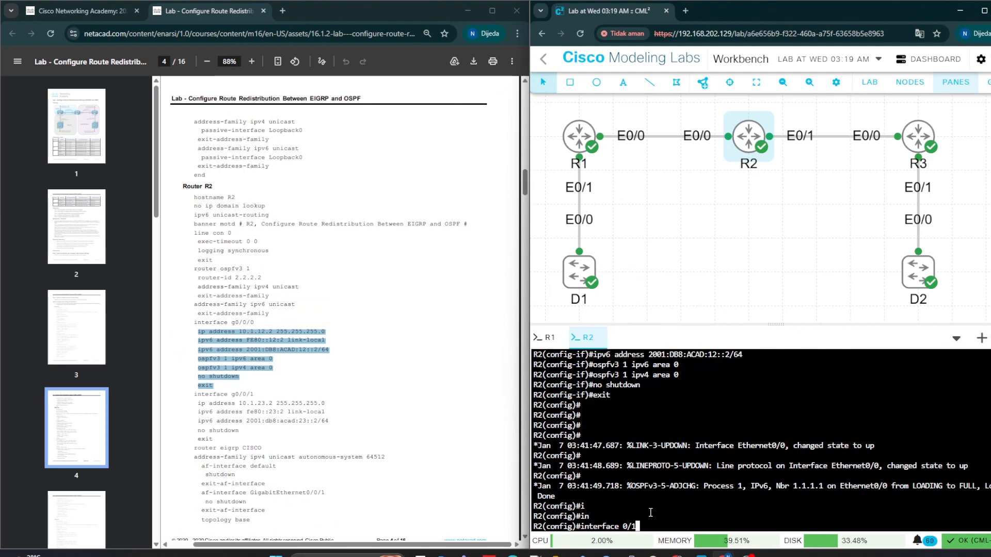
key(Return)
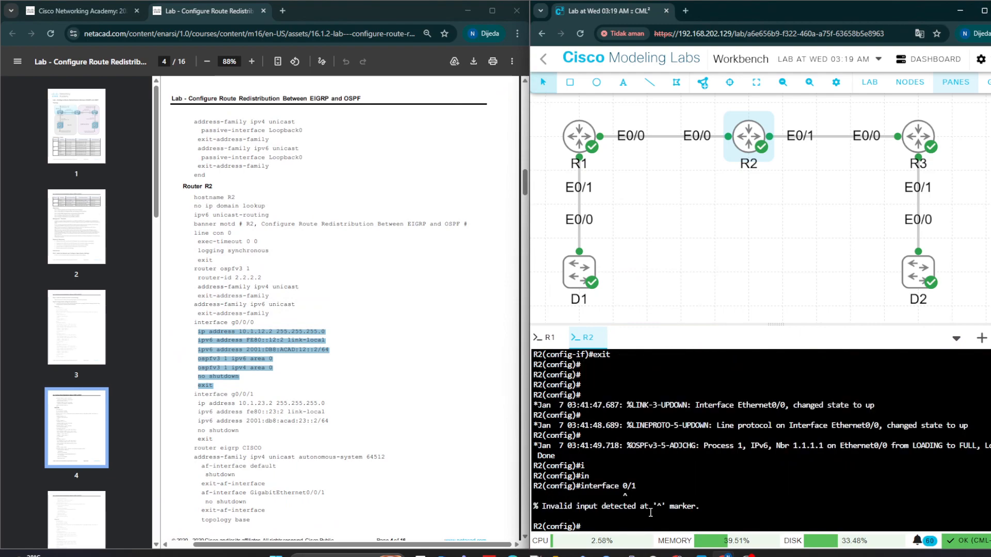
text(interface et)
key(Tab)
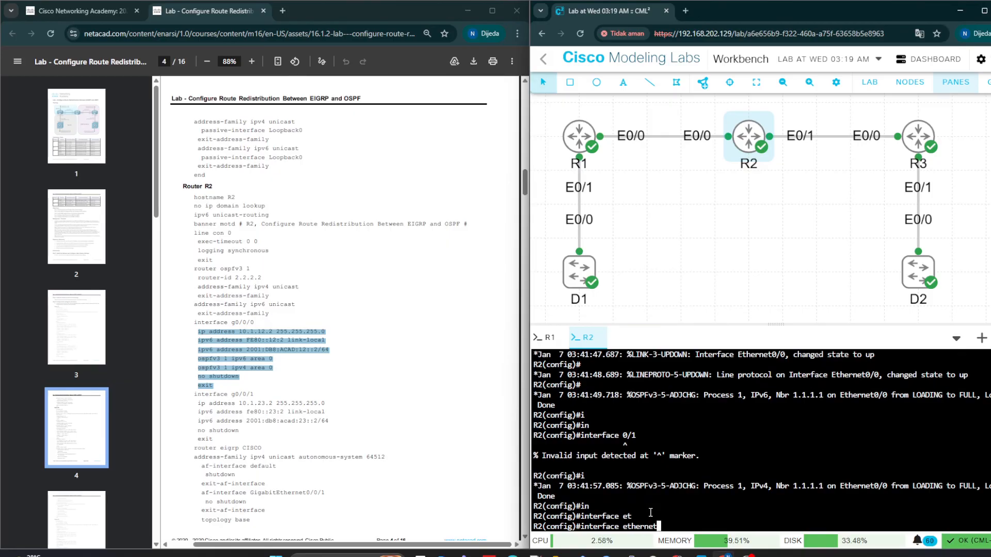
text(0/1)
key(Return)
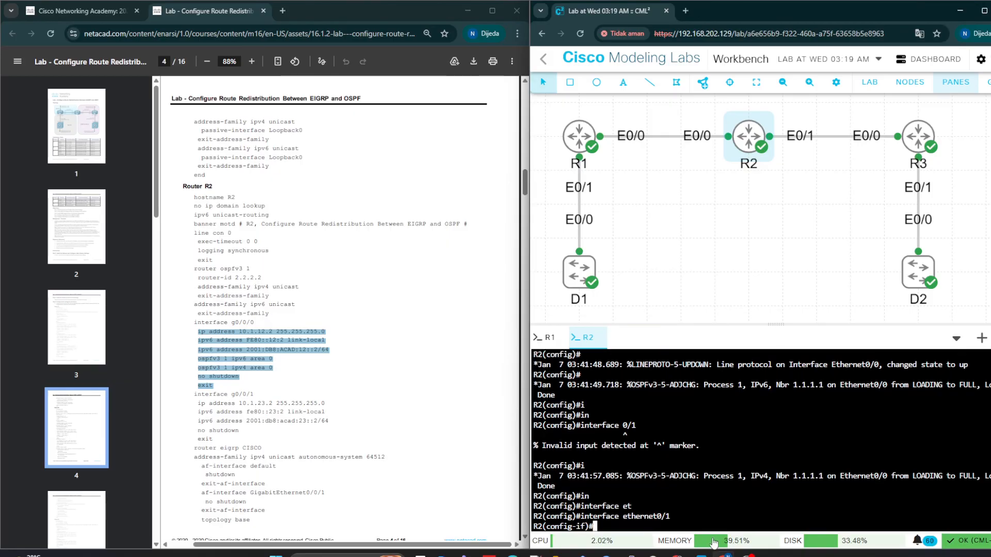
Step: Assign the IPv4 address 10.1.23.2 255.255.255.0 to R2's Ethernet0/1
scroll(205, 358, down, 1)
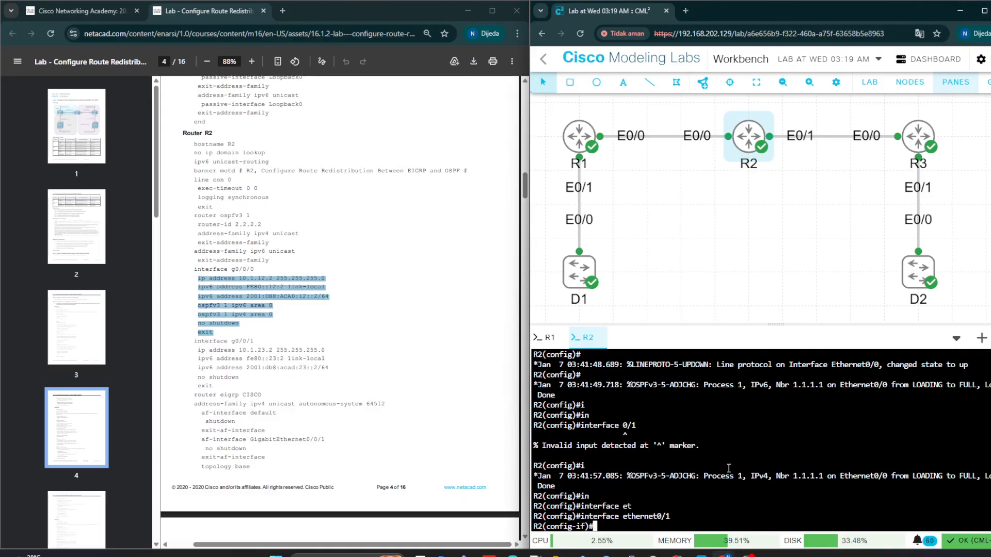
text(ip add)
key(Tab)
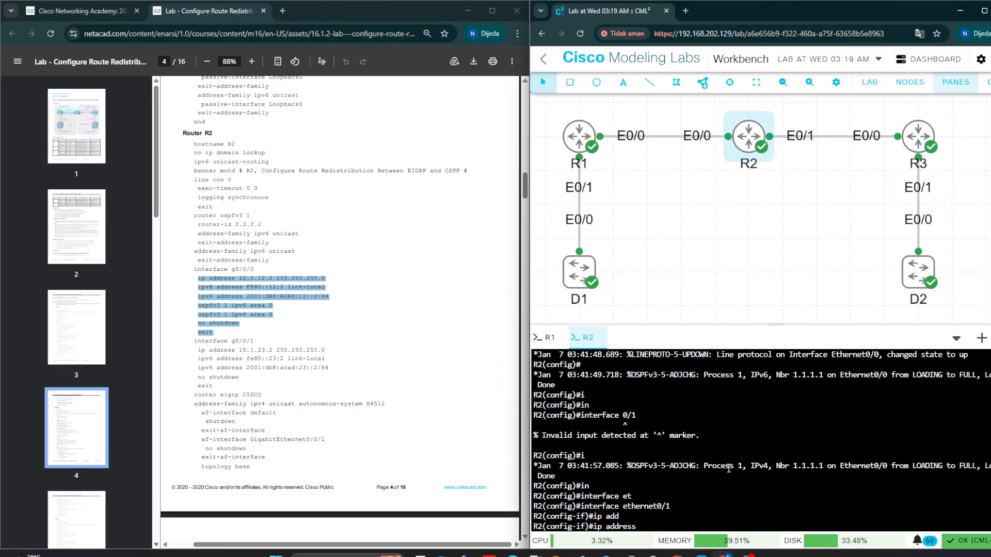
text(10.1.23.2 255.255.255)
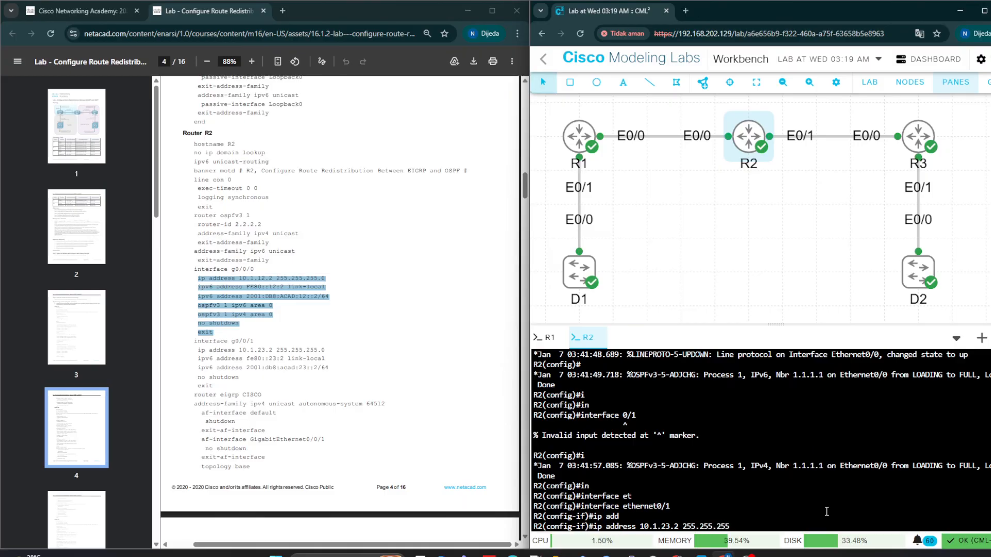
text(.0)
key(Return)
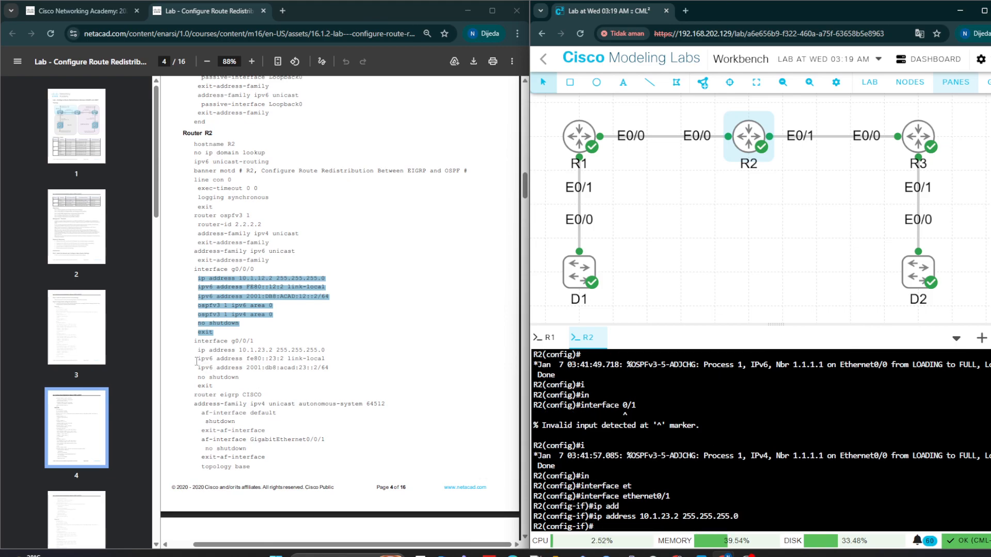
Step: Copy the remaining g0/0/1 commands from the lab guide into R2's Ethernet0/1: fe80::23:2 link-local, 2001:db8:acad:23::2/64, no shutdown and exit
drag(198, 359, 214, 387)
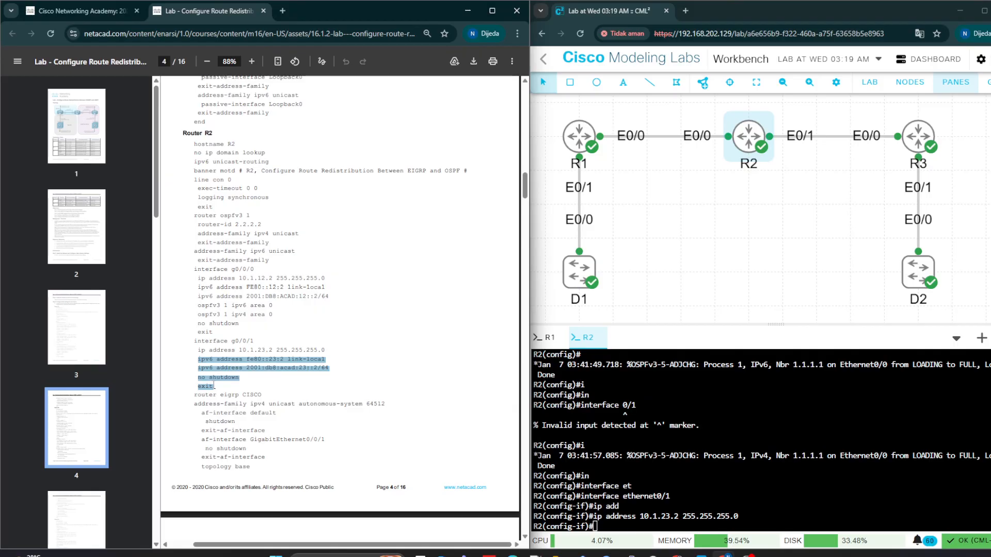
right_click(596, 472)
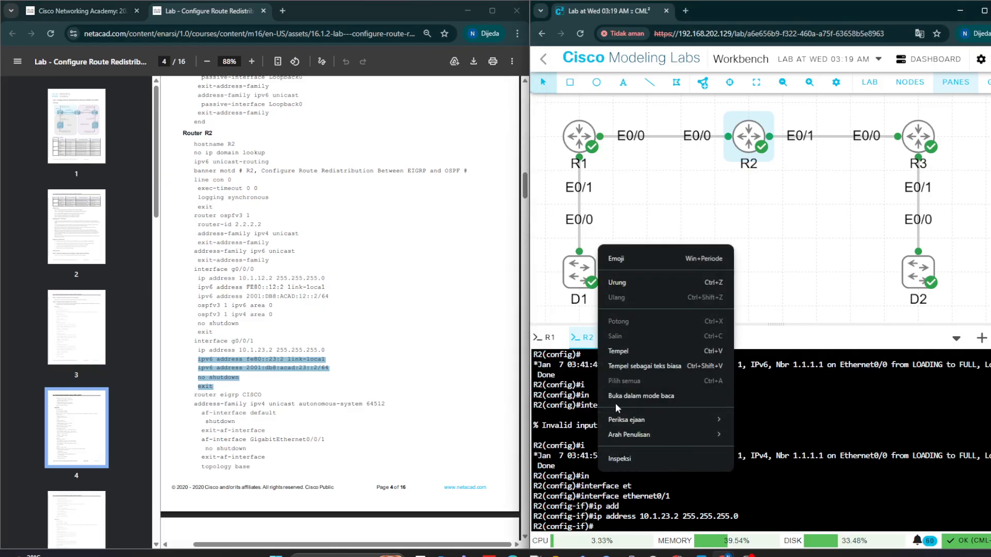
click(623, 353)
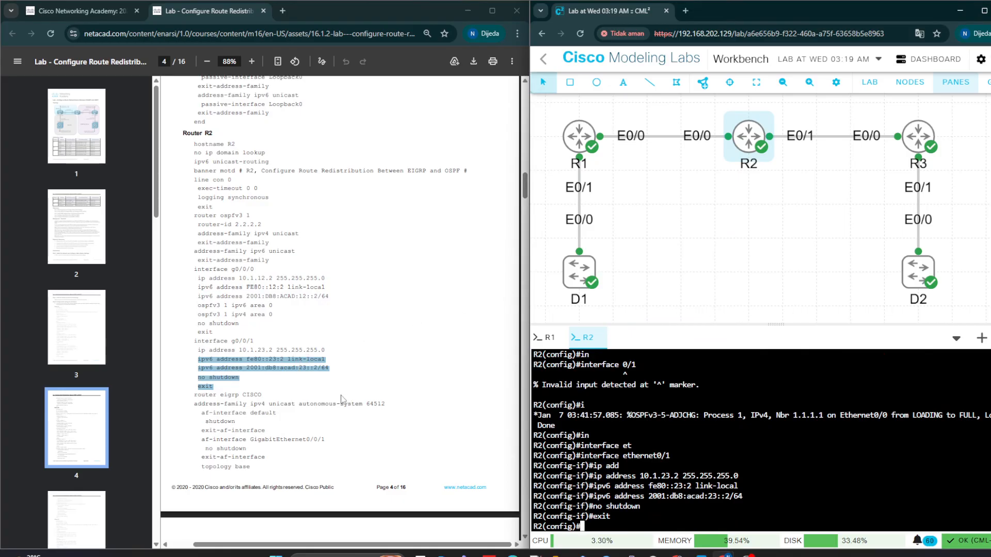
Step: Try to apply the lab guide's whole EIGRP CISCO IPv4 block, from router eigrp through topology base, on R2
scroll(307, 390, down, 1)
drag(193, 342, 247, 416)
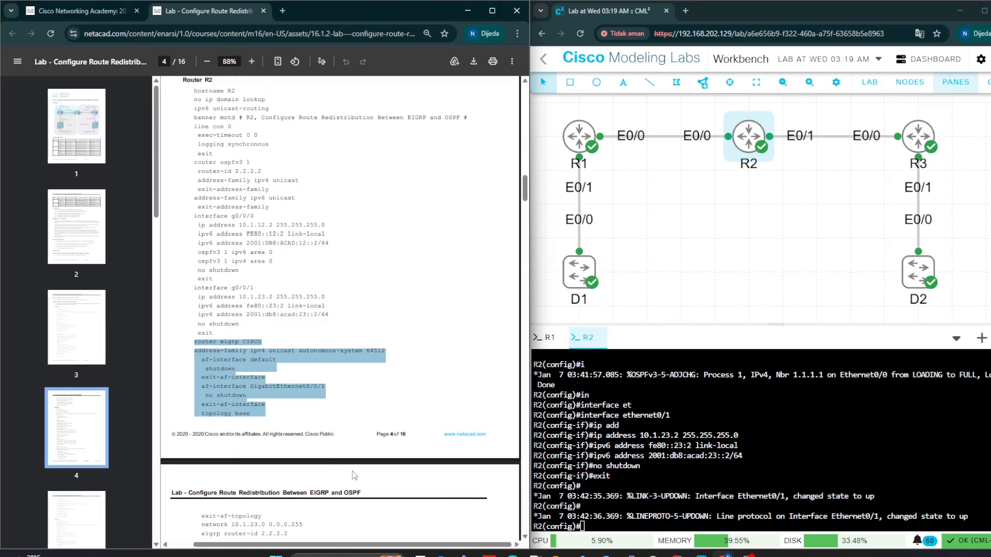
right_click(660, 512)
click(689, 390)
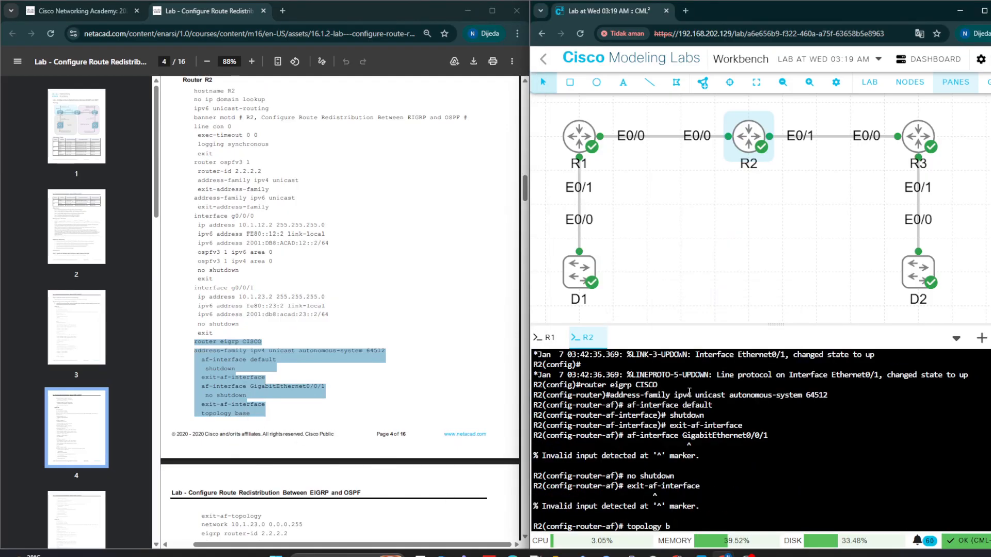
click(320, 365)
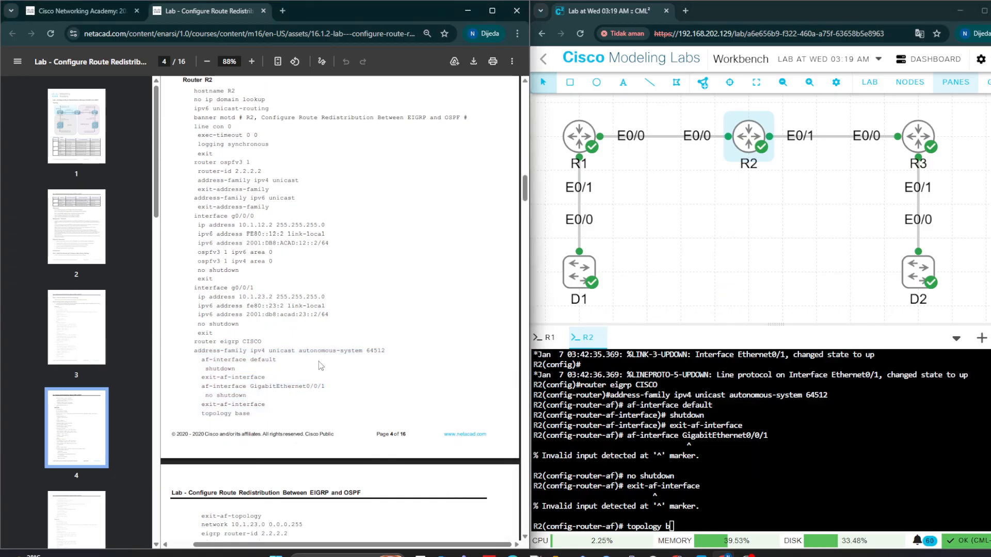
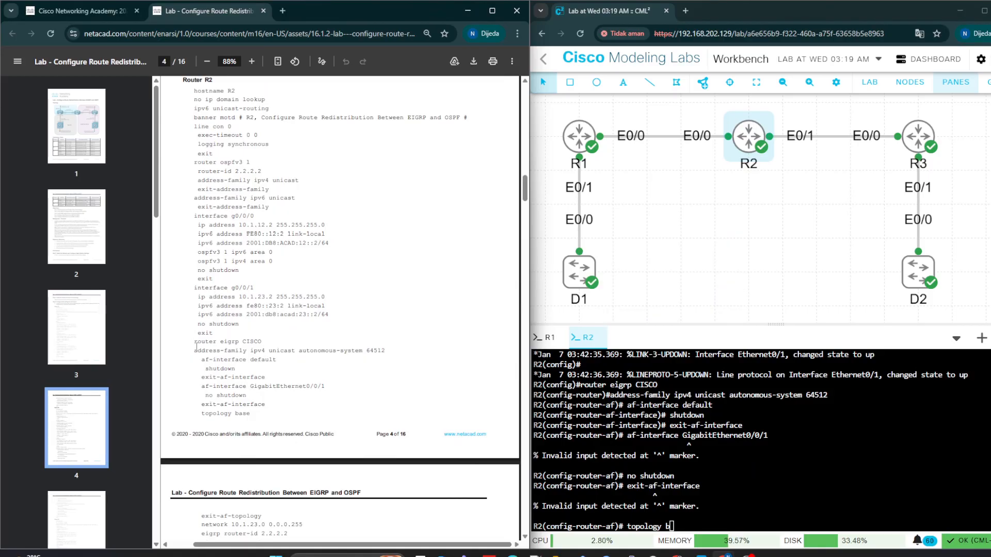
Step: Clear R2's pending topology command and apply only the guide's lines from router eigrp CISCO, IPv4 autonomous system 64512, through the shut-down af-interface default
double_click(223, 342)
click(228, 342)
drag(196, 341, 269, 376)
key(super+c)
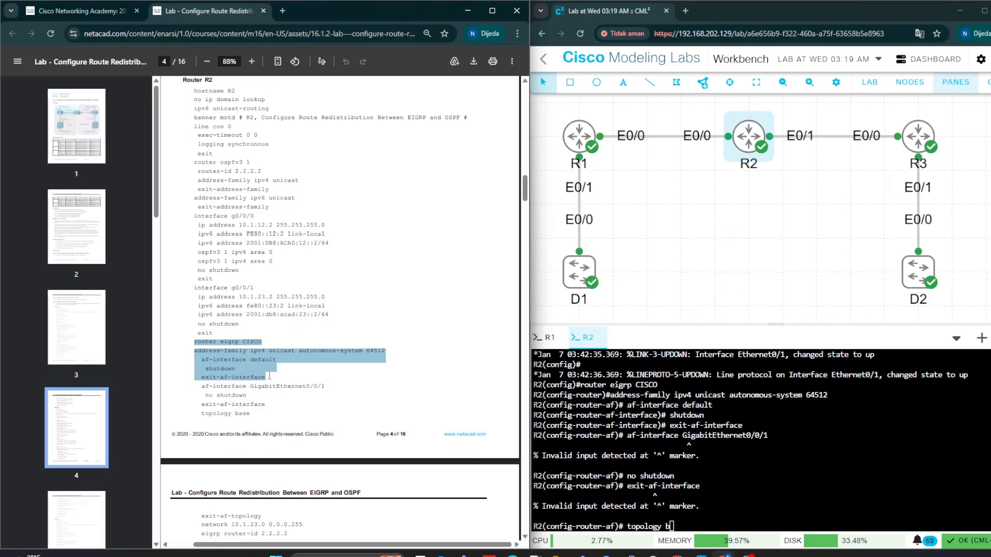
right_click(752, 512)
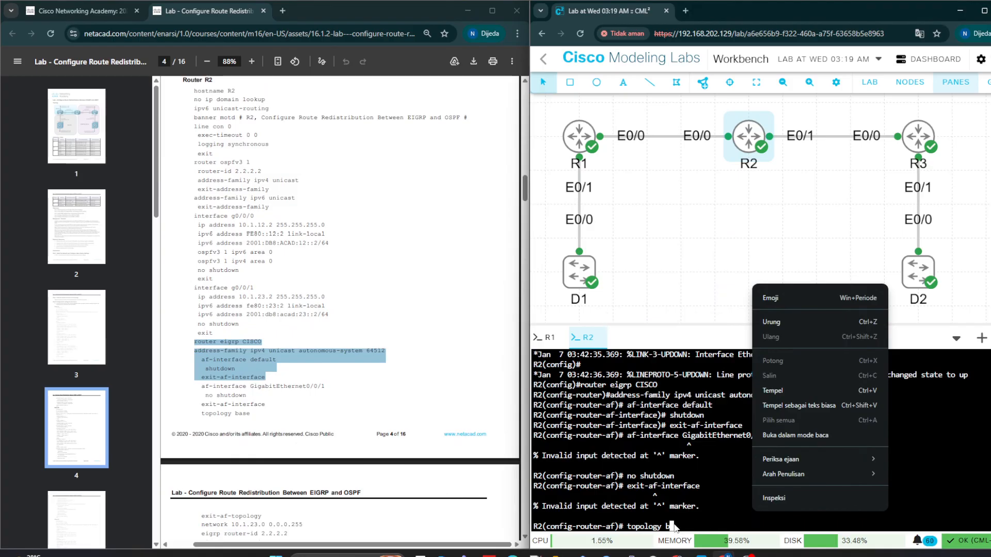
click(675, 527)
key(BackSpace)
key(BackSpace)
key(BackSpace)
key(BackSpace)
key(BackSpace)
key(BackSpace)
key(BackSpace)
key(BackSpace)
key(BackSpace)
key(BackSpace)
key(BackSpace)
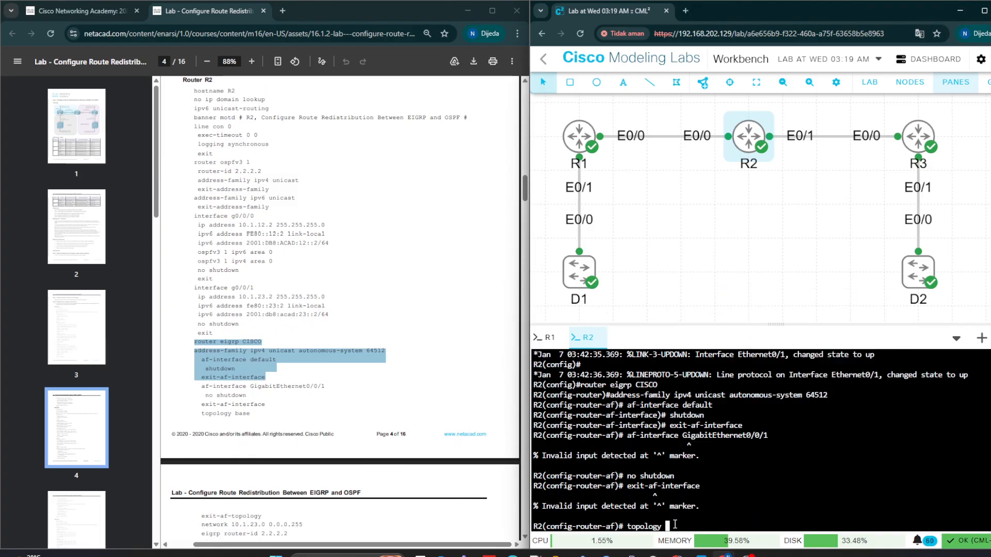
right_click(675, 527)
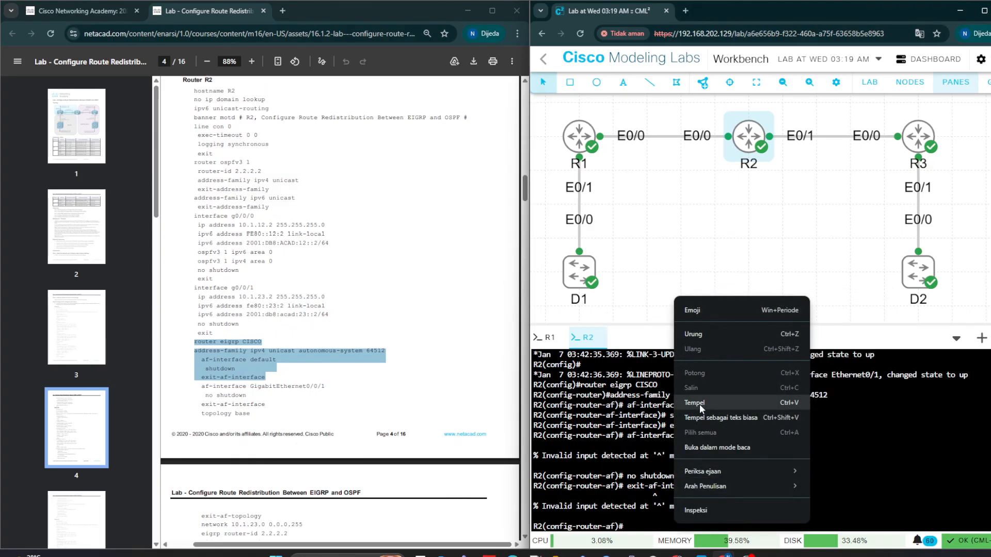
click(694, 402)
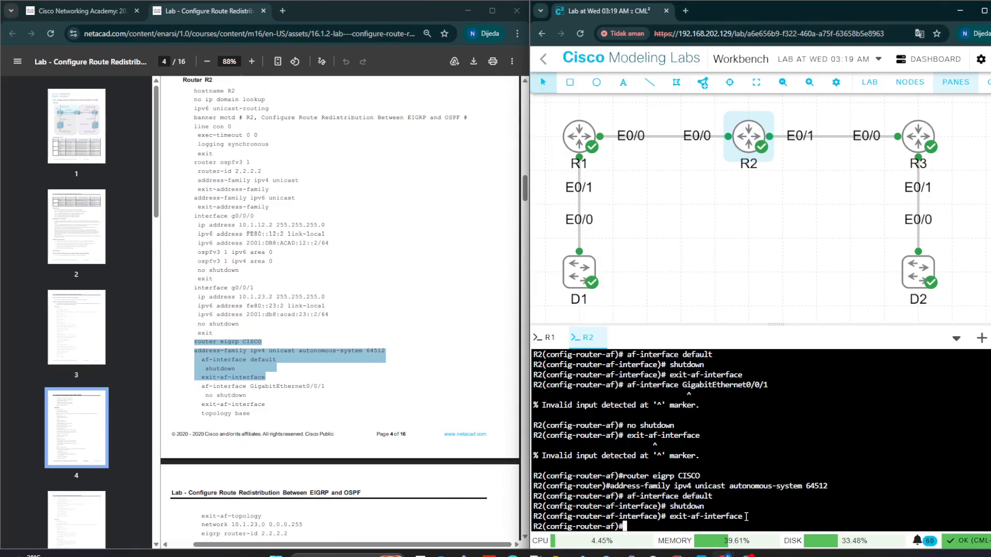
Step: Enter af-interface configuration for ethernet0/1 in R2's EIGRP IPv4 address family
text(af in)
key(Tab)
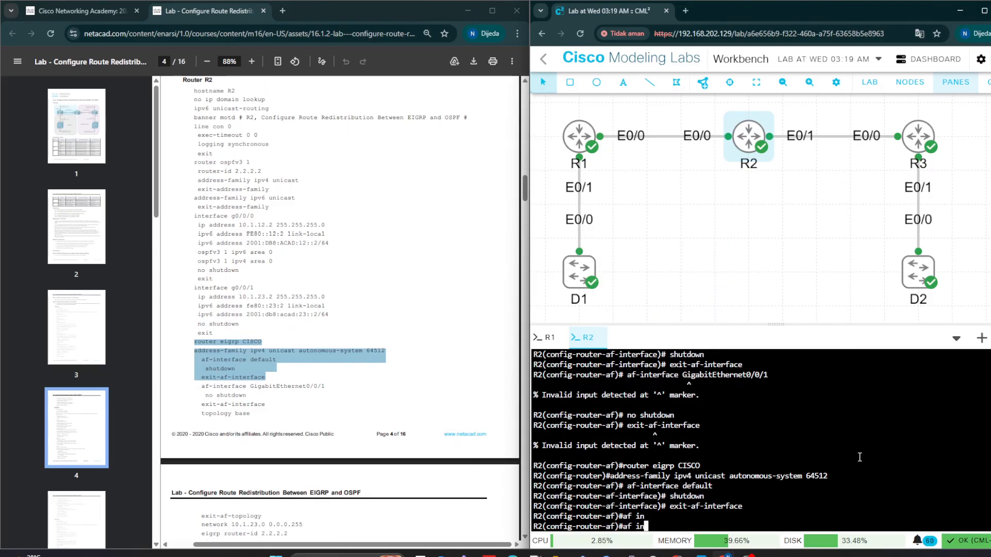
text(t)
key(Tab)
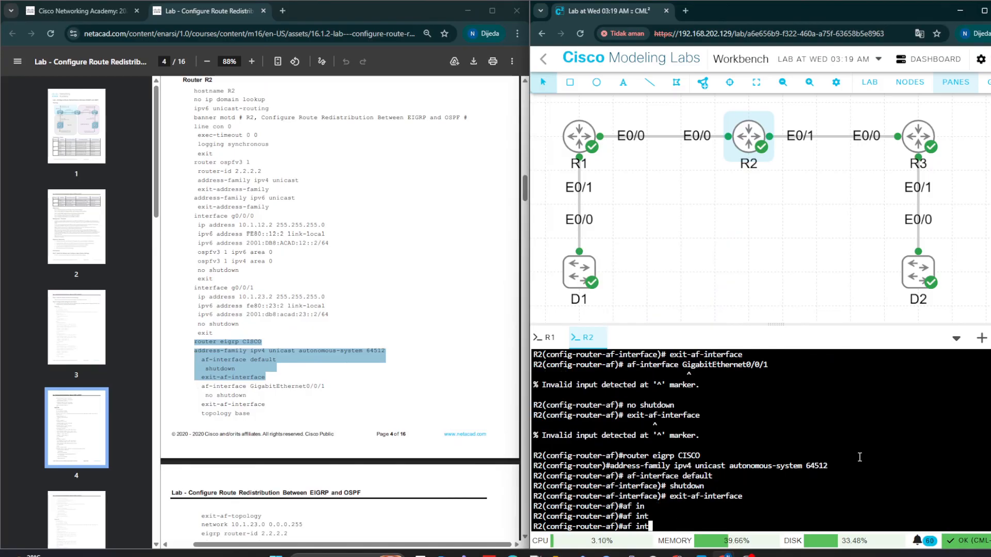
key(BackSpace)
key(BackSpace)
key(BackSpace)
key(BackSpace)
text(-i)
key(Tab)
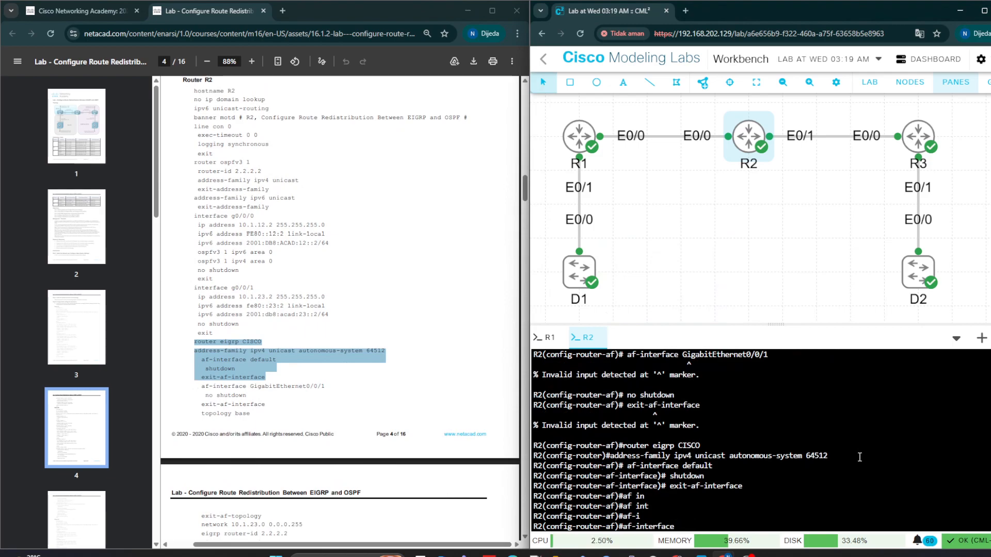
text(et)
key(Tab)
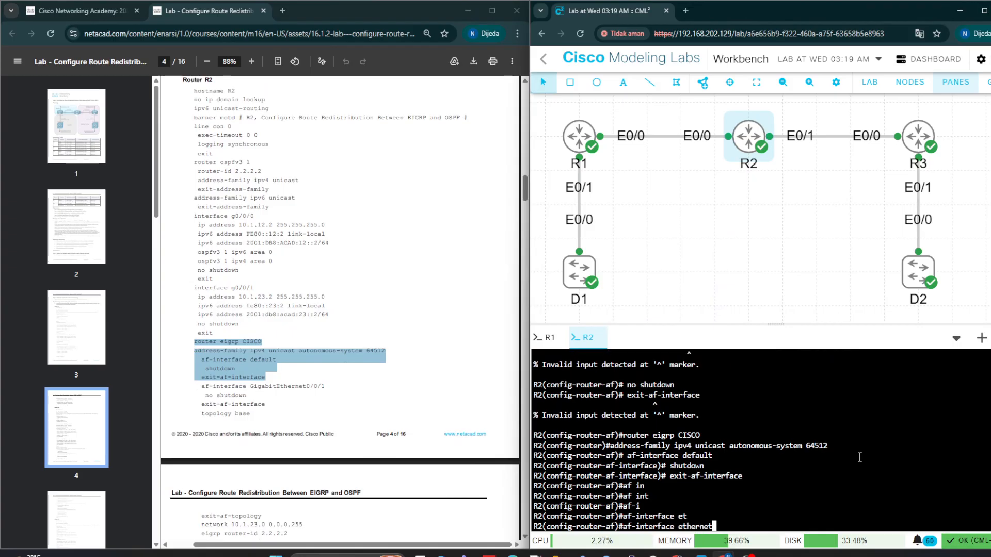
text(0/1)
key(Return)
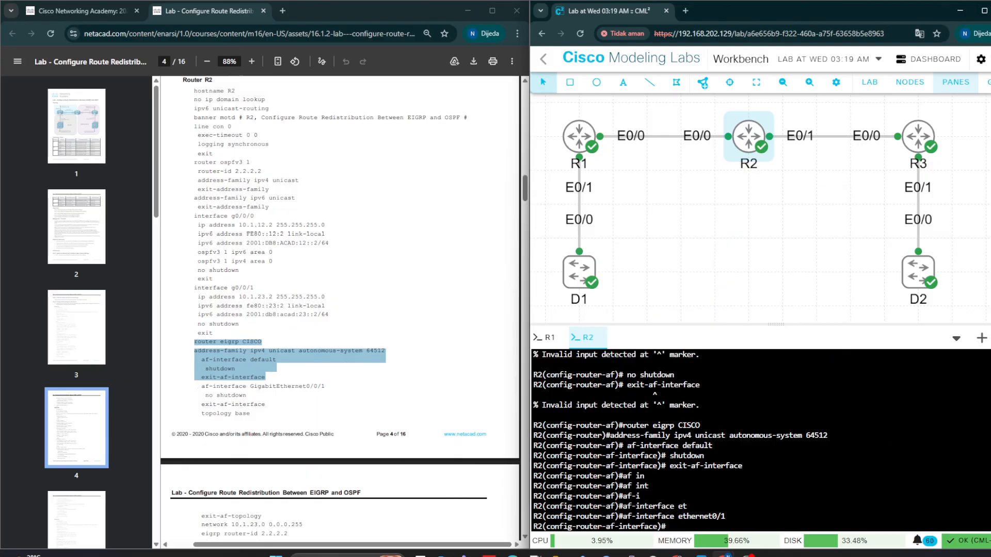
Step: Enable EIGRP on the ethernet0/1 af-interface with no shutdown and exit af-interface configuration
text(no sh)
key(Tab)
key(Return)
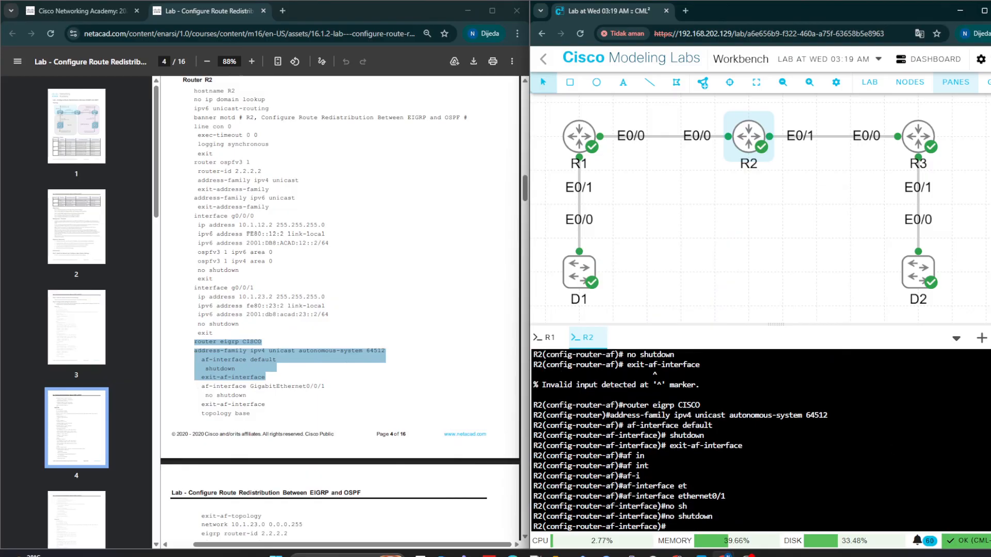
text(exi)
key(Tab)
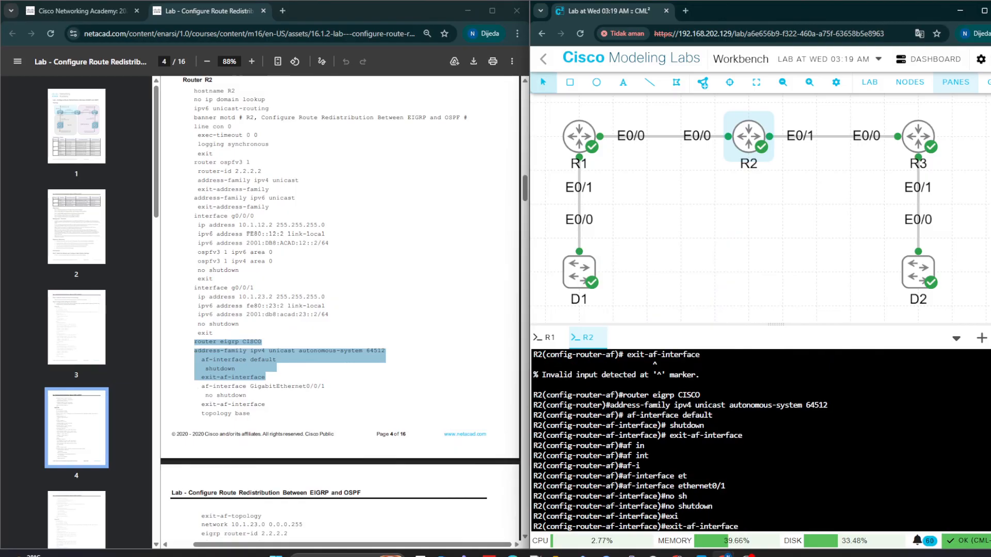
key(Return)
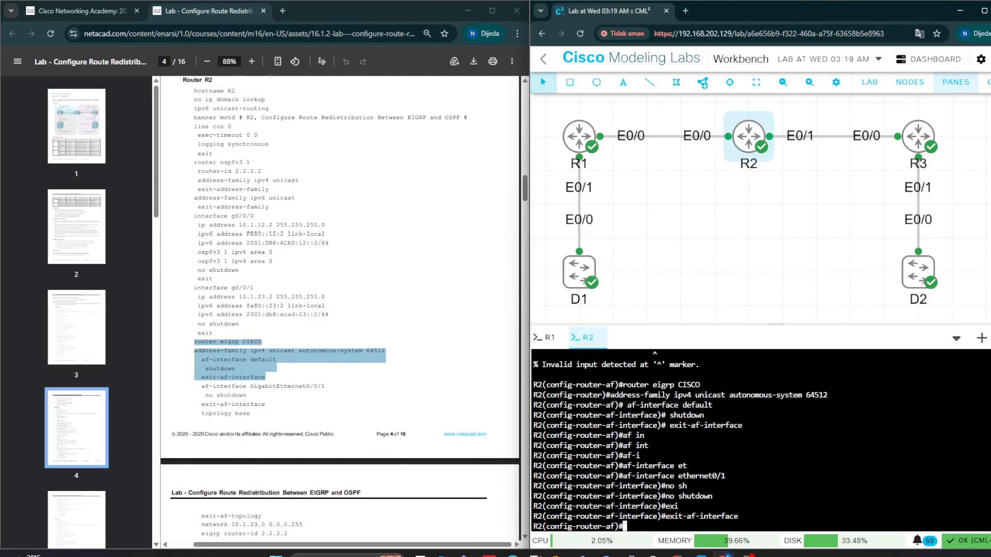
Step: Enter the base topology configuration of R2's EIGRP IPv4 address family
click(259, 408)
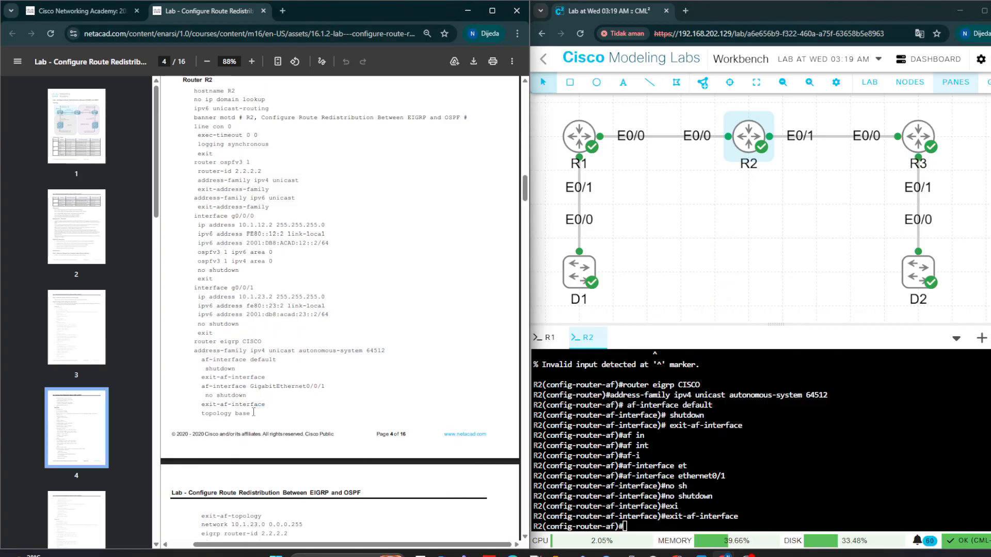
drag(254, 412, 201, 404)
click(644, 497)
text(top)
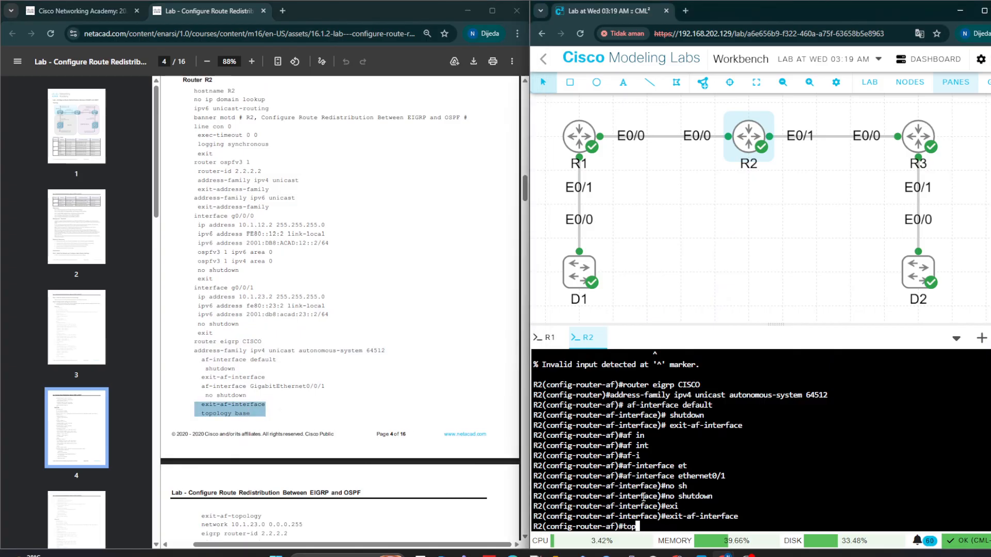
key(Tab)
text(ba)
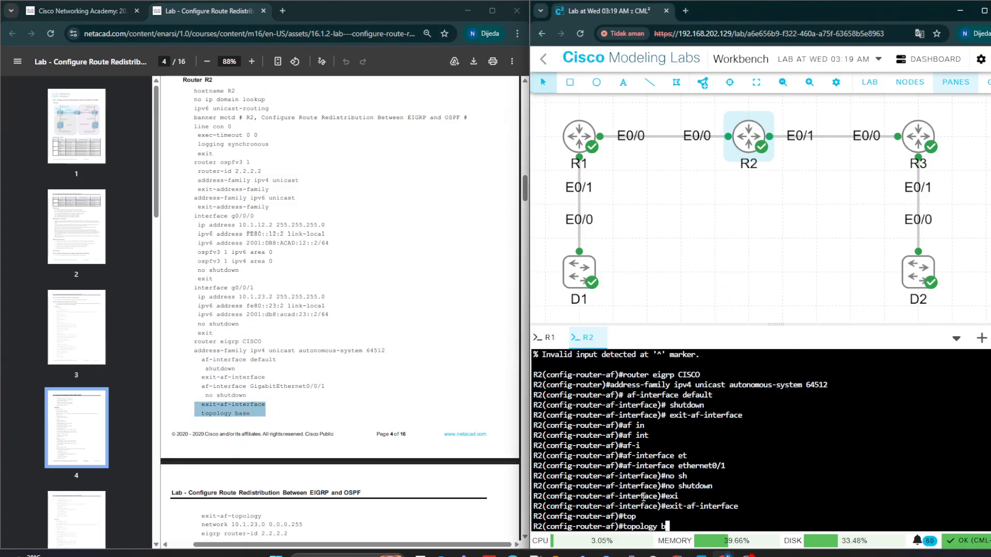
key(Tab)
key(Return)
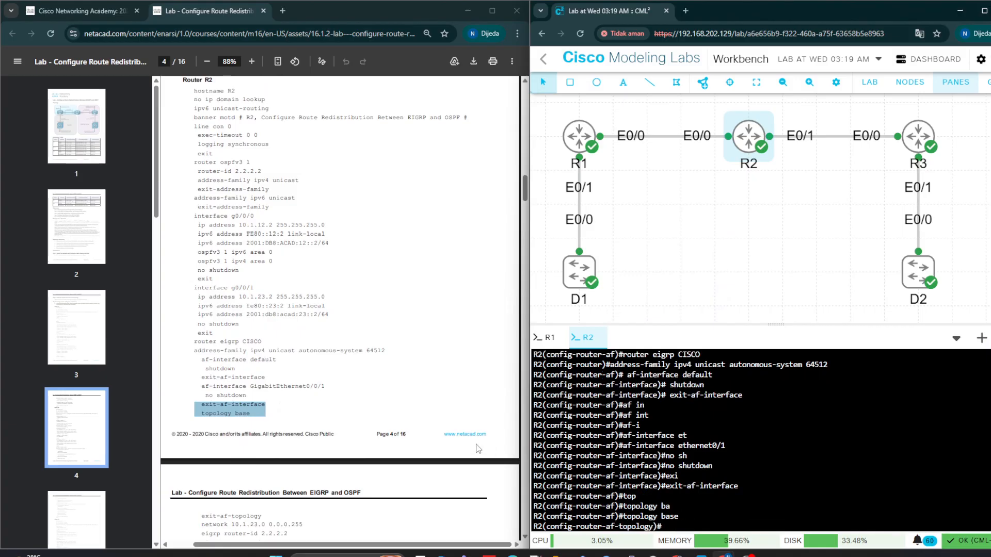
Step: Apply the guide's R2 lines from exit-af-topology through the IPv6 autonomous system 64512 af-interface default shutdown, including network 10.1.23.0 0.0.0.255 and EIGRP router-id 2.2.2.2
scroll(467, 443, down, 3)
drag(199, 355, 275, 423)
click(275, 423)
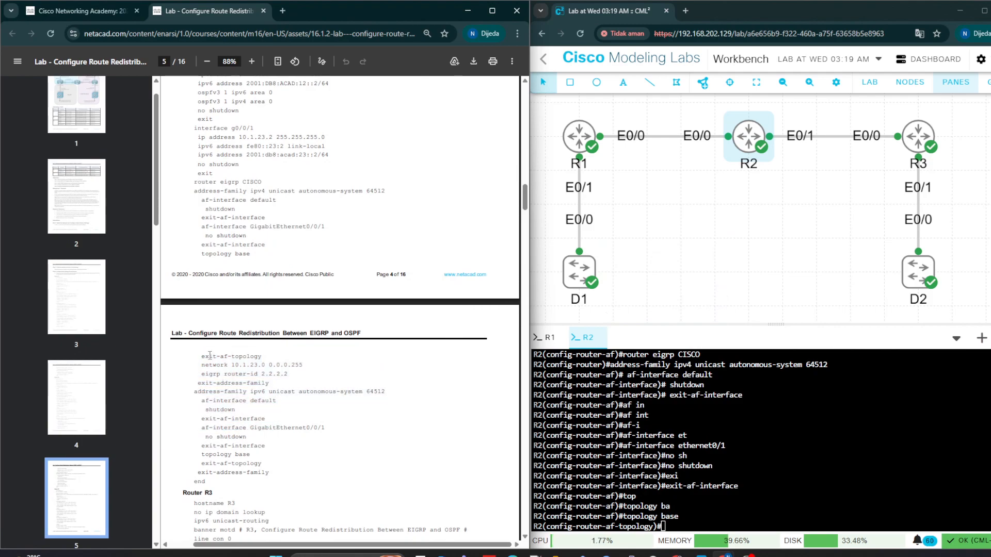
drag(209, 355, 258, 413)
right_click(257, 409)
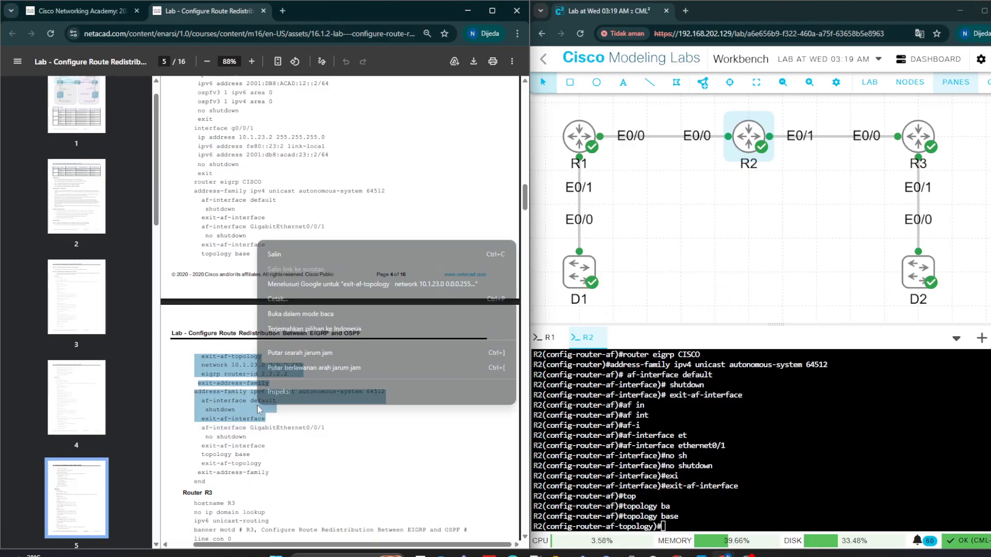
click(274, 254)
right_click(677, 517)
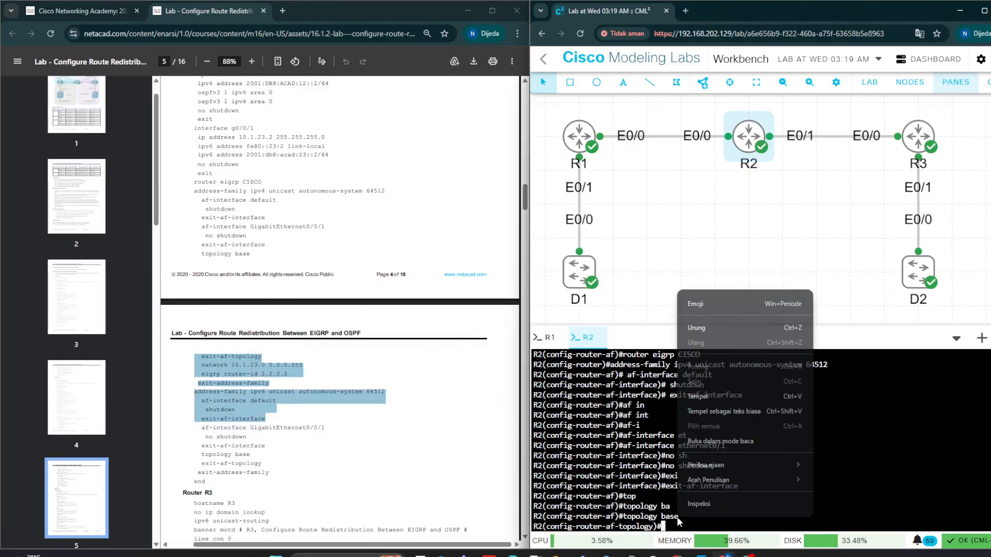
click(696, 396)
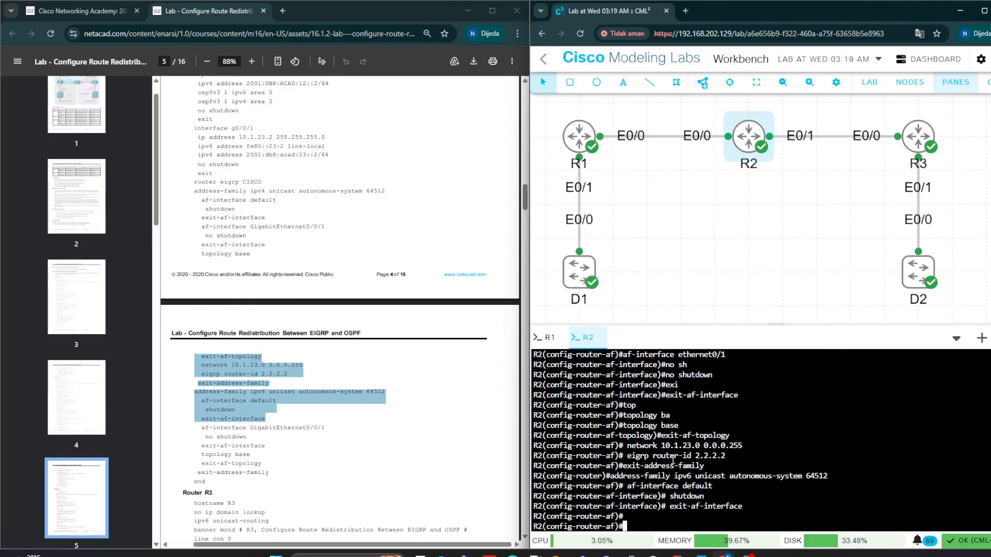
Step: Enter af-interface configuration for ethernet0/1 in R2's EIGRP IPv6 address family
text(af in)
key(Tab)
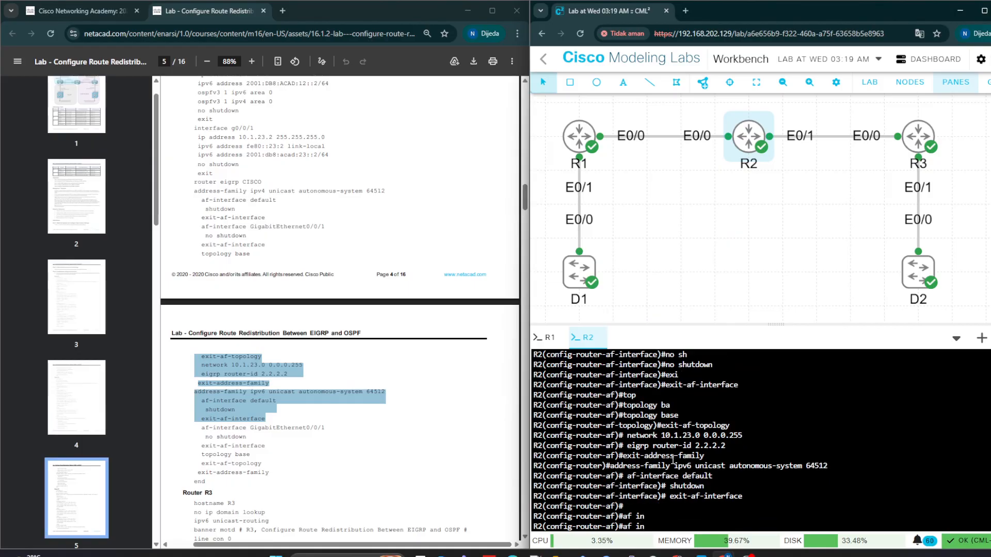
key(BackSpace)
key(BackSpace)
key(BackSpace)
text(-in)
key(Tab)
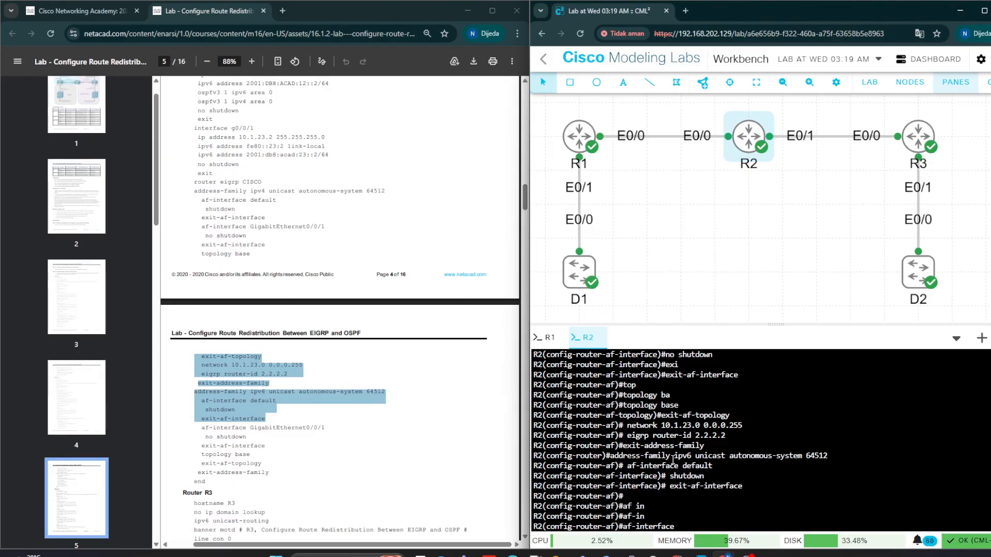
text(et)
key(Tab)
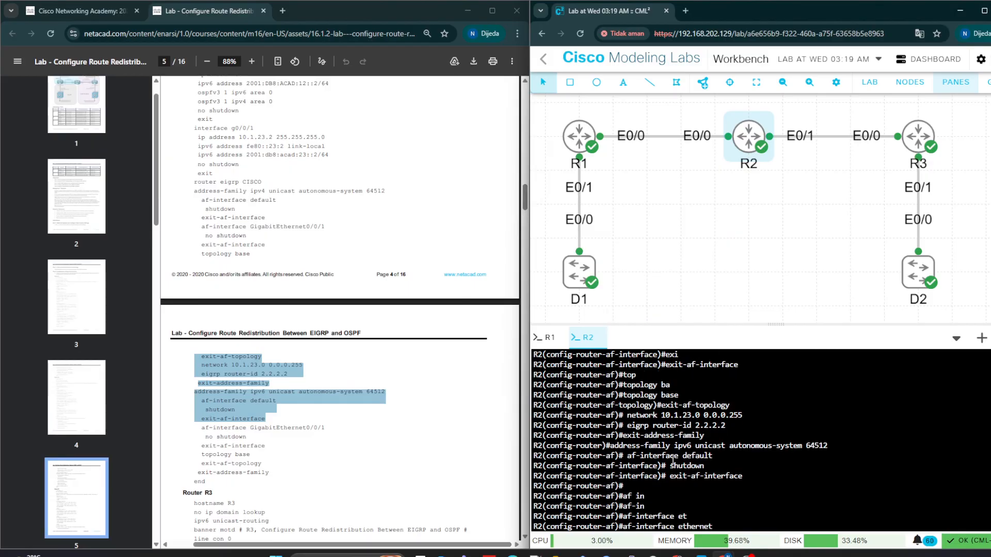
text(0/1)
key(Return)
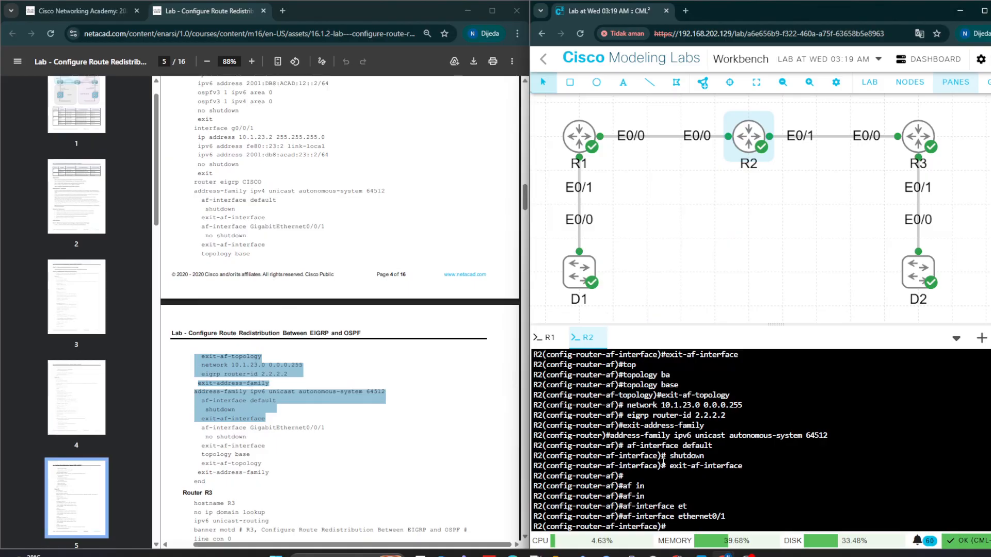
Step: Apply the guide's remaining R2 lines, from no shutdown on the IPv6 af-interface through topology base, exit-address-family and end
drag(205, 433, 212, 486)
click(214, 446)
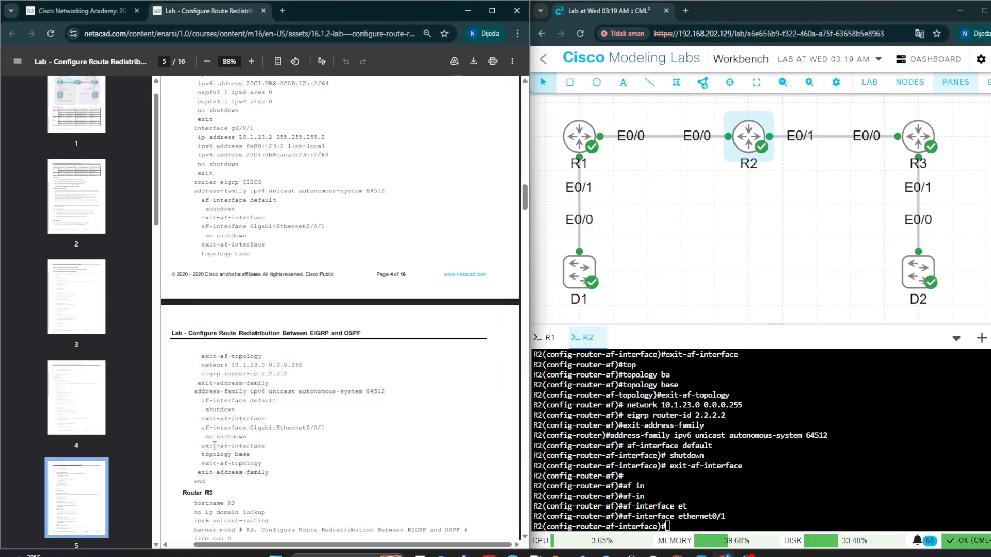
drag(200, 439, 210, 480)
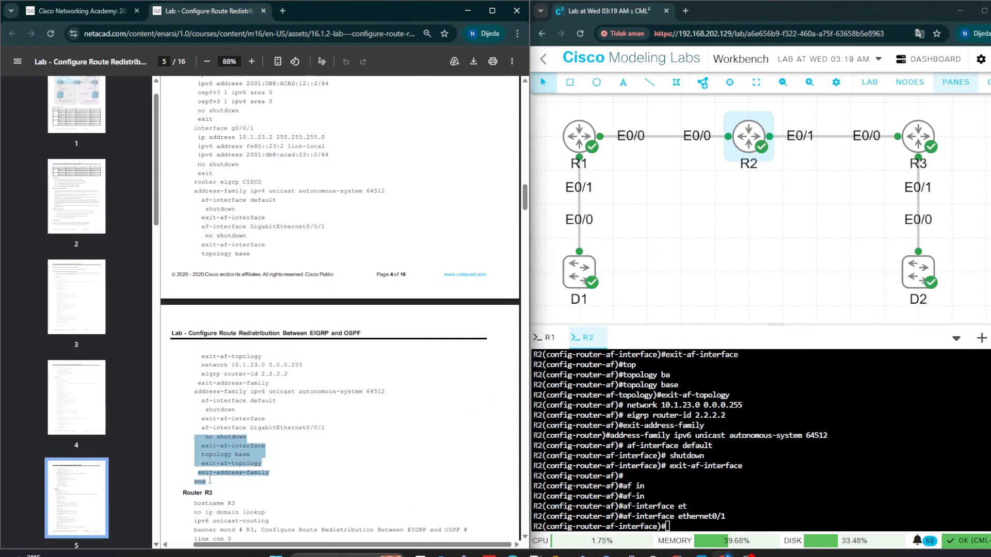
right_click(682, 473)
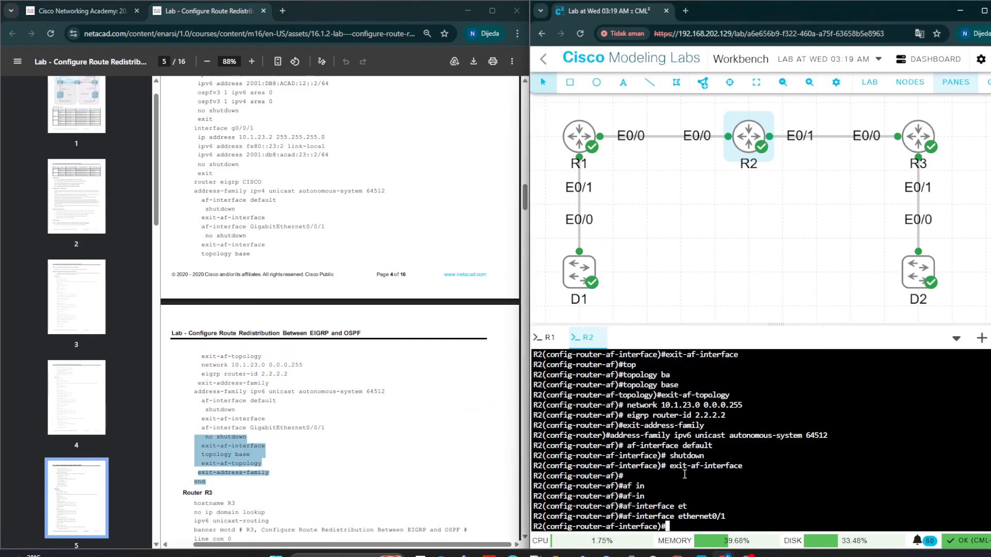
click(709, 349)
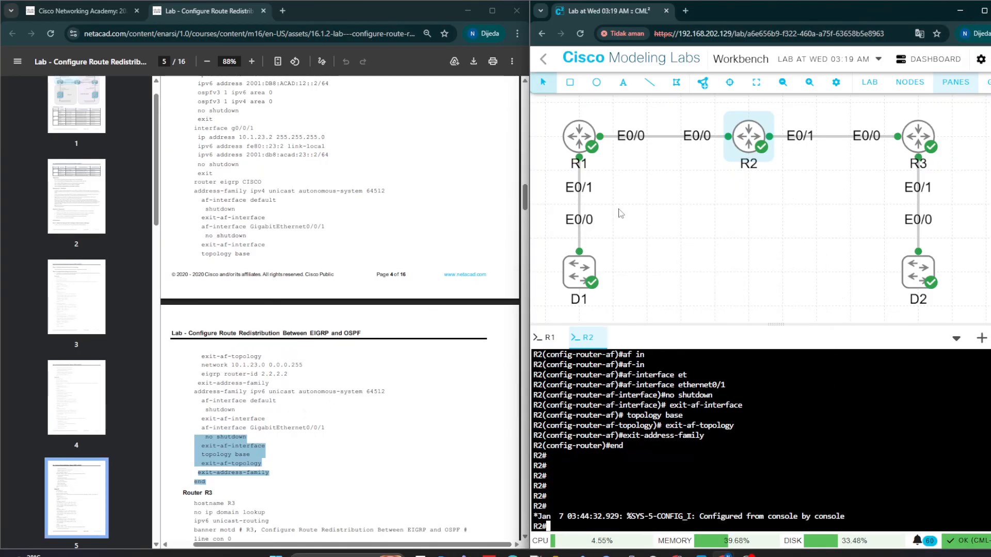
Step: Display R2's running configuration and examine its hostname, domain lookup and IPv6 unicast-routing settings
scroll(620, 419, up, 2)
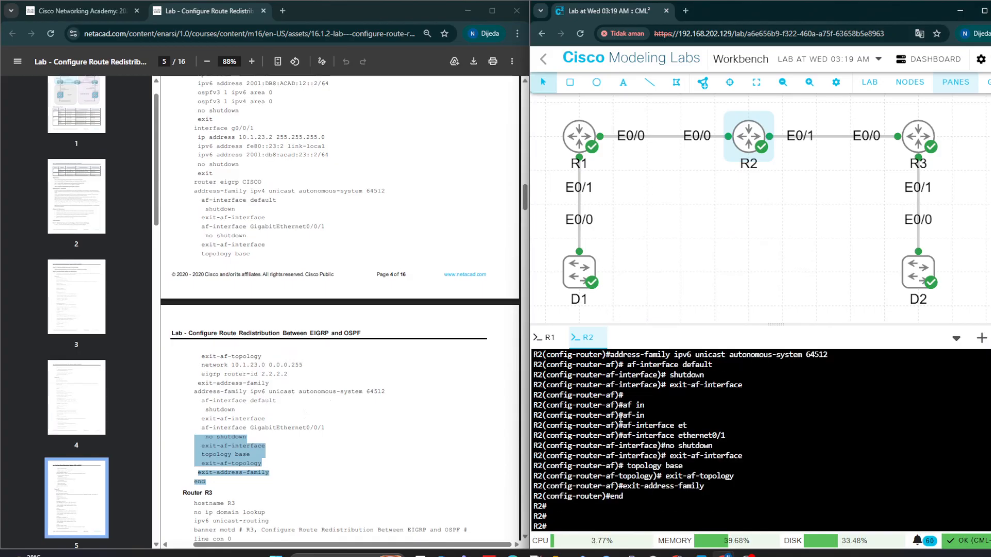
scroll(619, 423, down, 2)
text(sh run)
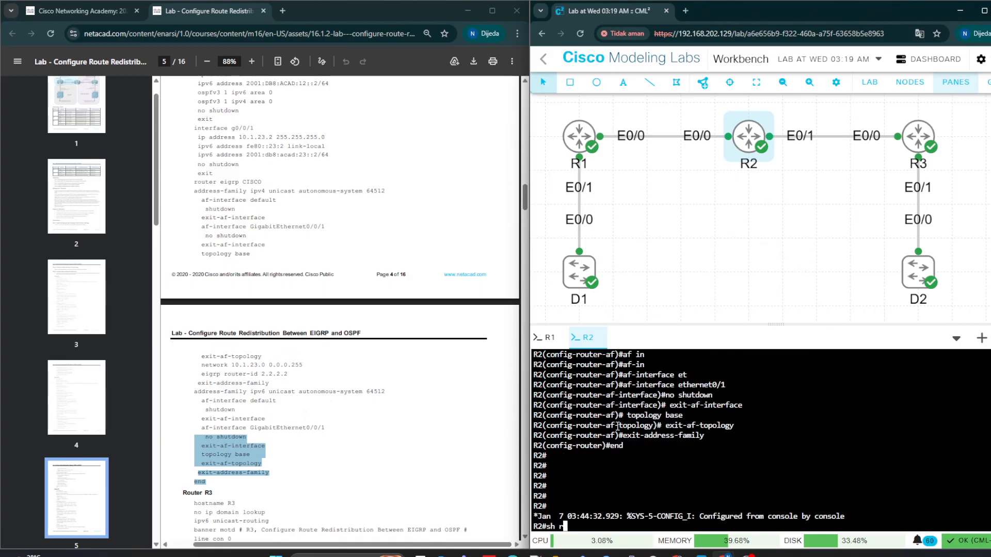
key(Tab)
key(Return)
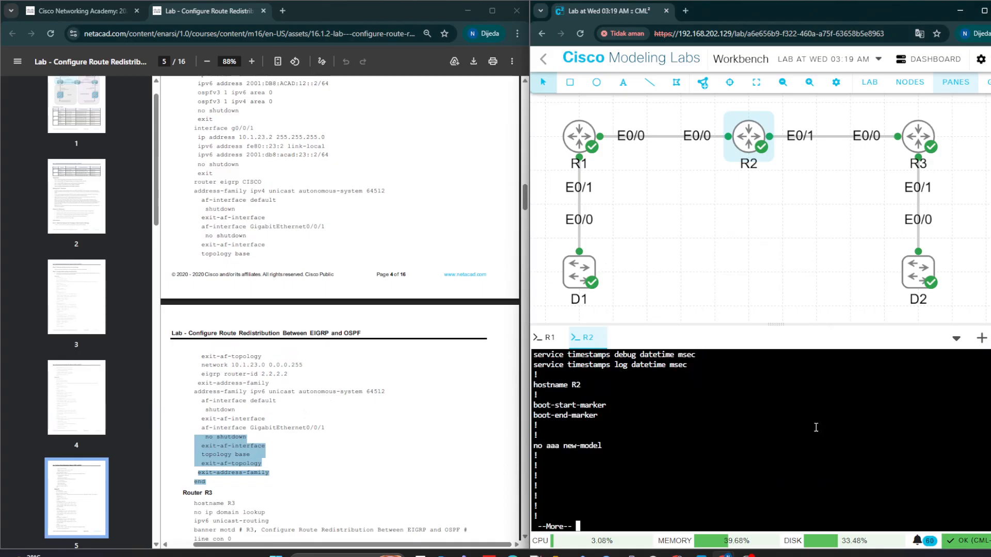
key(Return)
key(Return)
key(Return)
key(Return)
key(Return)
key(Return)
key(Return)
key(Return)
key(Return)
key(Return)
key(Return)
key(Return)
key(Return)
key(Return)
key(Return)
key(Return)
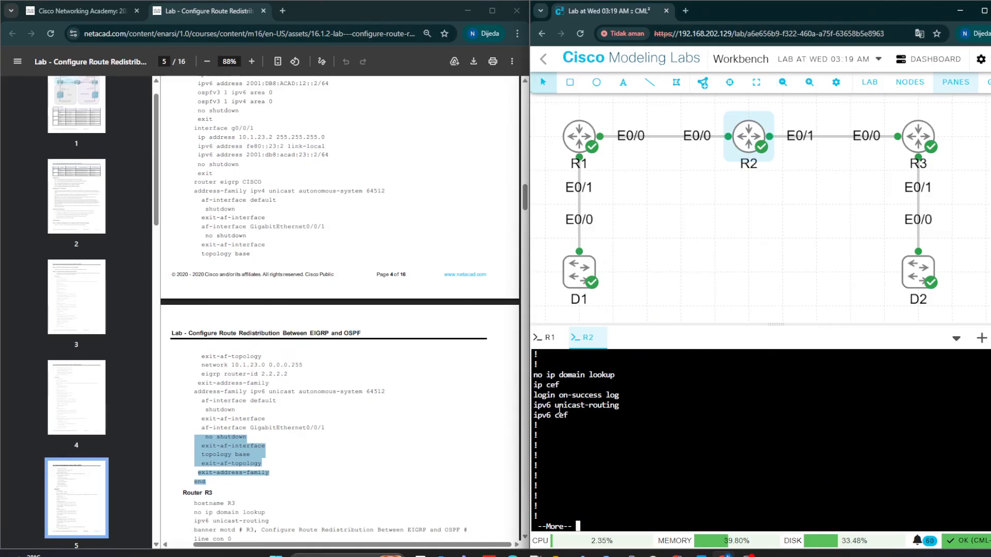
Step: Examine the IPv4, IPv6 and OSPFv3 settings of Ethernet0/0 and Ethernet0/1 in R2's running configuration
key(space)
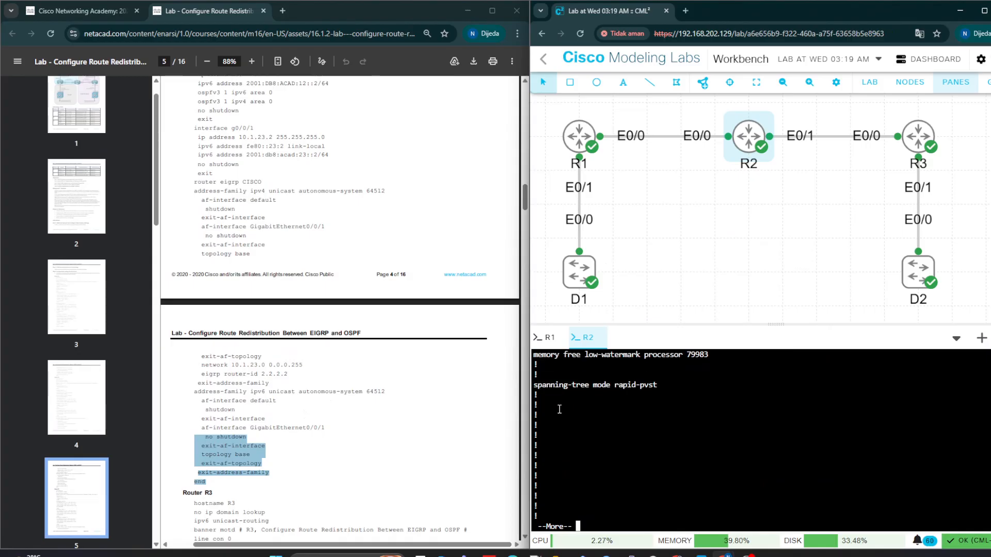
key(space)
scroll(569, 416, up, 1)
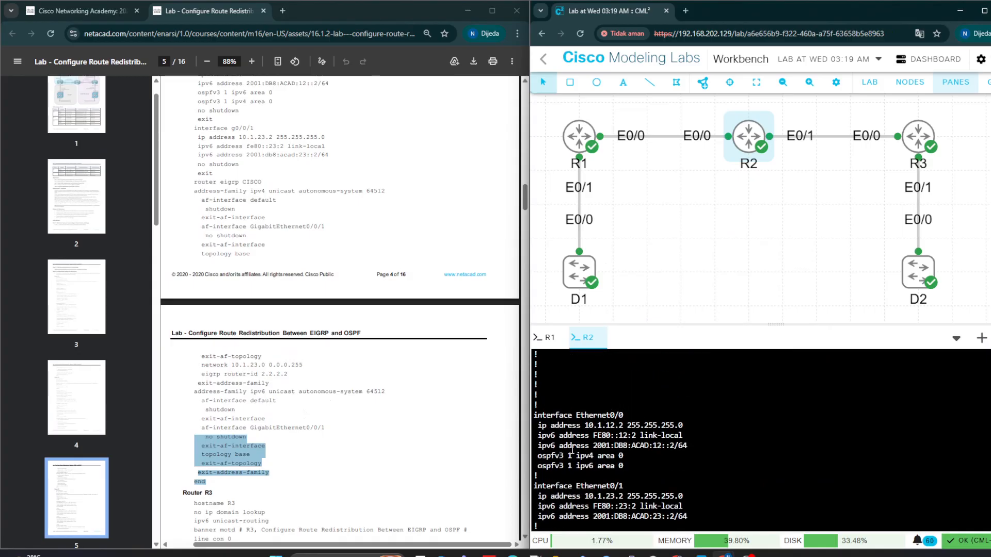
drag(692, 454, 543, 426)
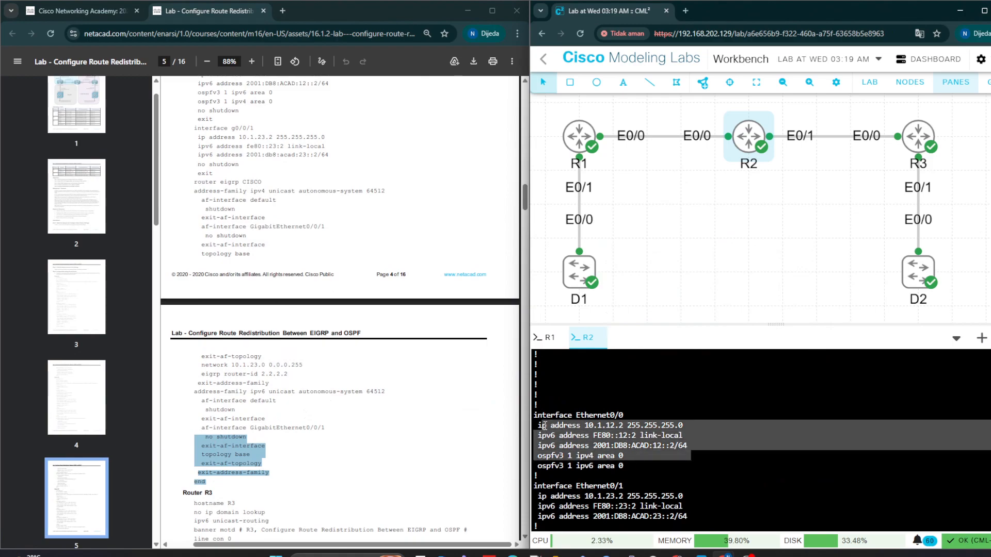
click(544, 426)
scroll(545, 439, down, 3)
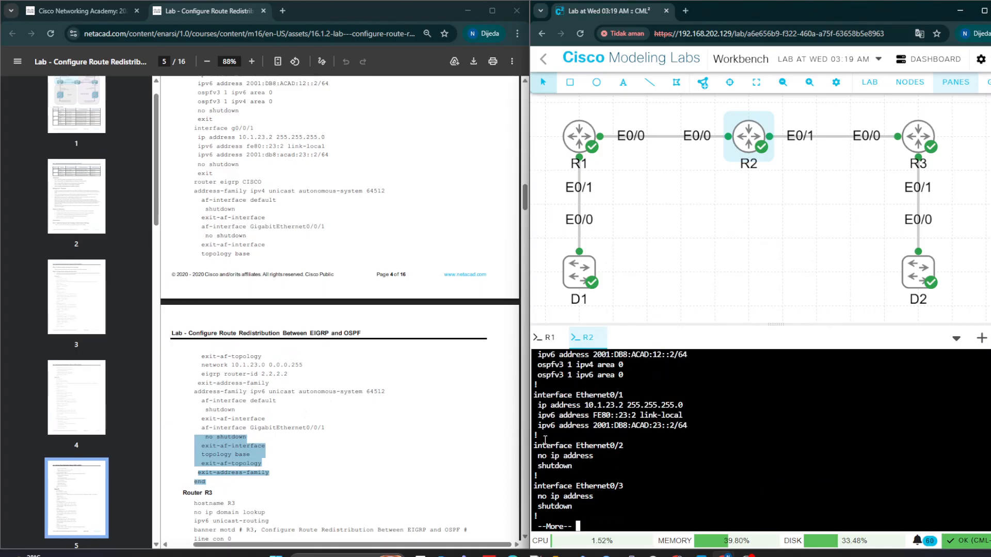
scroll(581, 431, up, 4)
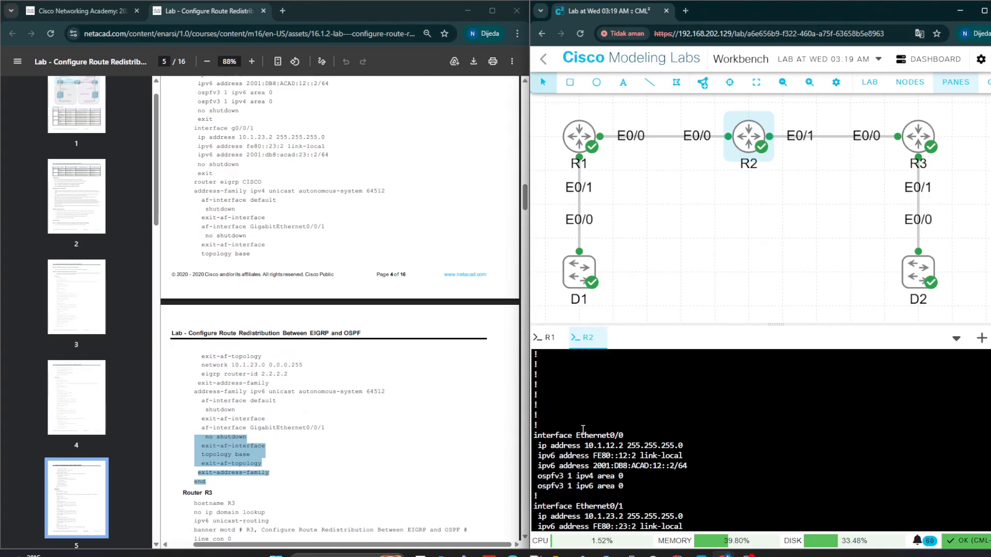
scroll(582, 430, down, 2)
scroll(579, 439, down, 2)
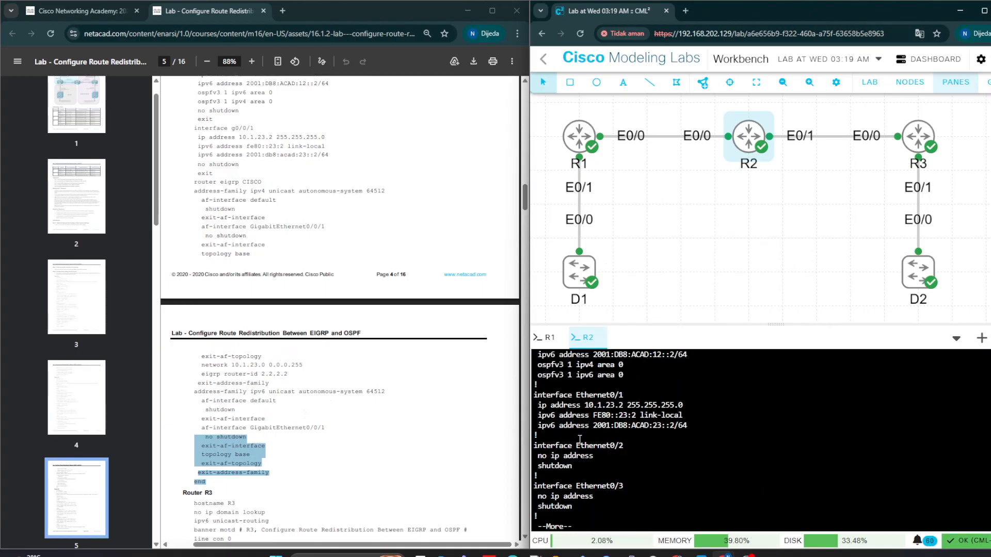
Step: Examine the EIGRP CISCO, OSPFv3, banner and console line sections through the end of R2's running configuration
key(space)
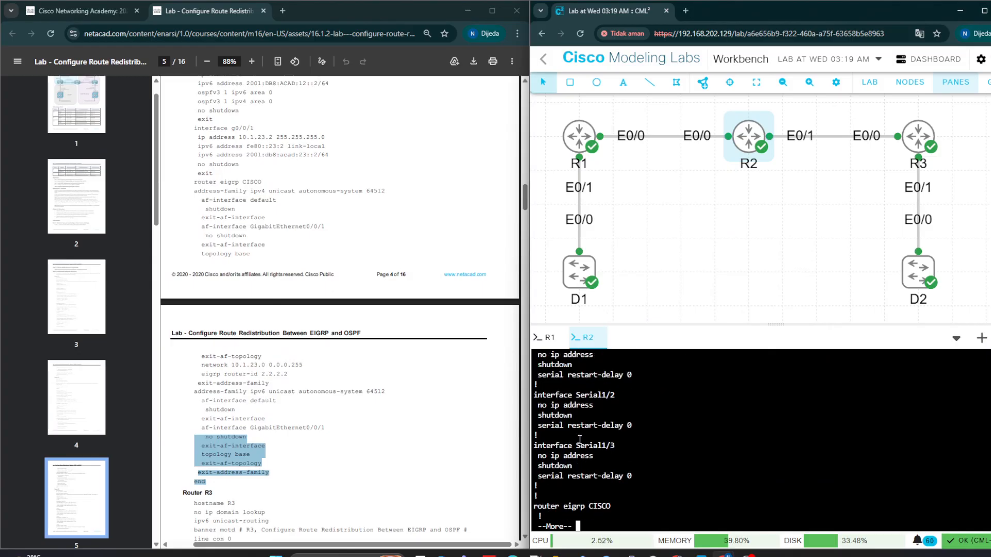
key(space)
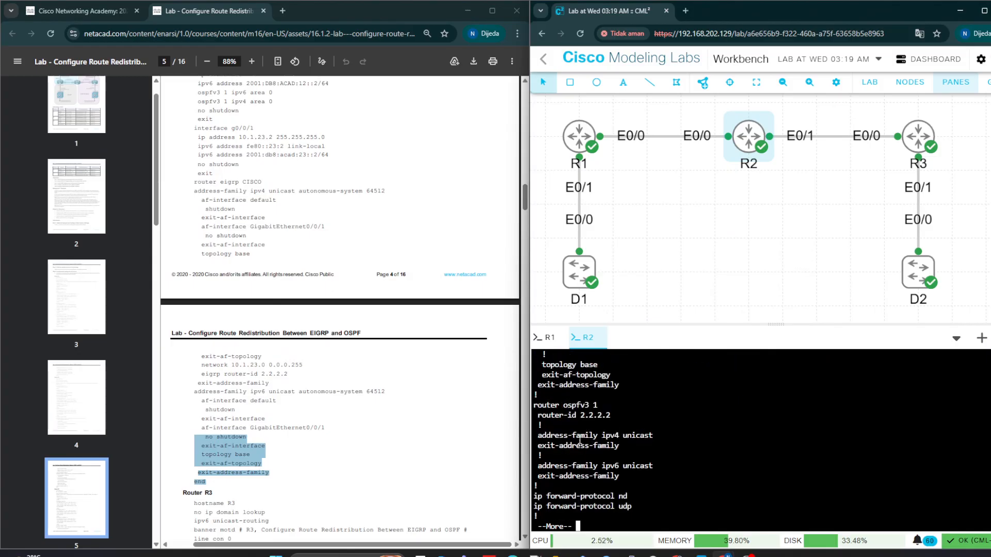
key(space)
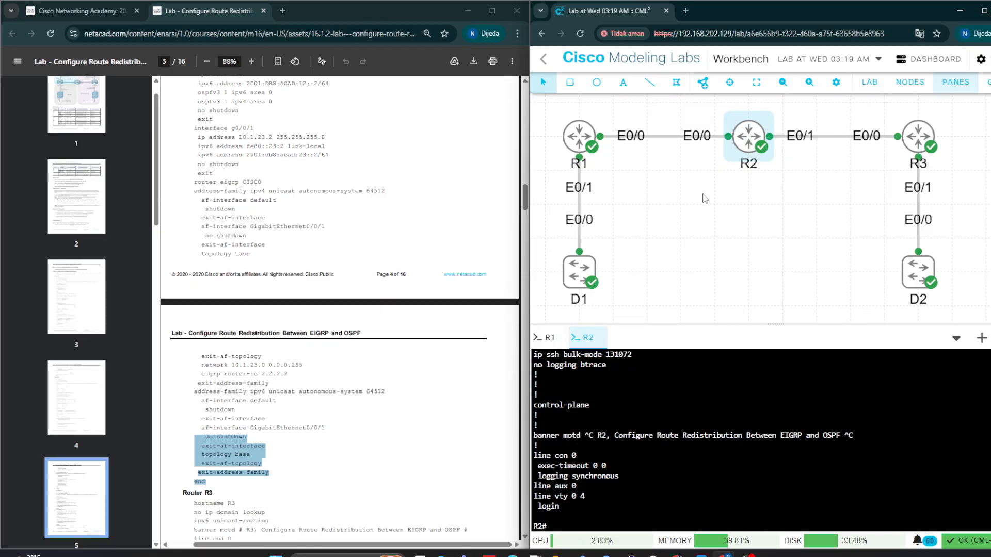
Step: Open router R3's console session and enter privileged EXEC mode
right_click(920, 144)
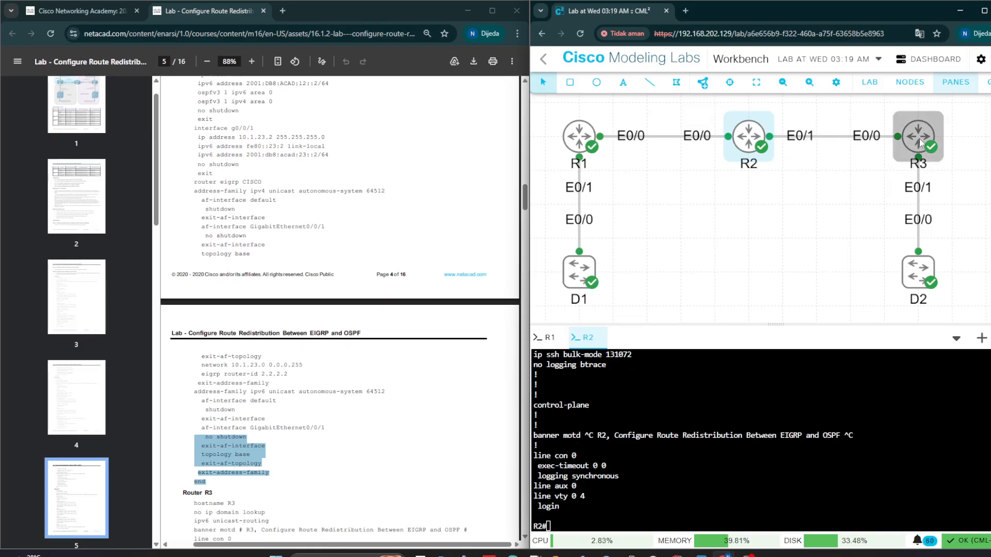
click(964, 267)
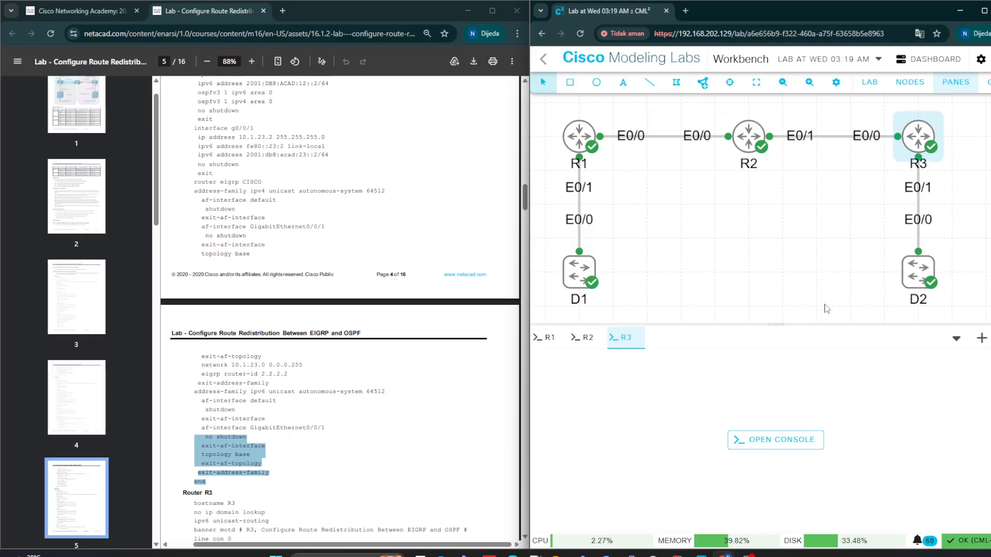
click(790, 440)
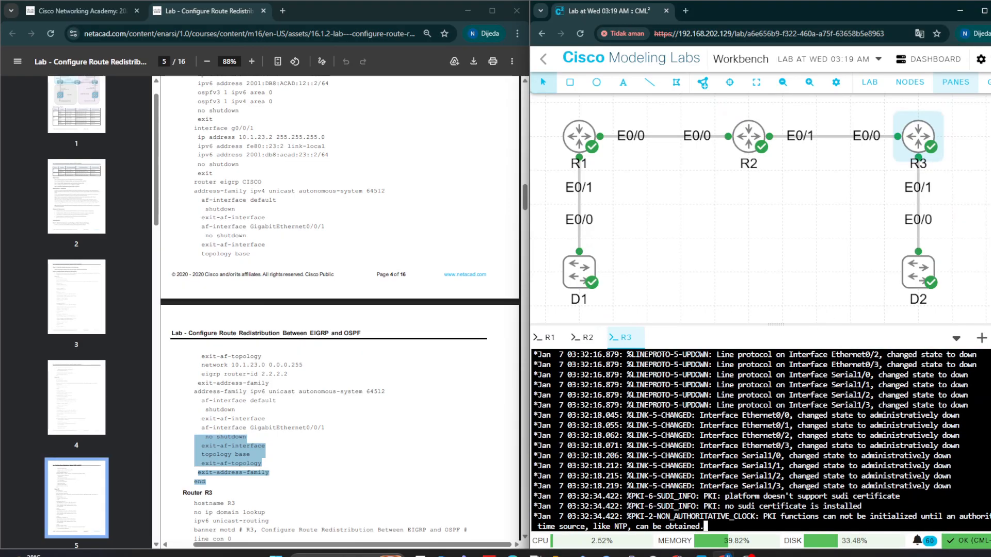
key(Return)
key(Return)
key(Return)
text(en)
key(Return)
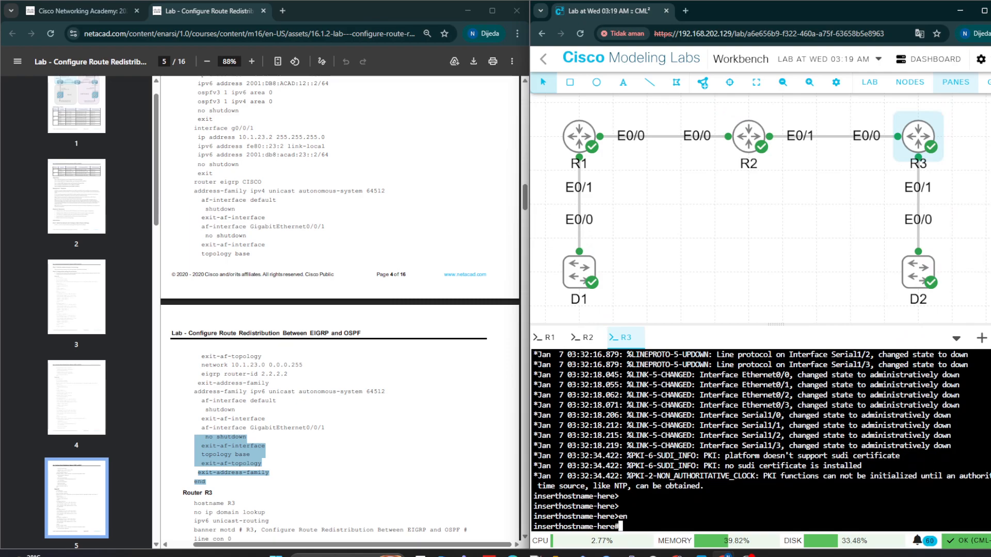
Step: Enter global configuration mode on the new router and set its hostname to R3
text(conf t)
key(Return)
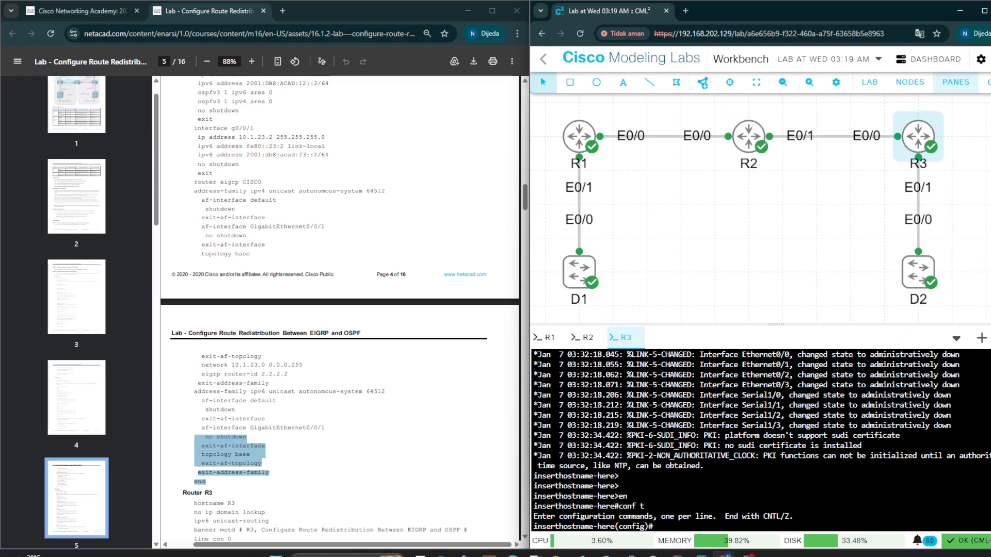
text(hos)
key(Tab)
text(R3)
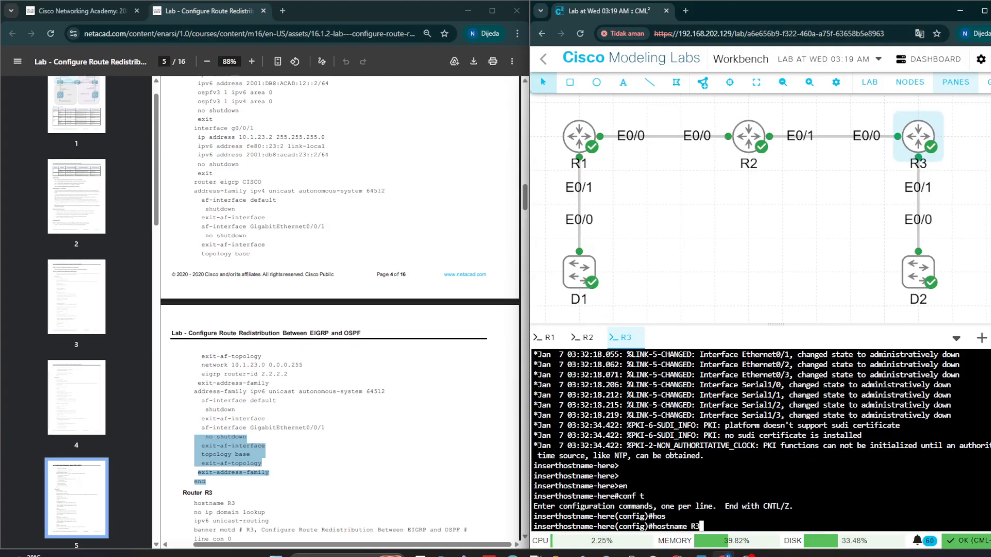
key(Return)
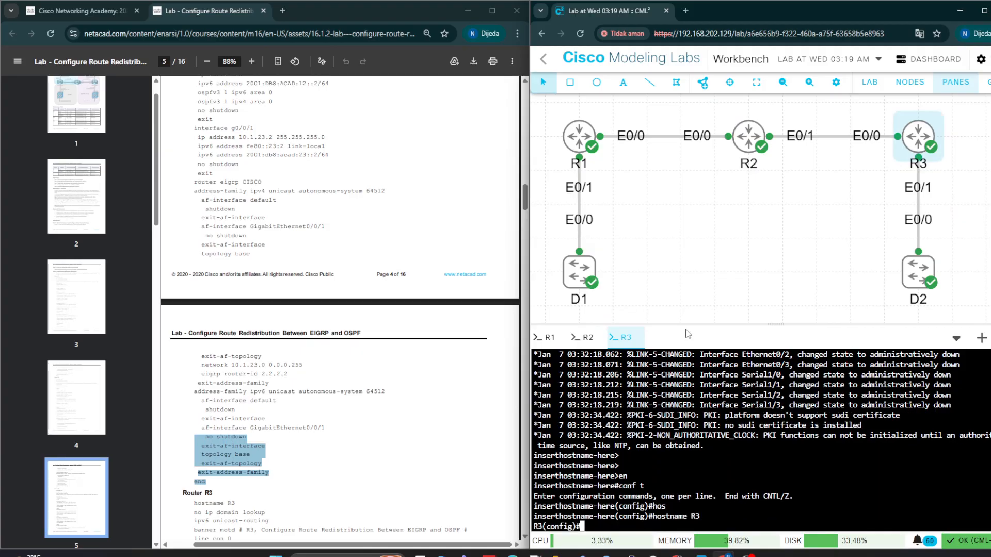
scroll(286, 304, down, 2)
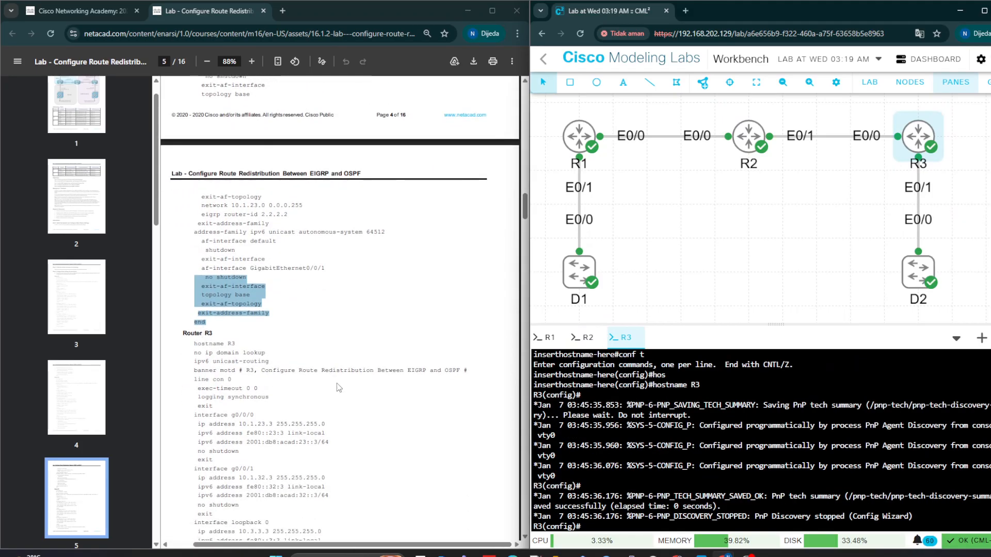
click(747, 555)
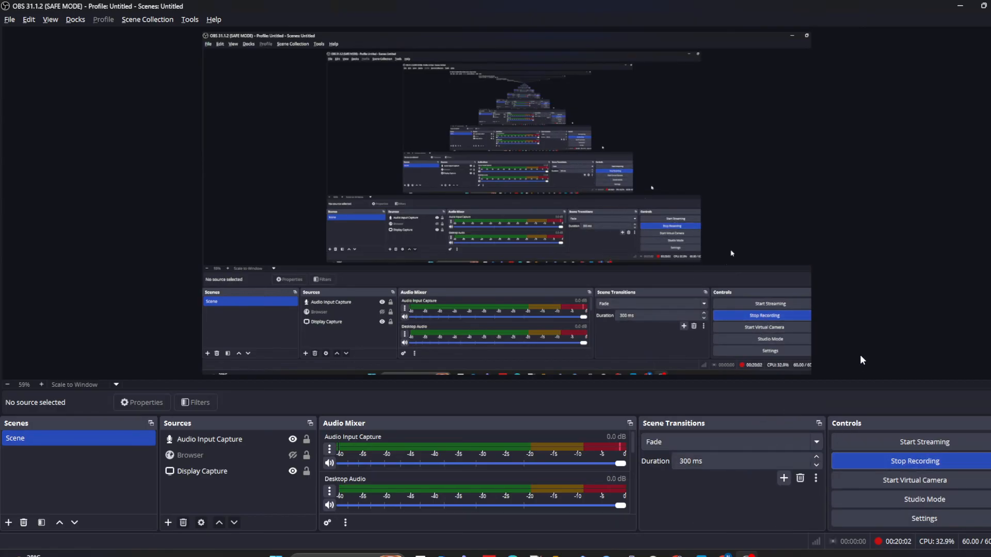
click(960, 6)
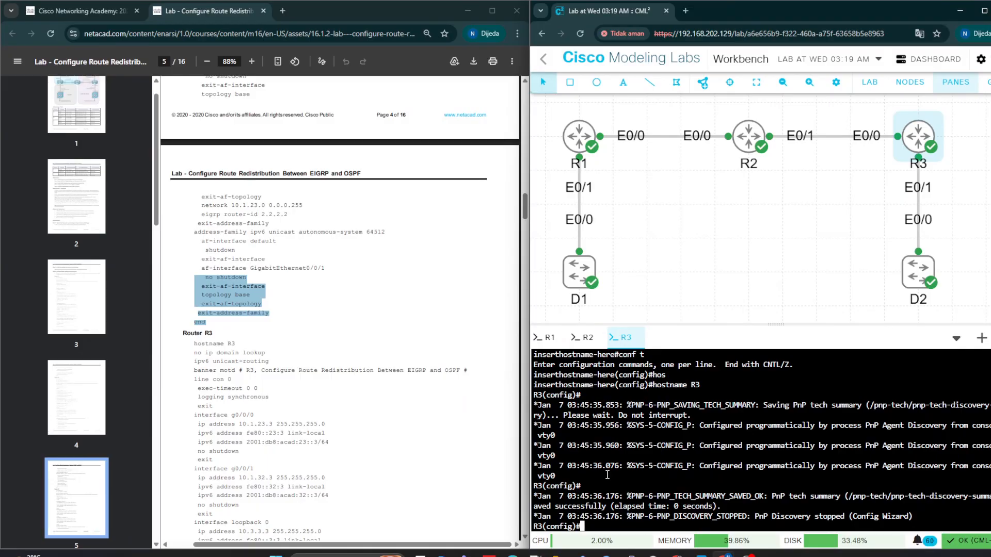
text(no ip)
key(Tab)
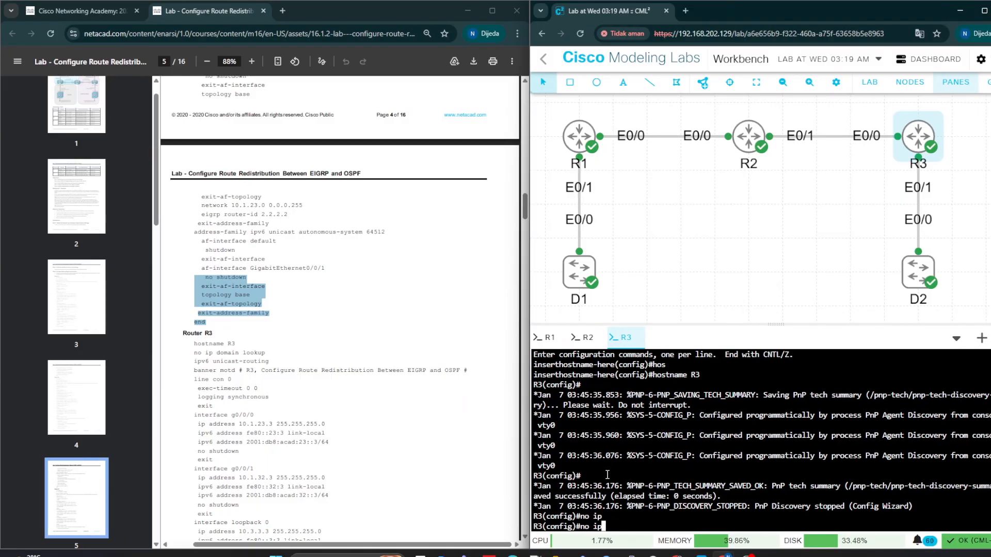
key(BackSpace)
key(BackSpace)
key(BackSpace)
key(BackSpace)
key(BackSpace)
Step: Copy R3's base settings from the lab guide into its console, from no ip domain lookup and ipv6 unicast-routing through the banner and console line settings
scroll(217, 325, down, 1)
drag(195, 299, 213, 354)
right_click(223, 319)
click(232, 333)
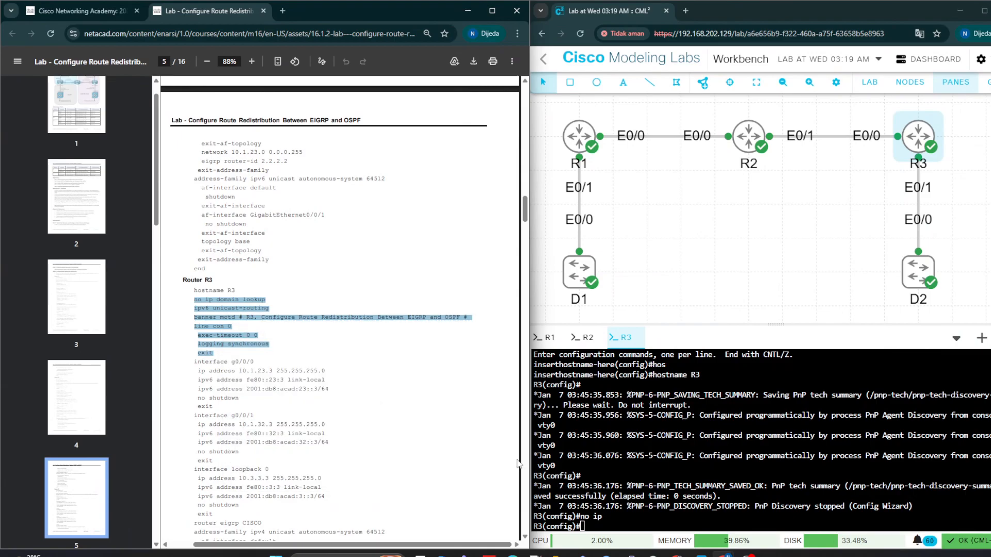
right_click(546, 467)
click(580, 336)
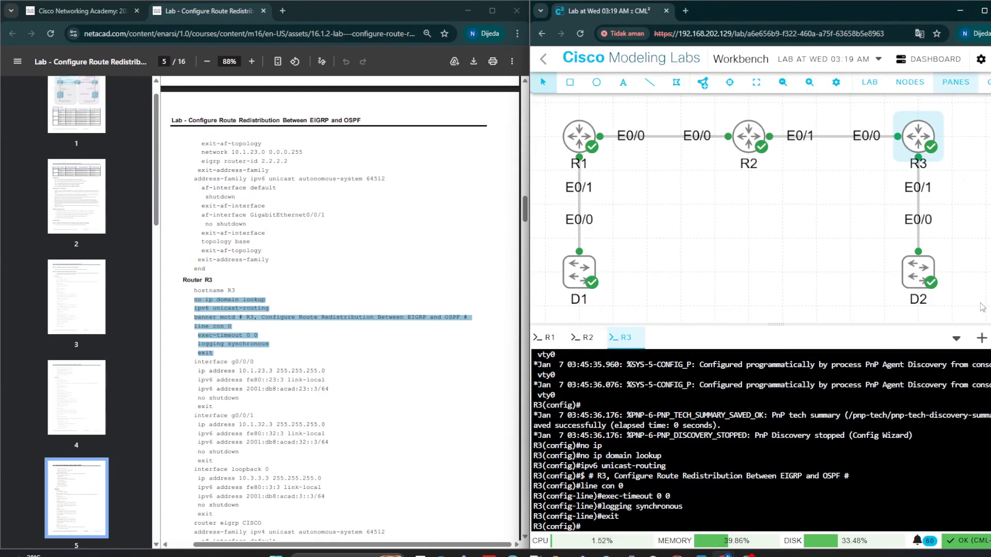
Step: Assign IPv4 address 10.1.23.3 with mask 255.255.255.0 to R3's Ethernet0/0 interface
text(in)
key(Tab)
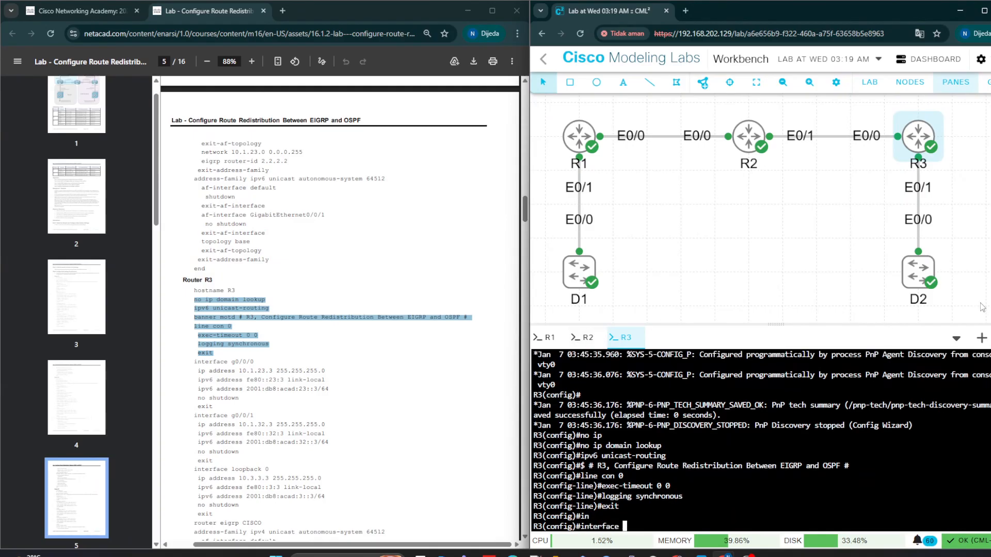
text(et)
key(Tab)
text(0)
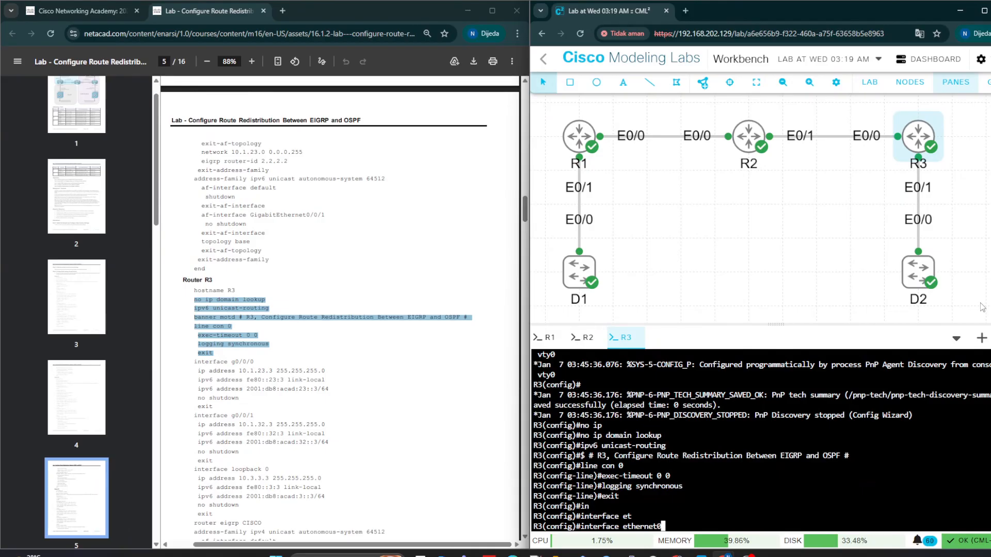
text(/0)
key(Return)
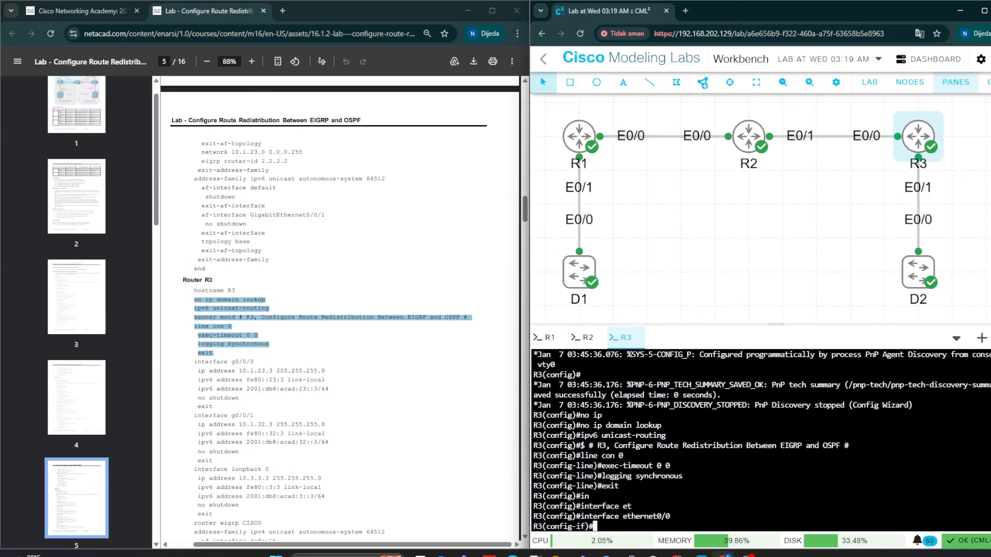
text(ip add)
key(Tab)
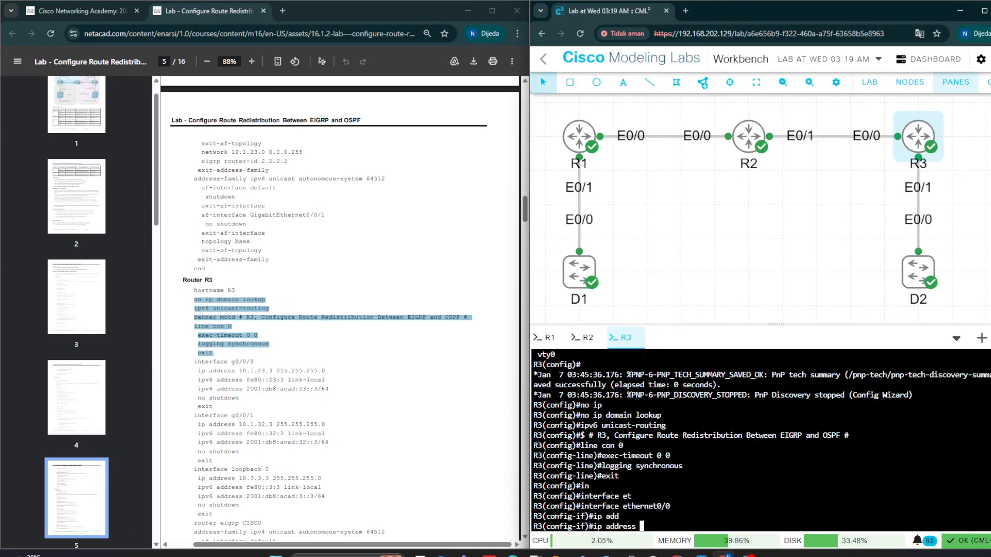
text(10.1.23.)
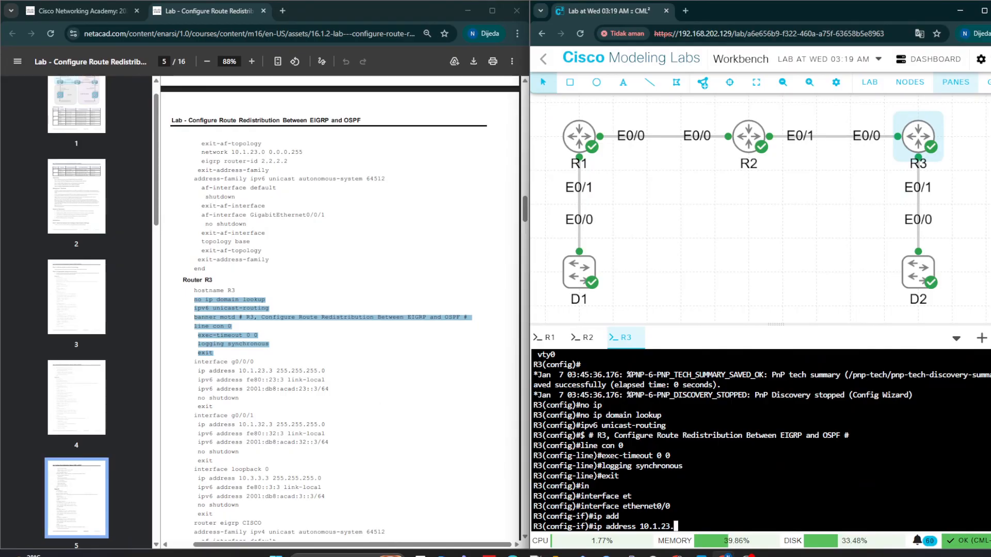
text(3 255)
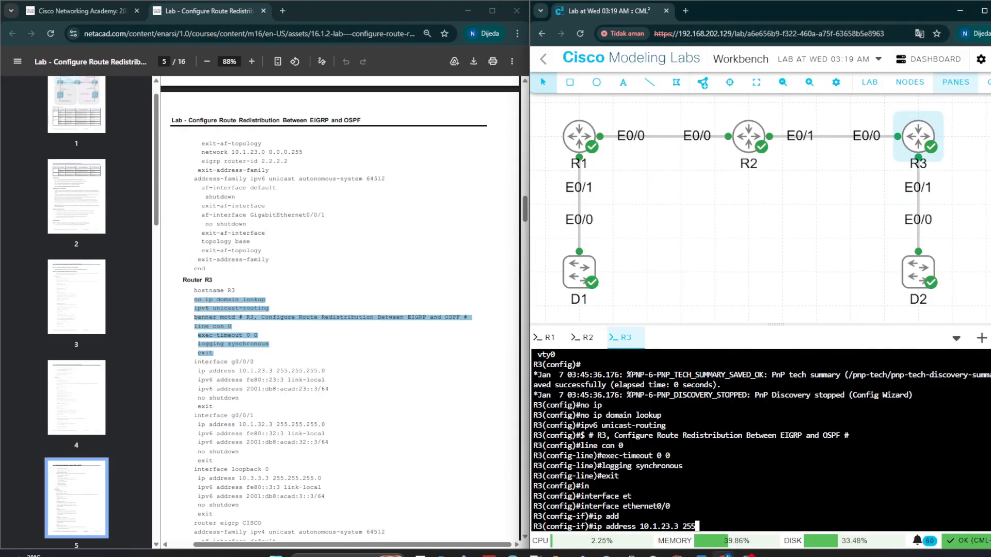
text(.255.255.0)
key(Return)
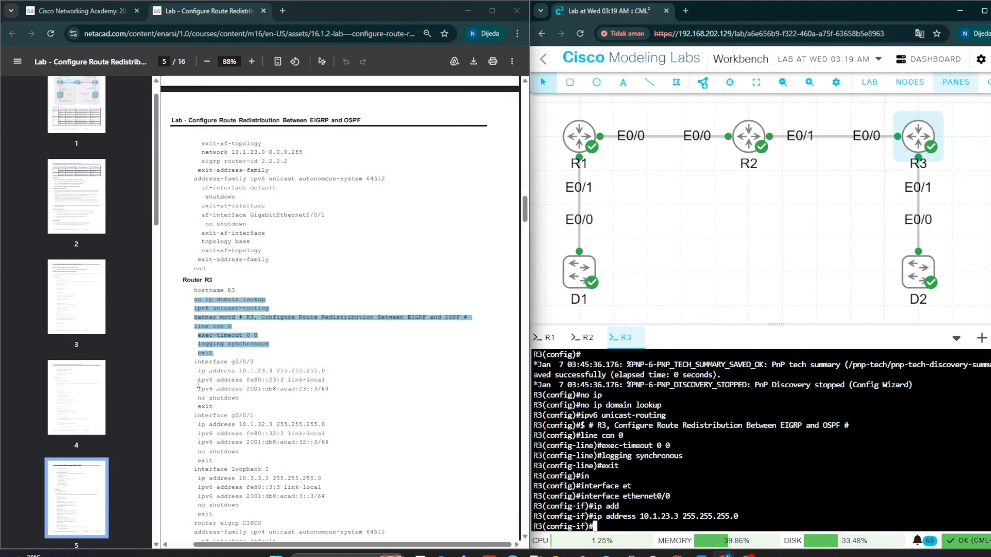
Step: Copy the guide's IPv6 addresses fe80::23:3 link-local and 2001:db8:acad:23::3/64 to Ethernet0/0, enable the interface and exit its configuration
drag(198, 380, 206, 408)
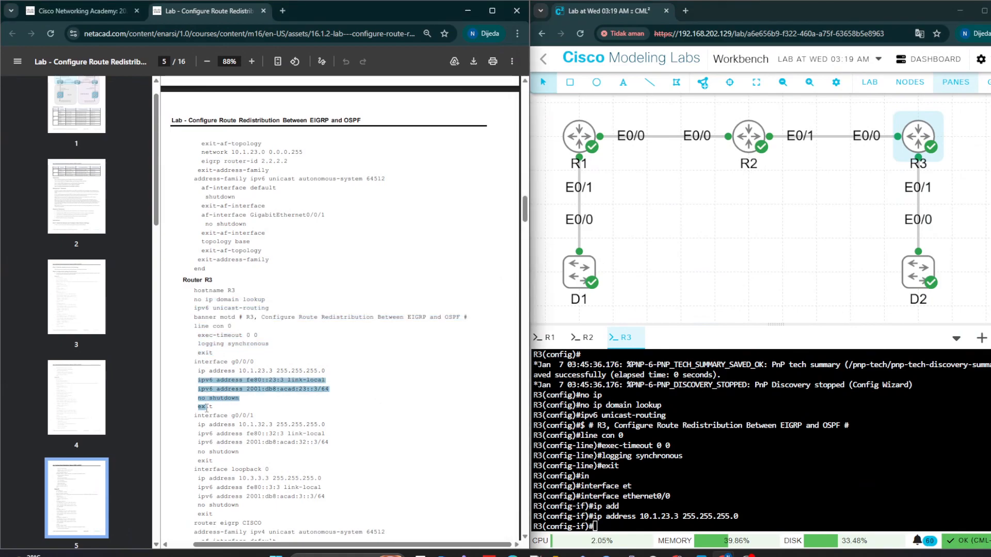
right_click(223, 396)
click(243, 249)
click(628, 446)
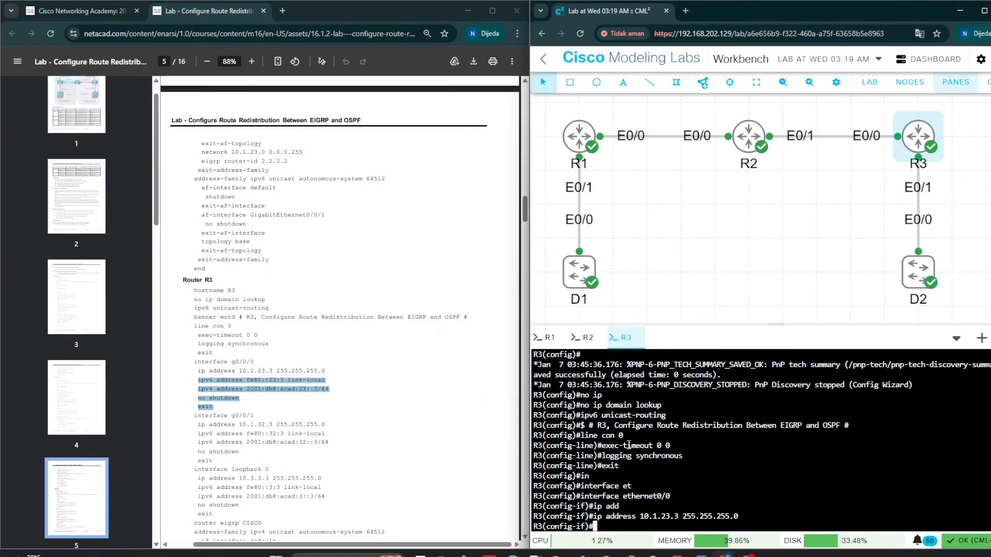
right_click(628, 445)
click(658, 325)
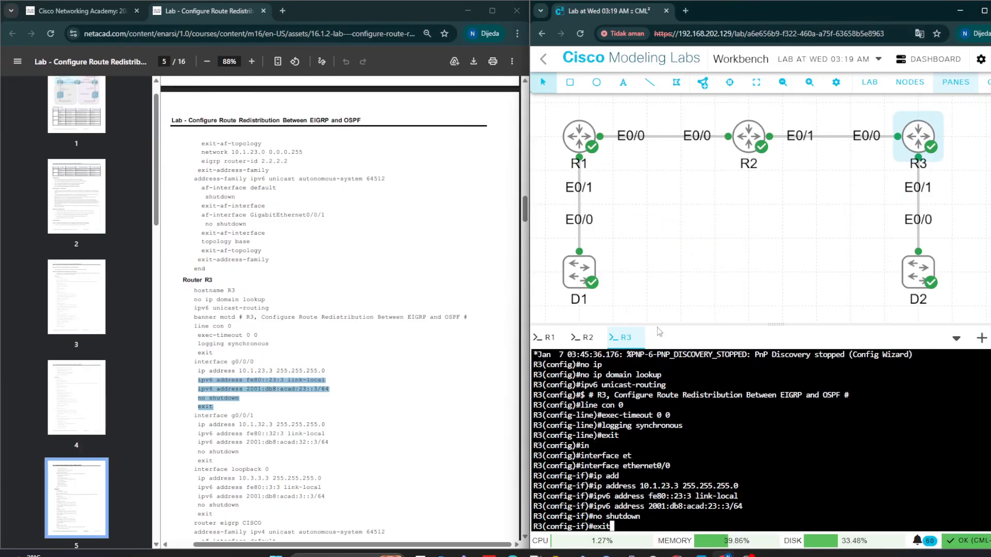
key(Return)
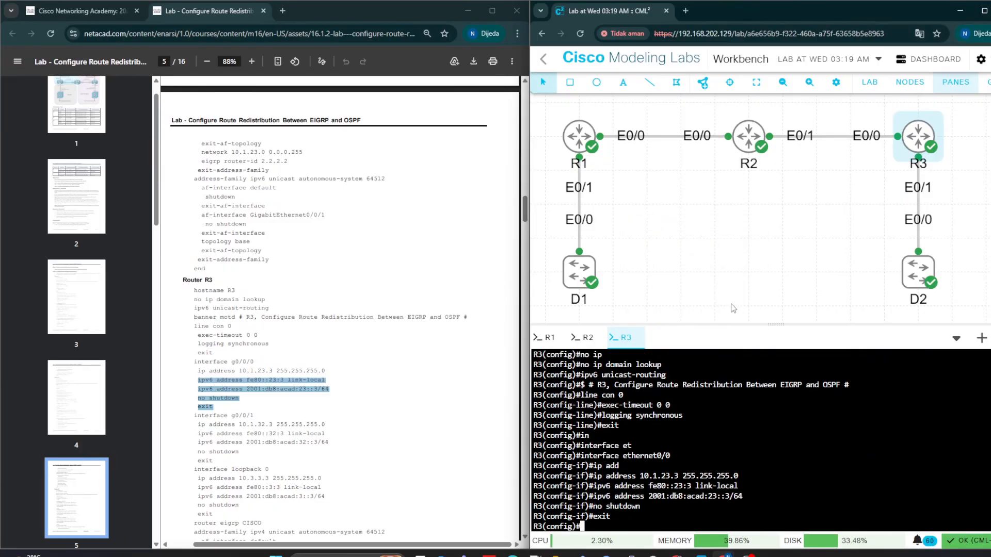
Step: Assign IPv4 address 10.1.32.3 with mask 255.255.255.0 to R3's Ethernet0/1 interface
text(in)
key(Tab)
text(et)
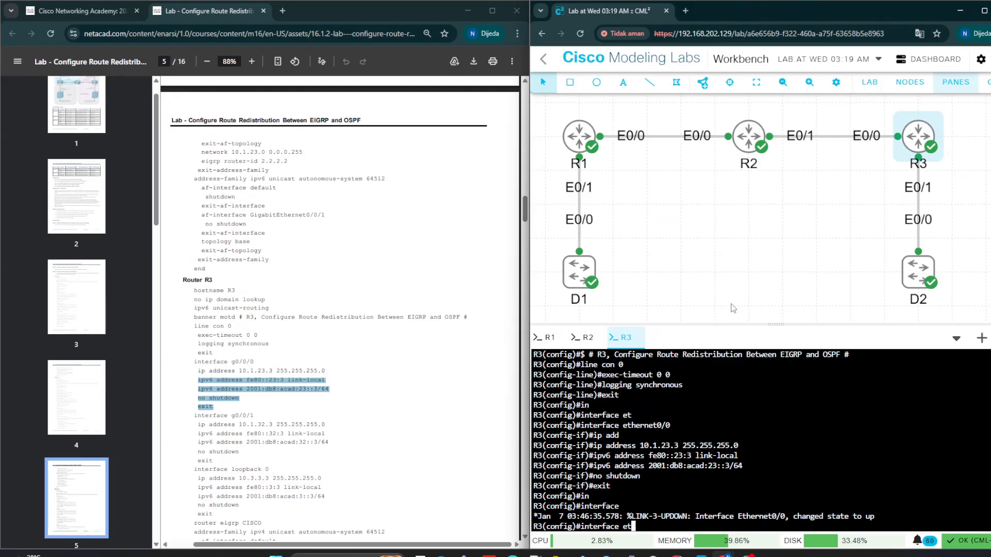
key(Tab)
text(0/1)
key(Return)
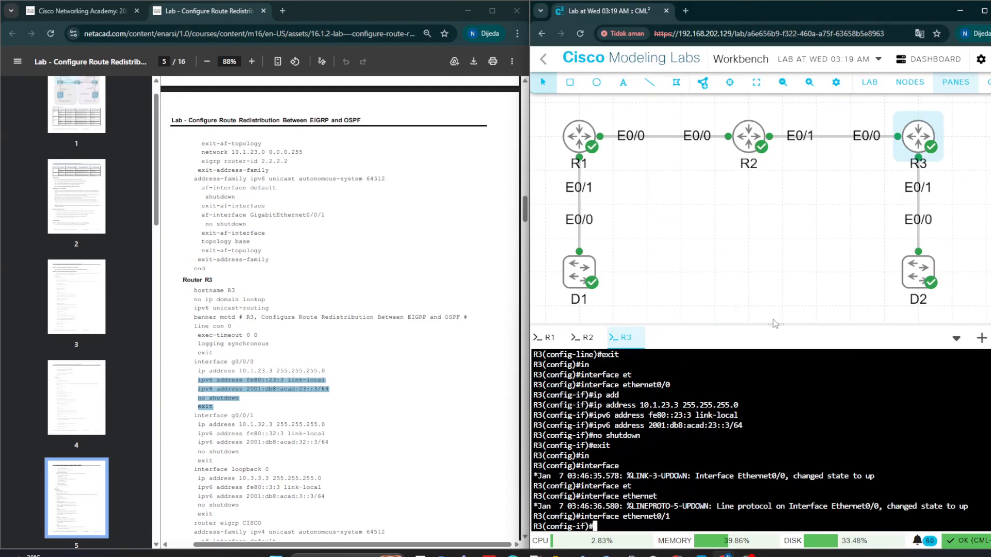
text(ip add)
key(Tab)
text(10)
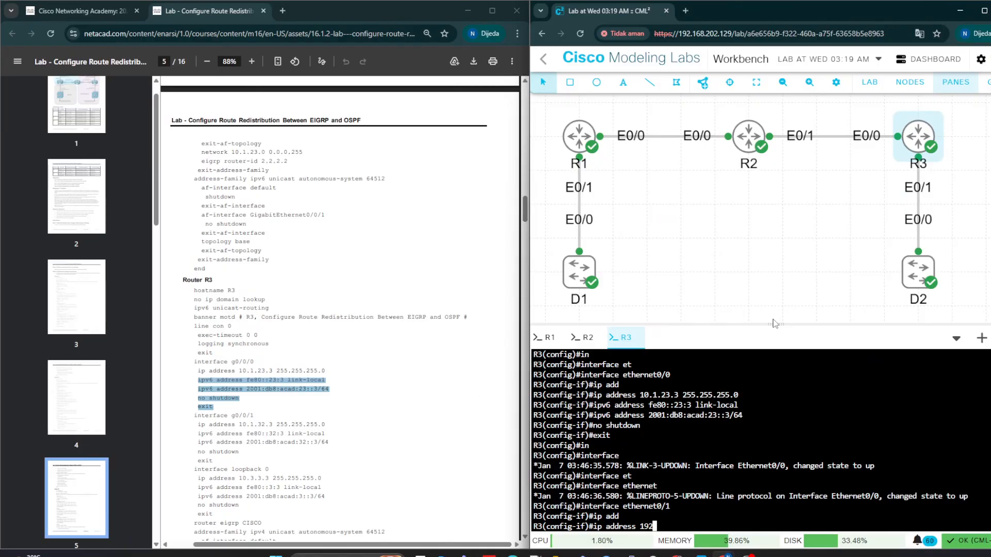
key(BackSpace)
key(BackSpace)
key(BackSpace)
key(BackSpace)
key(Tab)
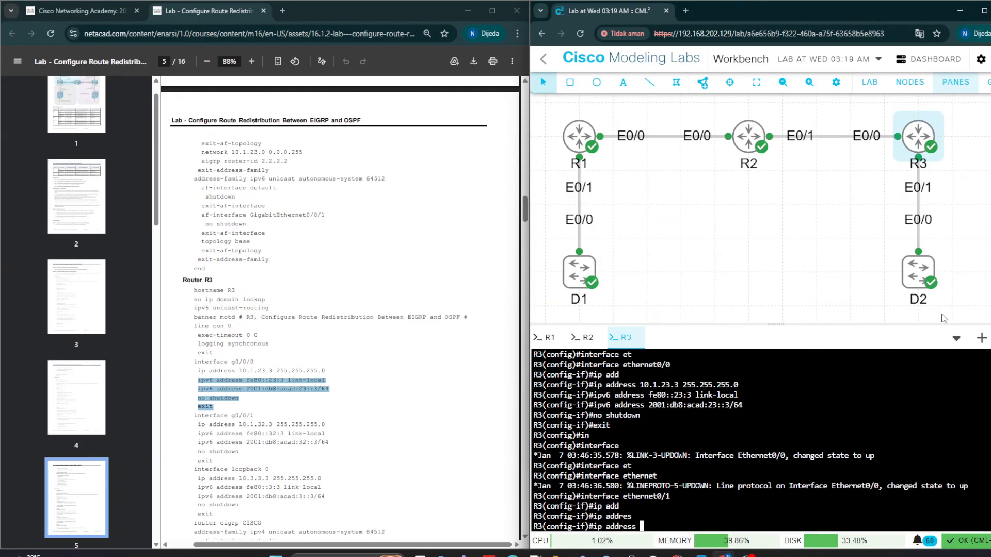
text(10.1.32.3 255.255.2)
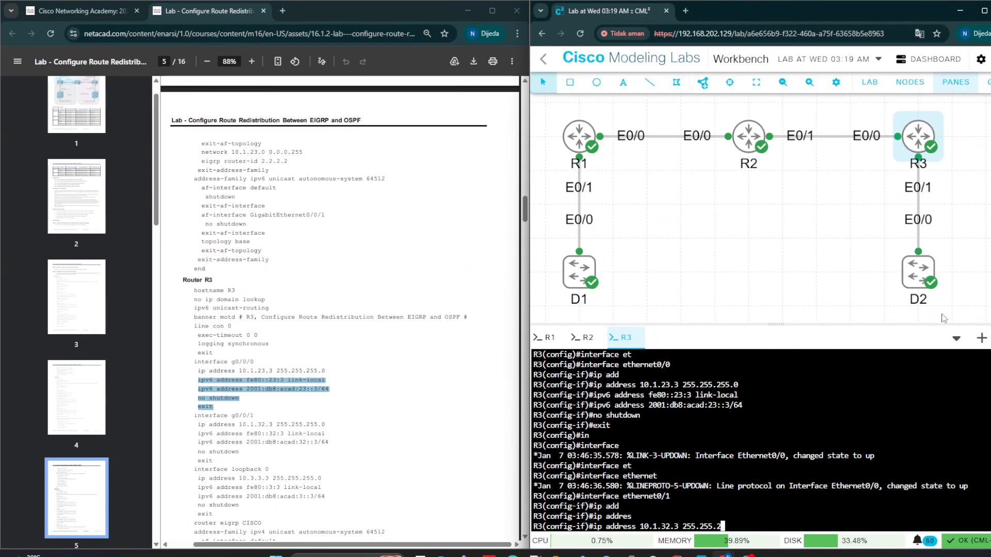
text(55.255.0)
key(Return)
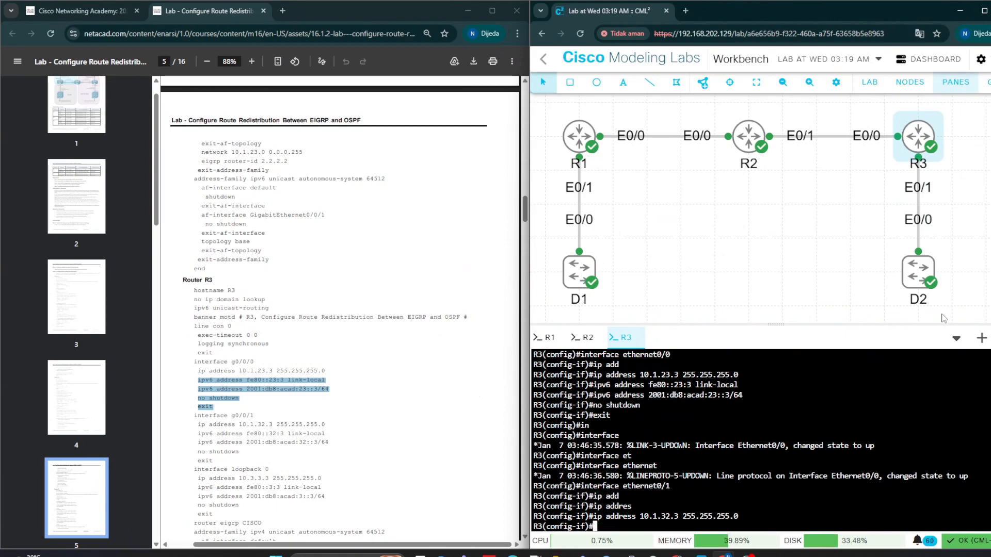
Step: Copy the guide's IPv6 addresses fe80::32:3 link-local and 2001:db8:acad:32::3/64 to Ethernet0/1, enable the interface and exit its configuration
drag(199, 433, 213, 463)
right_click(200, 443)
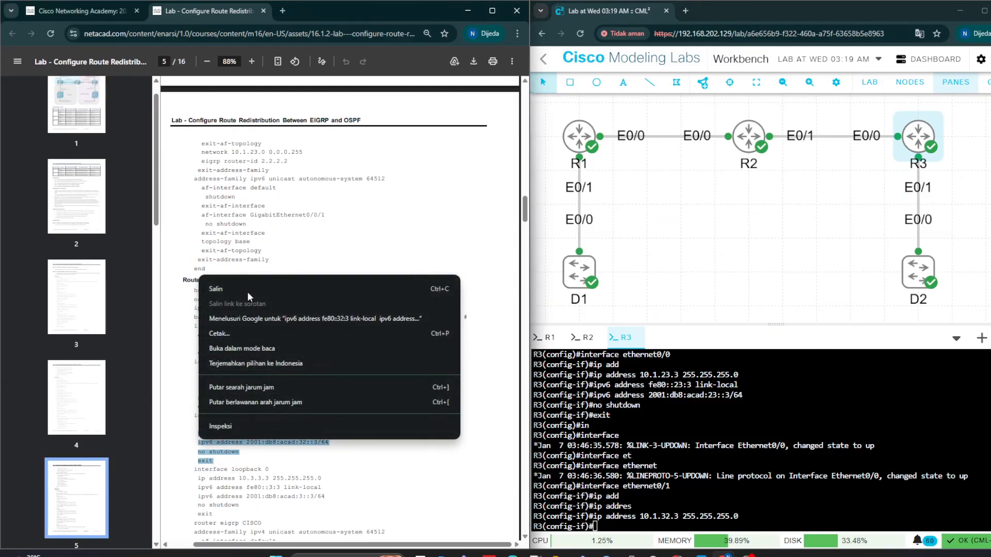
click(233, 282)
right_click(648, 477)
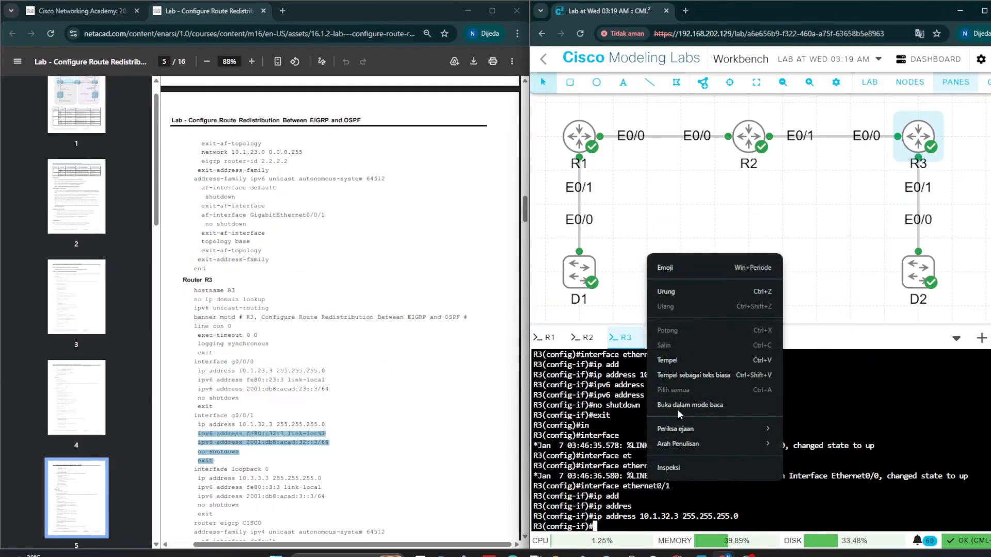
click(688, 360)
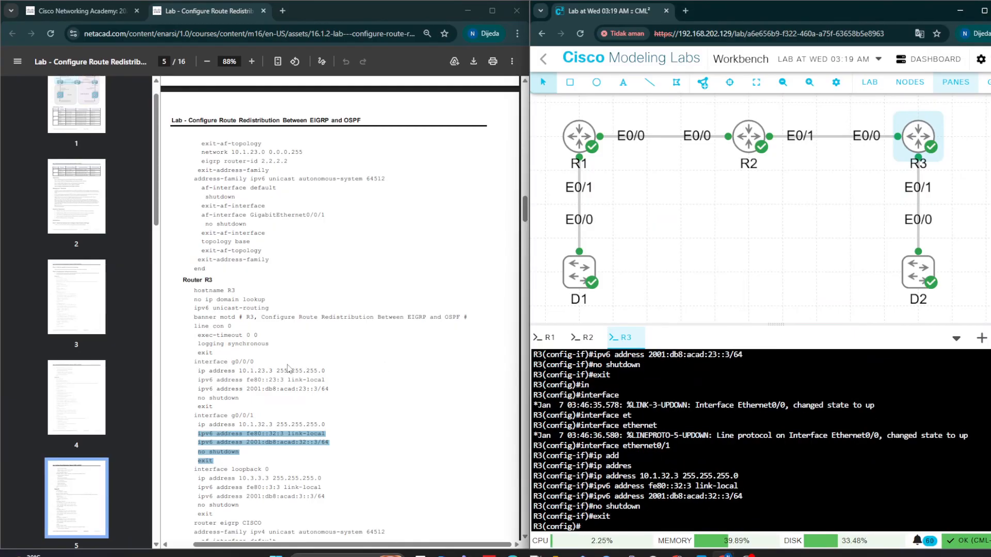
Step: Create the loopback 0 interface on R3 and enter its configuration mode
scroll(249, 415, down, 1)
click(249, 415)
drag(247, 416, 235, 426)
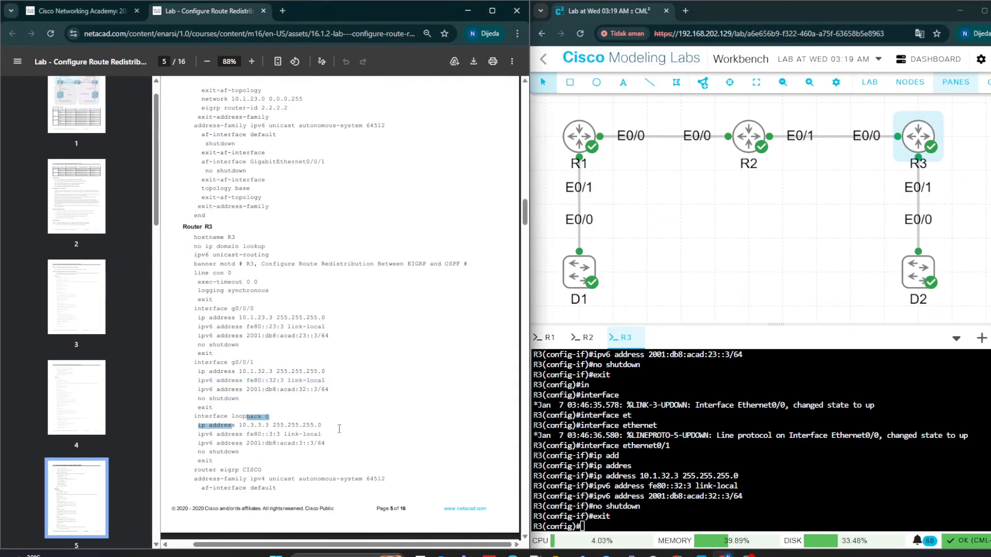
click(666, 479)
text(in)
key(Tab)
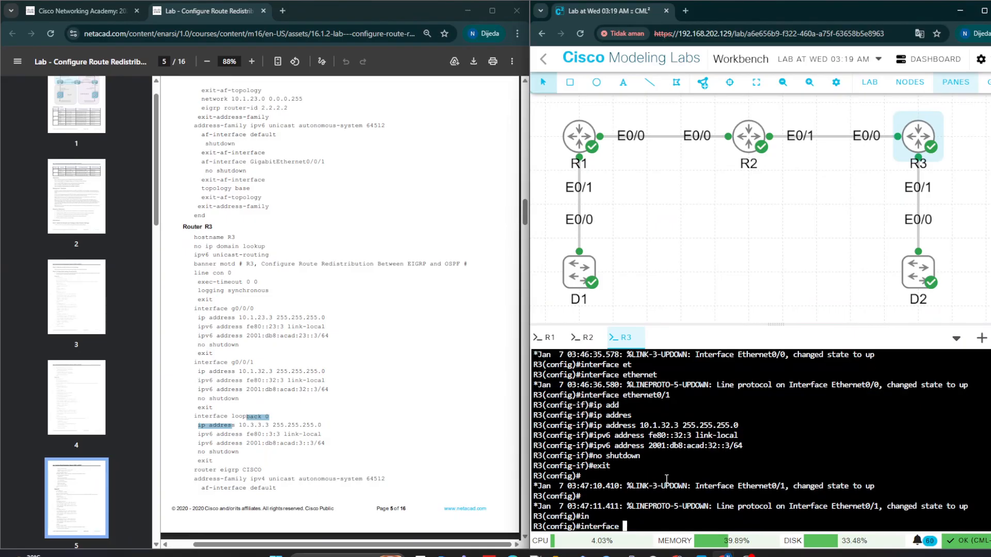
text(lo)
key(Tab)
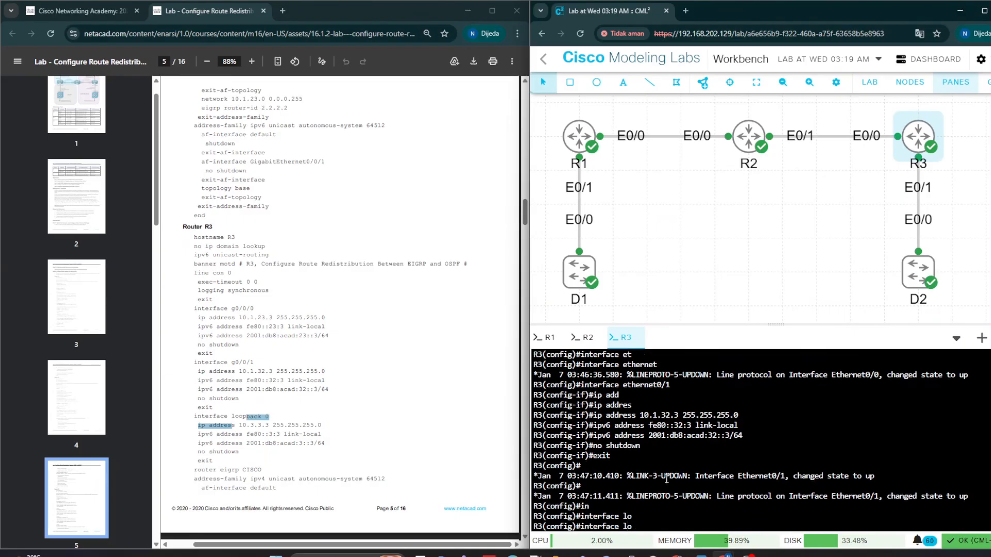
text(o)
key(Tab)
text(0)
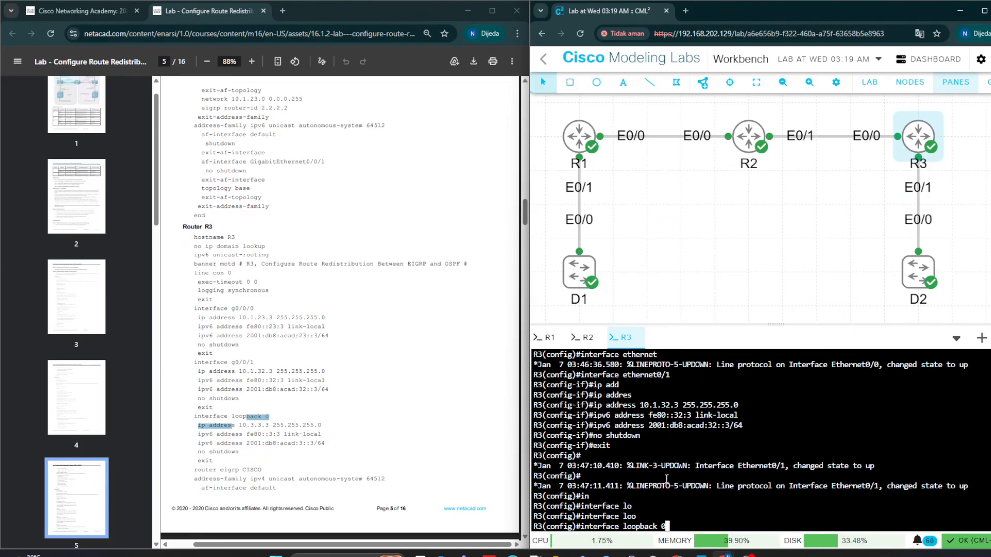
key(Return)
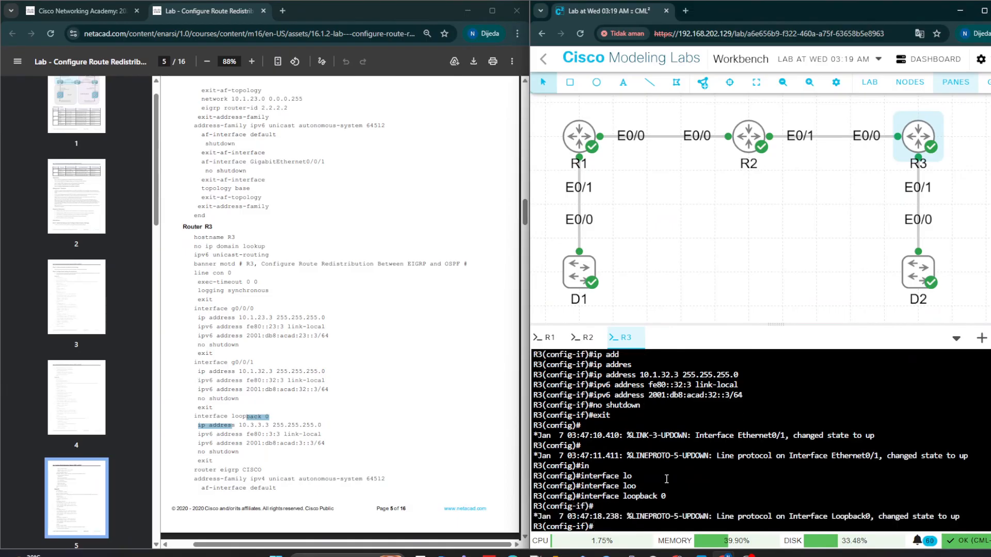
Step: Assign IPv4 address 10.3.3.3 with mask 255.255.255.0 to R3's loopback 0
text(ip add)
key(Tab)
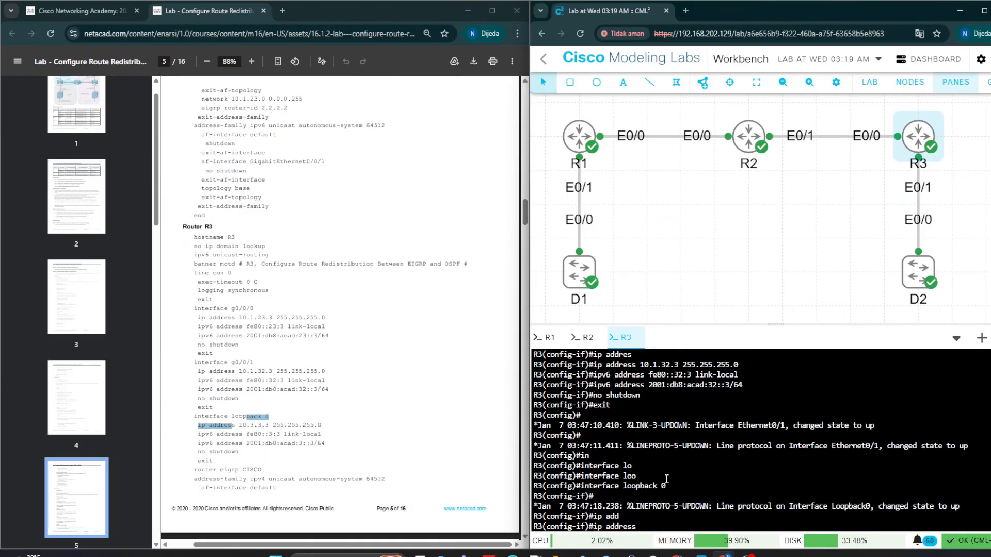
text(10.3.3.3 255.255.255.)
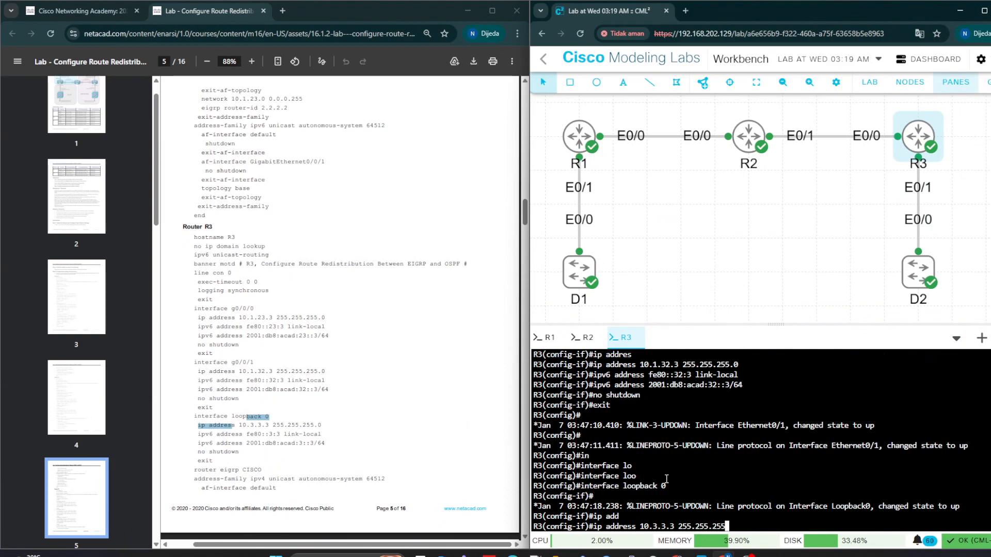
text(0)
key(Return)
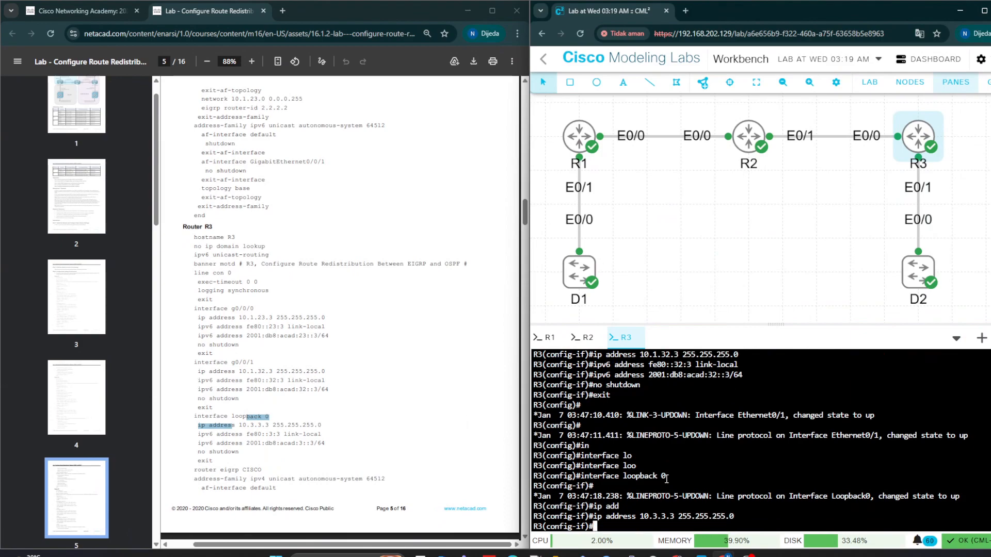
Step: Copy the guide's IPv6 addresses fe80::3:3 link-local and 2001:db8:acad:3::3/64 to loopback 0, enable the interface and exit its configuration
drag(198, 435, 210, 461)
right_click(210, 461)
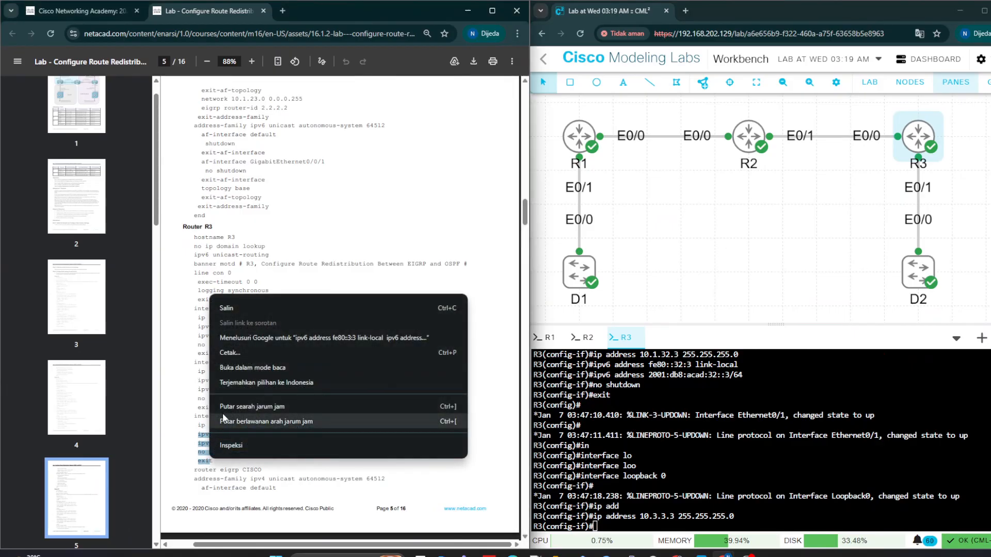
click(239, 311)
right_click(679, 477)
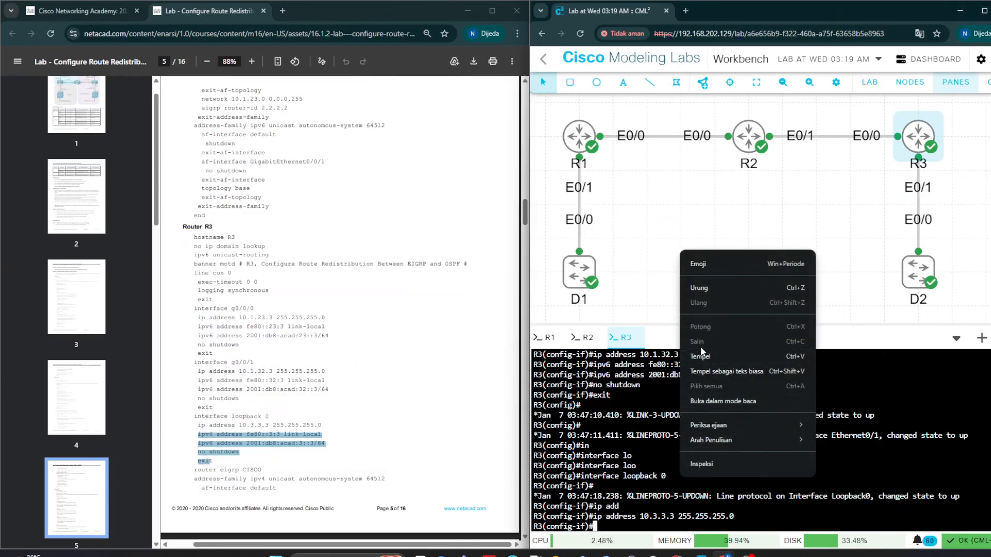
click(701, 346)
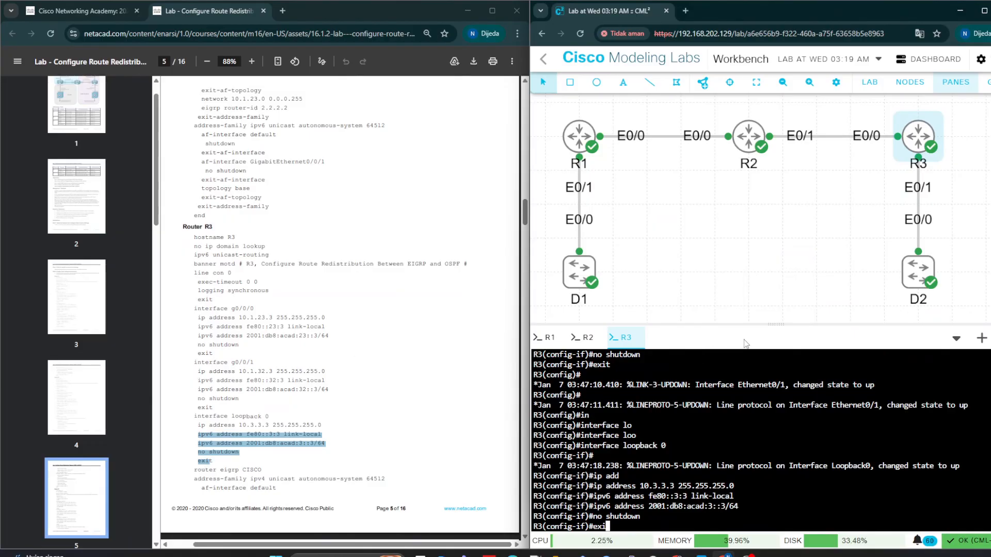
text(t)
key(Return)
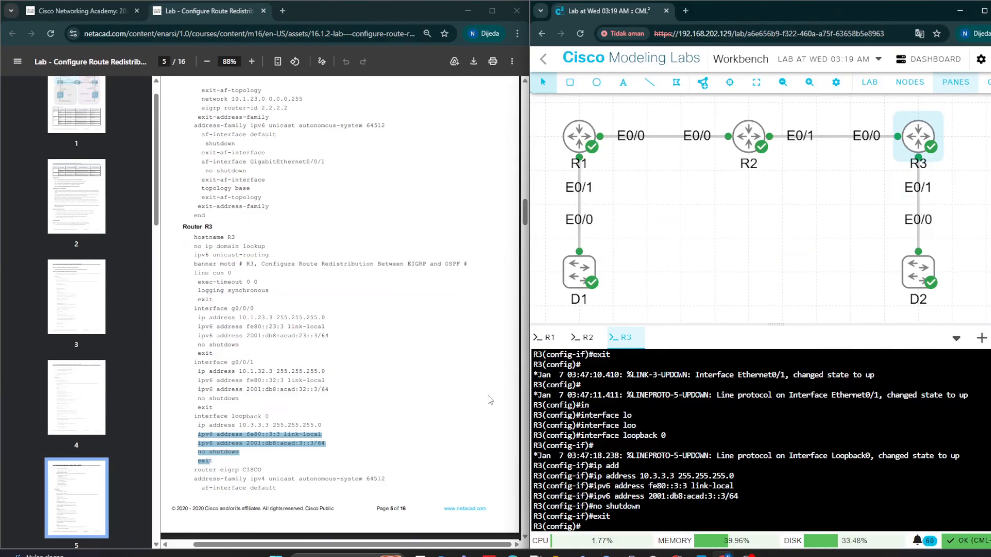
scroll(201, 419, down, 1)
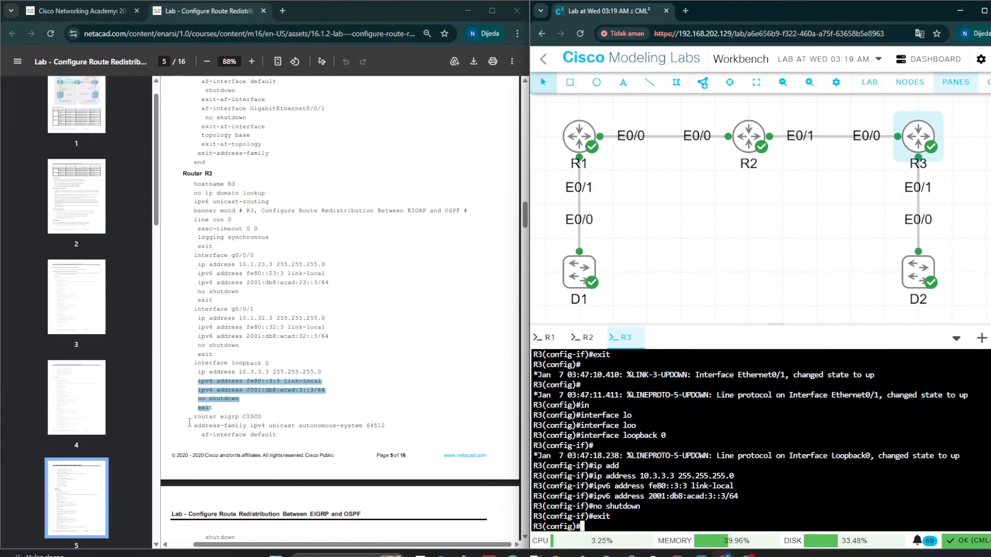
click(231, 429)
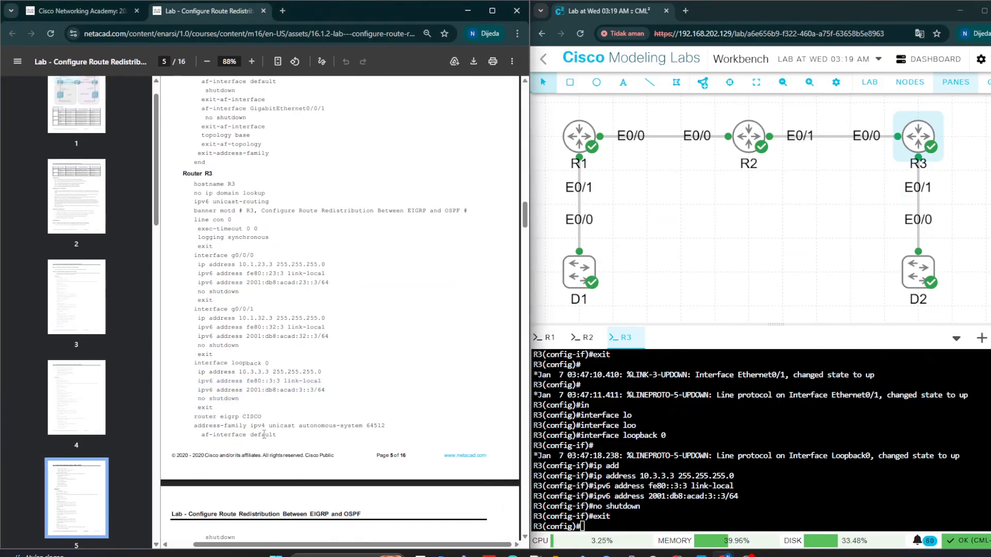
click(833, 546)
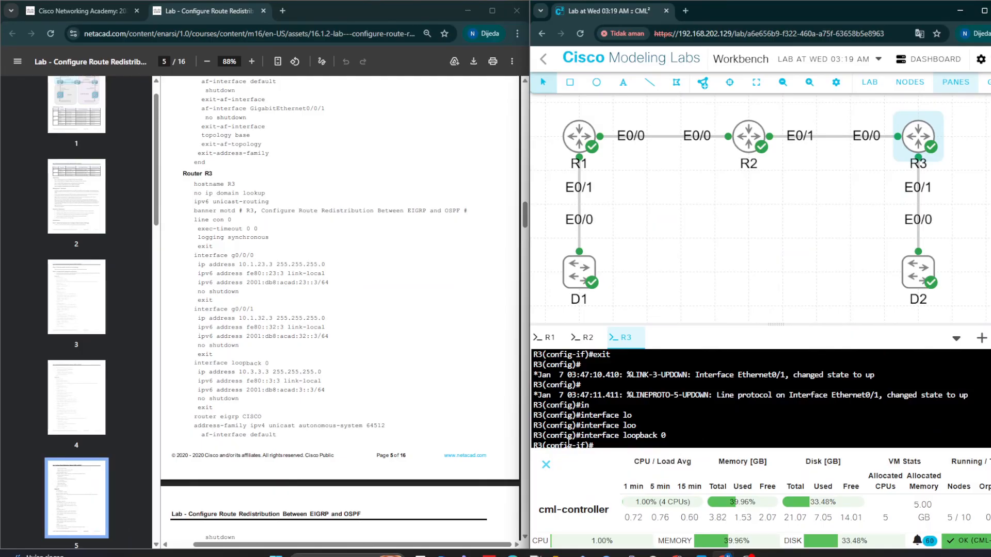
click(546, 466)
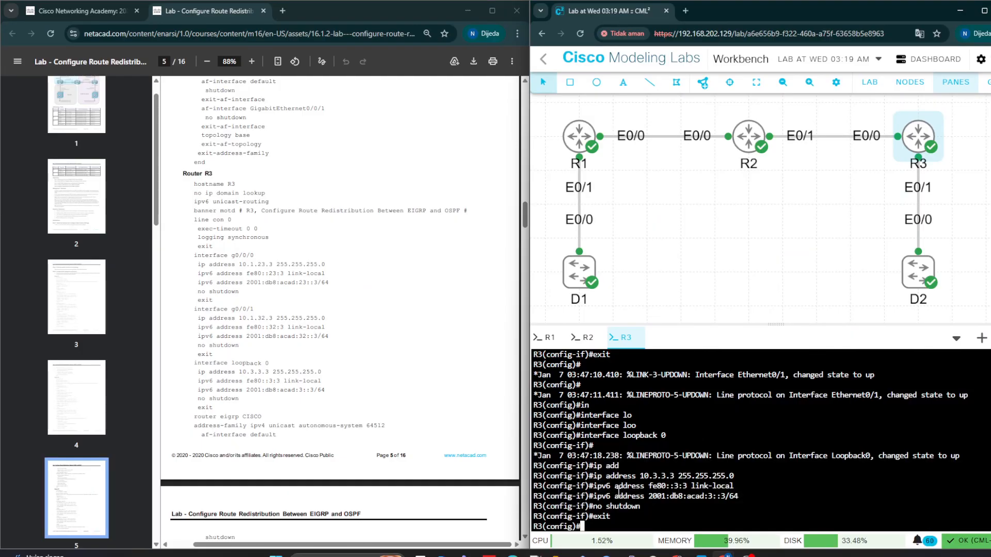
Step: Start the named EIGRP process CISCO on R3
text(ro)
key(Tab)
text(ut)
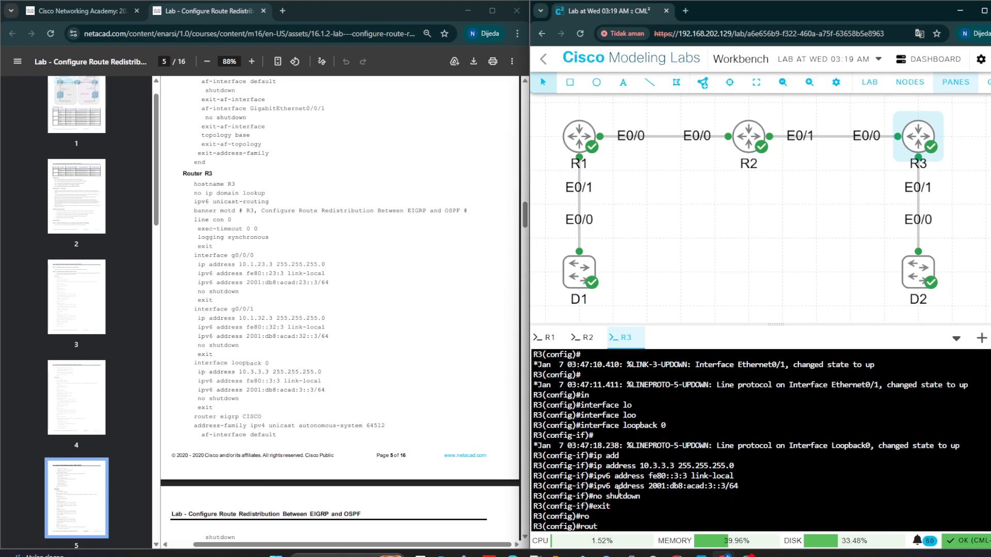
text(er)
key(Tab)
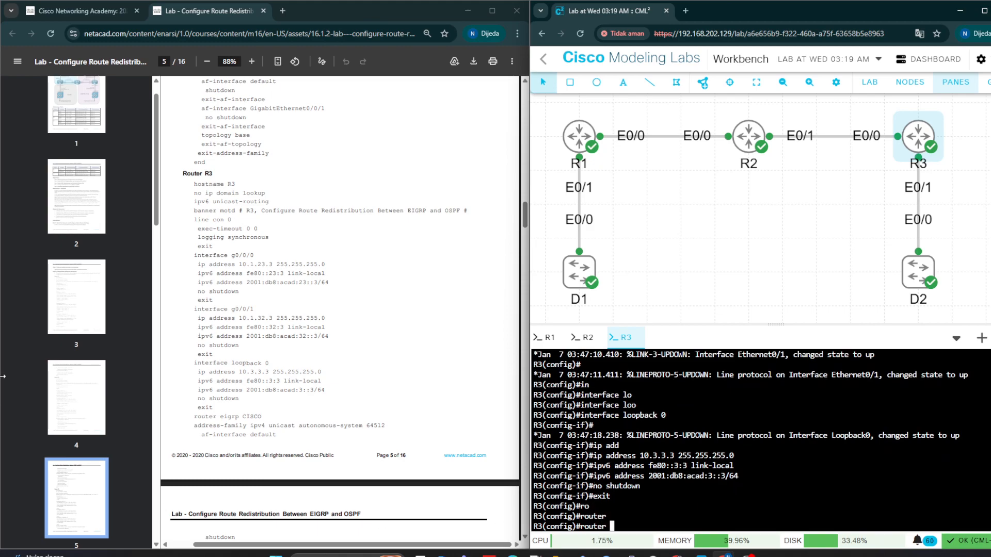
scroll(237, 426, down, 1)
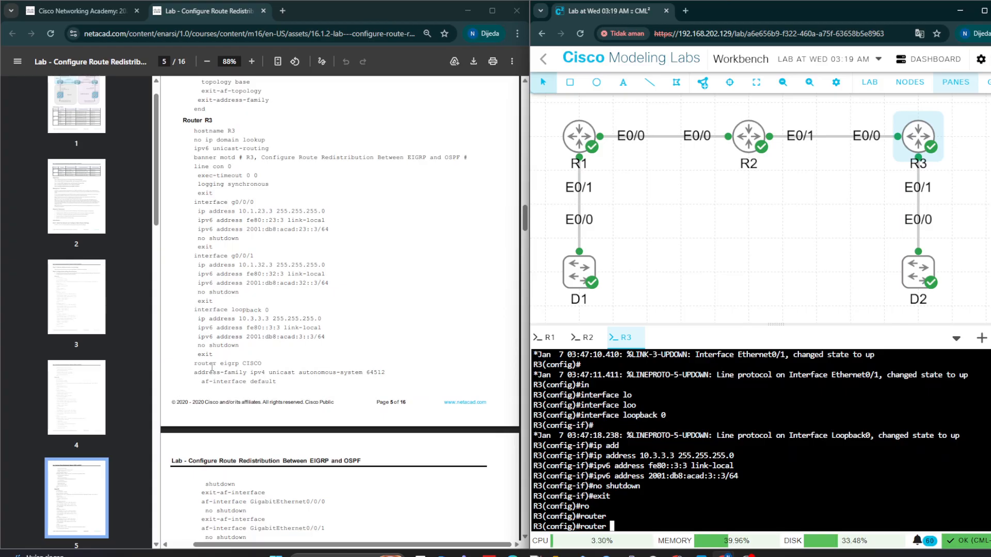
drag(192, 363, 264, 373)
click(655, 512)
text(ei)
key(Tab)
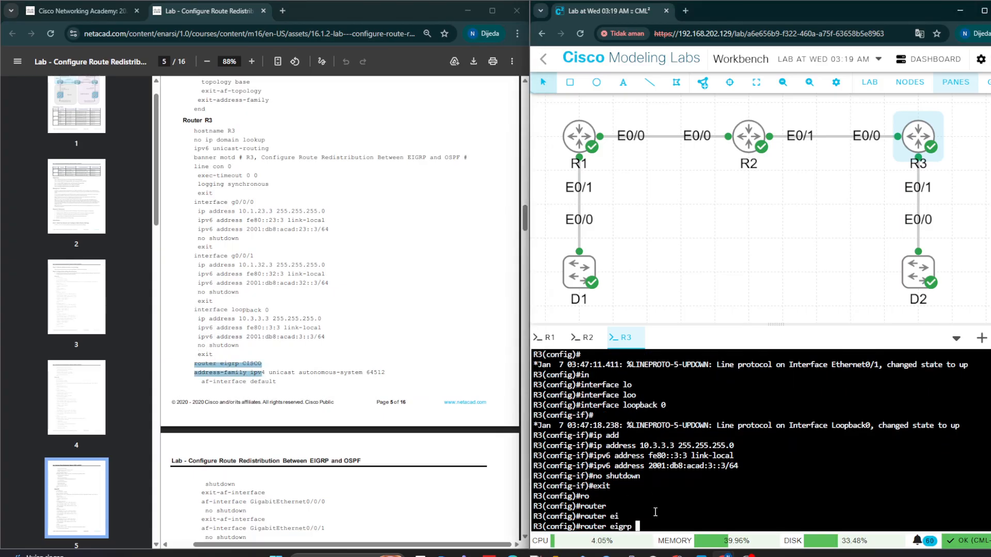
text(CI)
key(Tab)
text(SCO)
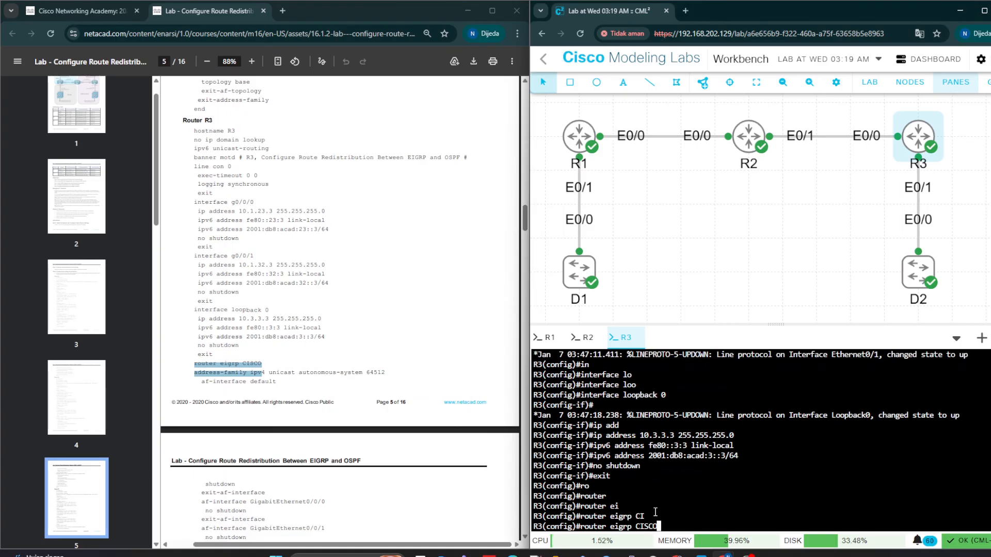
key(Return)
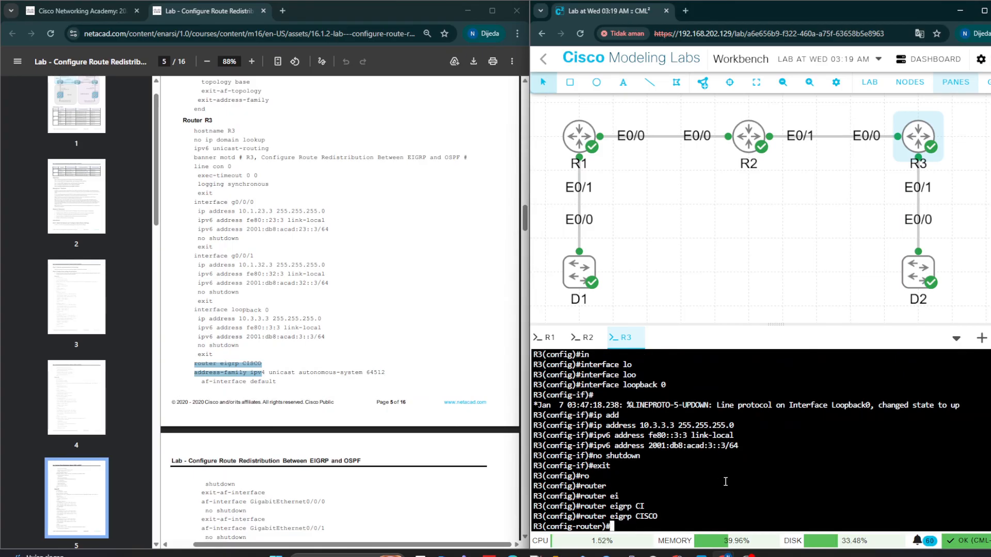
Step: Enter the IPv4 unicast address family for autonomous system 64512 in R3's EIGRP process
text(add)
key(Tab)
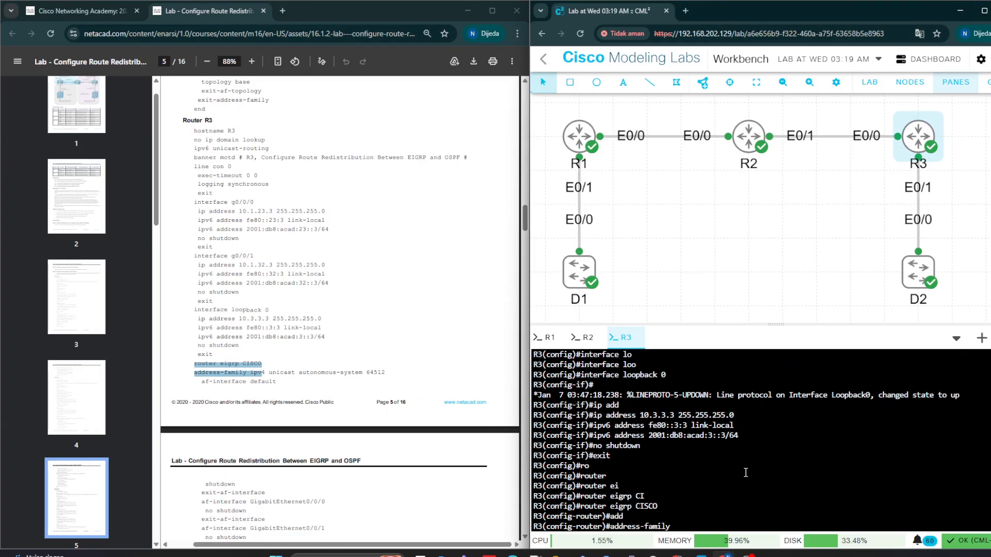
text(ipv4 uni)
key(Tab)
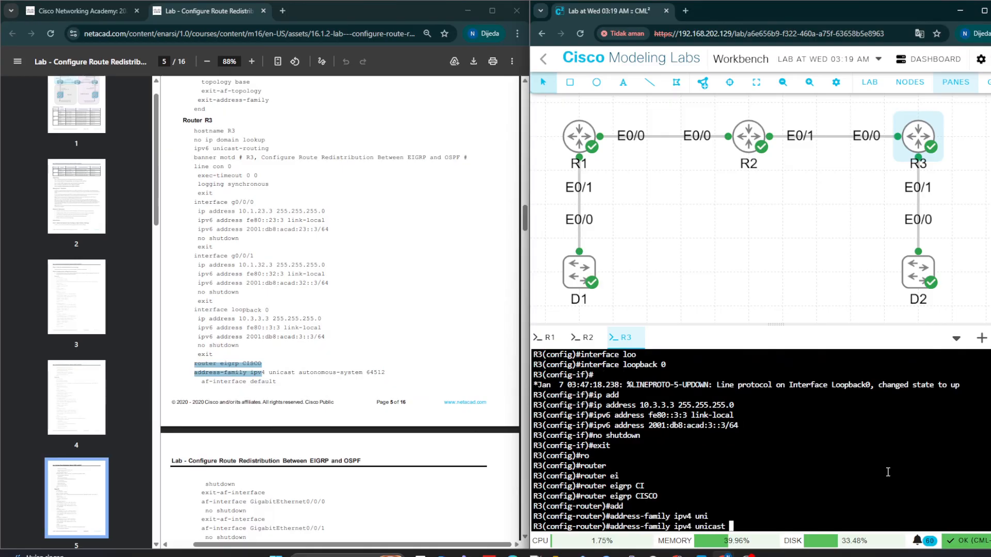
text(au)
key(Tab)
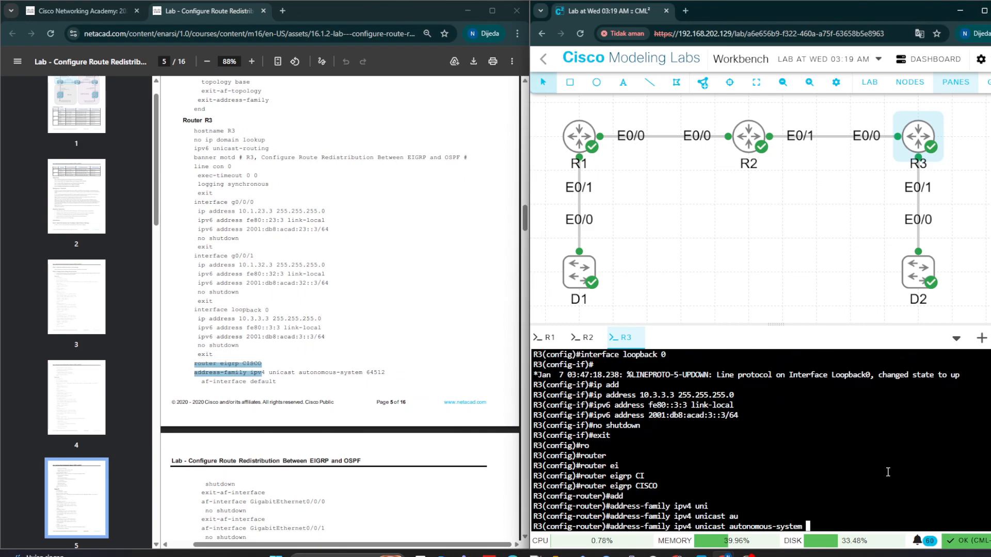
text(64512)
key(Return)
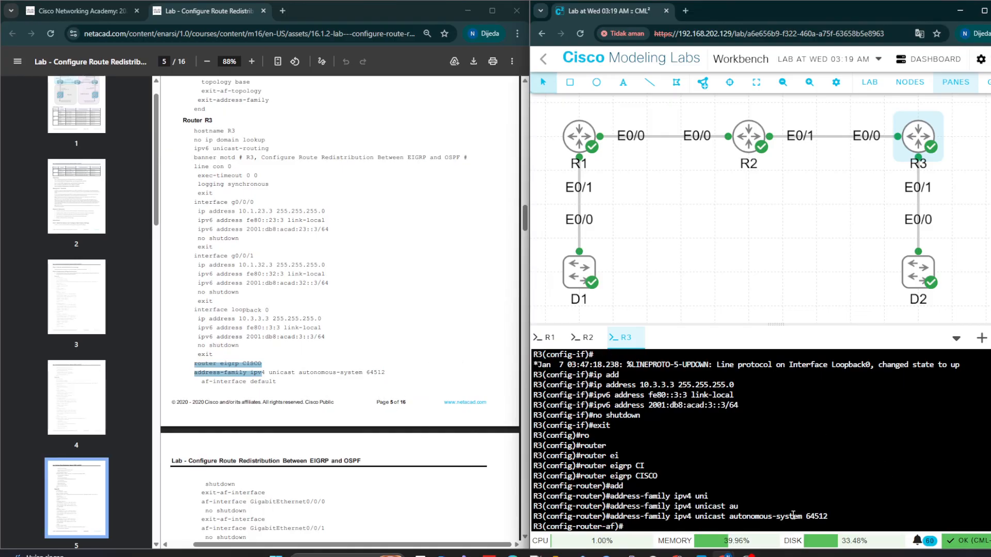
Step: Enter the default af-interface configuration within R3's IPv4 EIGRP address family
text(af)
text(-)
key(Tab)
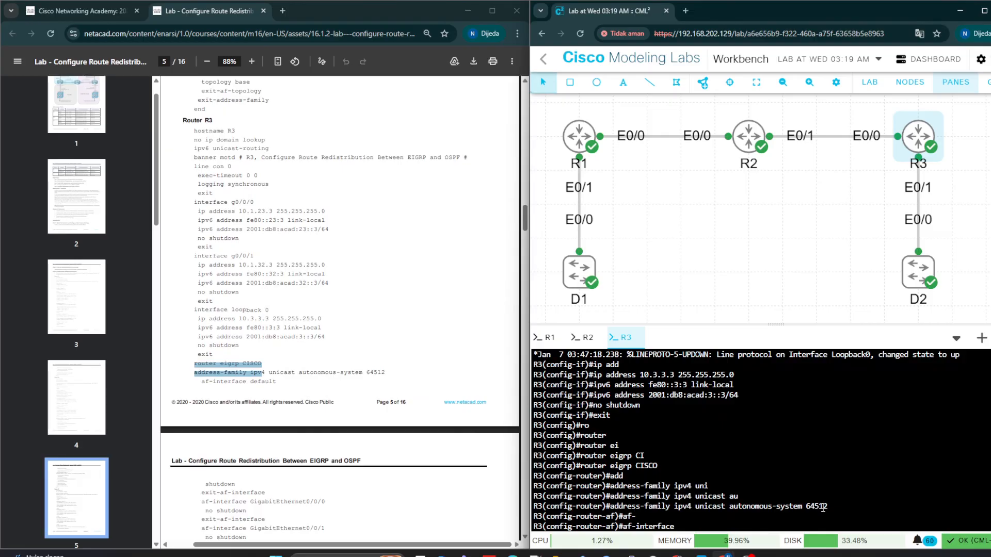
text(de)
key(Tab)
key(Return)
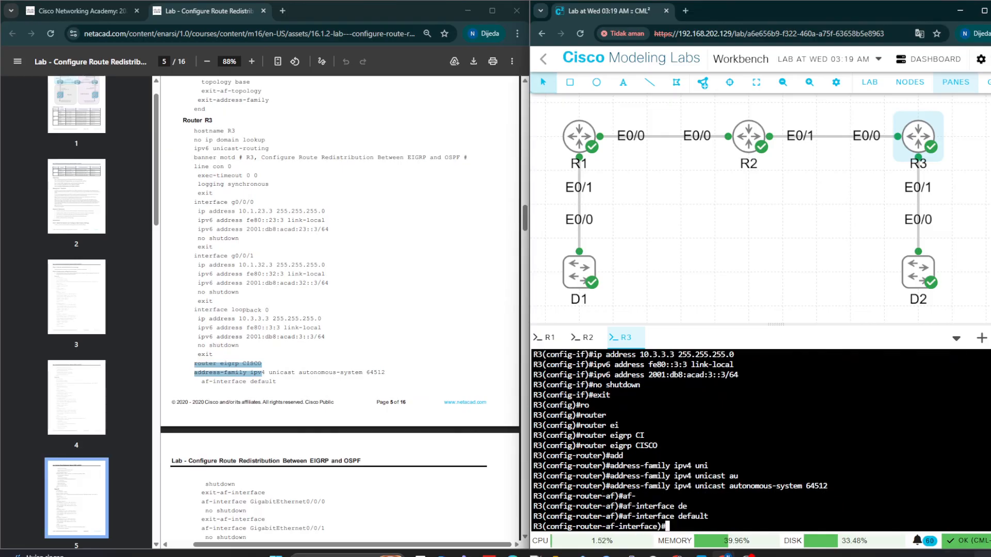
Step: Shut down EIGRP on the default af-interface and exit back to the address-family configuration
scroll(388, 472, down, 2)
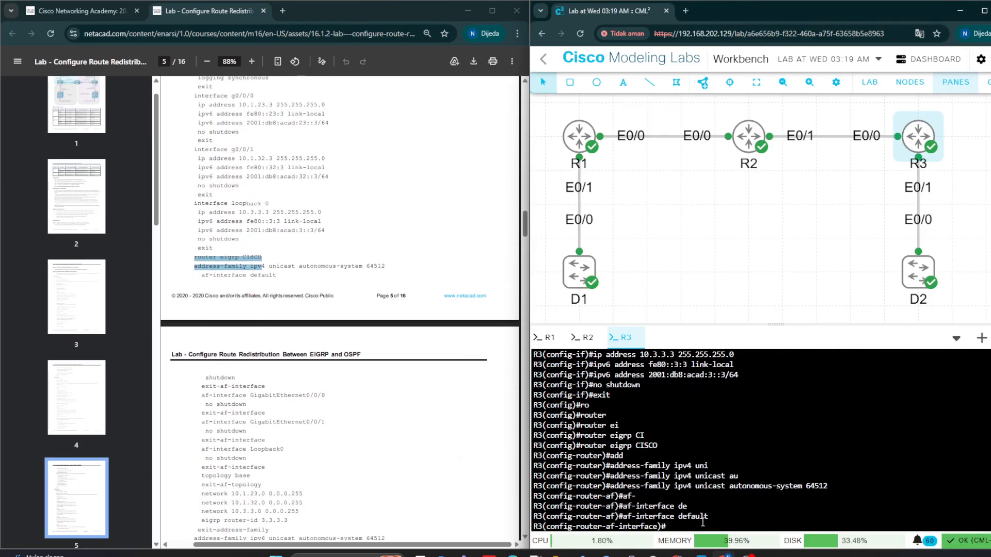
text(sh)
key(Tab)
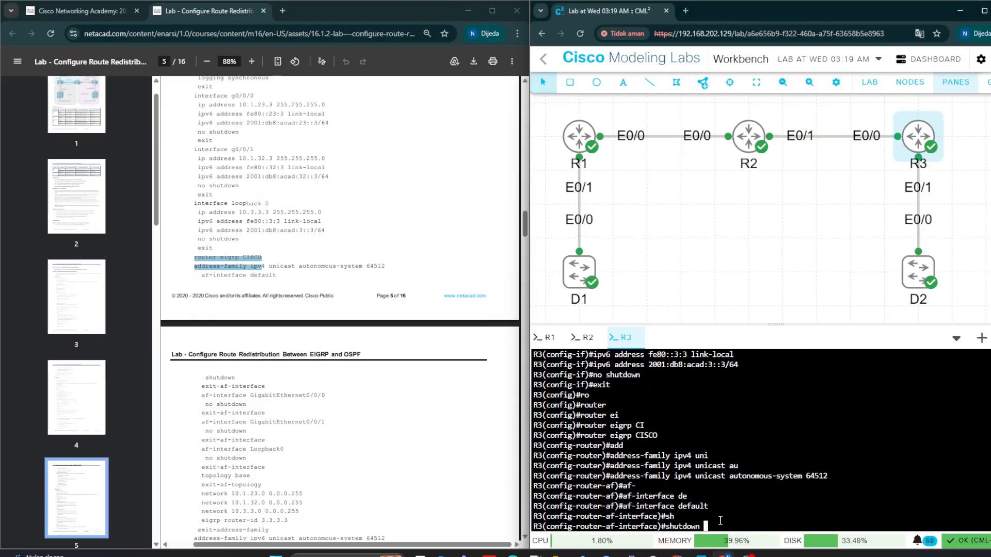
key(Return)
text(exu)
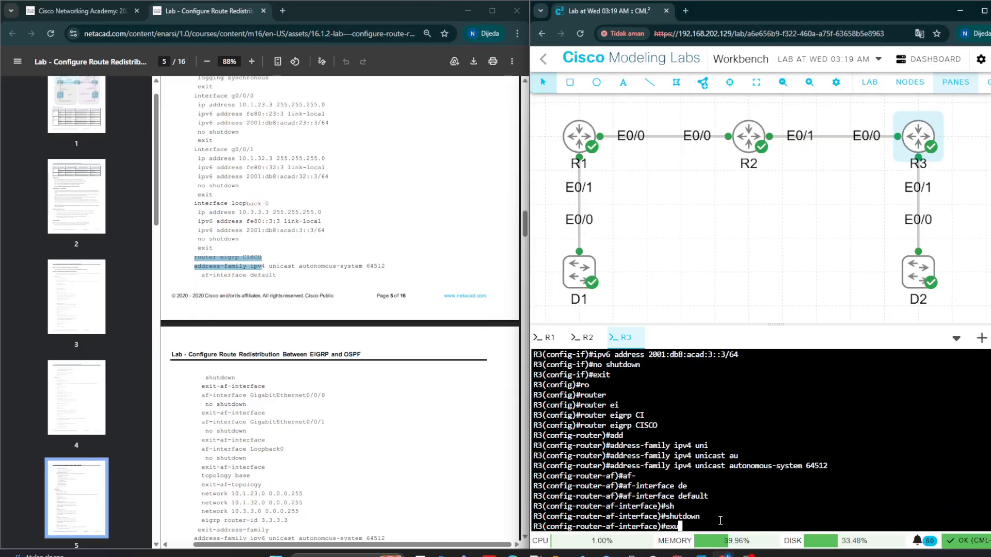
key(Tab)
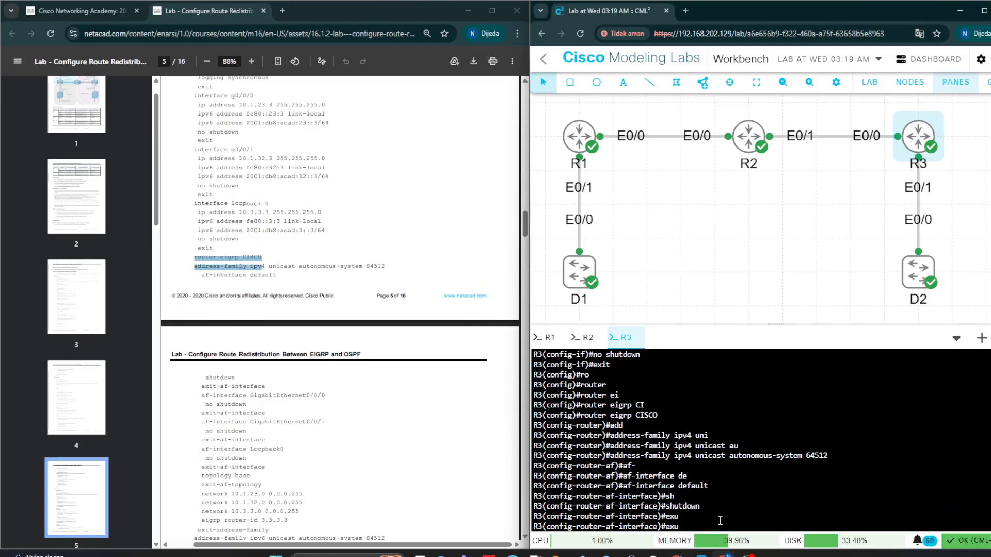
key(BackSpace)
text(i)
key(Tab)
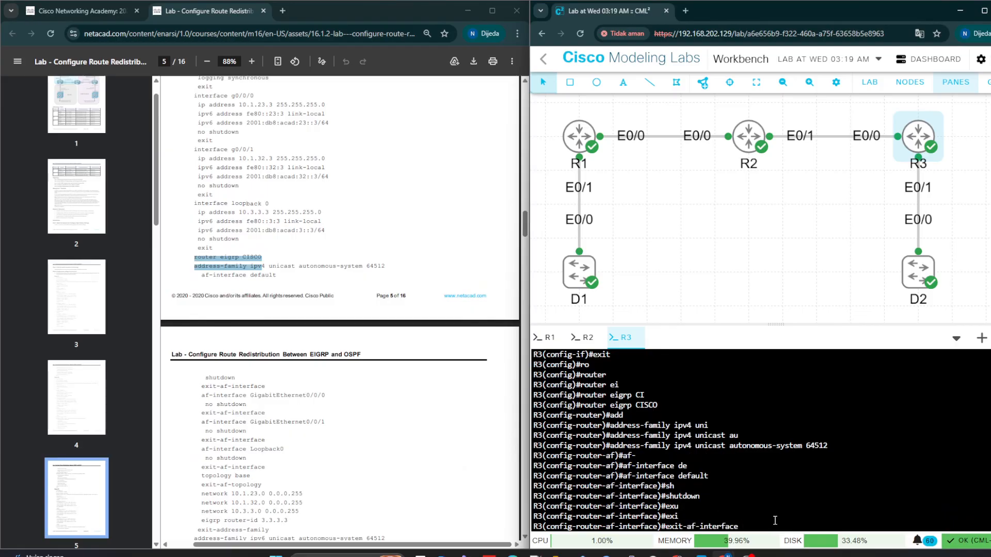
key(Return)
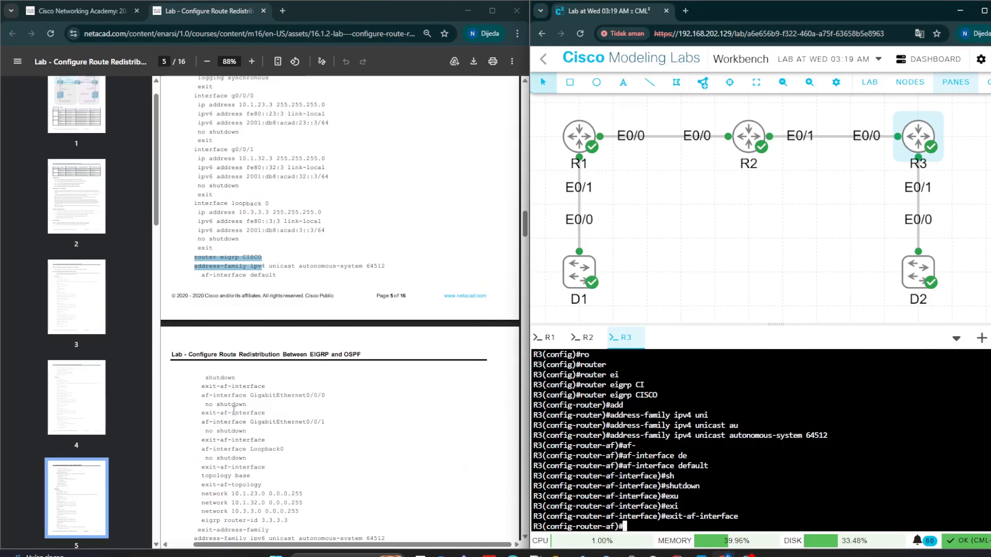
Step: Enter the af-interface configuration for Ethernet0/0 in R3's IPv4 EIGRP address family
drag(202, 396, 228, 396)
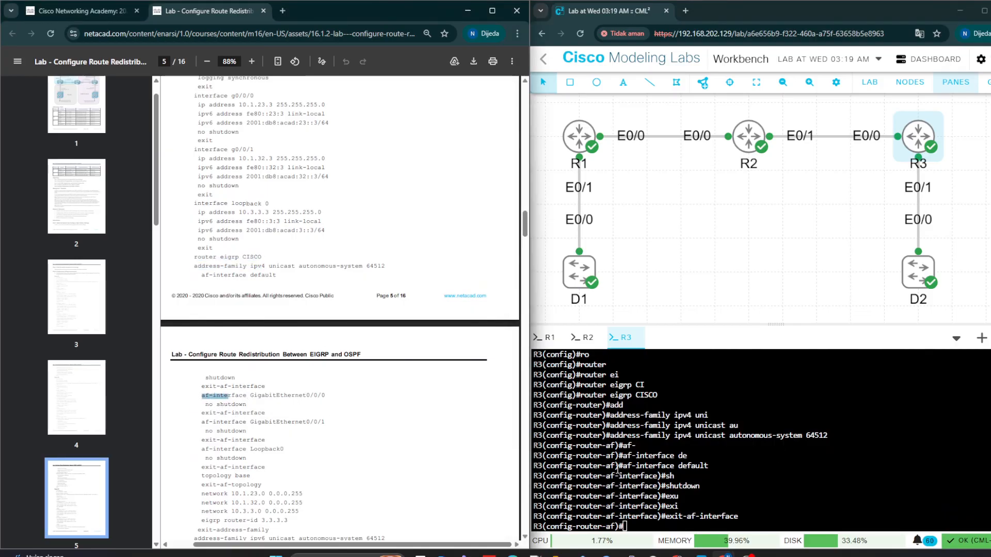
click(682, 480)
text(af)
key(Tab)
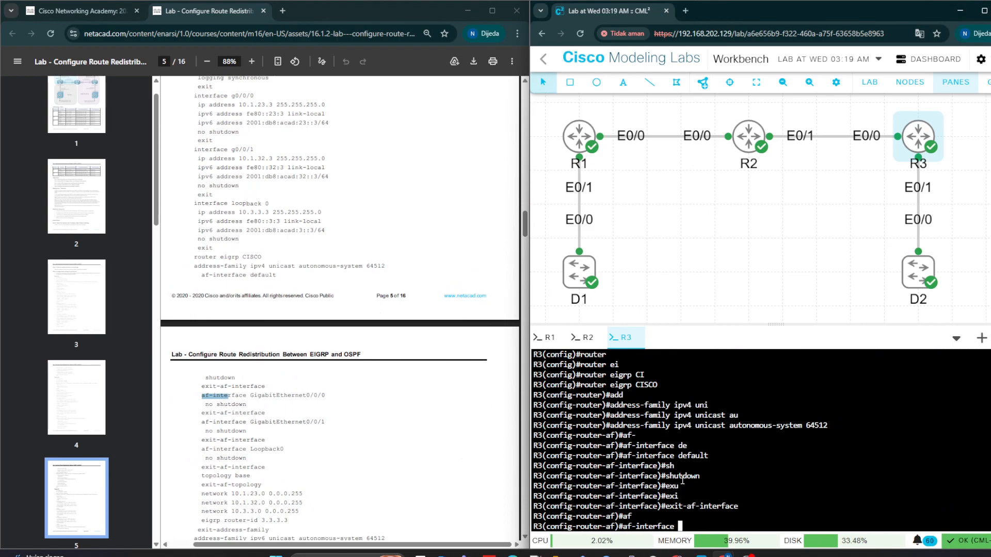
text(et)
key(Tab)
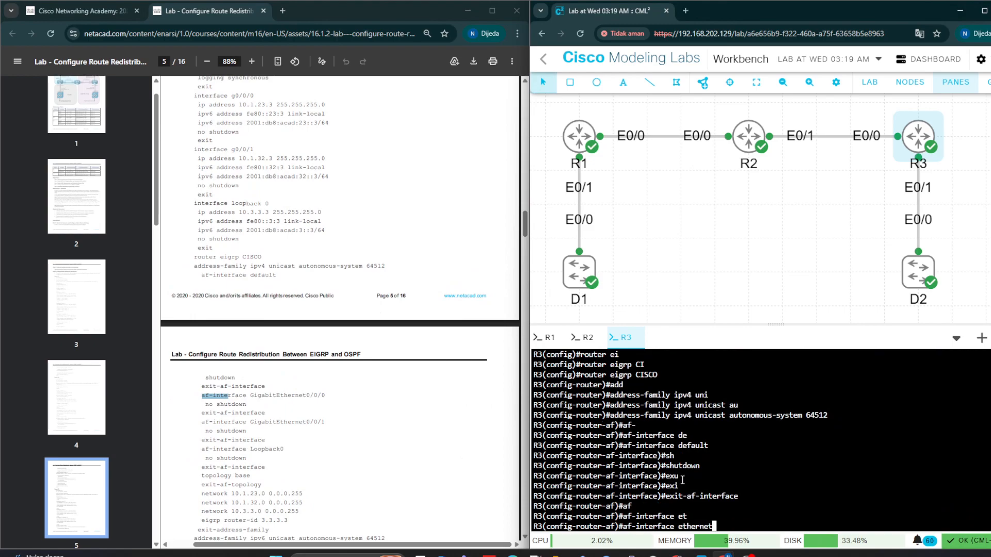
text(0/0)
key(Return)
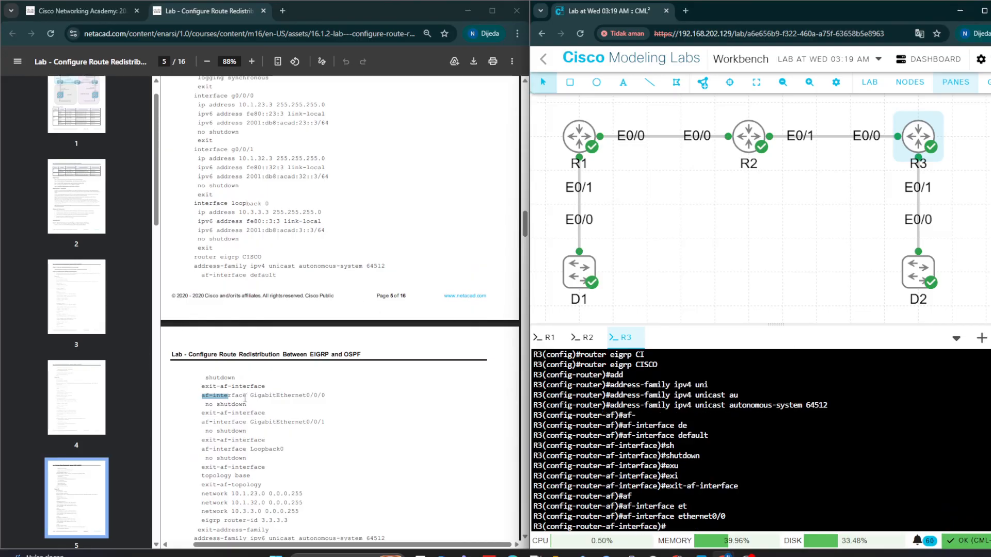
Step: Enable EIGRP on Ethernet0/0 with no shutdown and exit its af-interface configuration
text(no sh)
key(Tab)
key(Return)
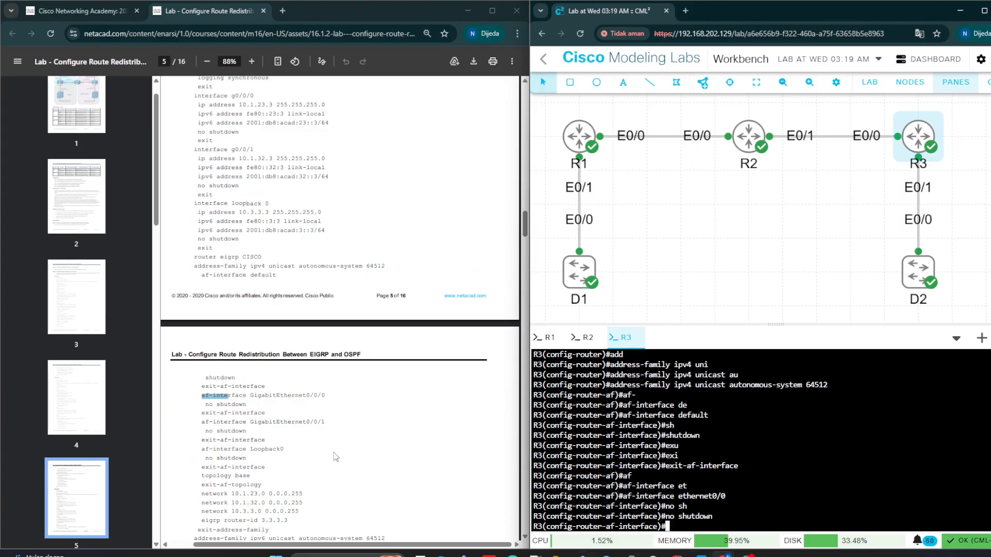
drag(195, 412, 326, 433)
click(606, 453)
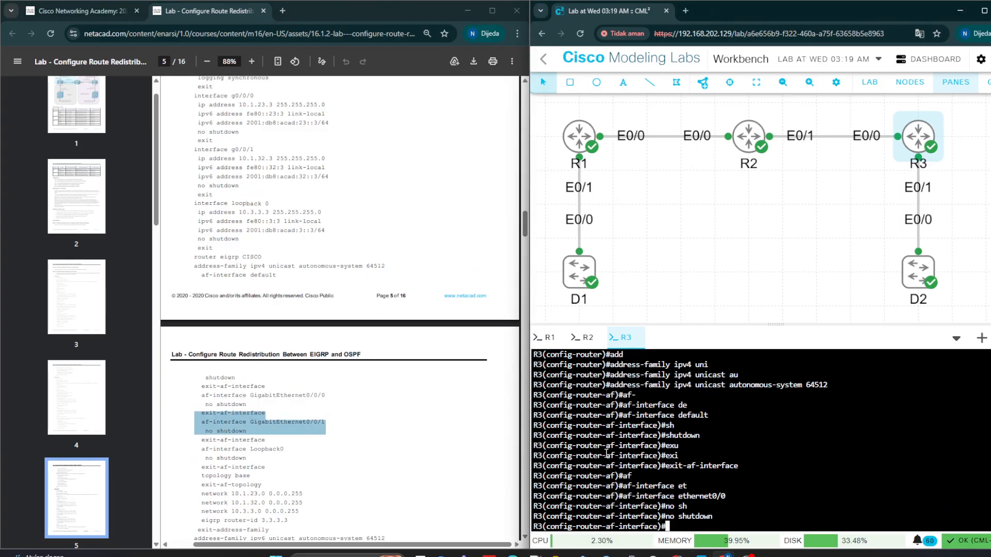
text(e)
text(xi)
key(Tab)
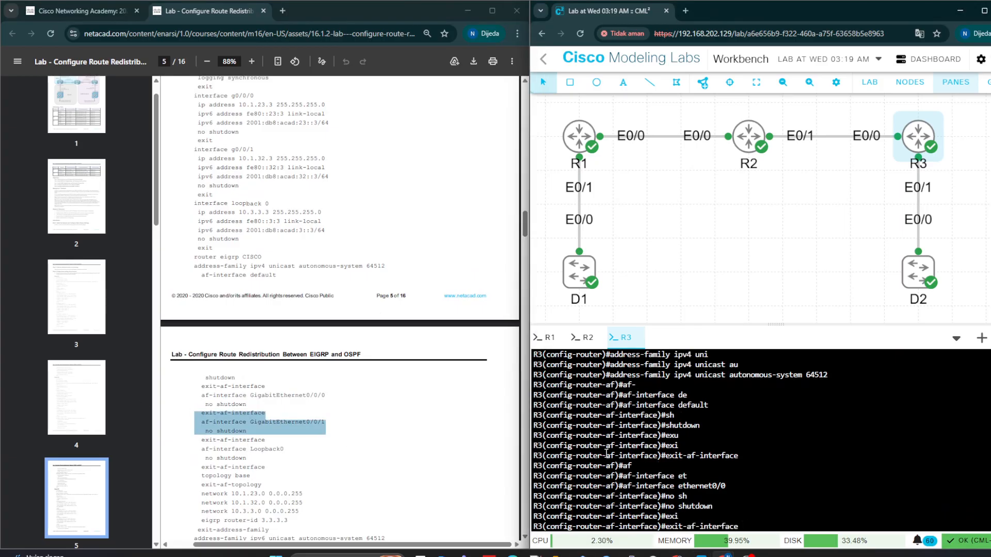
key(Return)
Step: Enter the af-interface configuration for Ethernet0/1 in R3's IPv4 EIGRP address family
text(af)#af)
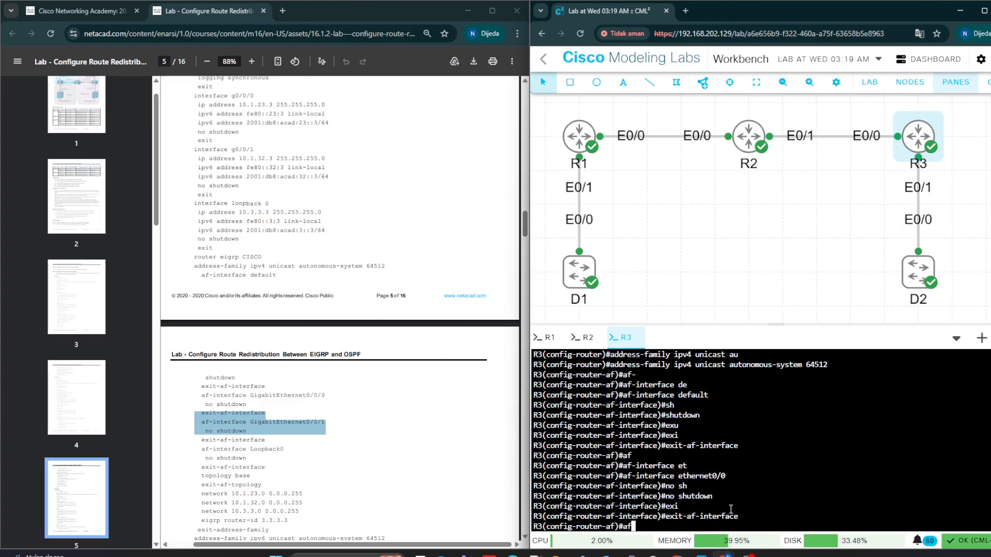
key(Tab)
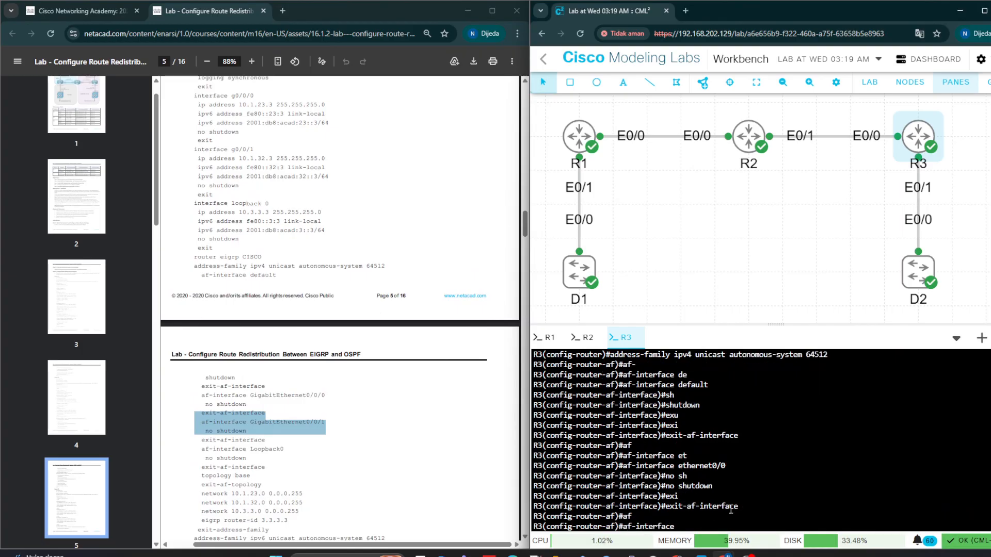
text(et)
key(Tab)
text(0/1)
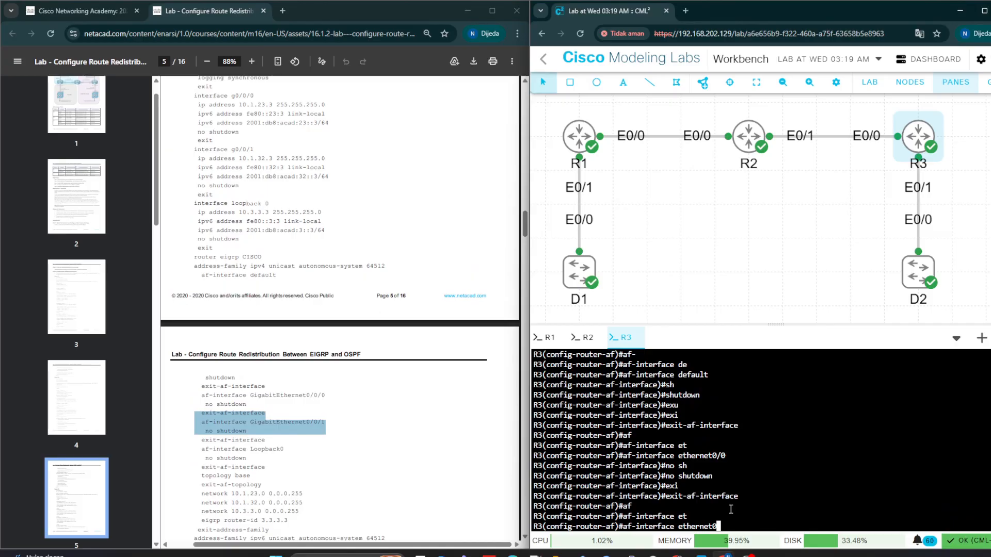
key(Return)
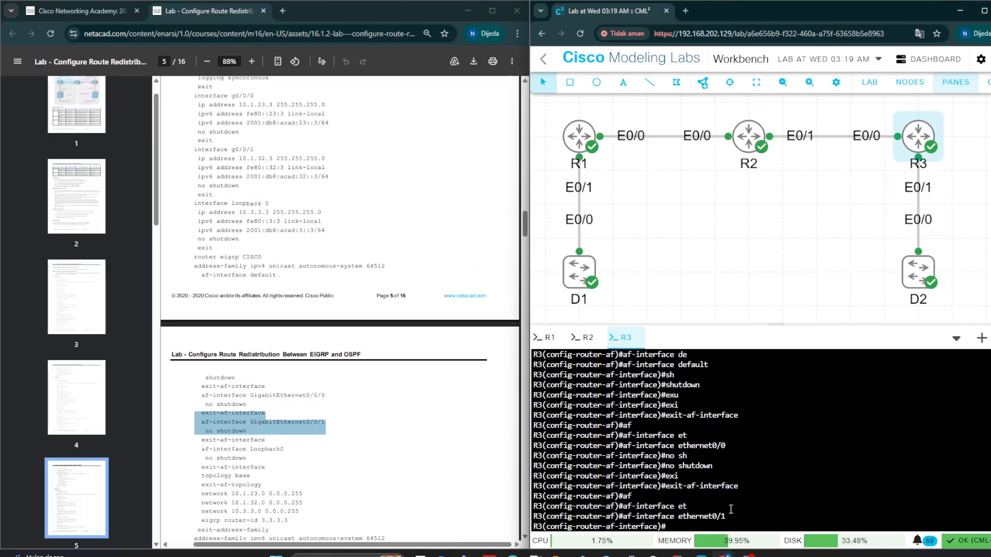
text(af)
key(Tab)
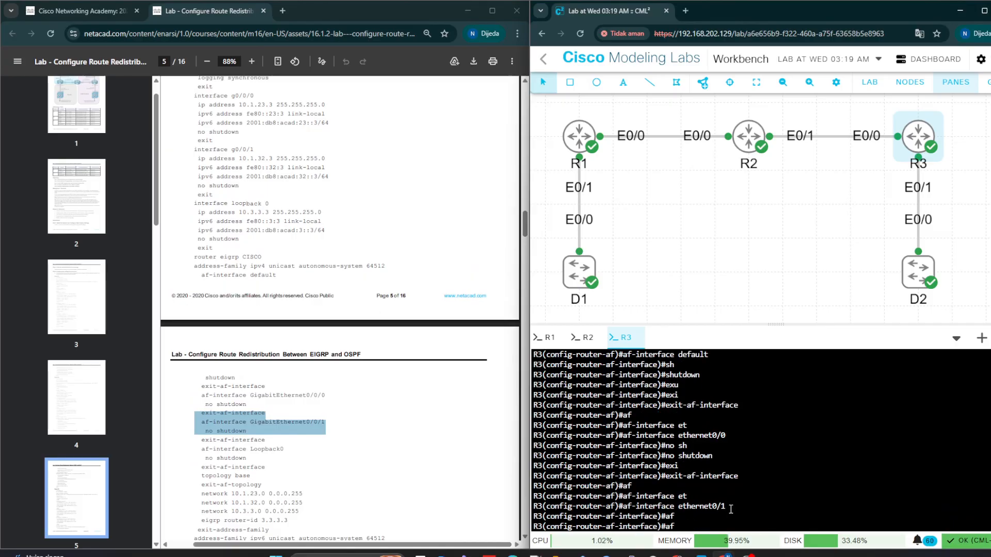
key(BackSpace)
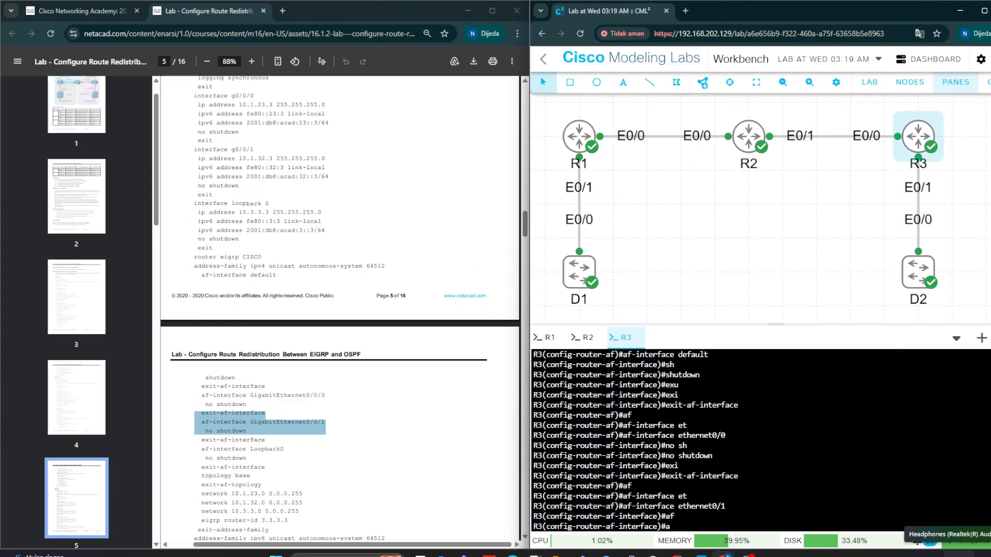
text(f-)
key(Return)
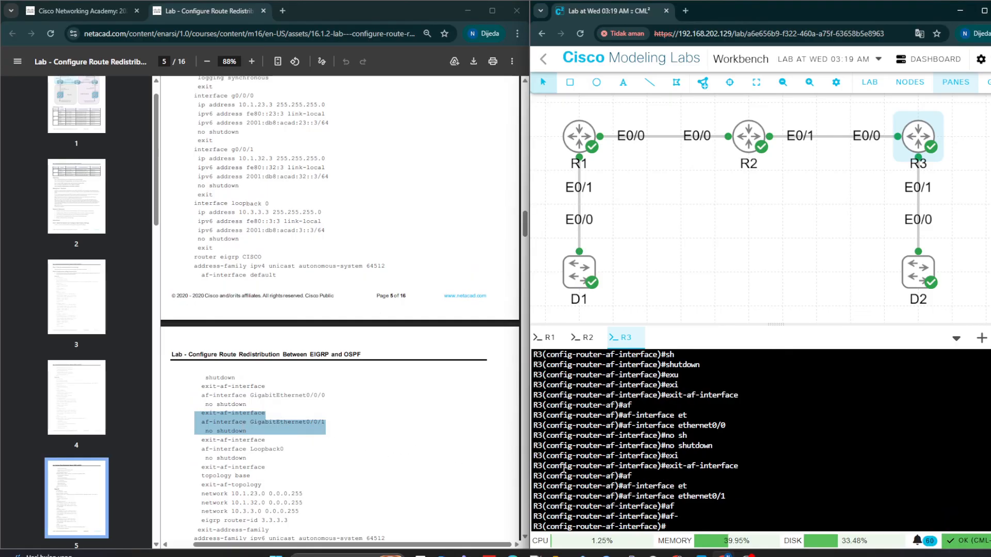
Step: Enable EIGRP on Ethernet0/1 with no shutdown and exit to R3's IPv4 address-family configuration
text(no sh)
key(Tab)
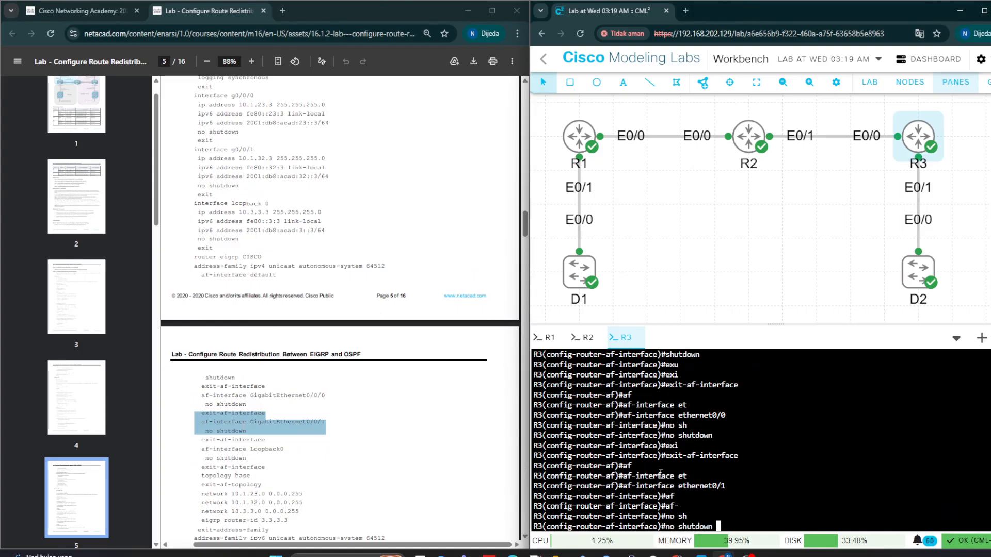
key(Return)
text(af-interface)#a)
key(Tab)
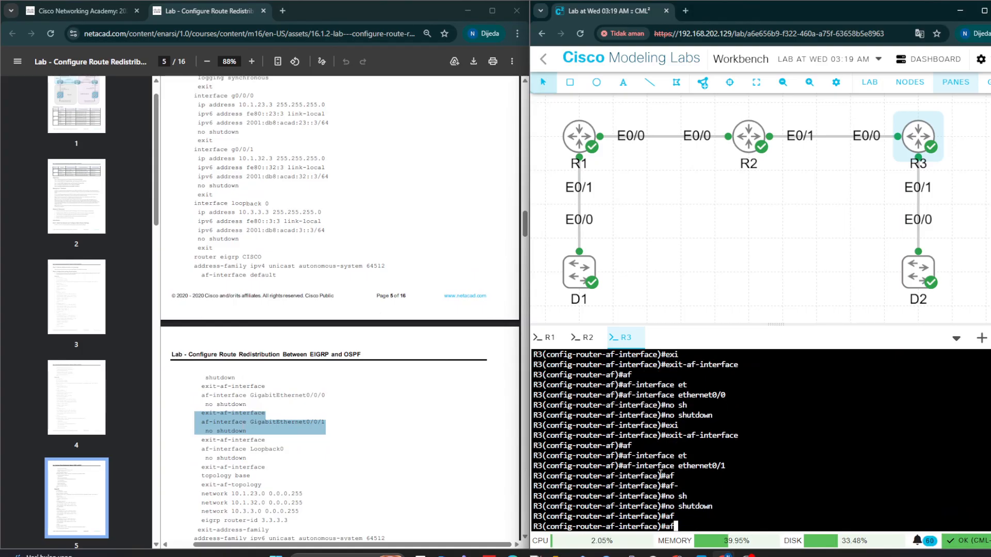
key(BackSpace)
key(BackSpace)
text(exit)
key(Return)
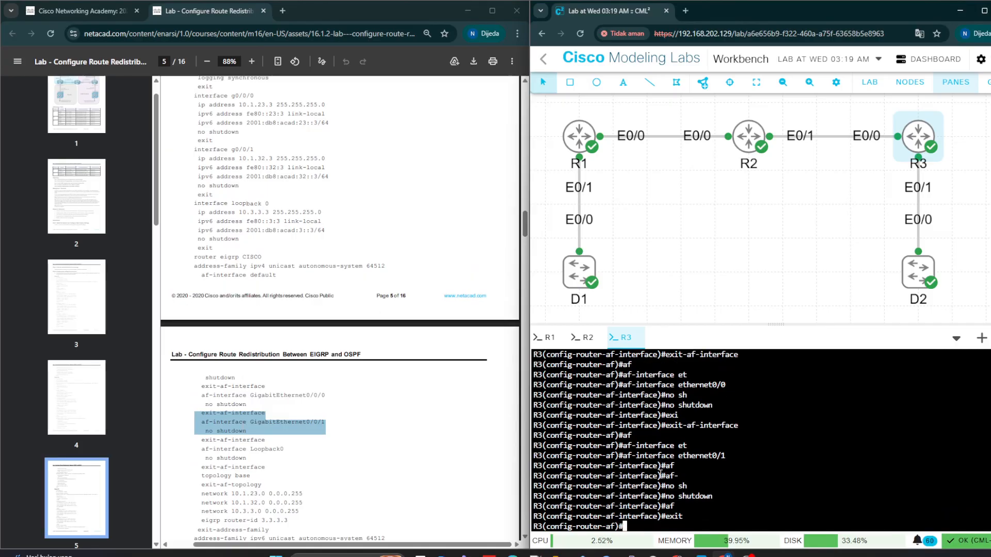
Step: Enter the af-interface configuration for Loopback 0 in R3's IPv4 EIGRP address family
text(af)
key(Tab)
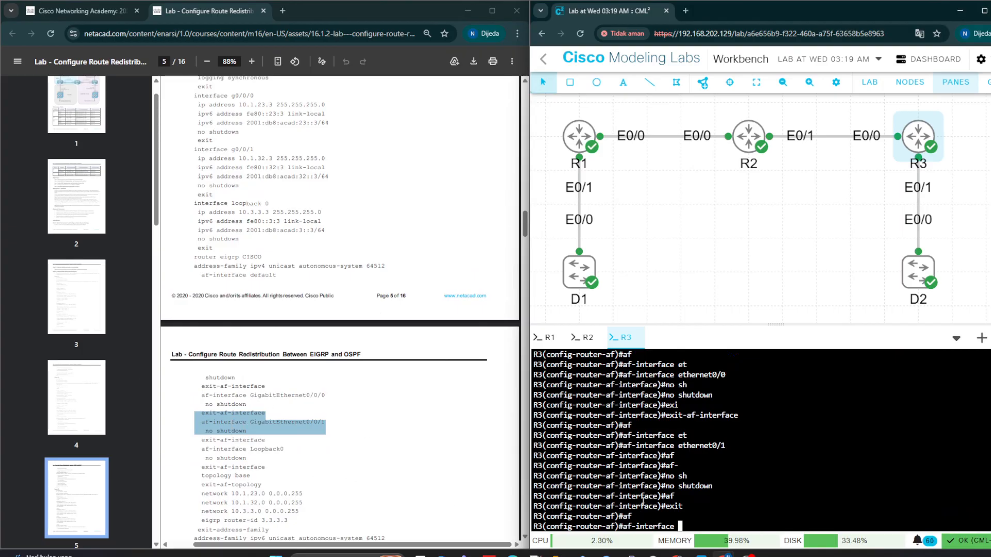
text(loo)
key(Tab)
text(0)
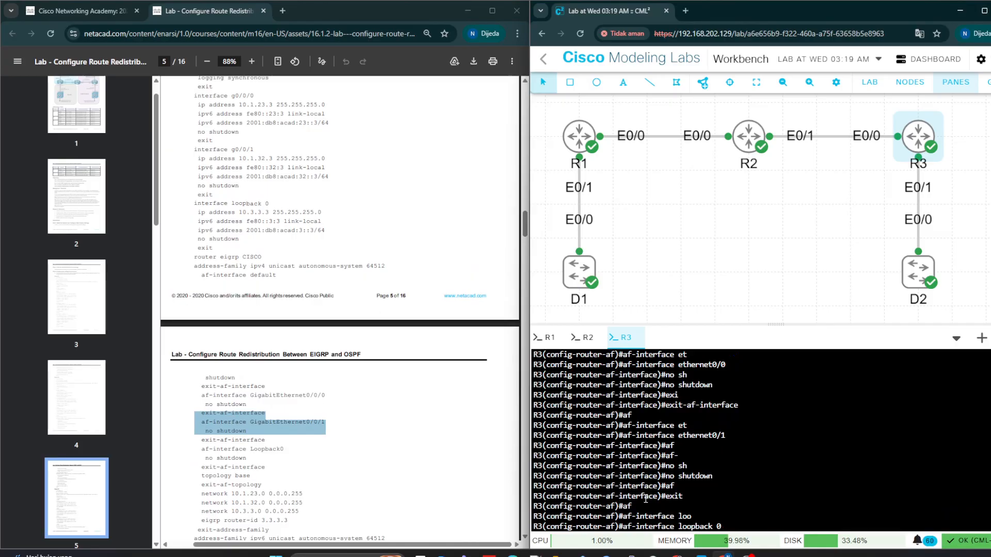
key(Return)
Step: Enable EIGRP on Loopback 0 with no shutdown and exit its af-interface configuration
text(no sh)
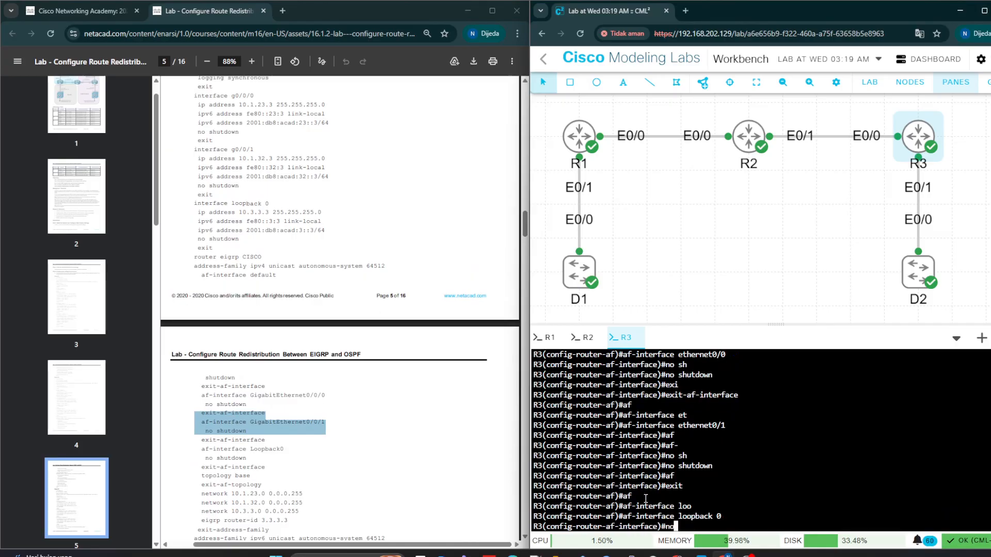
key(Tab)
key(Return)
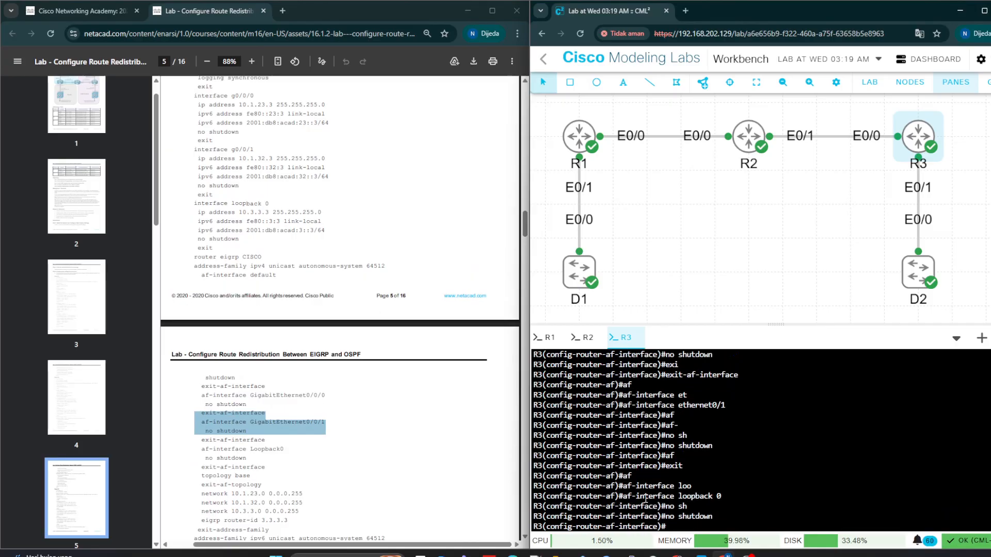
text(exi)
key(Tab)
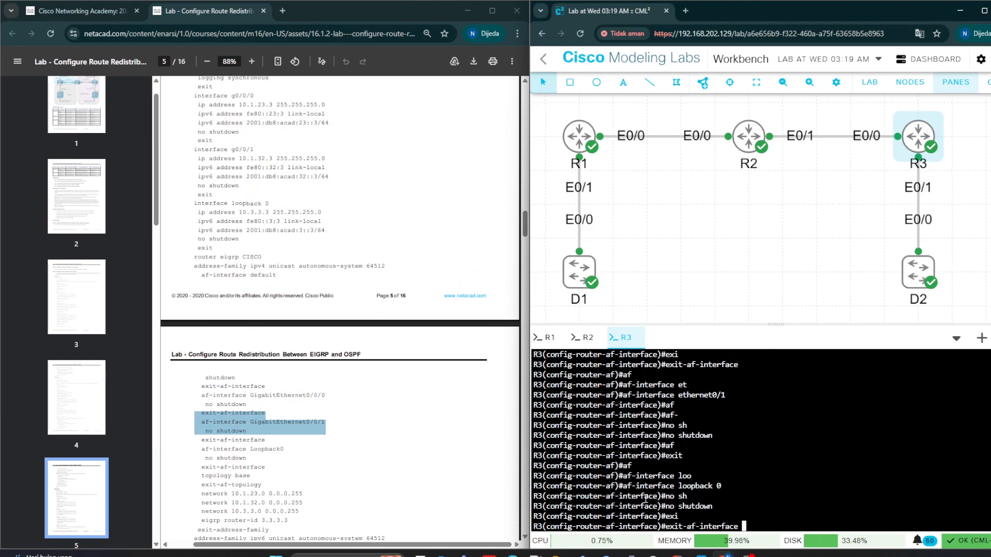
key(Return)
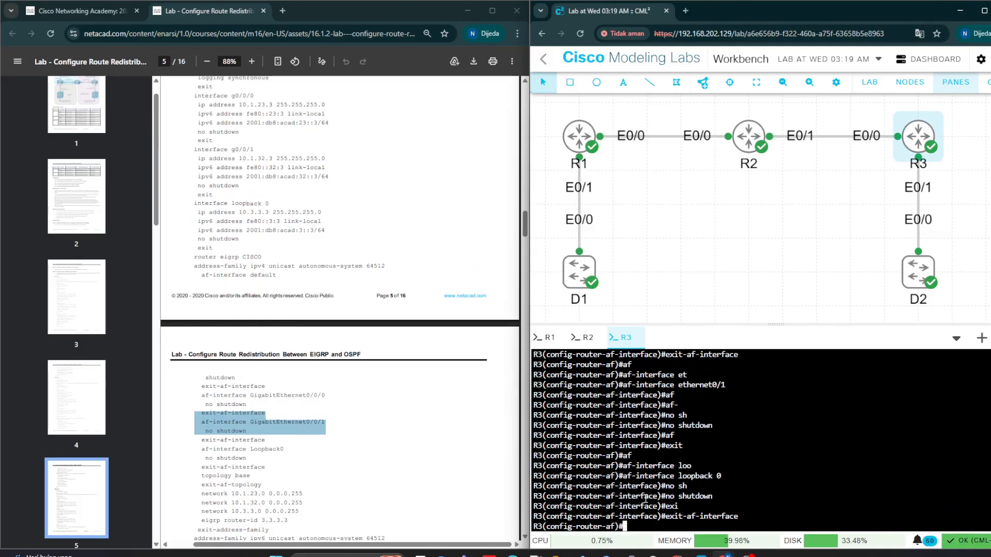
Step: Enter the base topology of R3's IPv4 EIGRP address family and leave it with exit-af-topology
scroll(250, 460, down, 1)
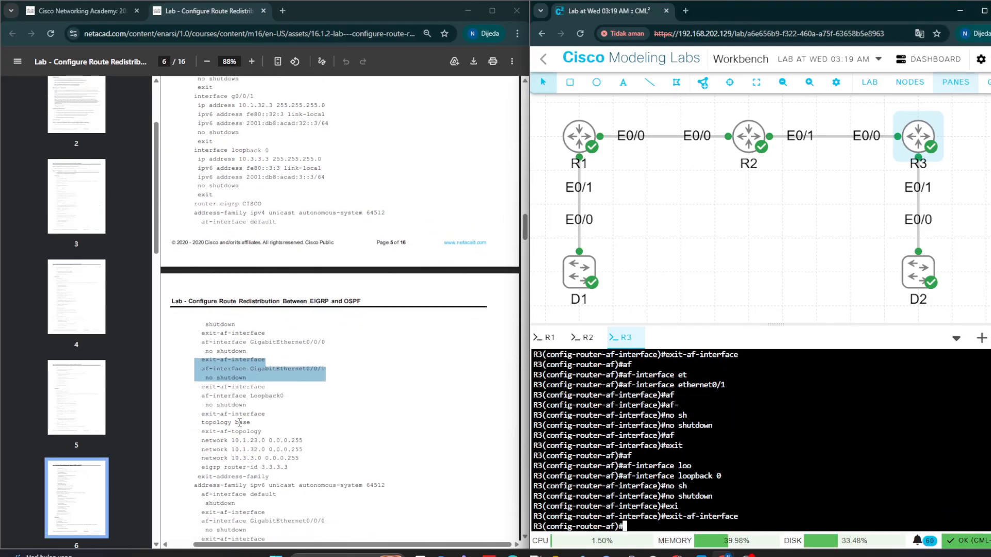
drag(240, 422, 225, 421)
click(652, 476)
text(topo)
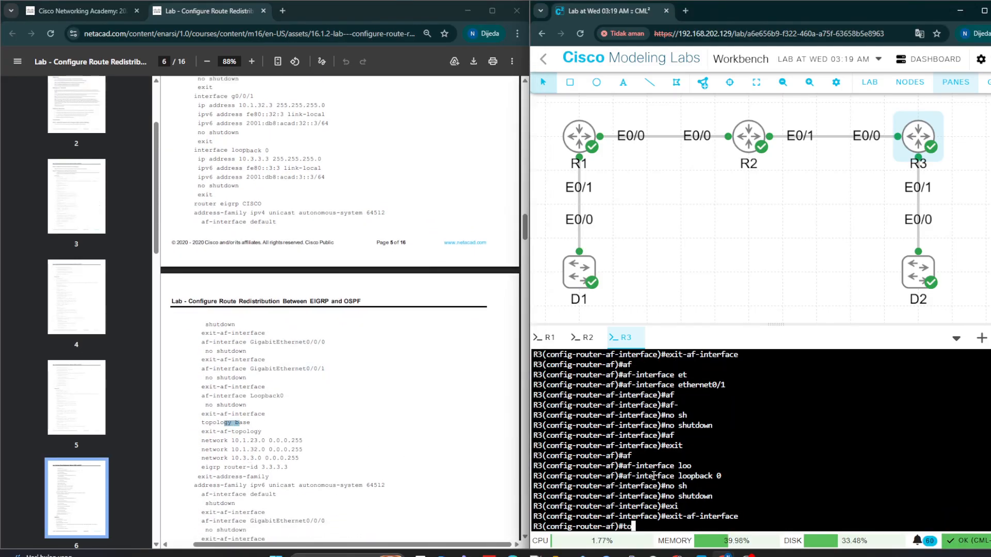
key(Tab)
text(ba)
key(Tab)
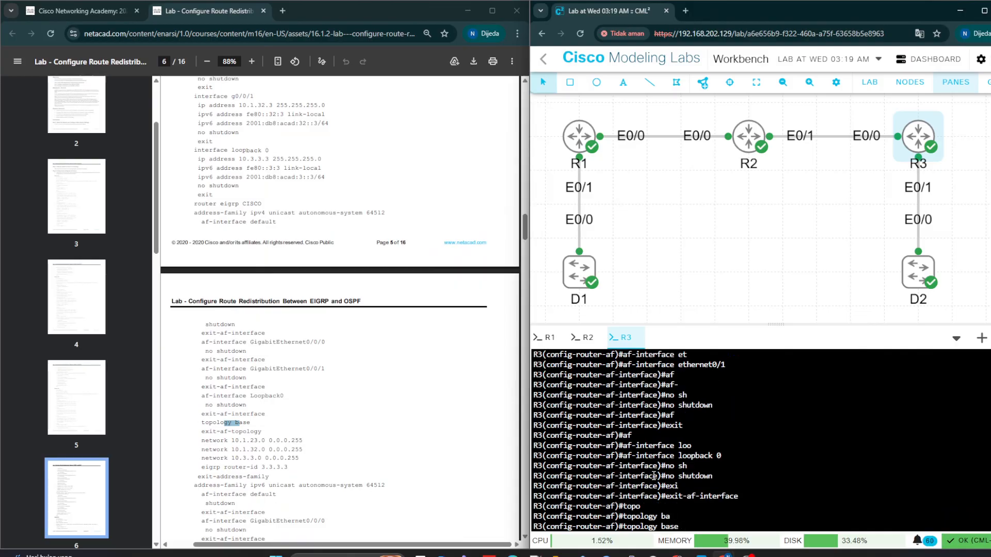
key(Return)
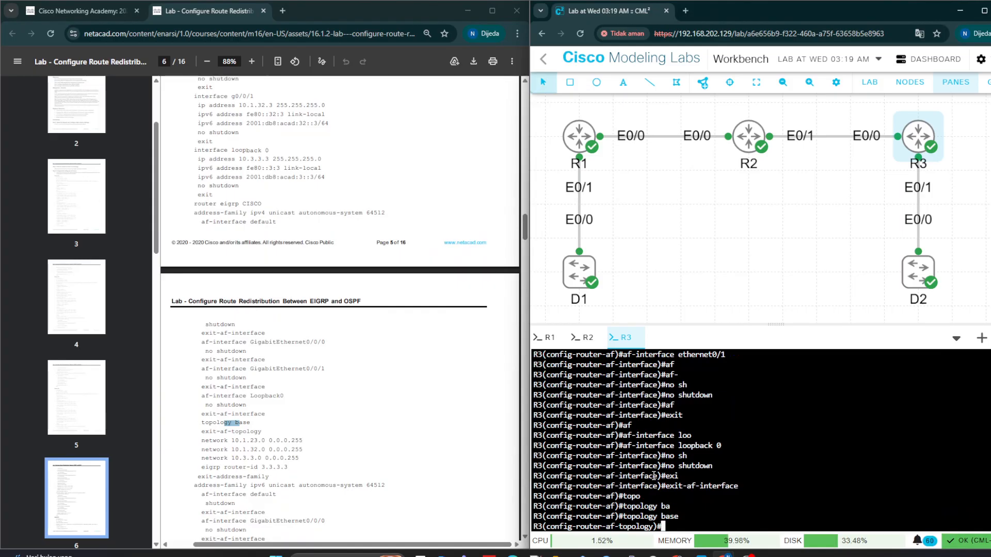
text(exi)
key(Tab)
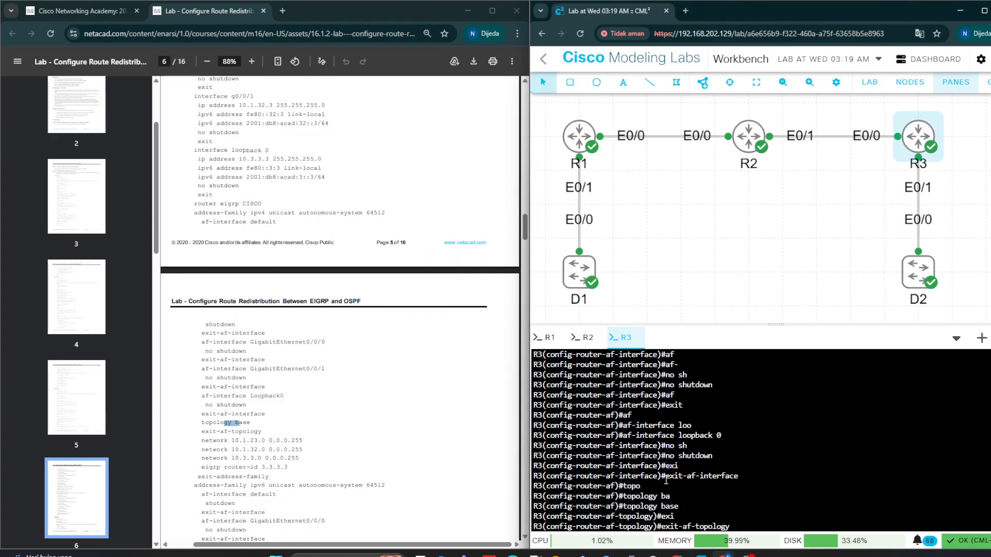
key(Return)
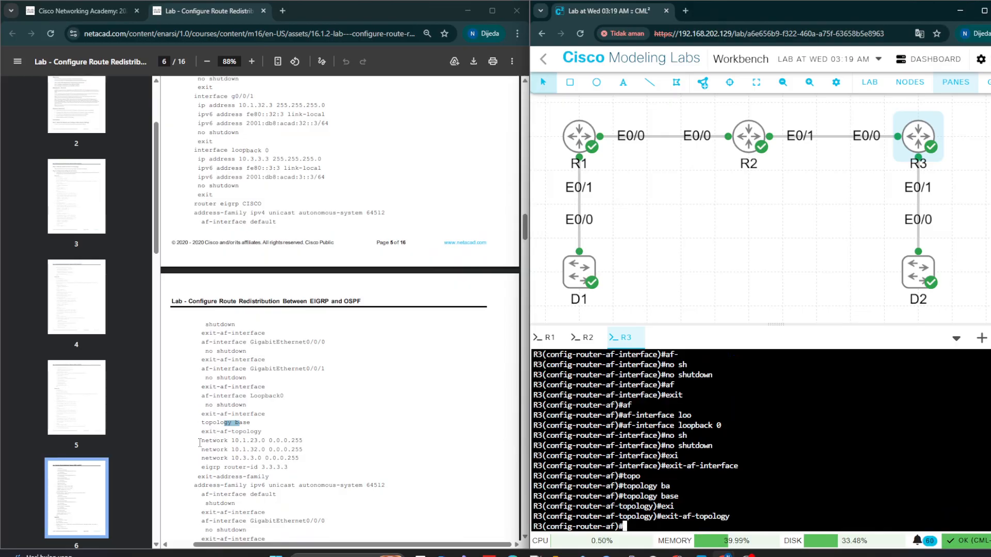
Step: Copy the guide's network statements for 10.1.23.0, 10.1.32.0 and 10.3.3.0, router ID 3.3.3.3 and exit-address-family, and paste them into R3's console
drag(199, 442, 272, 476)
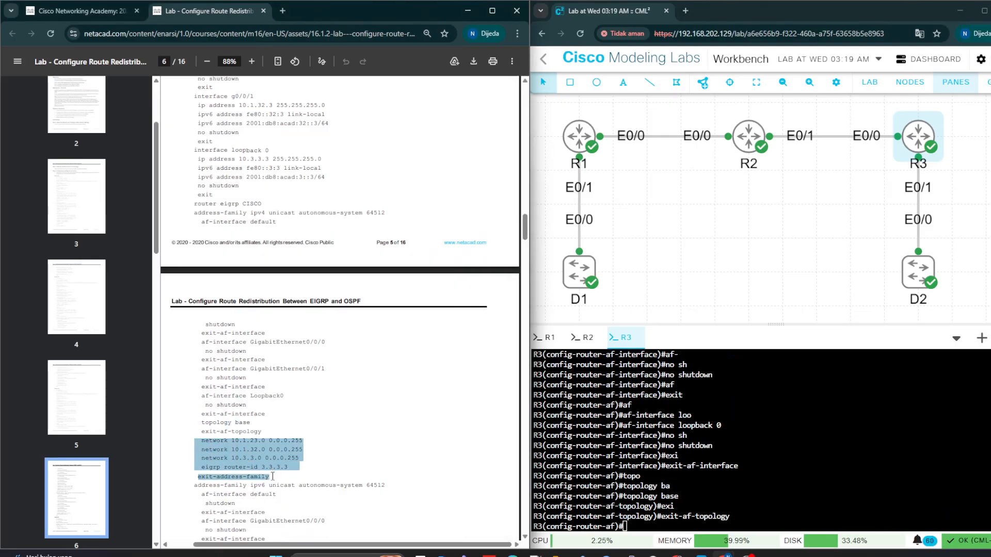
right_click(262, 474)
click(287, 313)
right_click(628, 471)
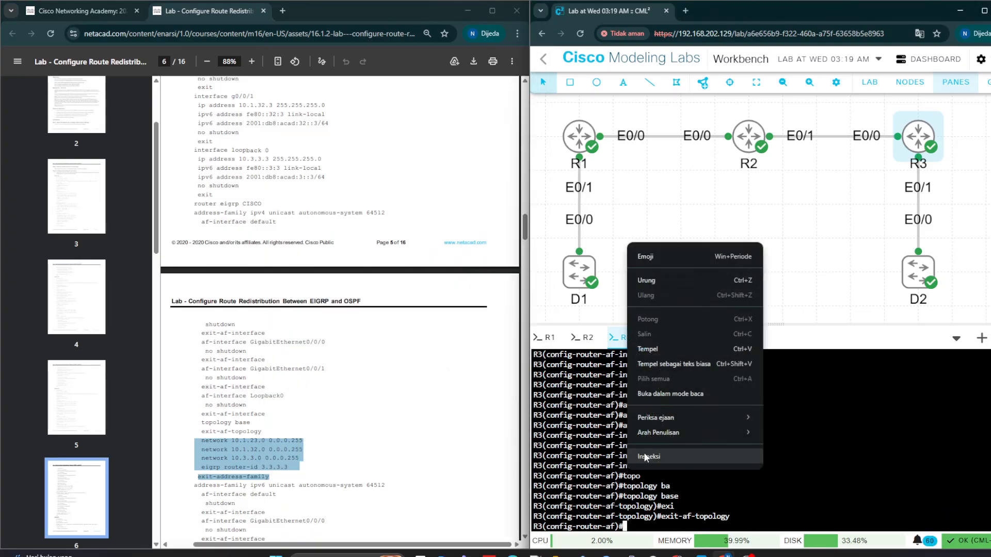
Step: Paste the guide's IPv4 networks with EIGRP router ID 3.3.3.3 into R3, plus its IPv6 address-family 64512 block with the default af-interface shut down
click(653, 352)
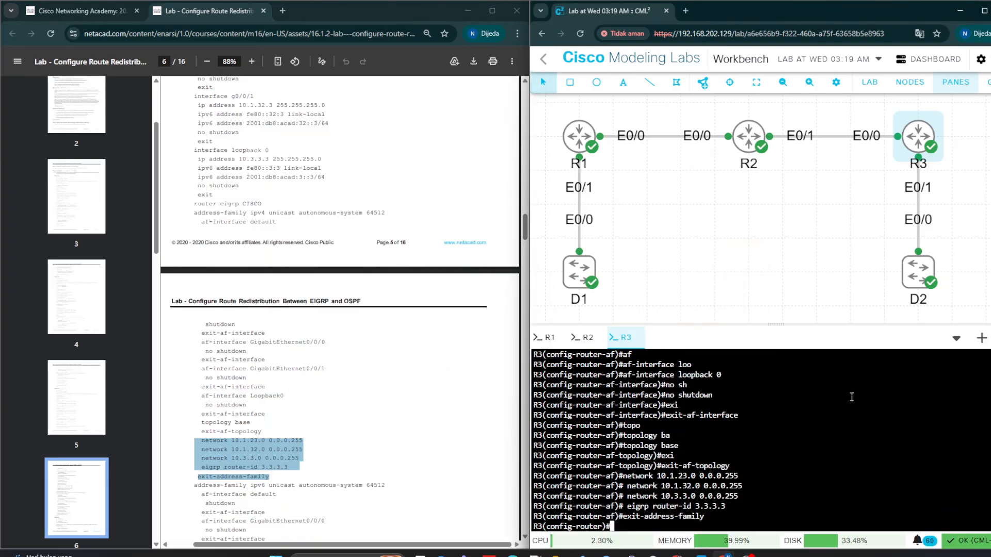
scroll(340, 310, down, 1)
drag(206, 435, 266, 459)
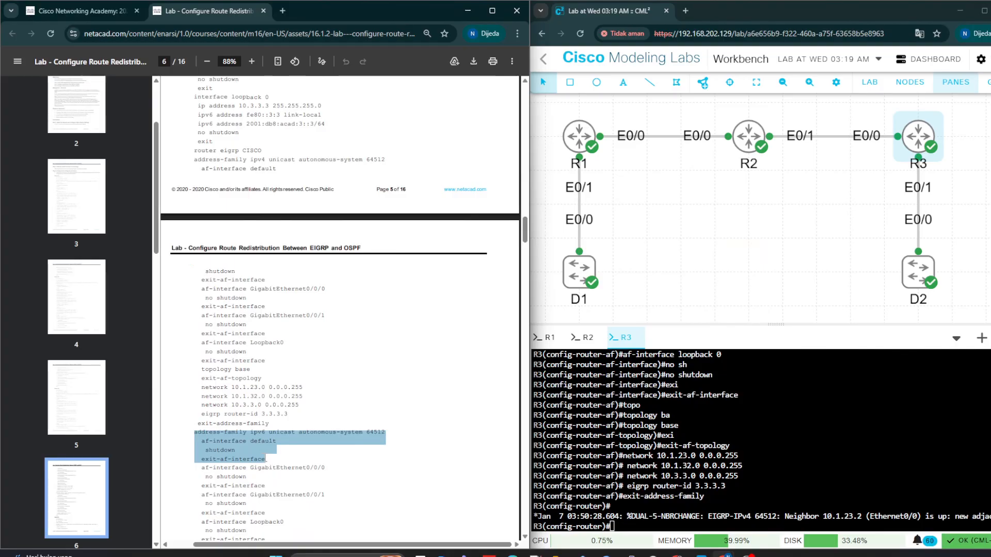
right_click(238, 447)
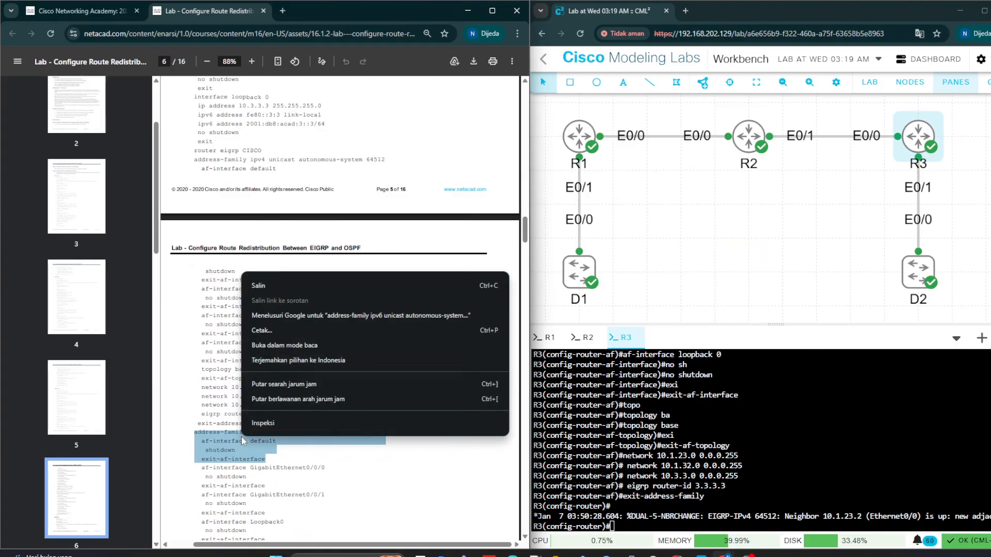
click(266, 286)
right_click(622, 471)
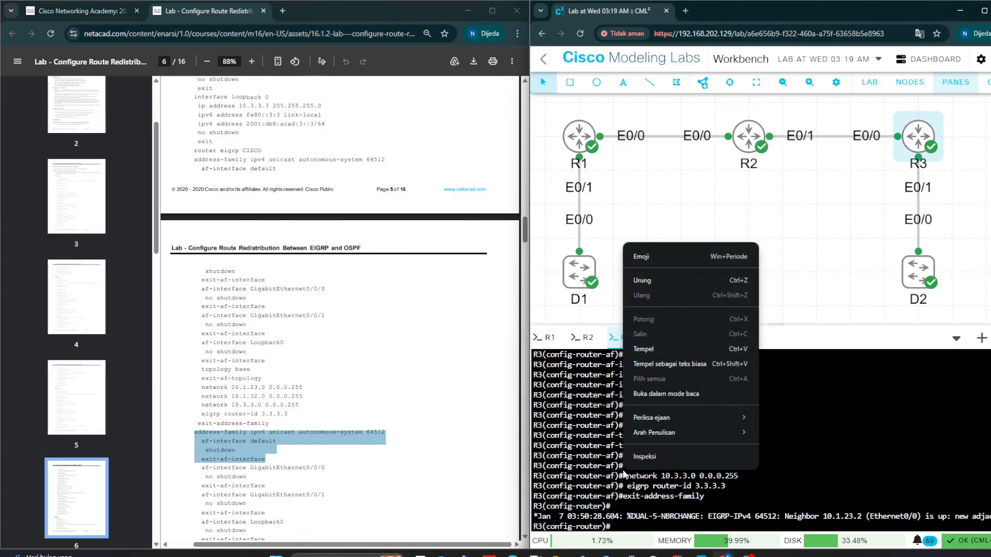
click(653, 351)
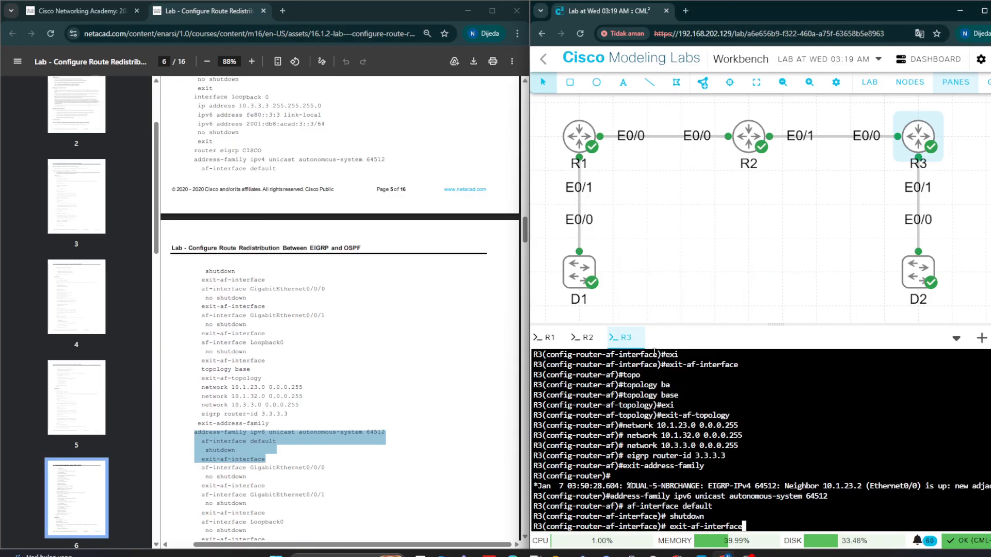
key(Return)
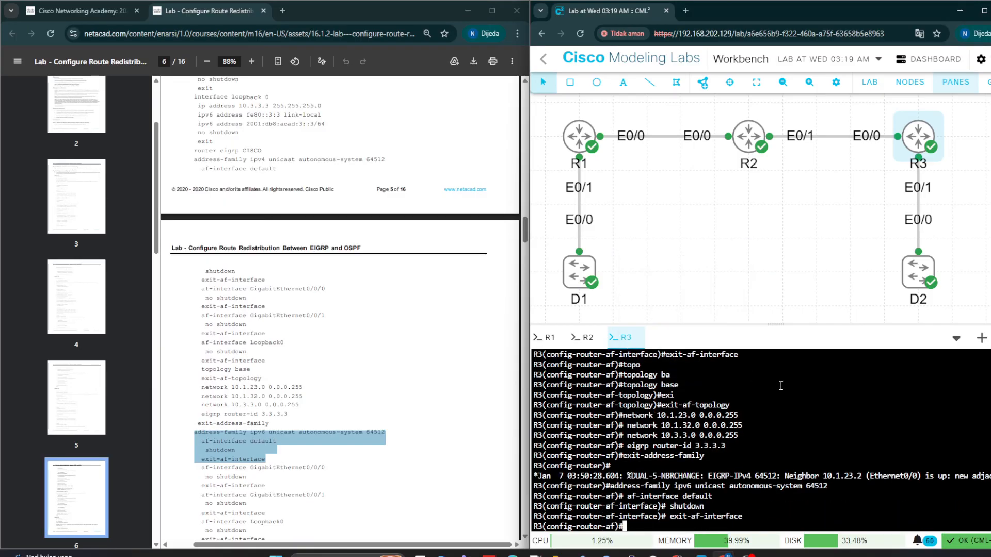
Step: Enable EIGRP on R3's ethernet0/0 in the IPv6 address family with no shutdown, and exit the af-interface
text(af)
key(Tab)
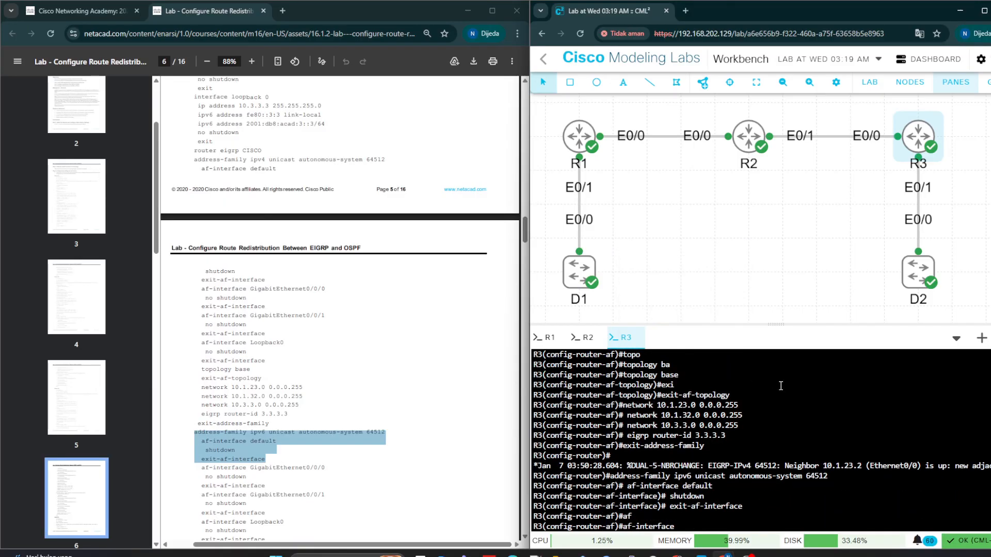
text(et)
key(Tab)
text(0)
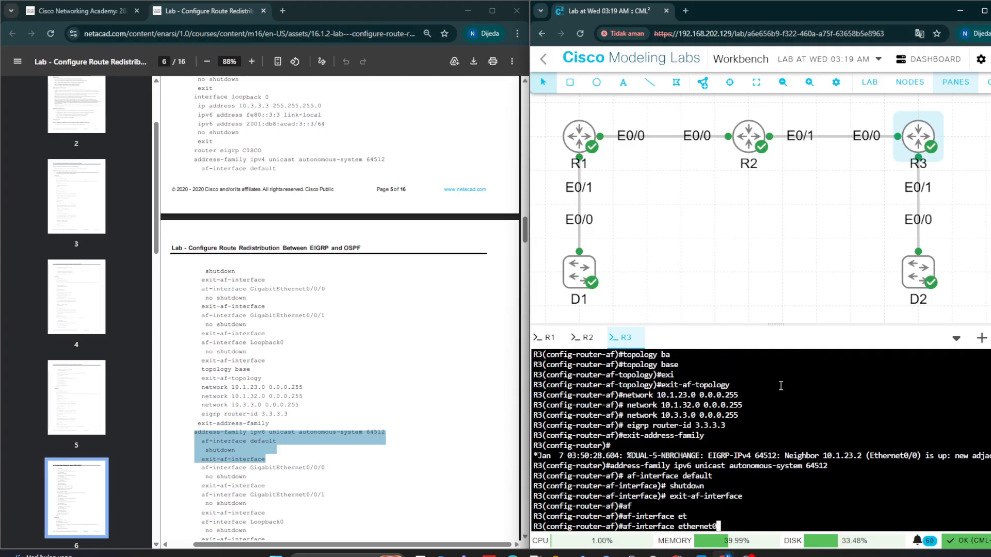
text(/0)
key(Return)
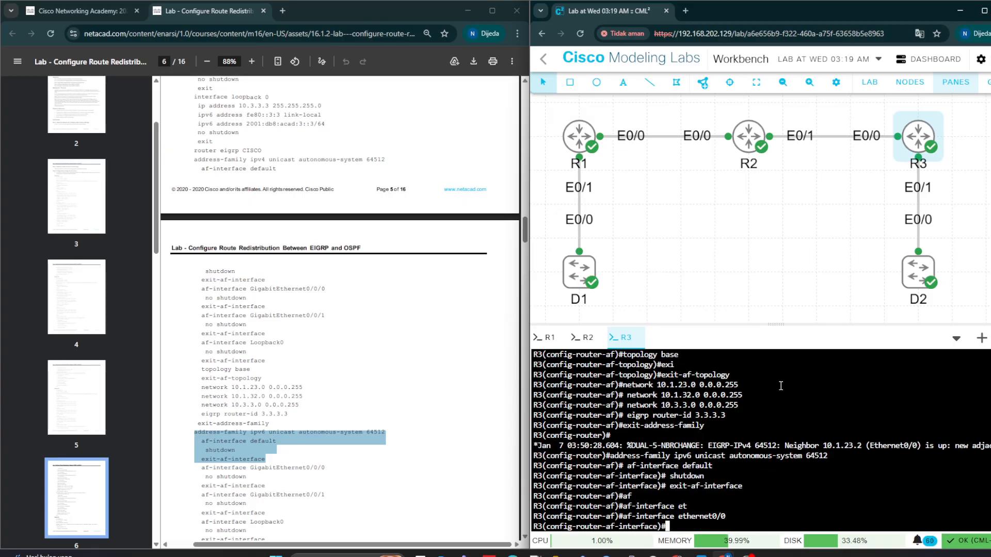
scroll(322, 446, down, 1)
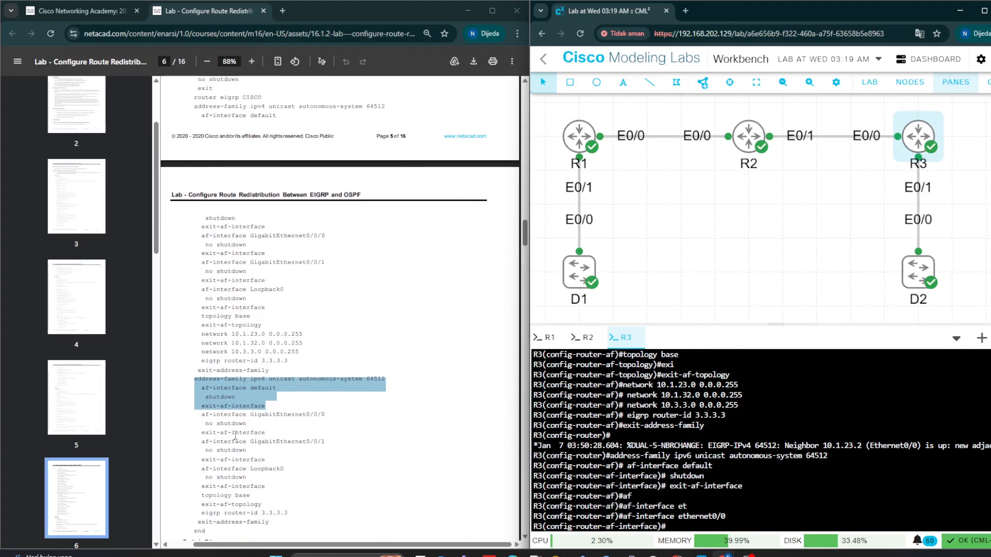
drag(205, 424, 248, 424)
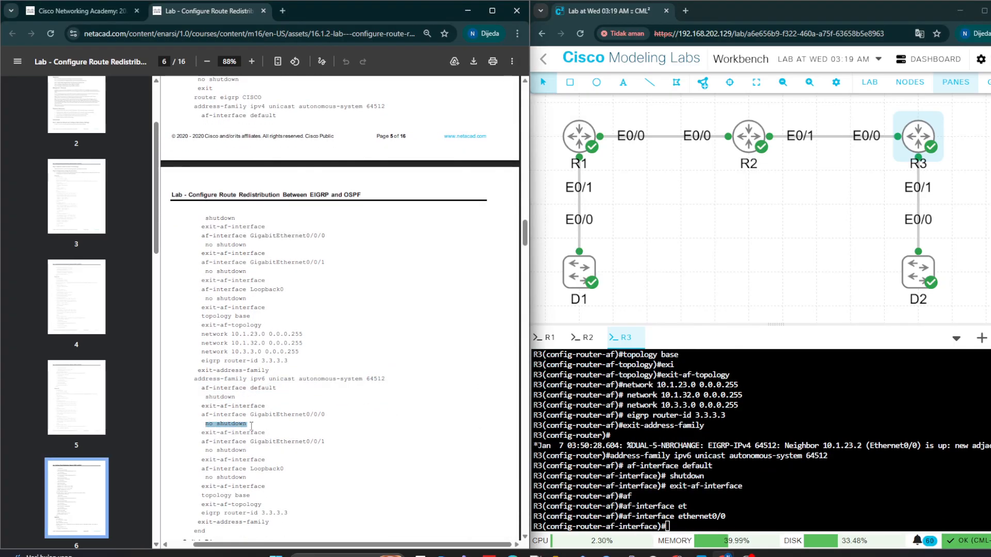
text(no sh)
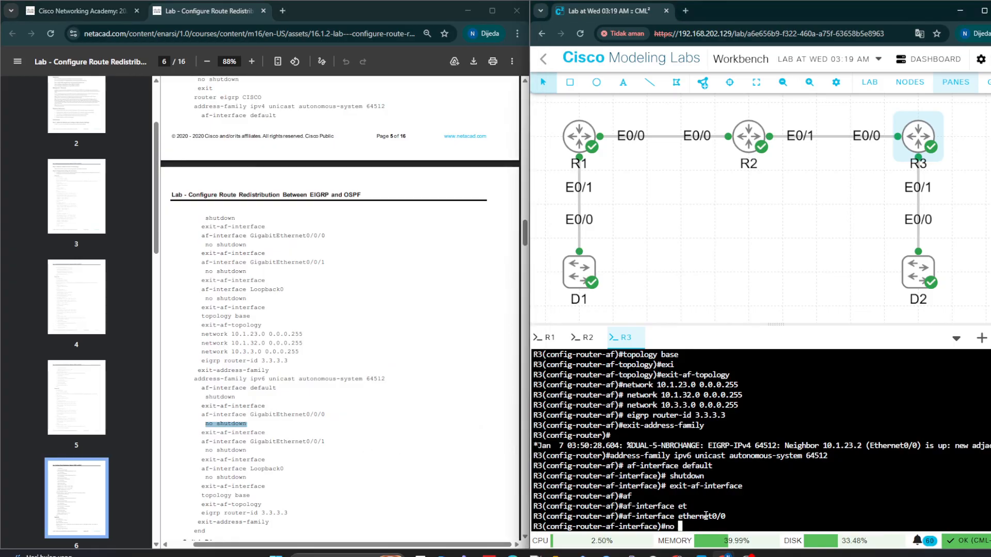
key(Tab)
key(Return)
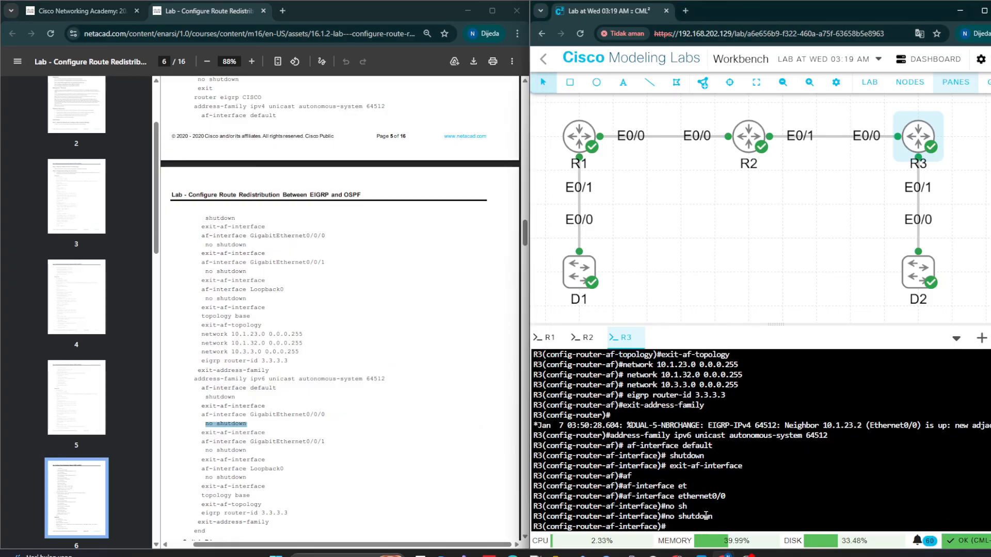
text(exi)
key(Tab)
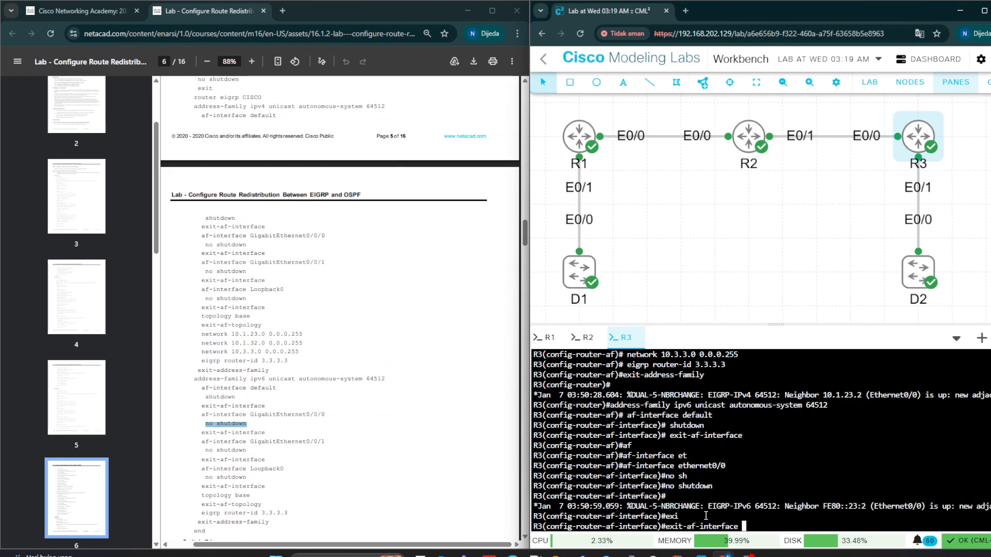
key(Return)
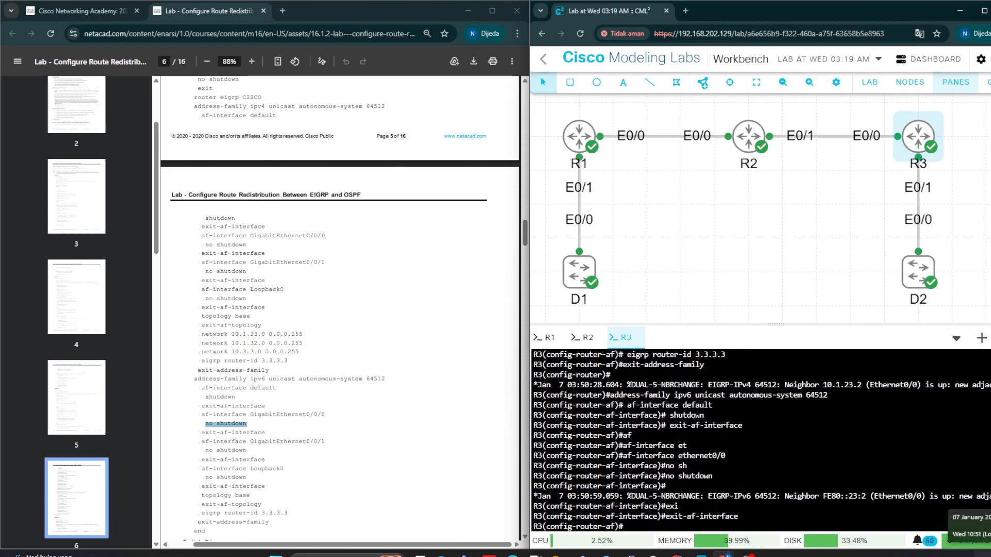
Step: Enable EIGRP on R3's ethernet0/1 in the IPv6 address family with no shutdown
text(af)
key(Tab)
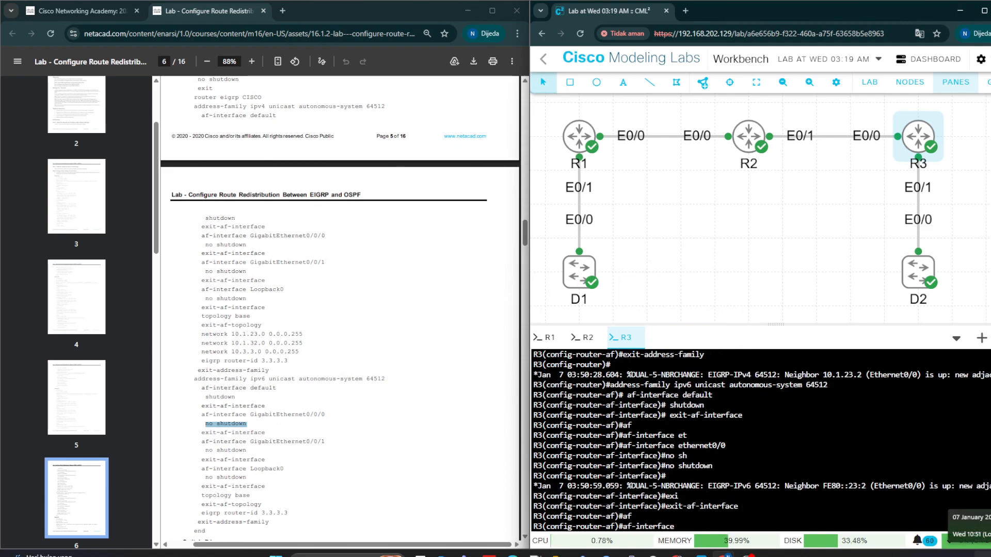
text(et)
key(Tab)
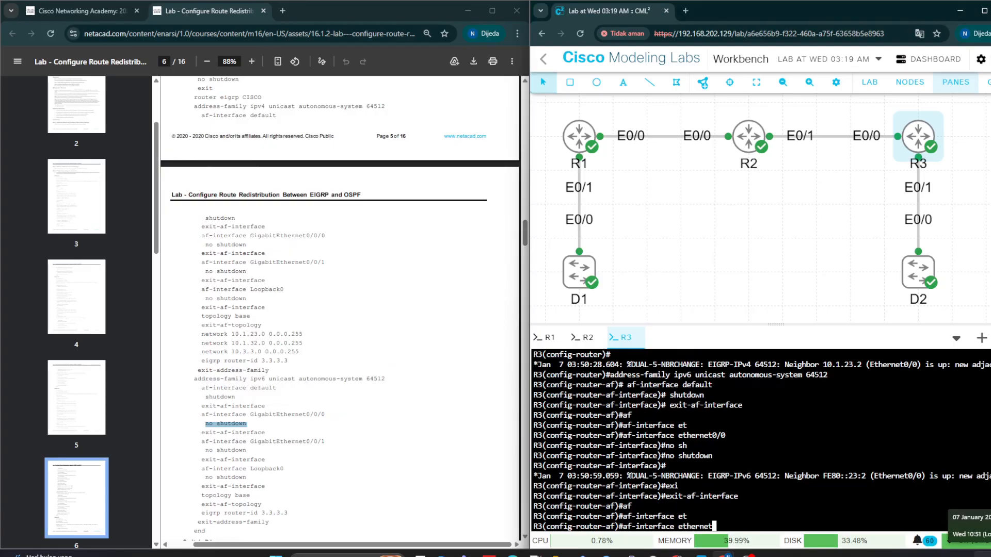
text(0/1)
key(Return)
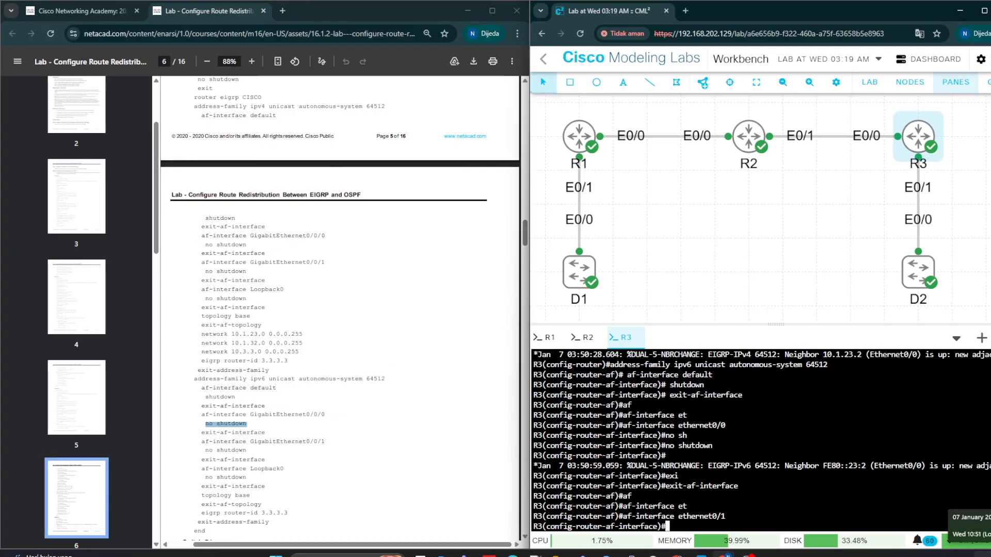
scroll(309, 476, down, 1)
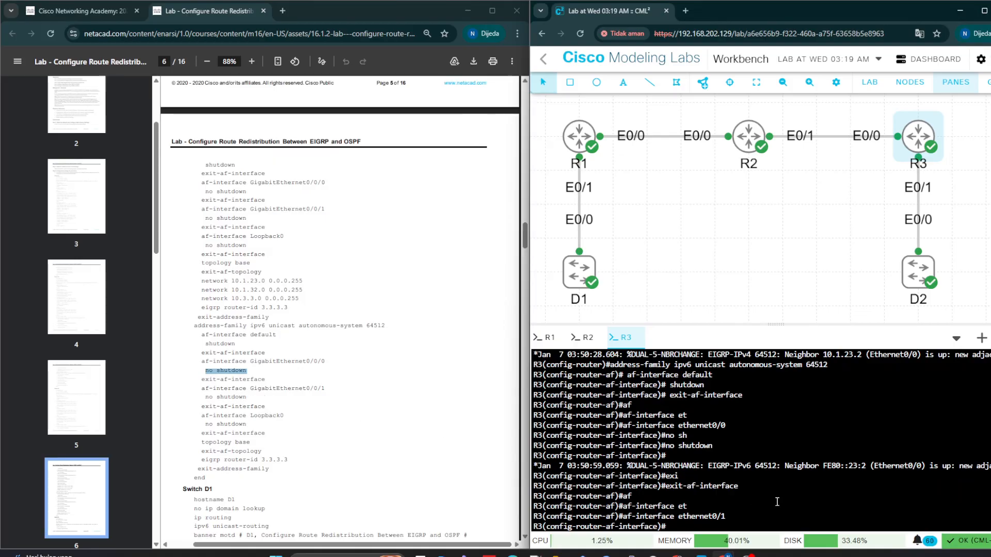
text(no sh)
key(Tab)
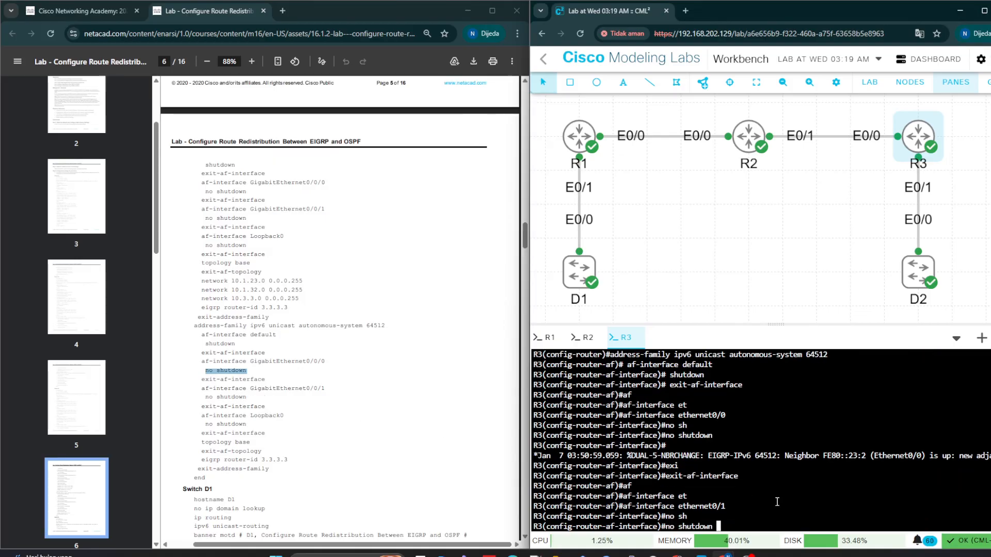
key(Return)
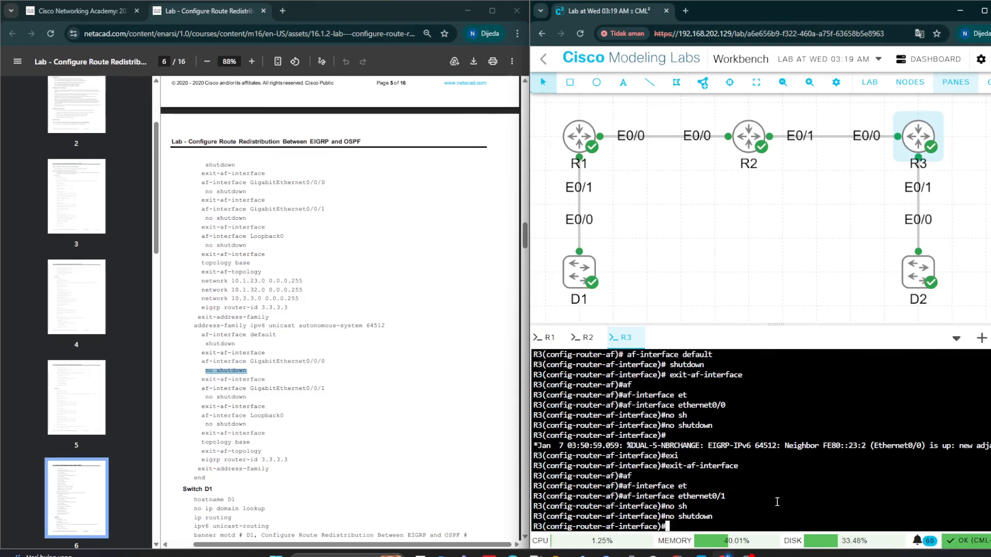
Step: Paste the guide's remaining IPv6 lines enabling Loopback0, with topology base and router ID 3.3.3.3, into R3 and end configuration mode
click(195, 406)
drag(196, 406, 206, 478)
right_click(208, 467)
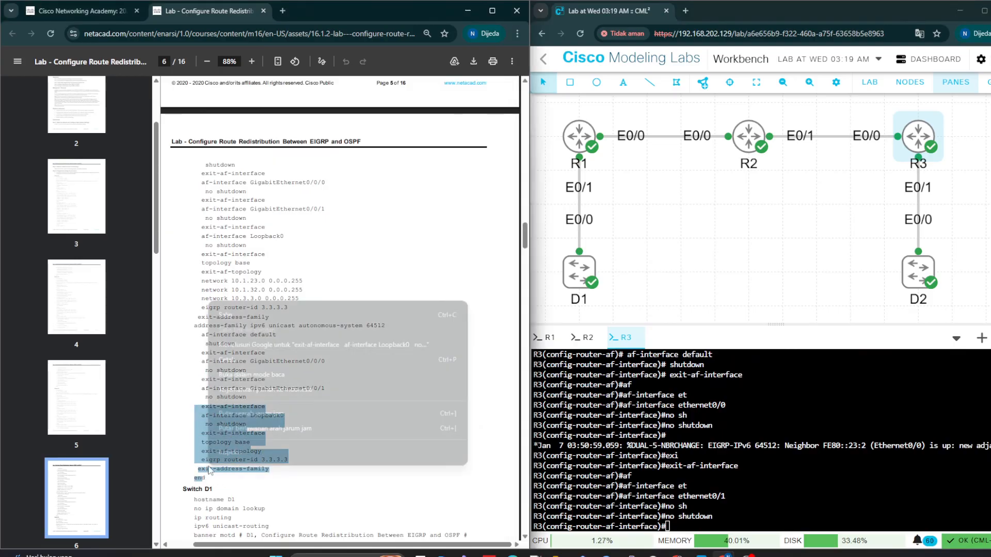
click(253, 315)
right_click(640, 477)
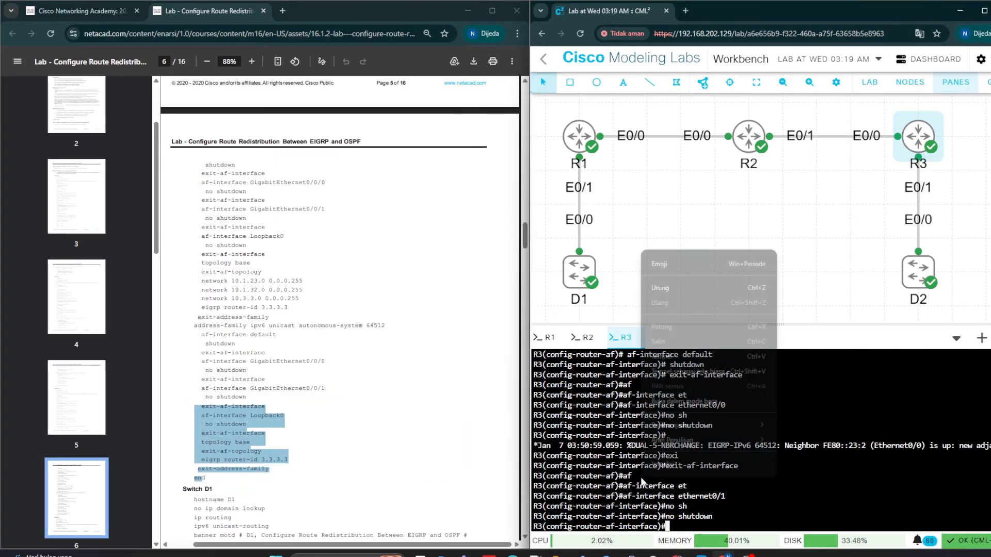
click(663, 357)
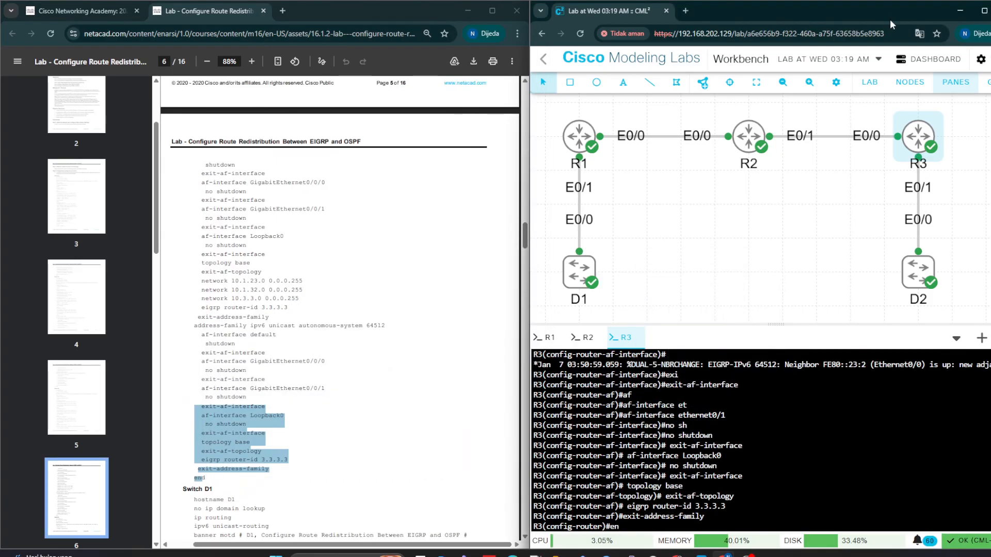
text(end)
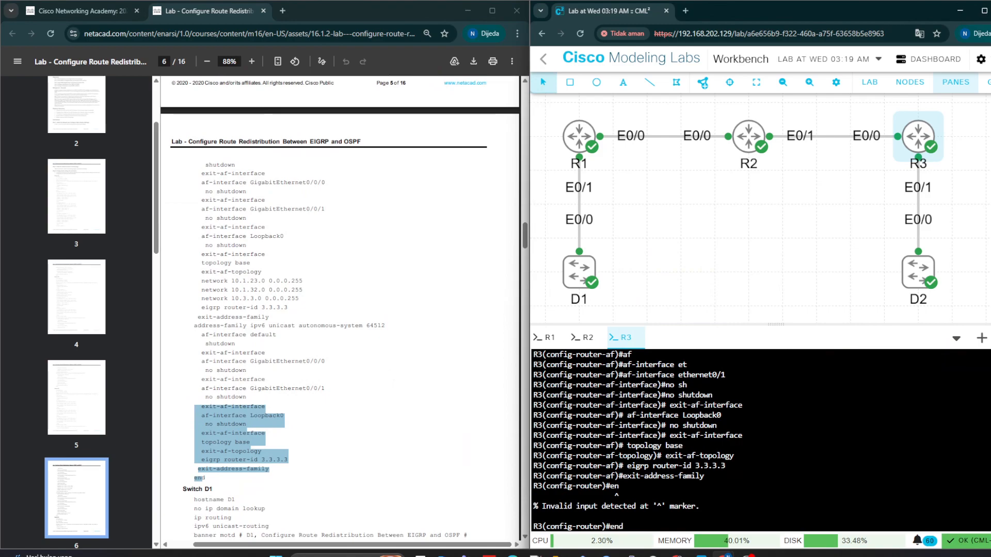
key(Return)
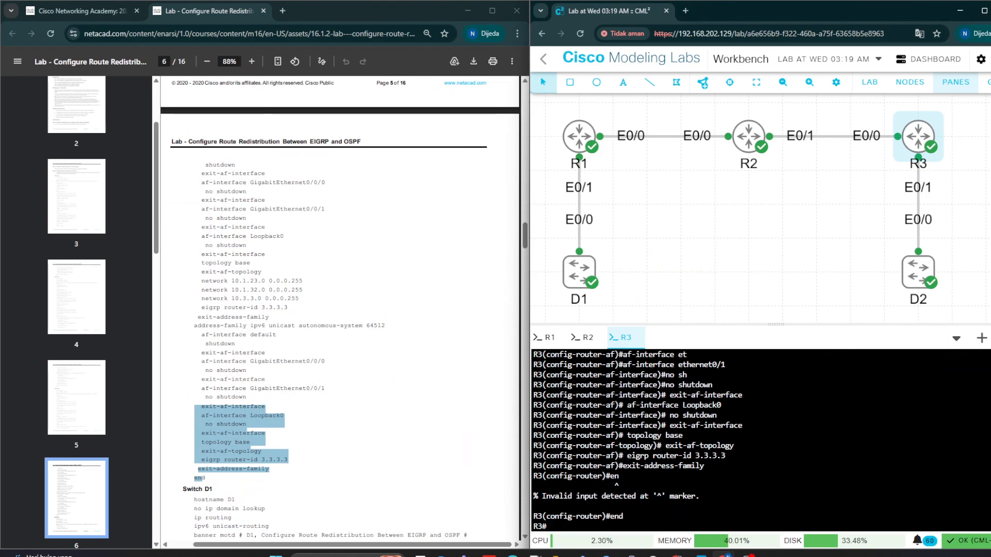
Step: Display R3's running configuration and review its Ethernet and serial interface settings
text(sh run)
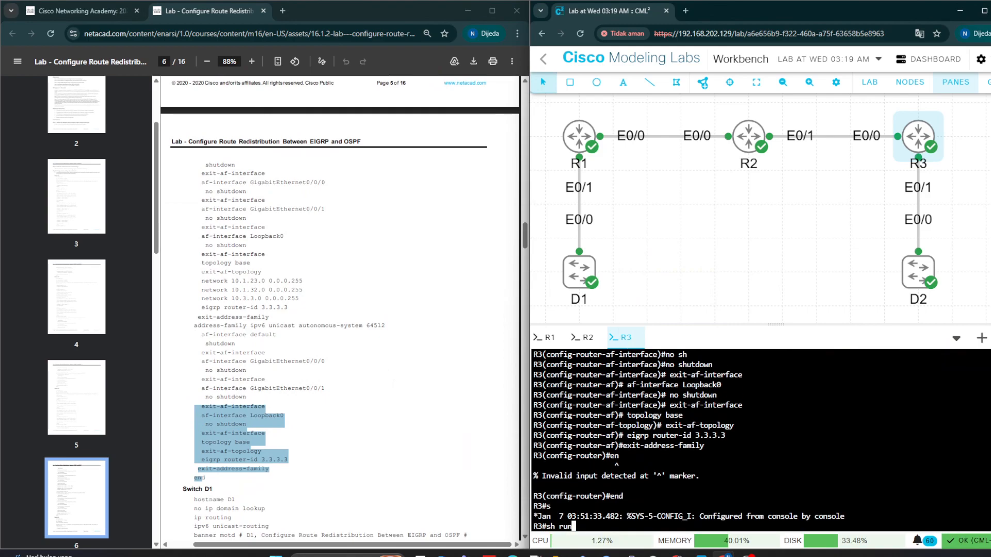
key(Tab)
key(Return)
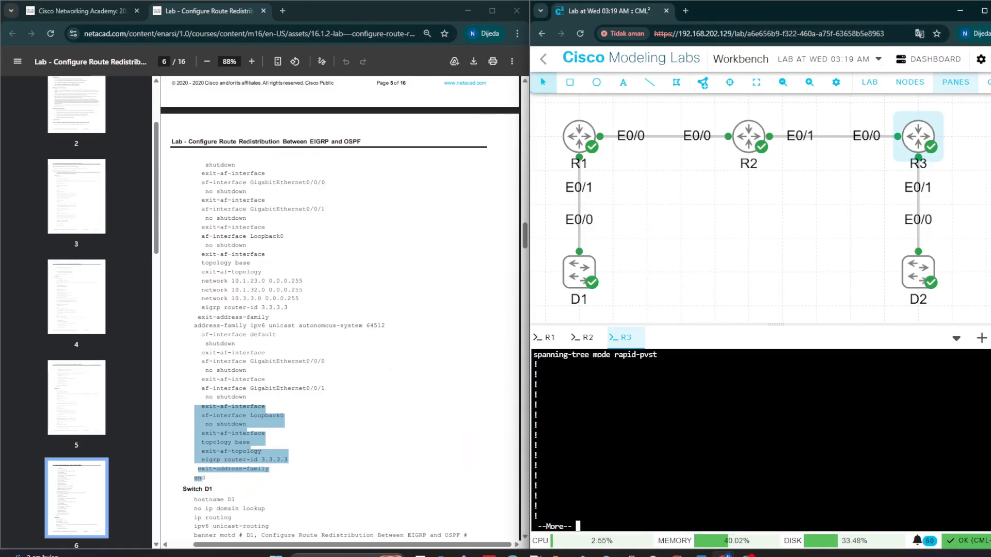
key(space)
key(space)
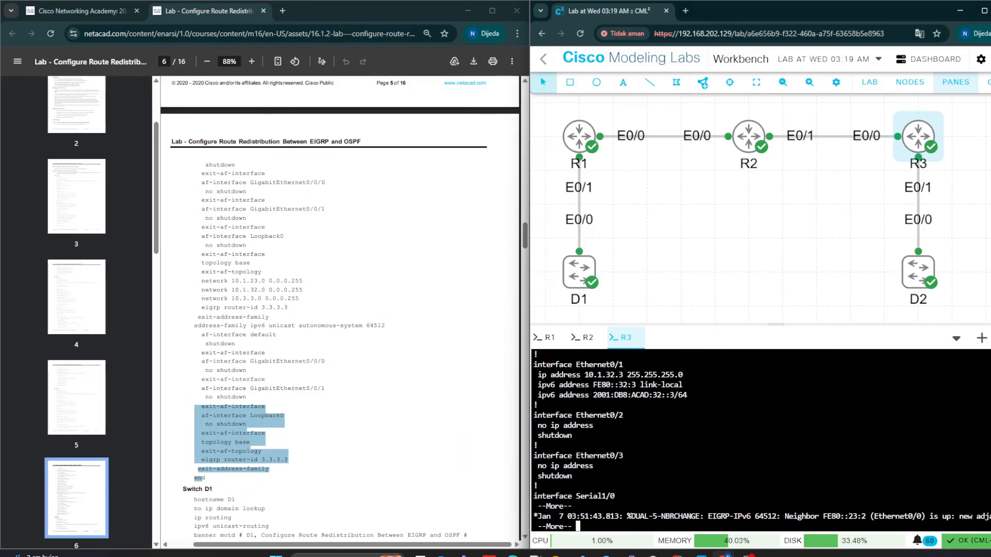
key(Return)
key(Return)
key(Return)
key(Return)
key(Return)
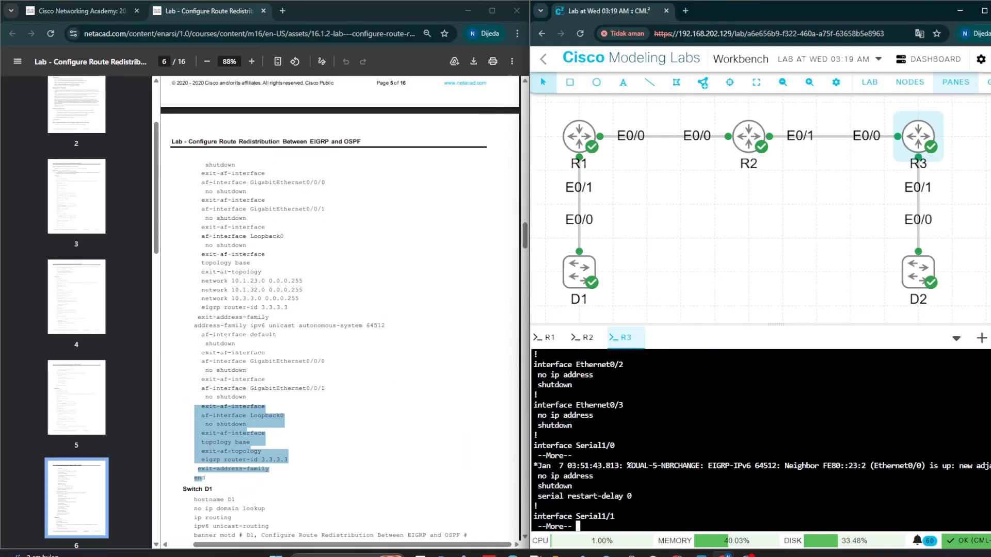
key(Return)
key(Return)
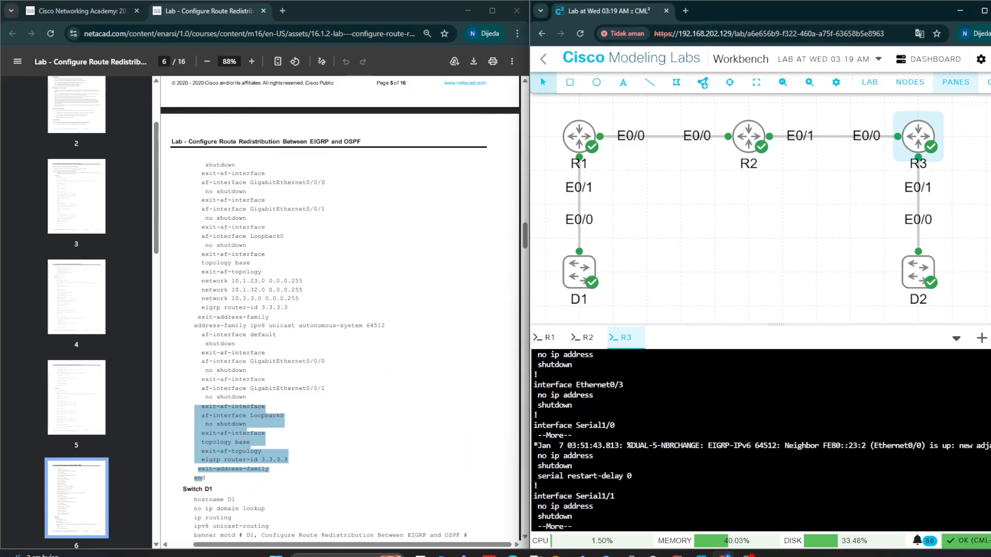
key(Return)
key(Return)
key(Return)
key(Return)
key(Return)
key(Return)
key(Return)
key(Return)
key(Return)
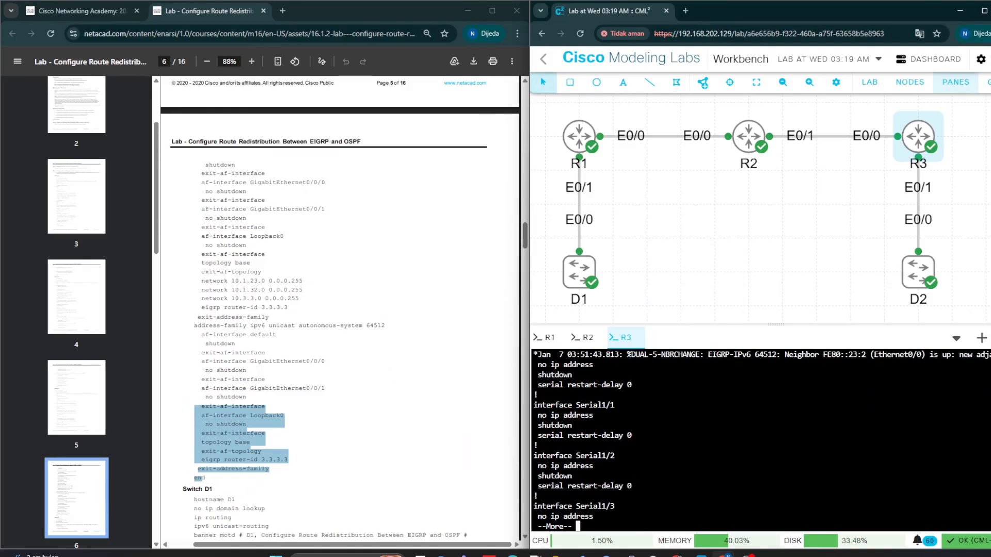
Step: Examine the EIGRP IPv4 and IPv6 address-family sections in R3's running configuration against the lab guide
key(Return)
key(Return)
key(Return)
key(Return)
key(Return)
key(Return)
key(Return)
key(Return)
key(Return)
key(Return)
key(Return)
key(Return)
key(Return)
key(Return)
key(Return)
key(Return)
key(Return)
key(Return)
key(Return)
key(Return)
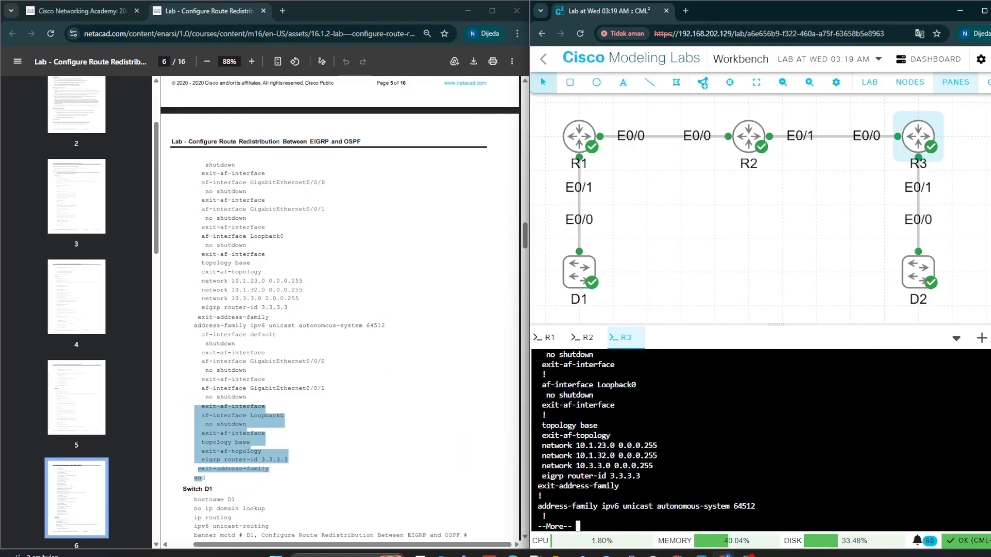
key(Return)
key(Return)
key(Return)
key(Return)
key(Return)
key(Return)
key(Return)
key(Return)
key(Return)
key(Return)
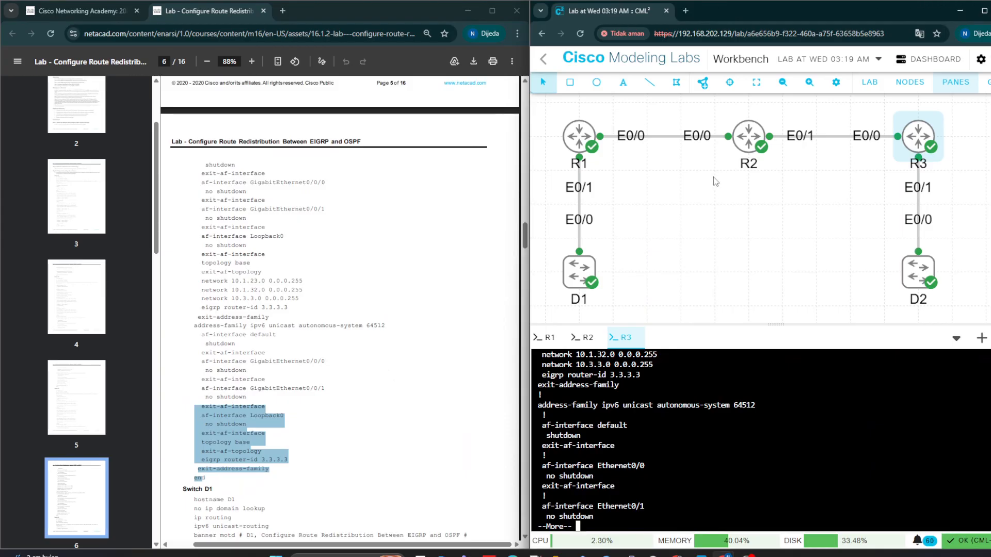
scroll(601, 402, up, 2)
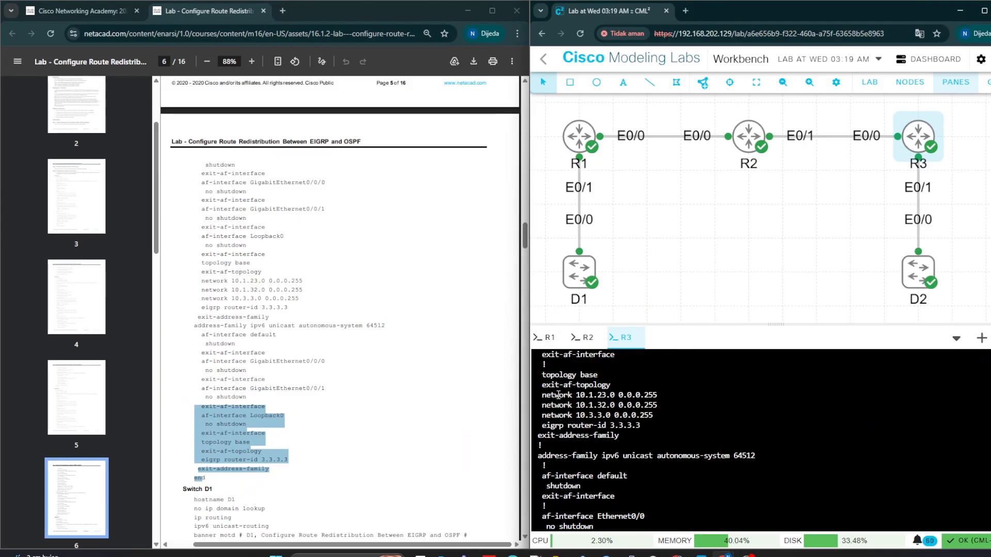
scroll(247, 401, down, 1)
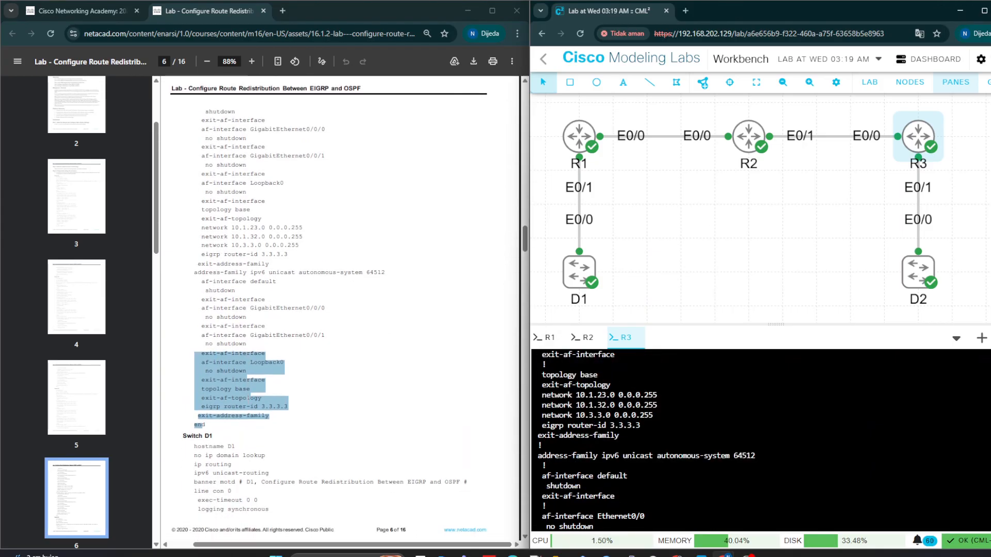
scroll(657, 480, down, 2)
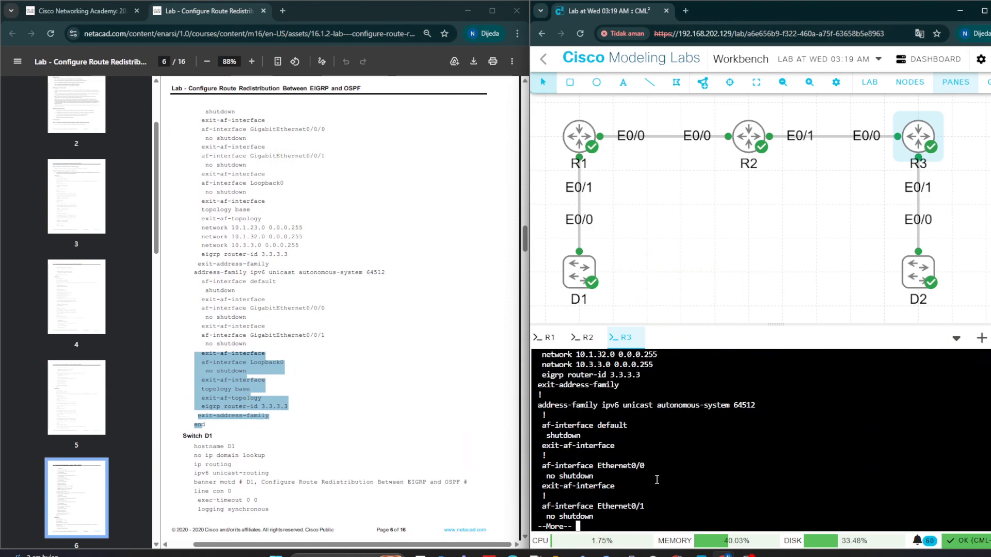
Step: Review the rest of R3's running configuration through the banner and line settings, and return to the prompt
key(Return)
key(Return)
key(Return)
key(Return)
key(Return)
key(Return)
key(Return)
key(Return)
key(Return)
key(Return)
key(Return)
key(Return)
key(Return)
key(Return)
key(Return)
key(Return)
key(Return)
key(Return)
key(Return)
key(Return)
key(Return)
key(Return)
key(Return)
key(Return)
key(Return)
key(Return)
key(Return)
key(Return)
key(Return)
key(Return)
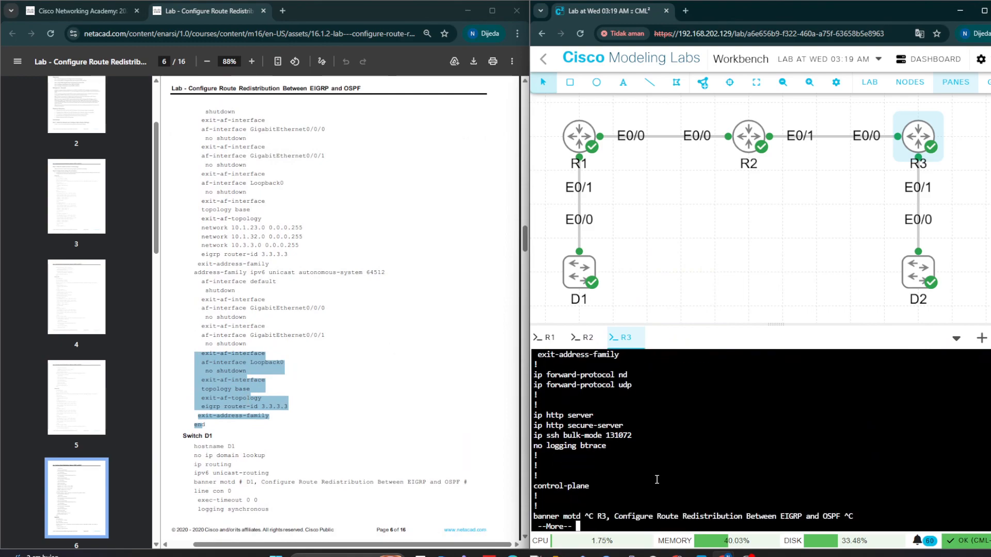
key(Return)
key(Return)
key(Return)
key(Return)
key(Return)
key(Return)
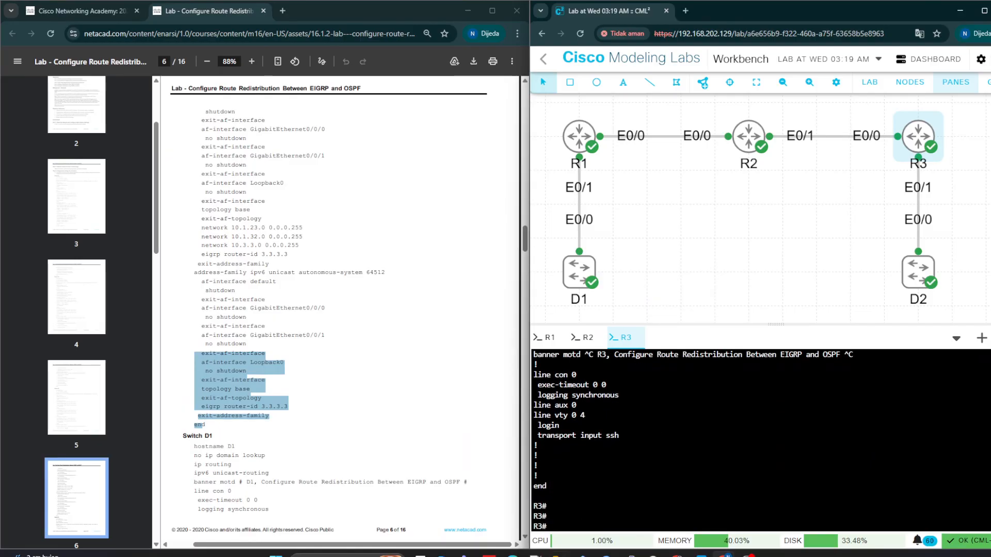
Step: Read ahead in the lab guide through the Switch D1 and D2 configurations, and return to the Switch D1 section
scroll(233, 420, down, 1)
scroll(233, 420, down, 4)
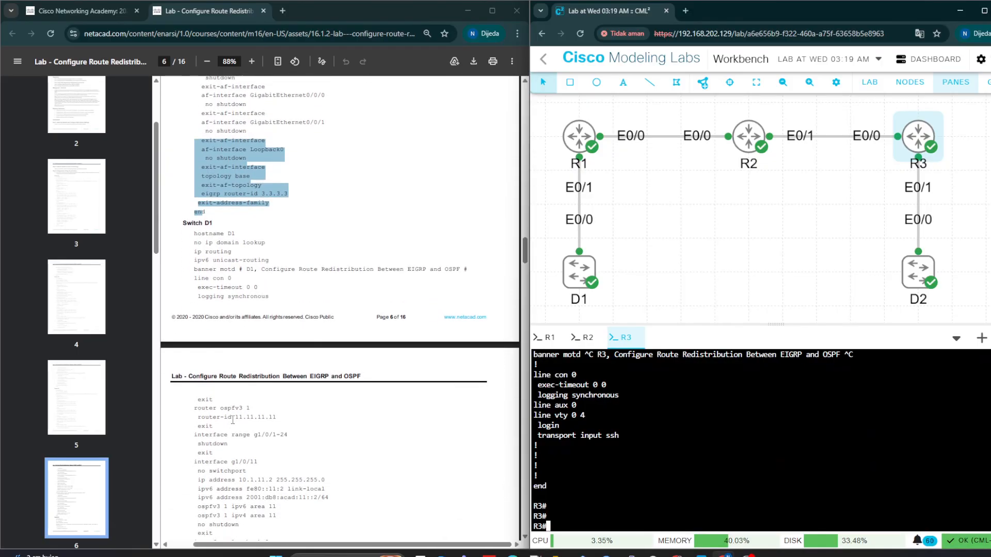
scroll(232, 420, down, 2)
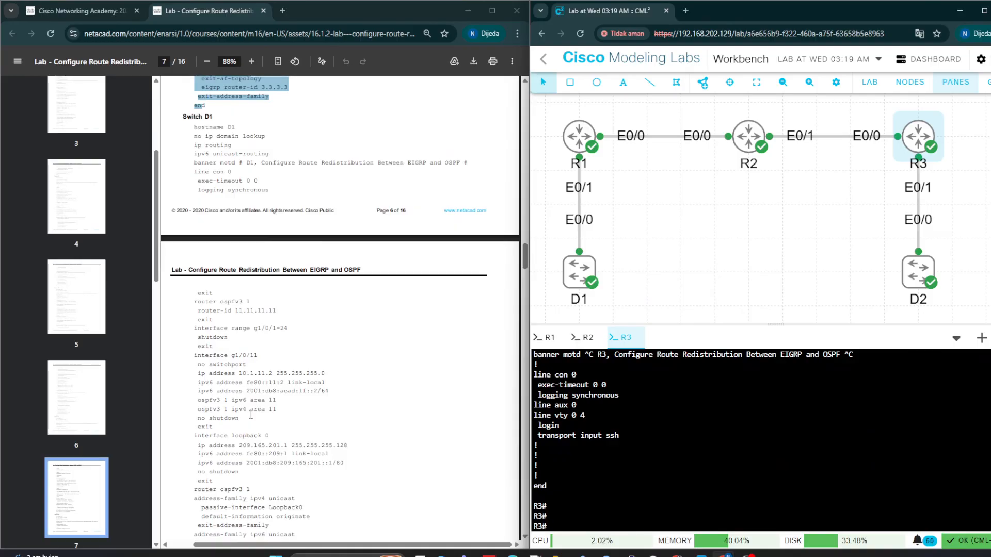
scroll(251, 415, down, 5)
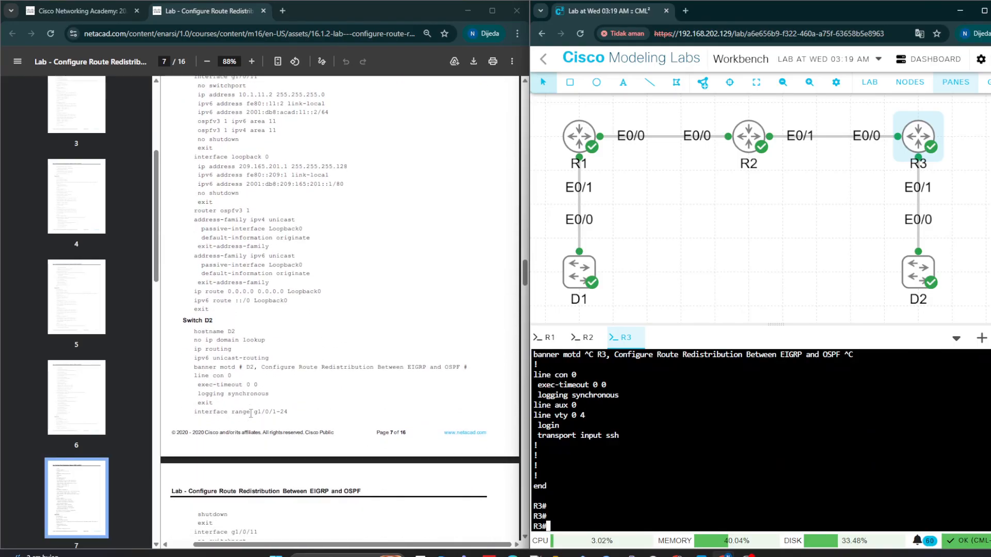
scroll(251, 415, down, 9)
scroll(257, 409, down, 2)
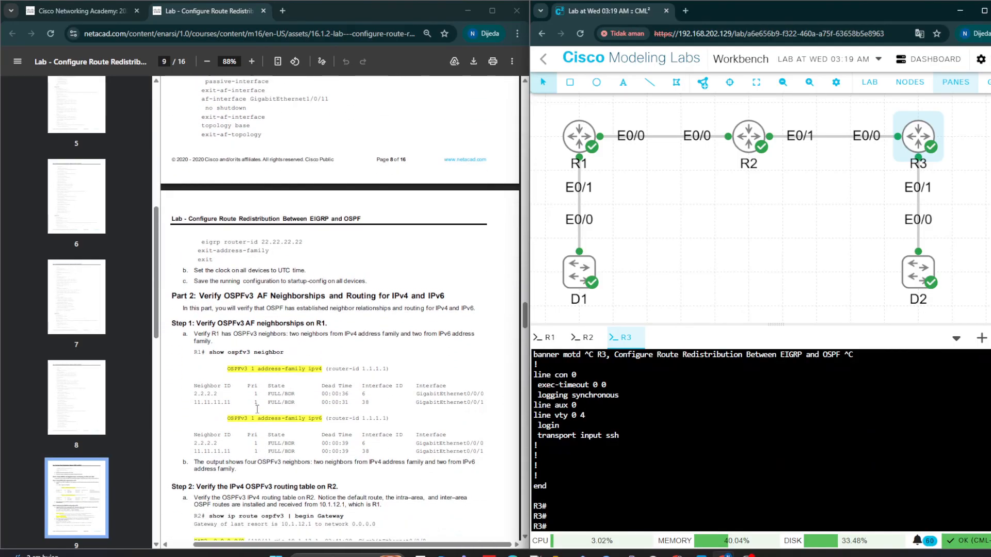
scroll(257, 409, up, 7)
scroll(257, 409, up, 10)
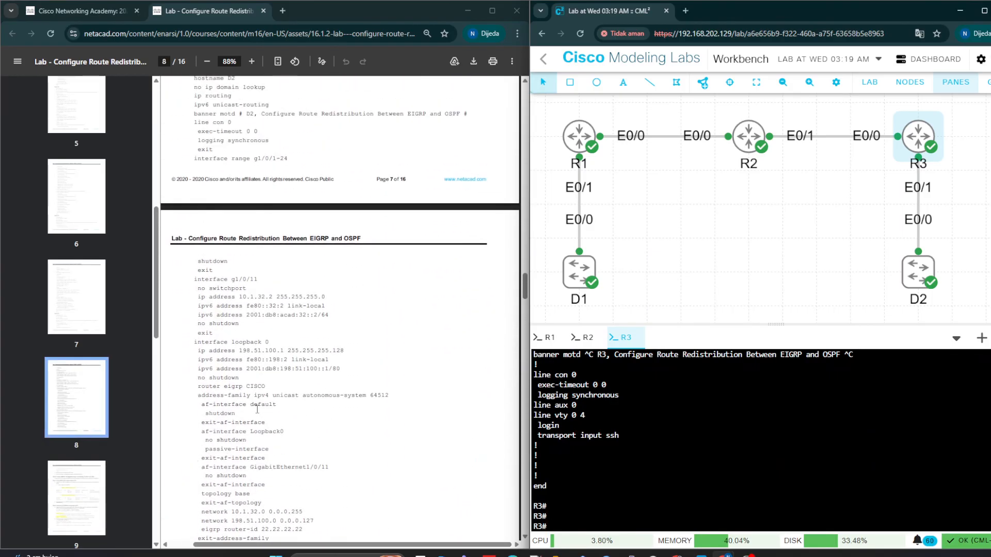
scroll(257, 410, up, 8)
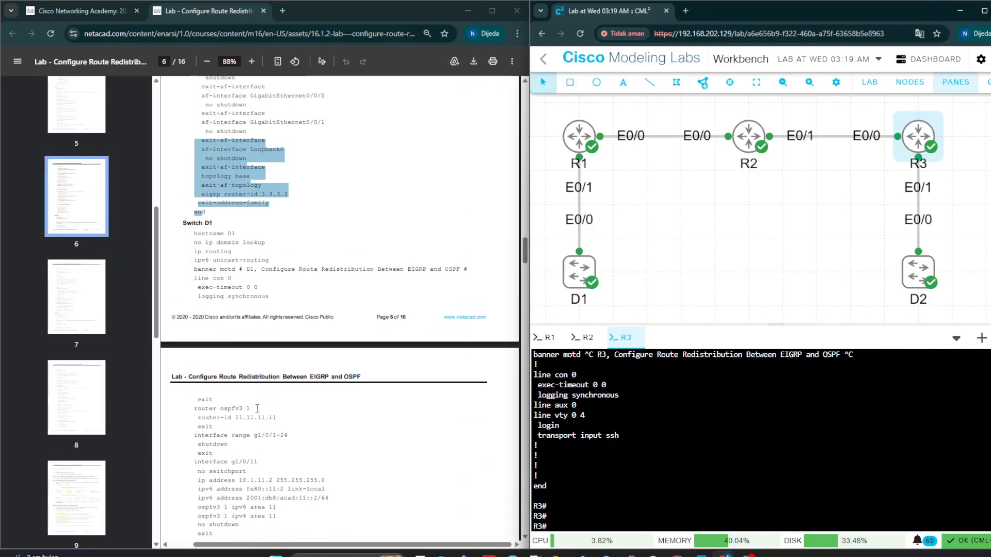
scroll(257, 410, down, 1)
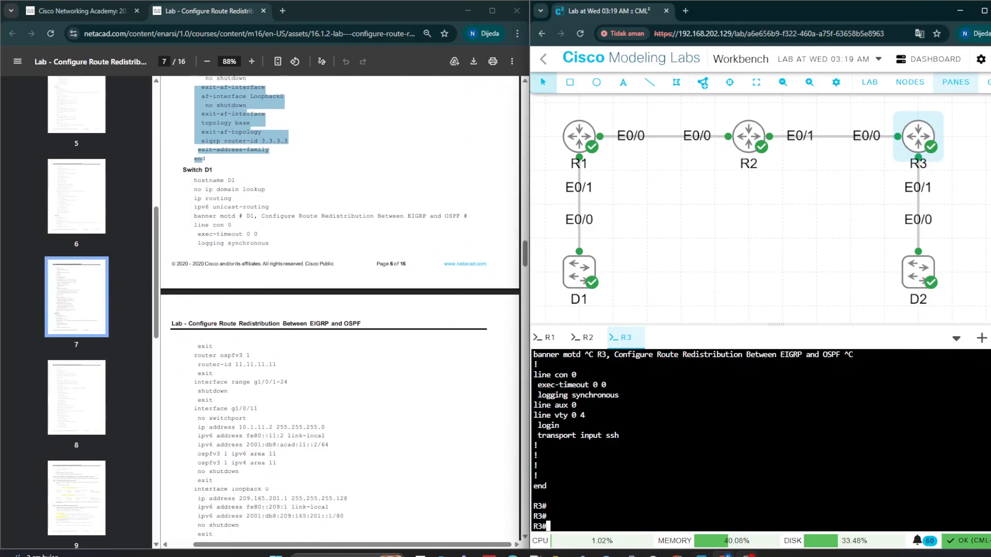
key(alt+Tab)
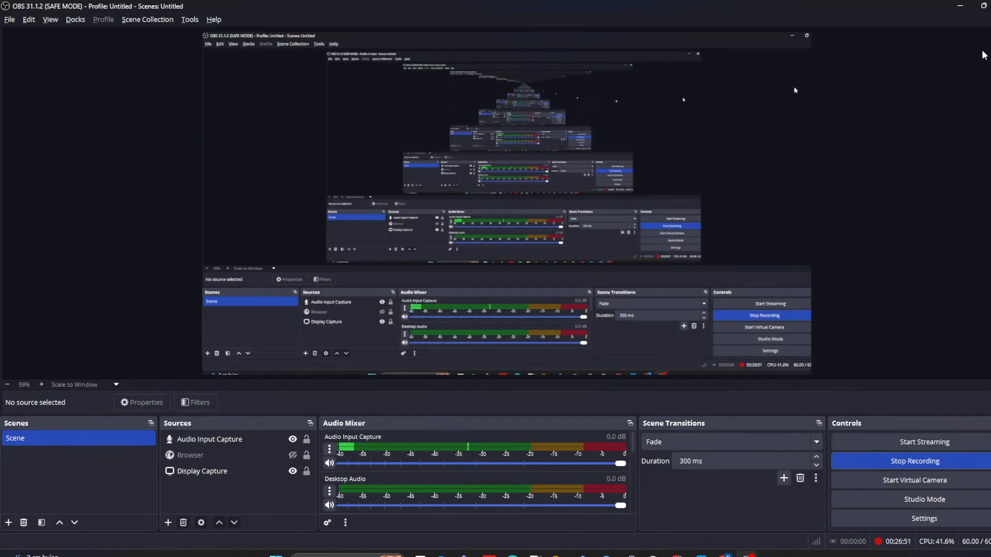
click(960, 6)
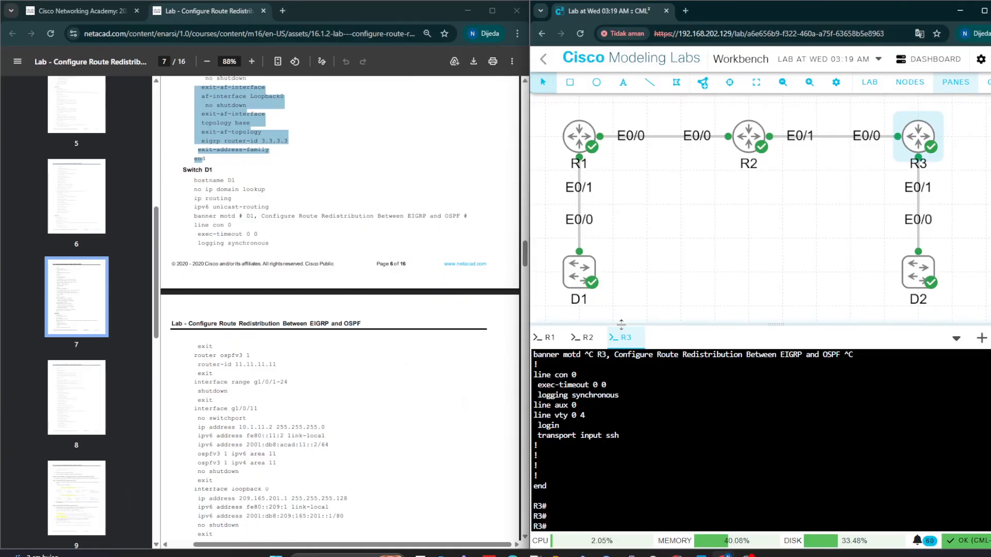
Step: Open the console of switch D1 and bring up its command prompt
right_click(575, 271)
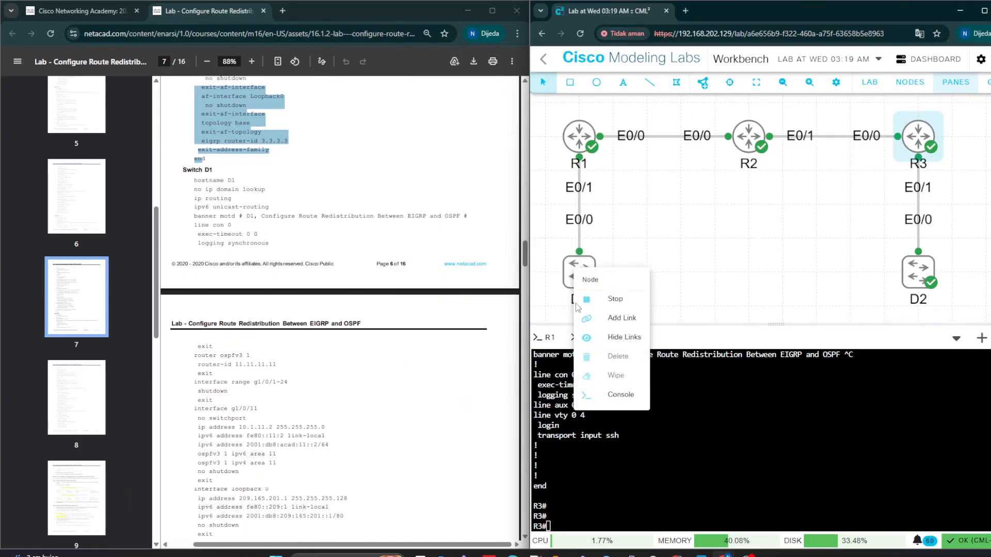
click(613, 391)
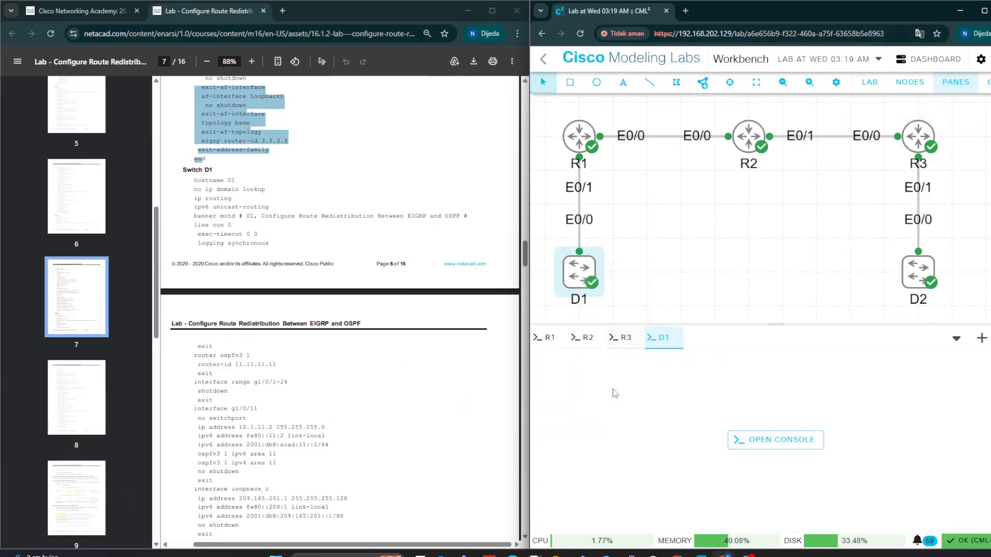
click(772, 440)
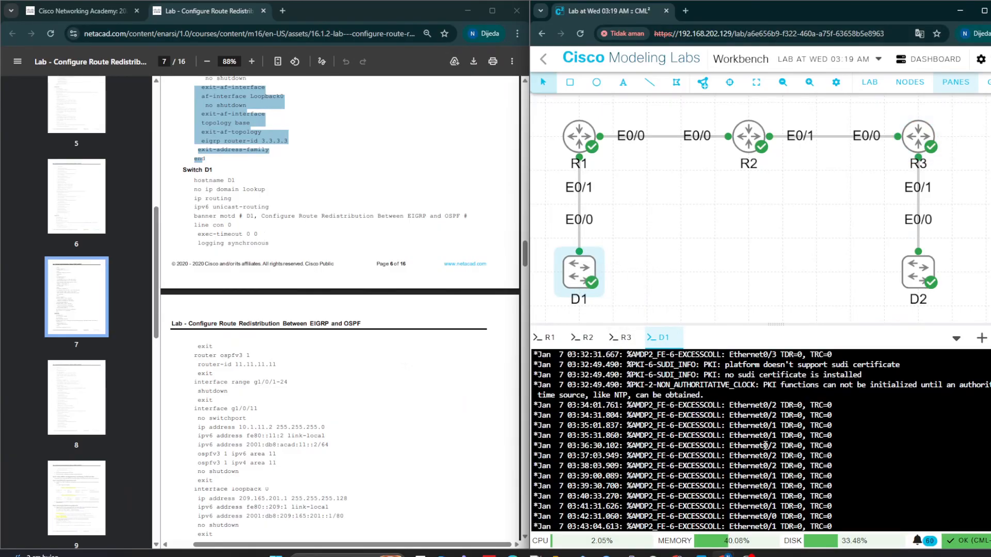
key(Return)
key(Return)
key(Return)
key(Return)
key(Return)
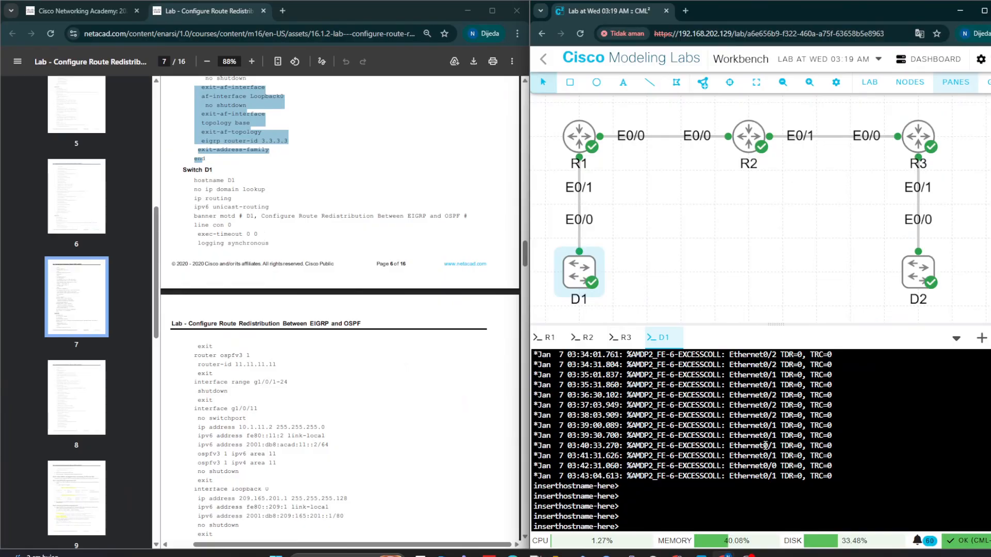
Step: Enter privileged and global configuration mode on the switch and set its hostname to D1
text(en)
key(Return)
text(conf t)
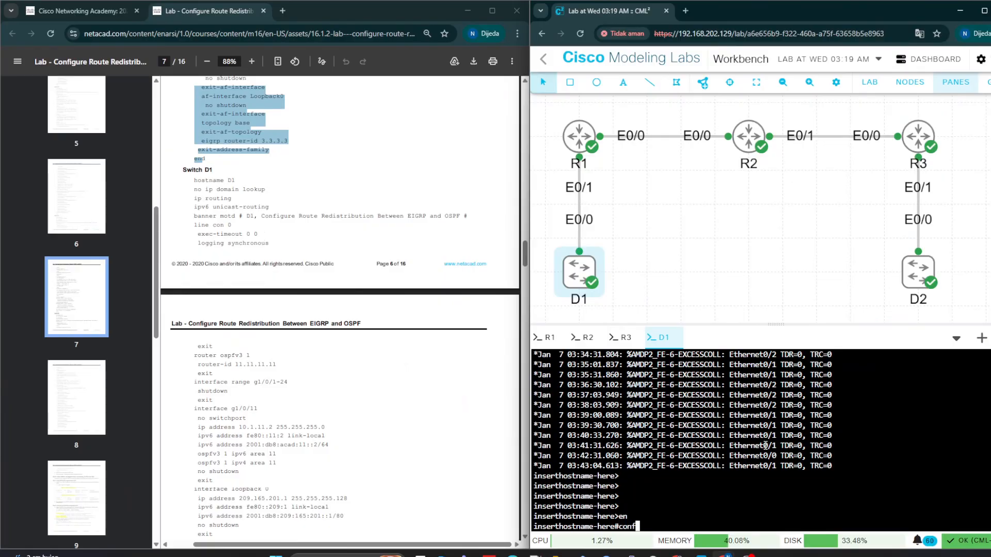
key(Return)
text(hod)
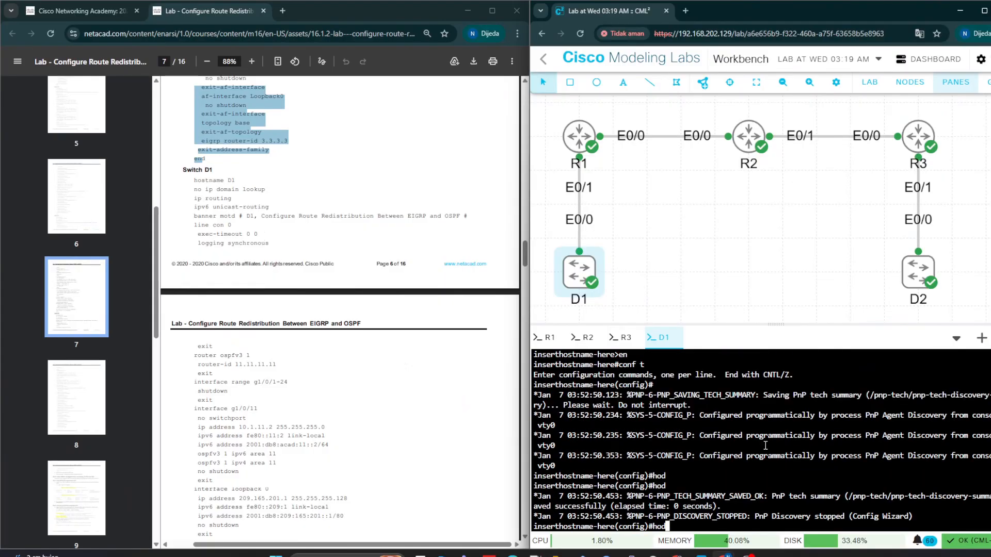
key(BackSpace)
text(s)
key(Tab)
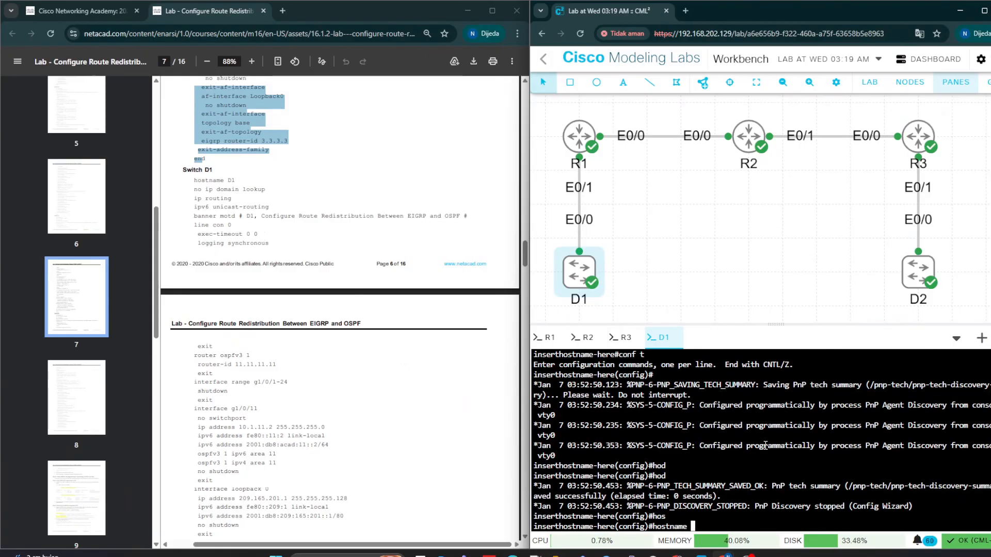
text(D1)
key(Return)
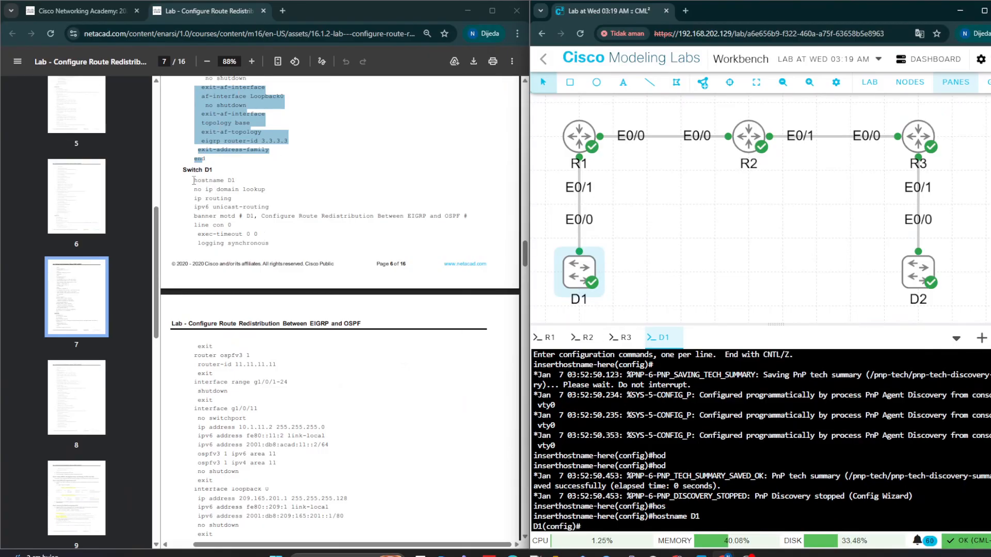
Step: Paste the guide's basic D1 settings into its console, from no ip domain lookup through logging synchronous on line con 0
drag(194, 189, 264, 244)
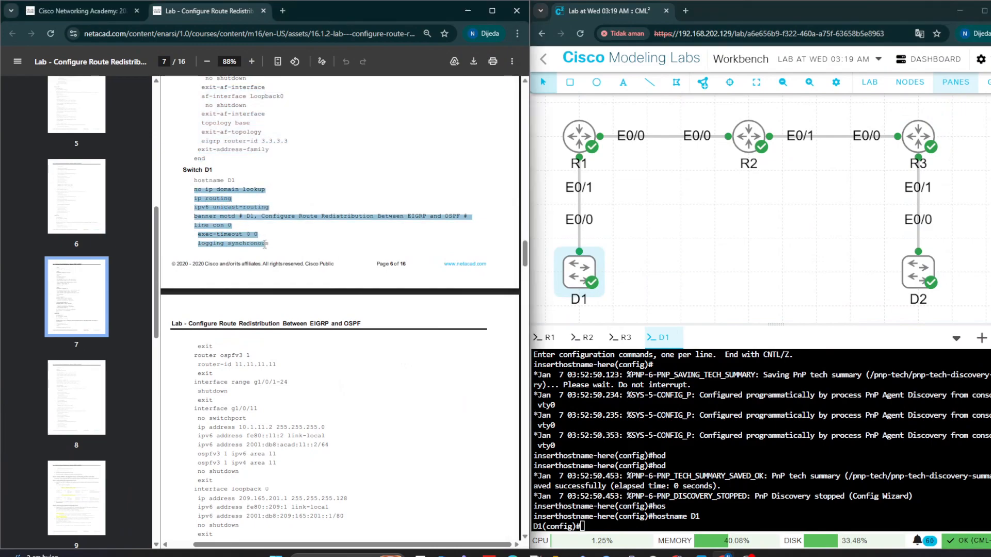
click(192, 193)
drag(194, 189, 269, 244)
key(super+c)
right_click(249, 217)
click(268, 227)
right_click(604, 446)
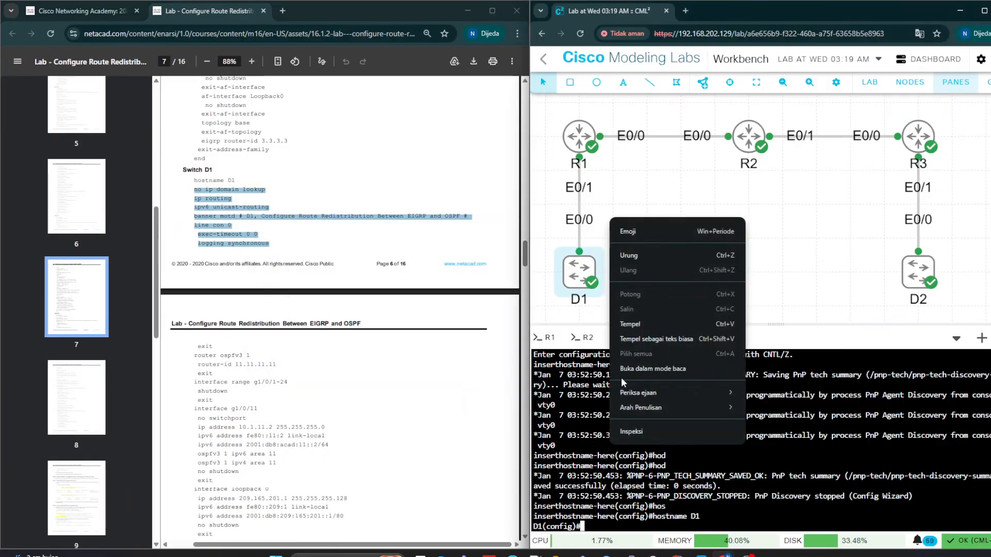
click(633, 323)
key(Return)
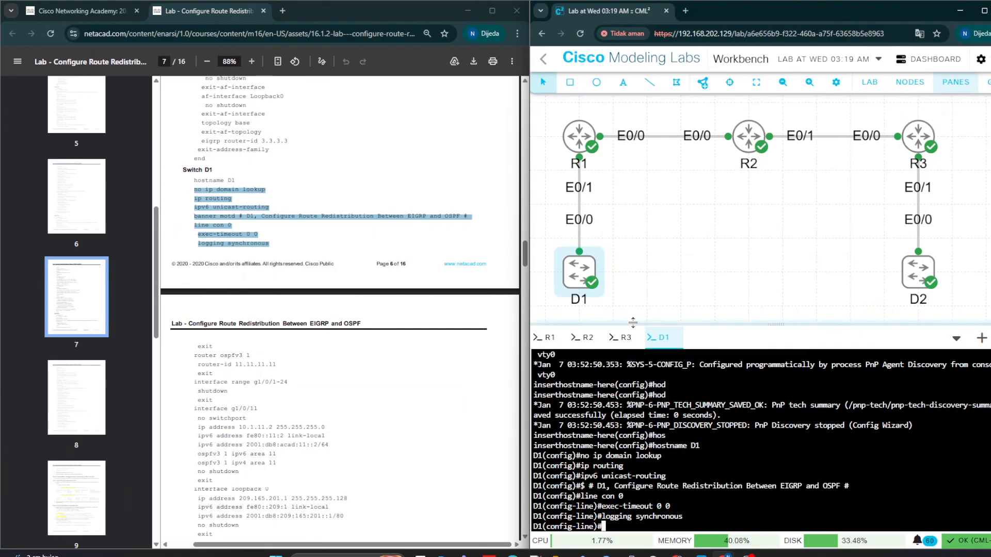
Step: Paste the guide's OSPFv3 block into D1's console, creating router ospfv3 1 with router-id 11.11.11.11 and exiting to global configuration
drag(197, 345, 218, 373)
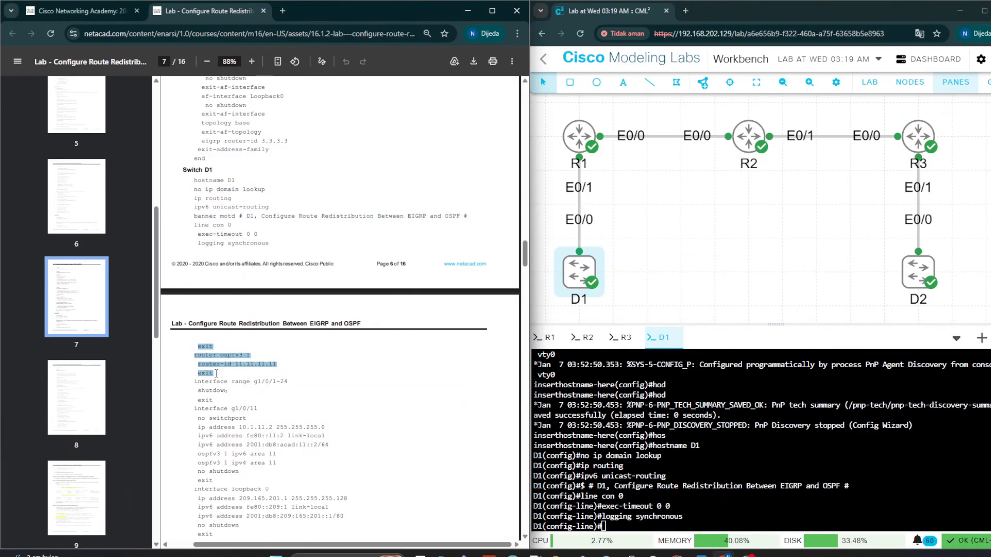
right_click(213, 365)
click(237, 379)
right_click(588, 227)
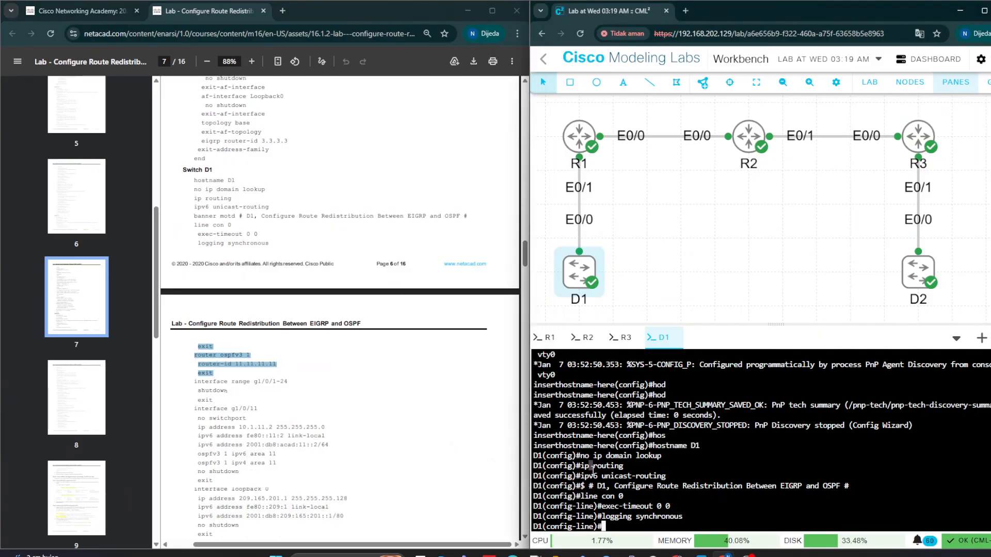
key(Escape)
key(ctrl+v)
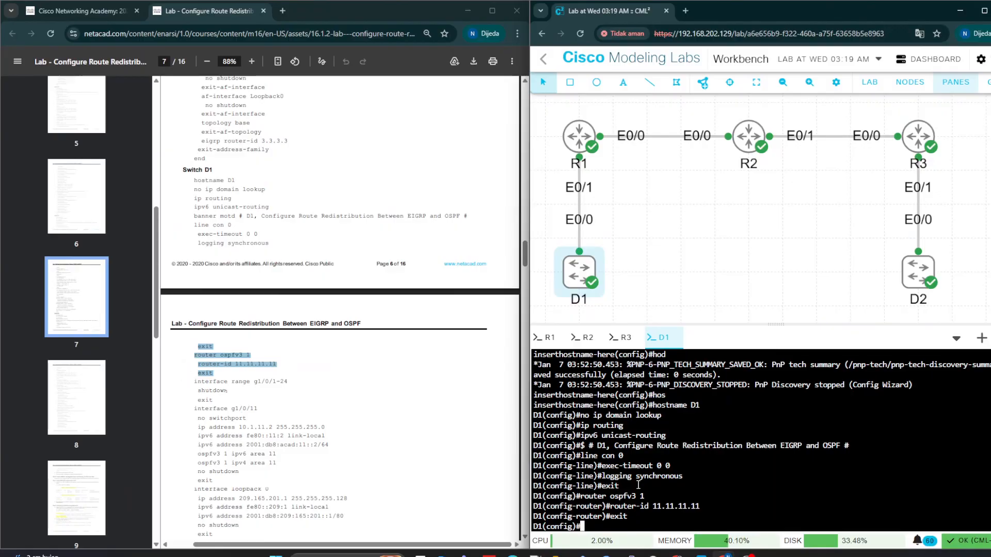
text(in)
key(Tab)
text(r)
key(Tab)
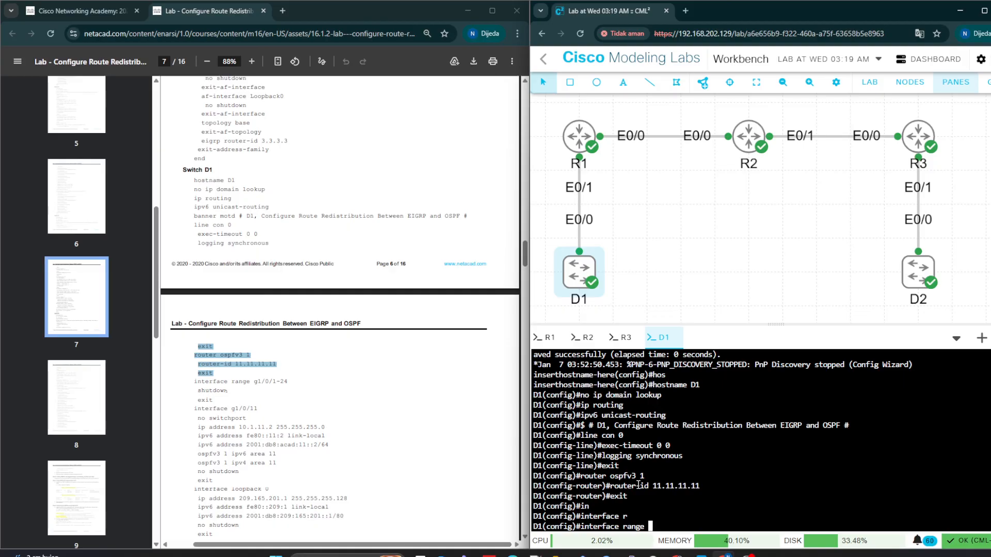
text(os)
key(Tab)
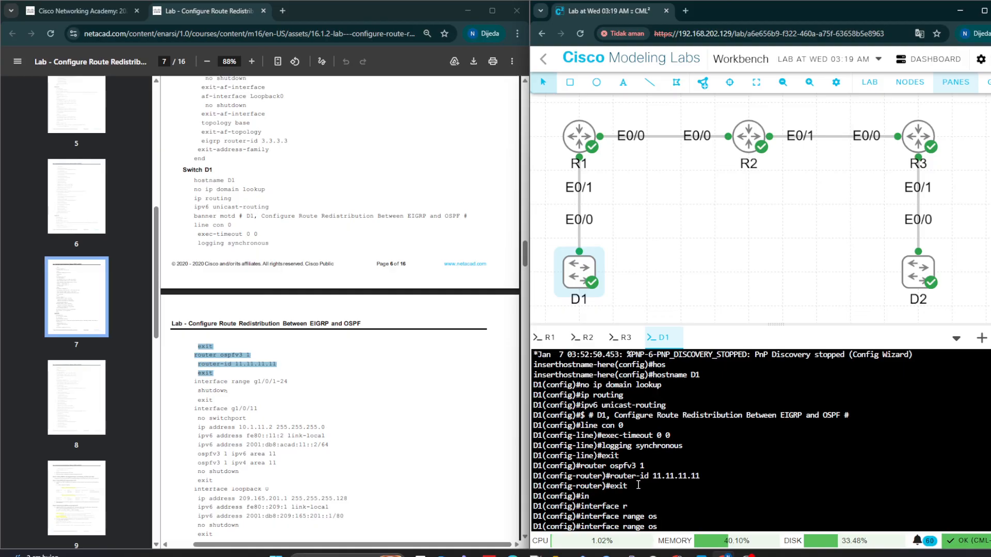
text(p)
key(Tab)
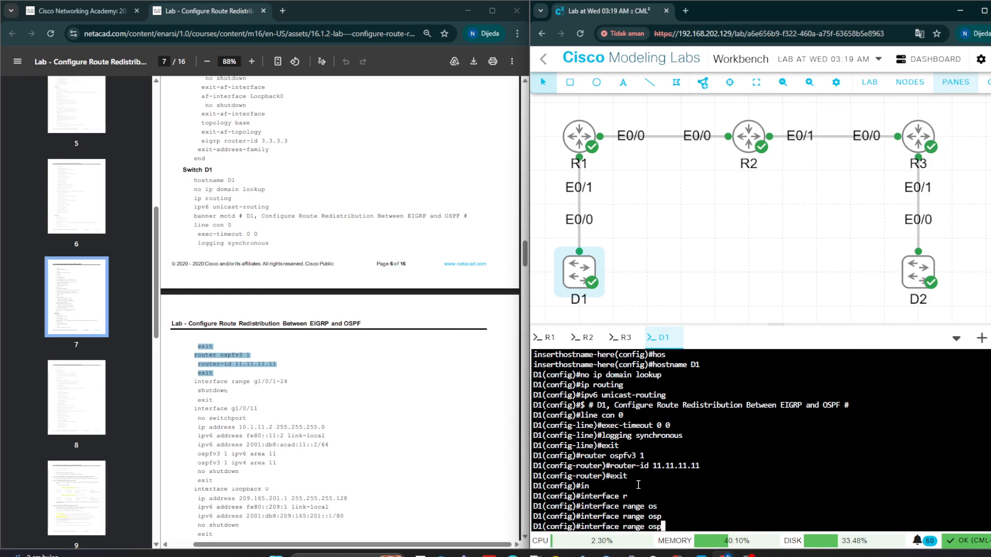
key(BackSpace)
key(BackSpace)
key(BackSpace)
key(BackSpace)
key(BackSpace)
key(BackSpace)
key(BackSpace)
key(BackSpace)
key(BackSpace)
key(BackSpace)
key(BackSpace)
key(BackSpace)
key(BackSpace)
key(BackSpace)
key(BackSpace)
key(BackSpace)
key(BackSpace)
key(BackSpace)
key(BackSpace)
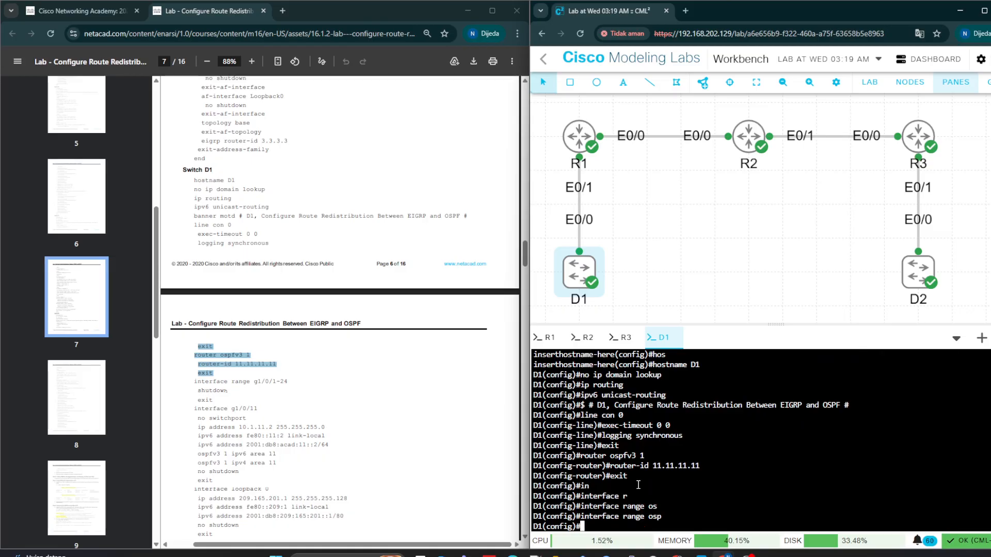
Step: Shut down interface range ethernet1/0 on D1 and exit back to global configuration mode
text(in)
key(Tab)
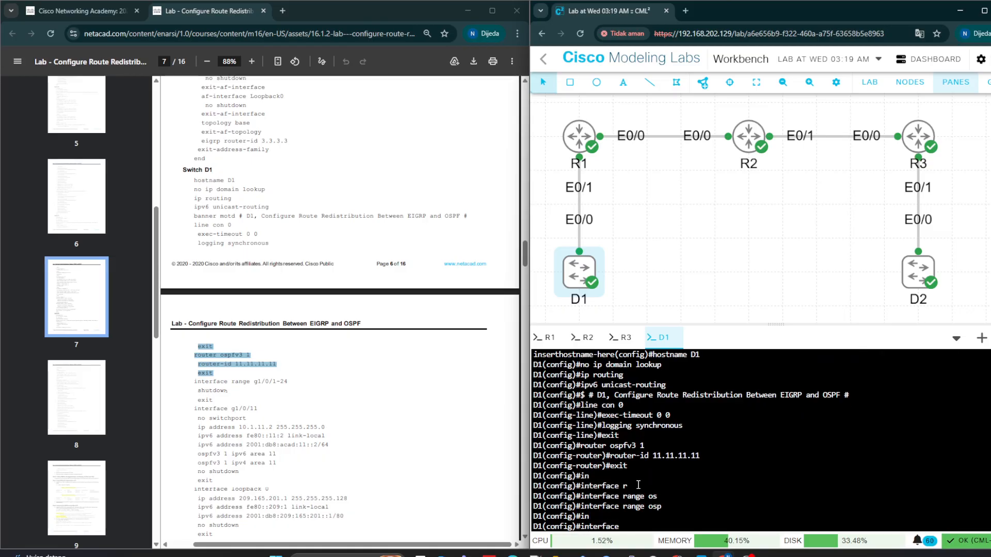
text(ra)
key(Tab)
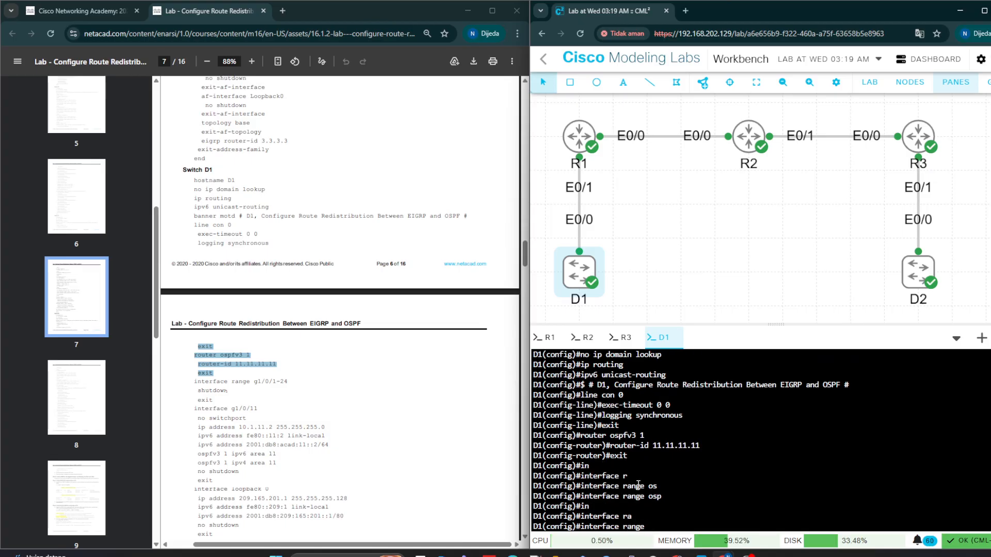
text(et)
key(Tab)
text(0/)
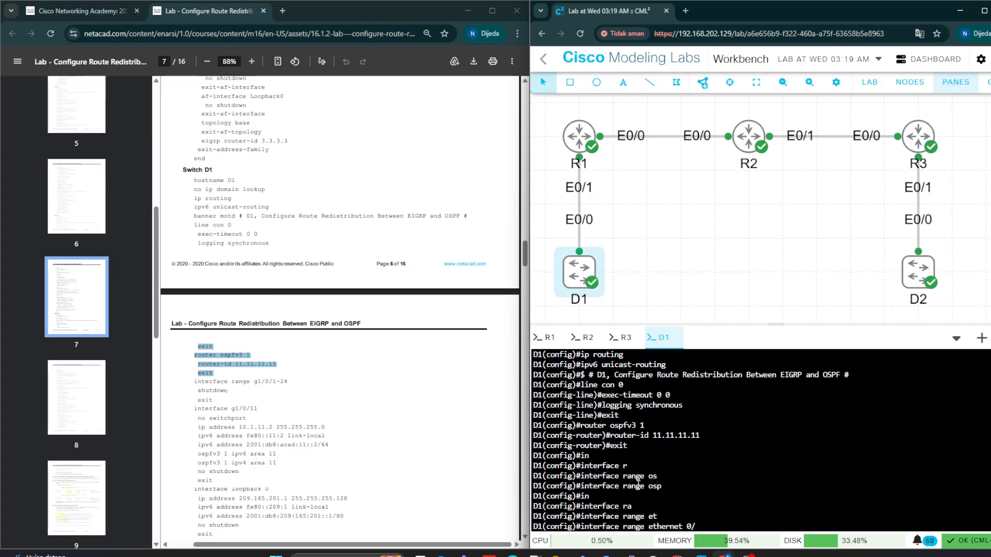
key(BackSpace)
key(BackSpace)
key(BackSpace)
text(1)
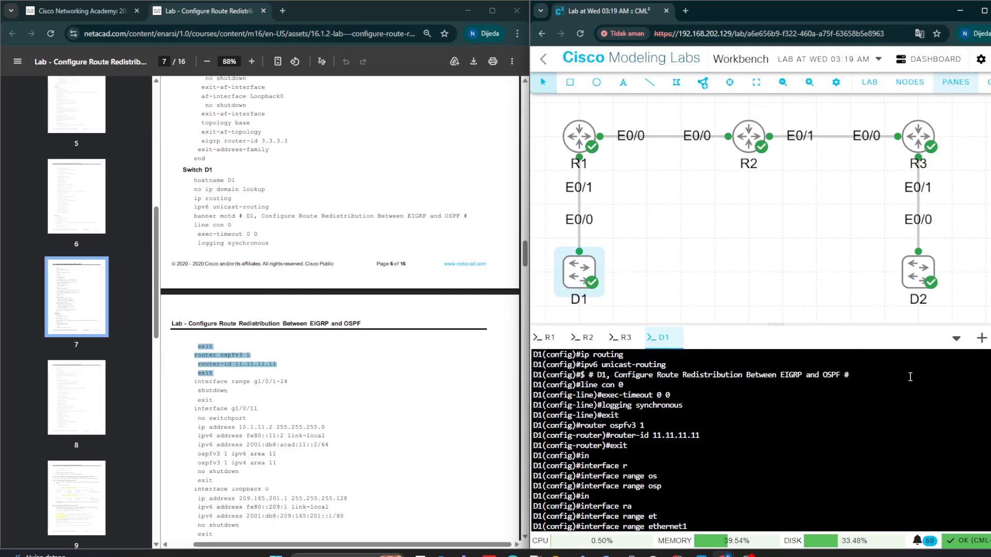
text(/0)
key(Return)
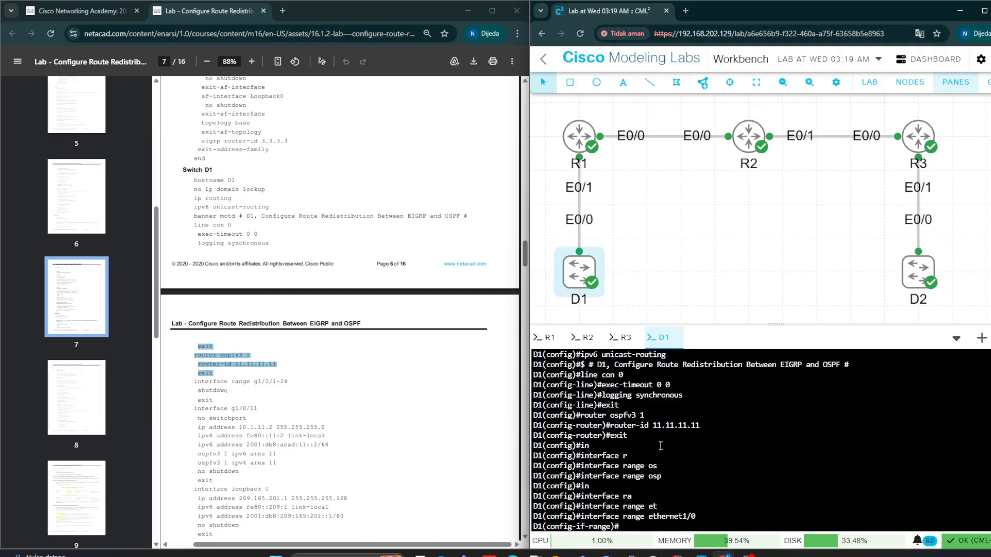
drag(196, 391, 219, 401)
right_click(209, 397)
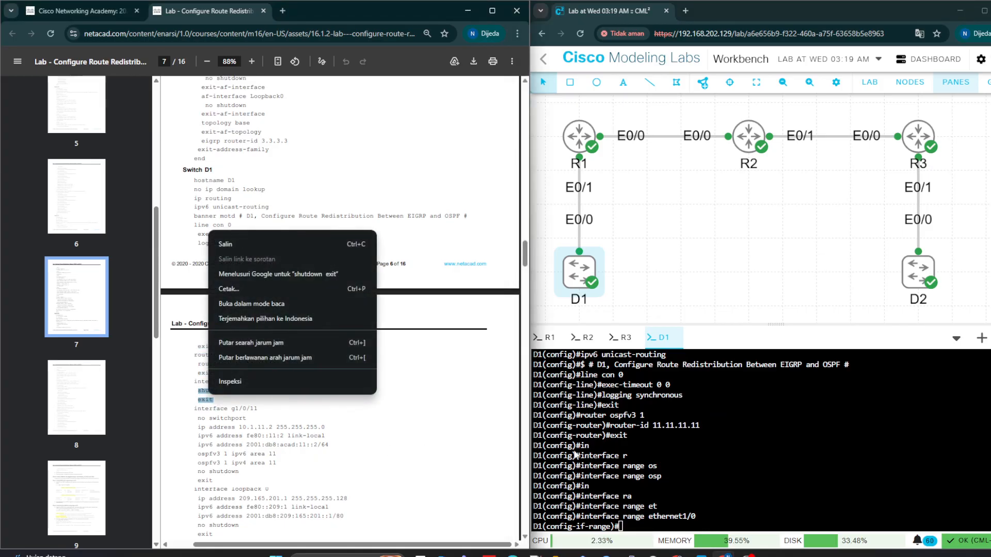
click(778, 492)
key(ctrl+v)
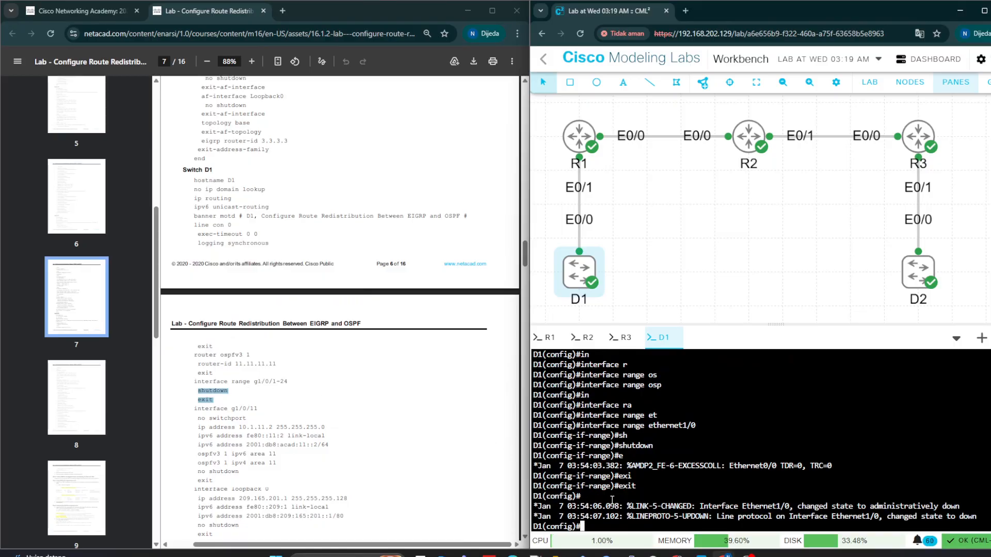
Step: Enter configuration mode for interface ethernet1/0 on D1 in place of the guide's g1/0/11
drag(195, 408, 240, 408)
click(539, 483)
text(in)
key(Tab)
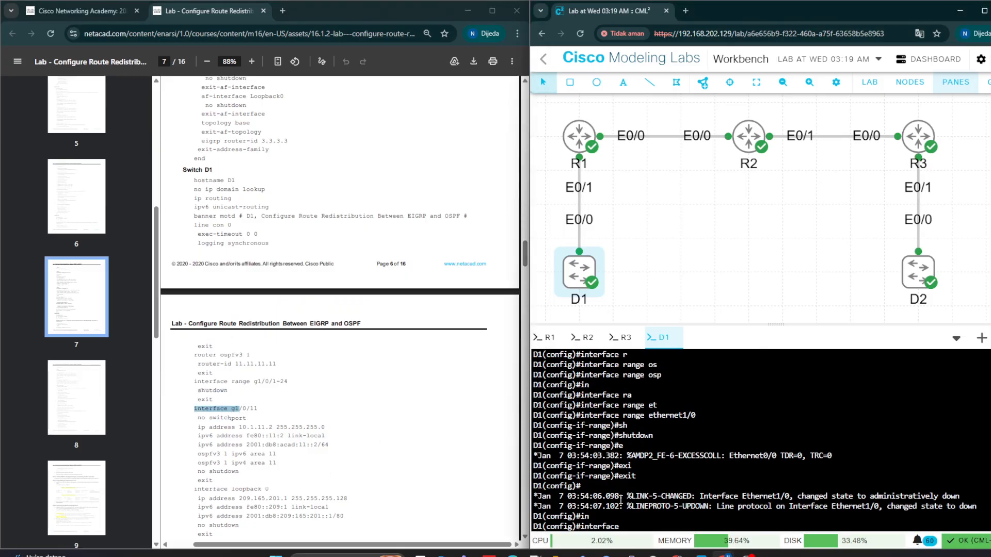
text(et)
key(Tab)
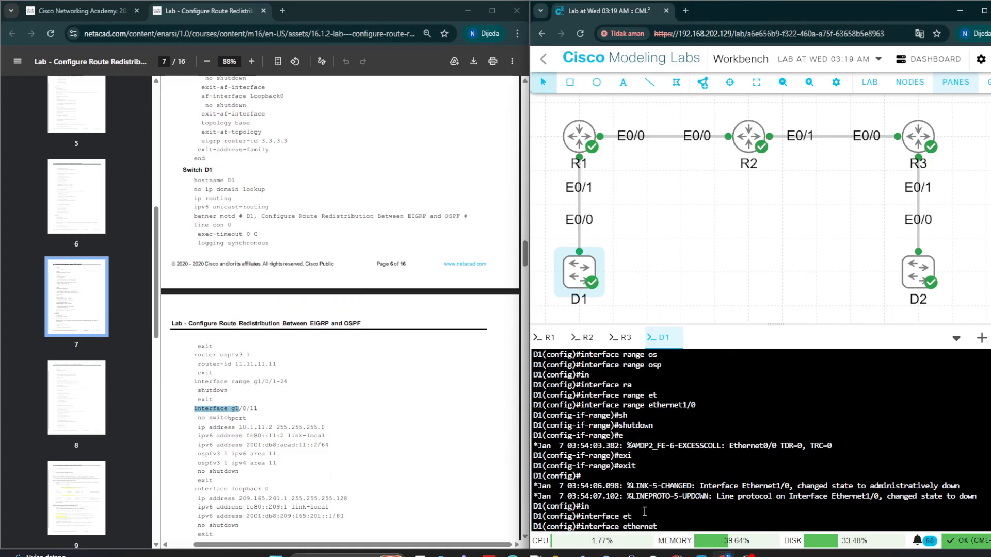
text(1/0)
key(Return)
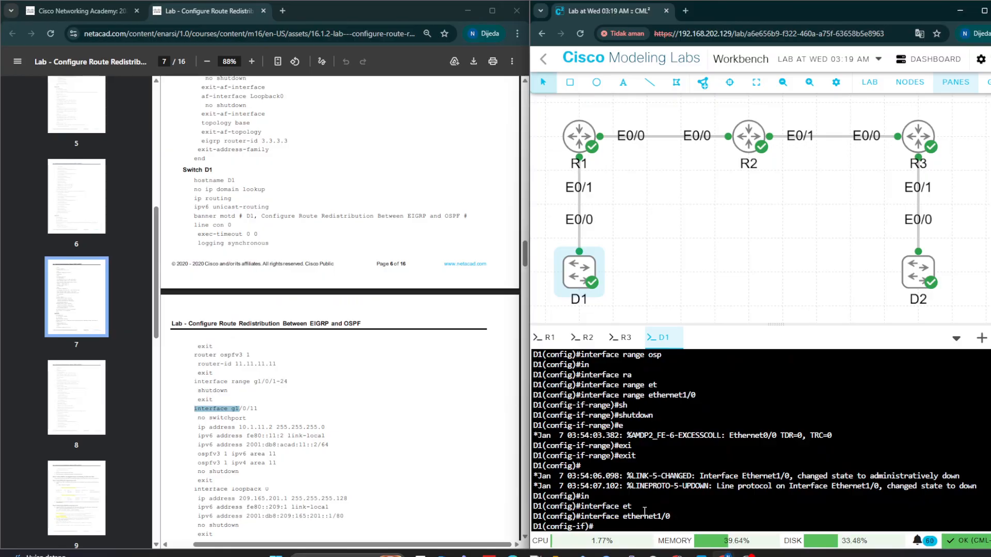
Step: Paste the rest of the guide's D1 configuration, from no switchport through the loopback 0, OSPFv3 address-family and default route commands to the final exit
drag(201, 417, 267, 516)
scroll(265, 512, down, 1)
click(222, 405)
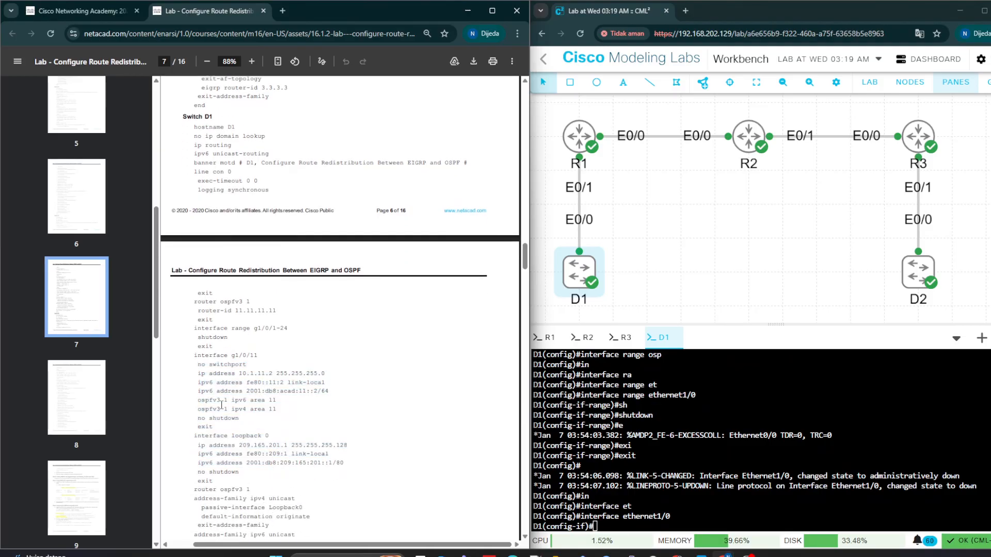
drag(196, 367, 213, 429)
scroll(227, 392, down, 2)
scroll(238, 392, down, 1)
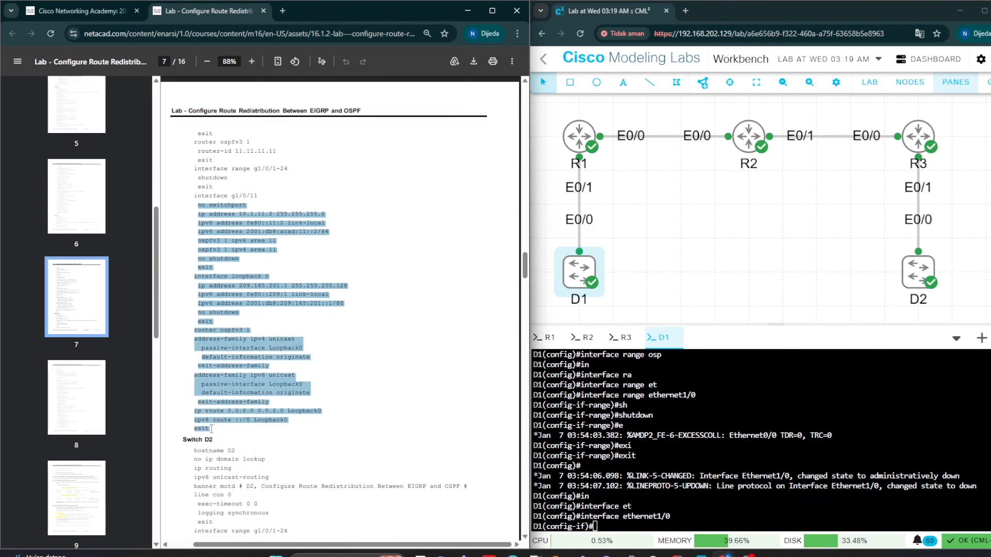
right_click(206, 406)
click(224, 240)
click(604, 477)
right_click(605, 477)
click(627, 354)
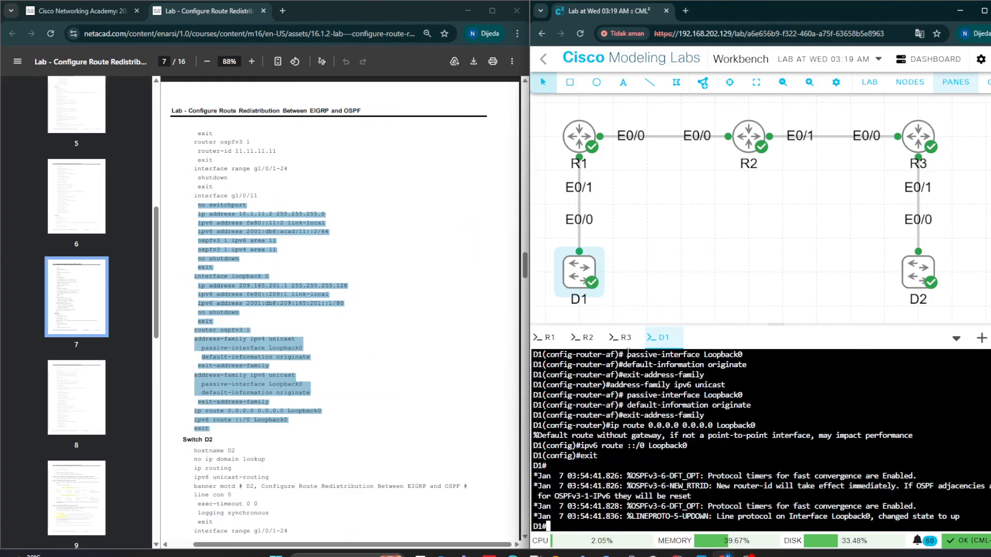
key(Return)
key(Return)
key(Return)
key(Return)
key(Return)
key(Return)
key(Return)
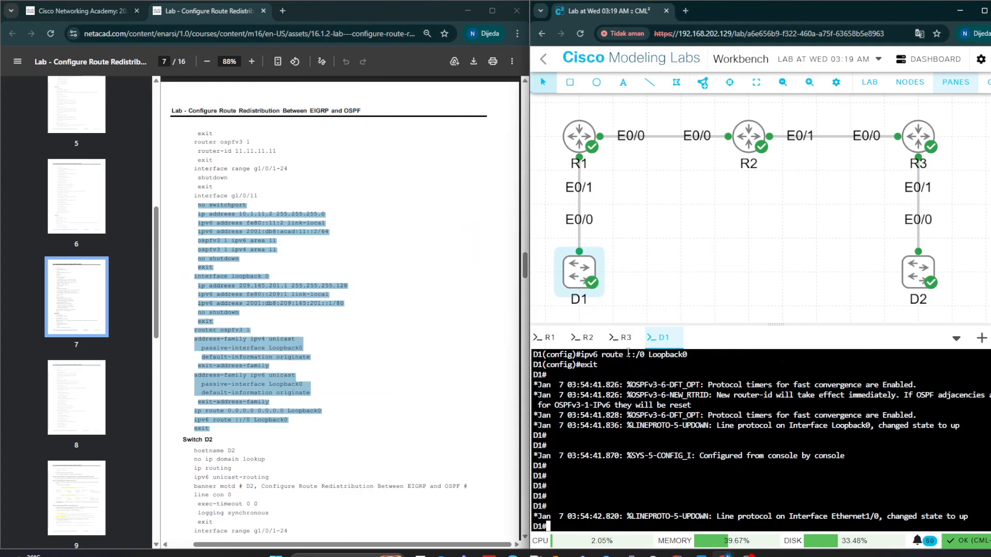
Step: Display D1's running configuration and page through it to check the Loopback0 addressing
text(sh run)
key(Return)
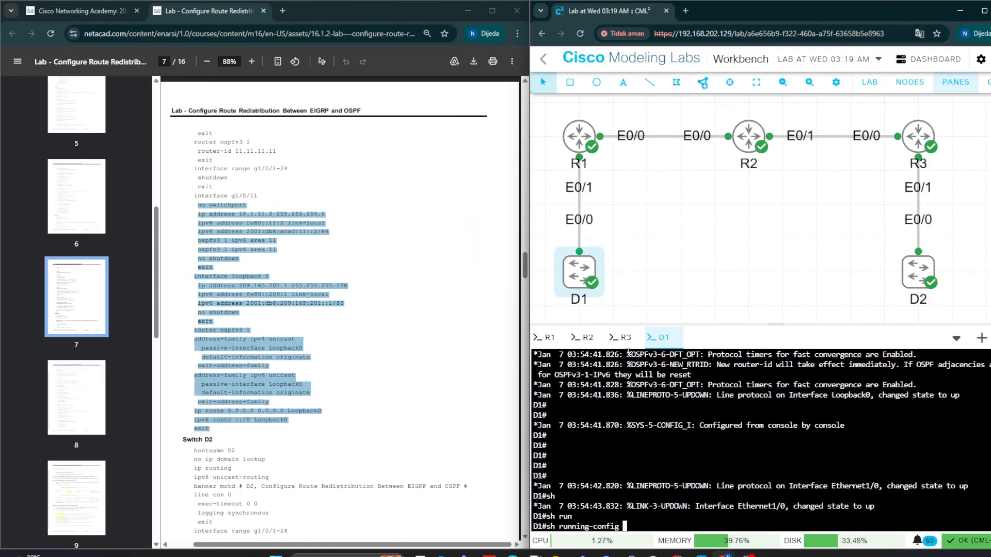
key(Return)
key(Return)
key(Return)
key(Return)
key(Return)
key(Return)
key(Return)
key(Return)
key(Return)
key(Return)
key(Return)
key(Return)
key(Return)
key(Return)
key(Return)
key(Return)
key(Return)
key(Return)
key(Return)
key(Return)
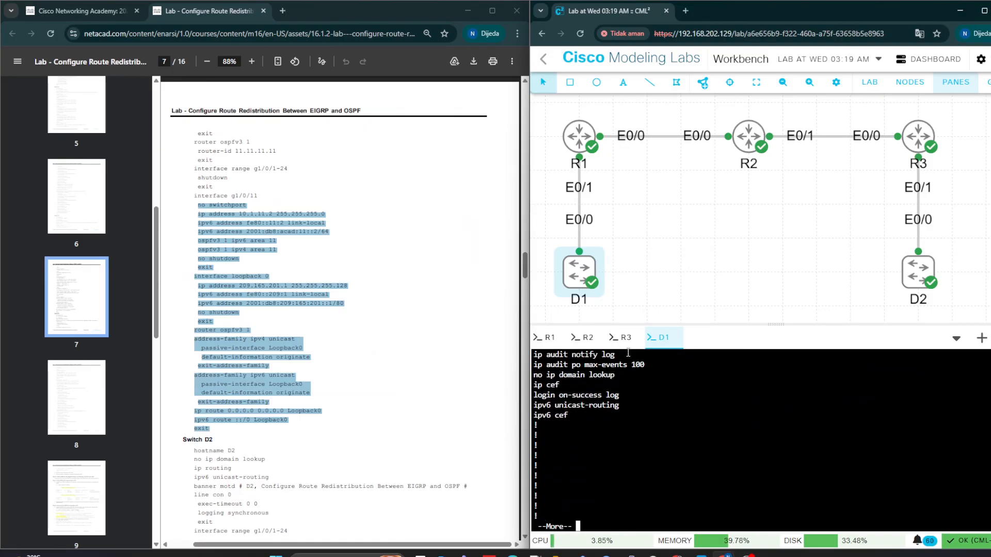
key(Return)
key(Return)
key(Return)
key(Return)
key(Return)
key(Return)
key(Return)
key(Return)
key(Return)
key(Return)
key(Return)
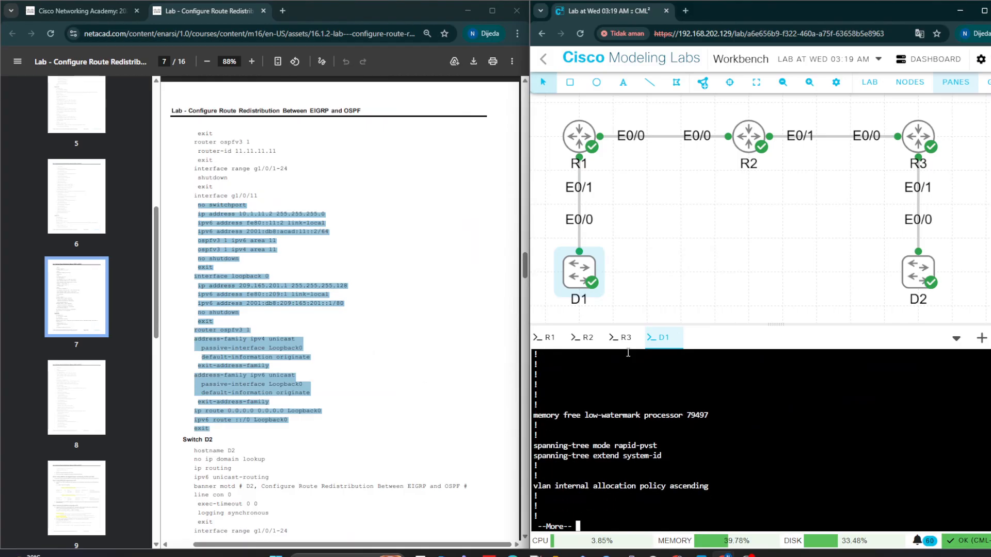
key(Return)
key(Return)
key(Return)
key(Return)
key(Return)
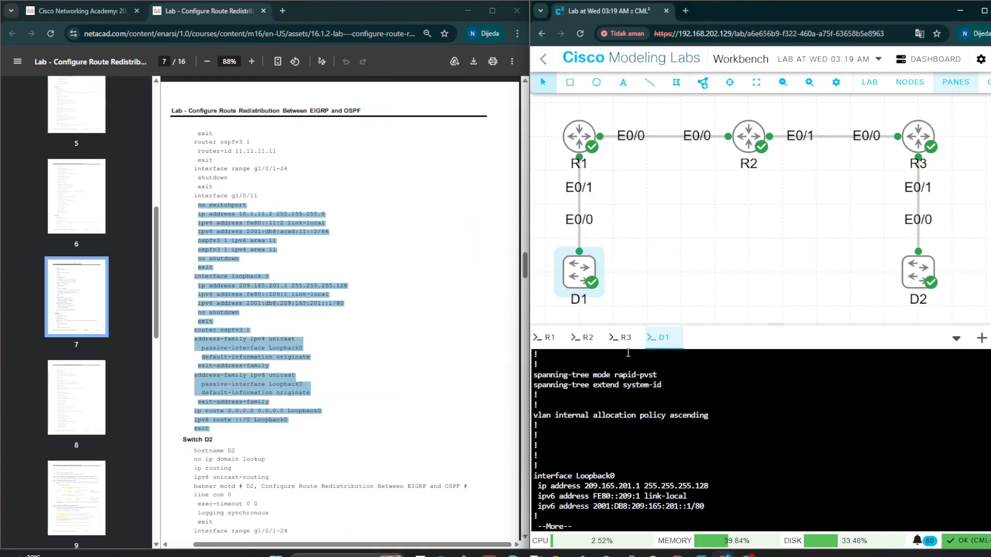
key(Return)
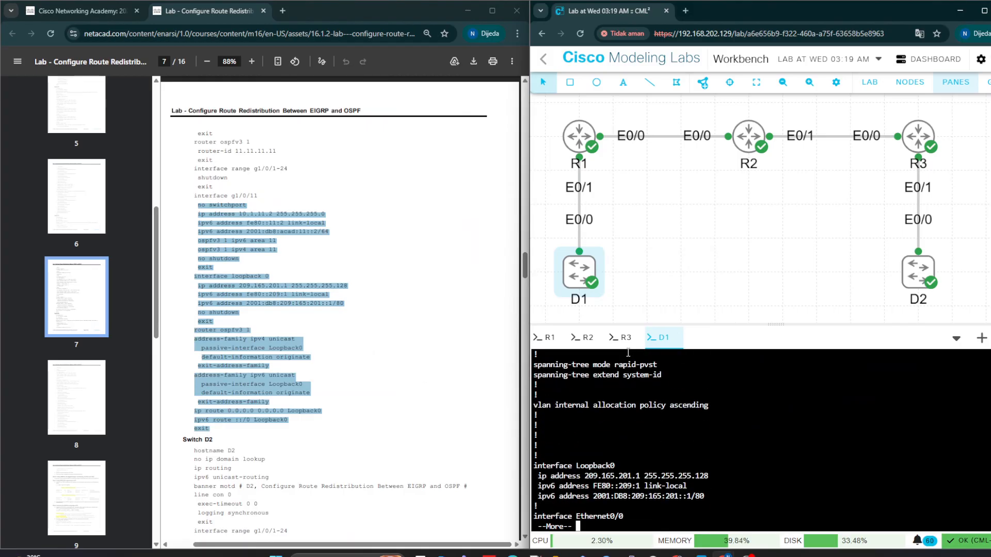
key(Return)
key(Return)
key(Return)
key(Return)
key(Return)
key(Return)
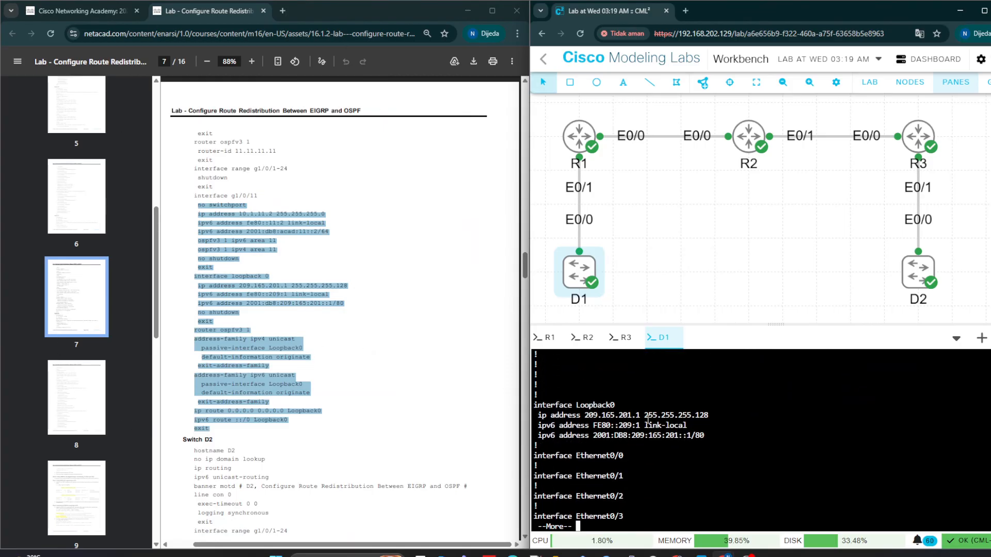
Step: Page on through D1's running configuration to check the Ethernet1/0 addressing and OSPFv3 area settings
key(Return)
key(Return)
key(Return)
key(Return)
key(Return)
key(Return)
key(Return)
key(Return)
key(Return)
key(Return)
key(Return)
key(Return)
key(Return)
key(Return)
key(Return)
key(Return)
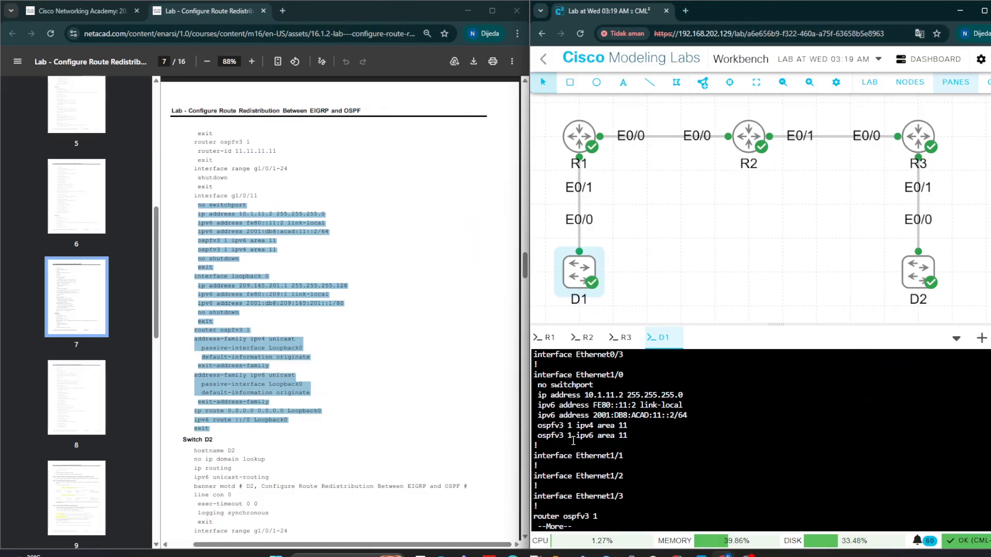
Step: Check the OSPFv3 address families and the IPv4 and IPv6 default routes in D1's running configuration
key(Return)
key(Return)
key(Return)
key(Return)
key(Return)
key(Return)
key(Return)
key(Return)
key(Return)
key(Return)
key(Return)
key(Return)
key(Return)
key(Return)
key(Return)
key(Return)
key(Return)
key(Return)
key(Return)
key(Return)
key(Return)
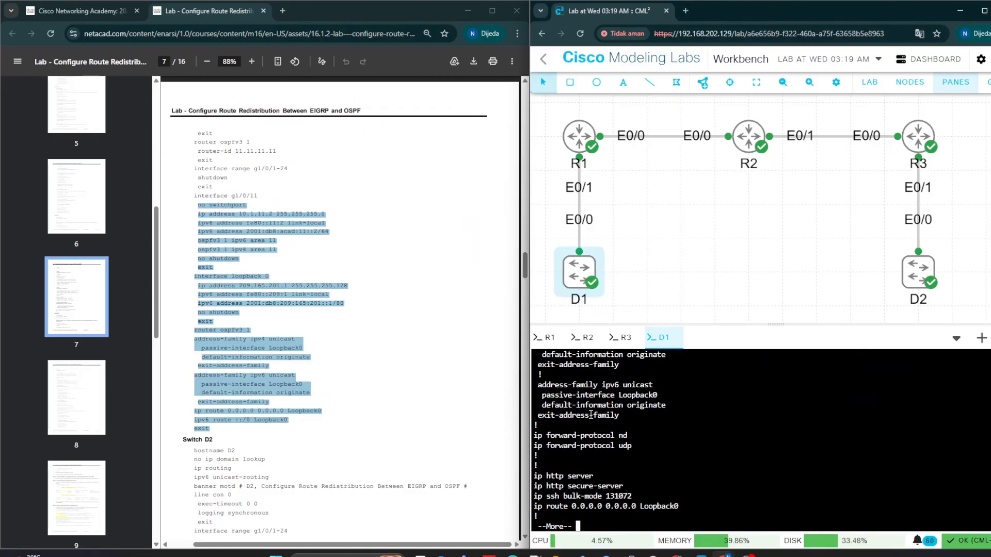
key(Return)
key(Return)
key(Return)
key(Return)
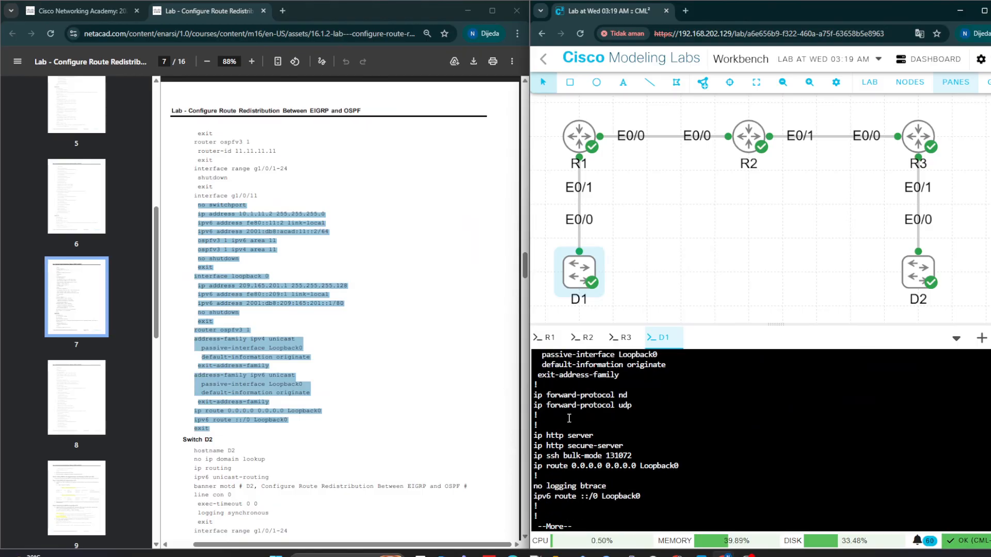
Step: Page to the end of D1's running configuration and review its banner and line settings
key(Return)
key(Return)
key(Return)
key(Return)
key(Return)
key(Return)
key(Return)
key(Return)
key(Return)
key(Return)
key(Return)
key(Return)
key(Return)
key(Return)
key(Return)
key(Return)
key(Return)
key(Return)
key(Return)
key(Return)
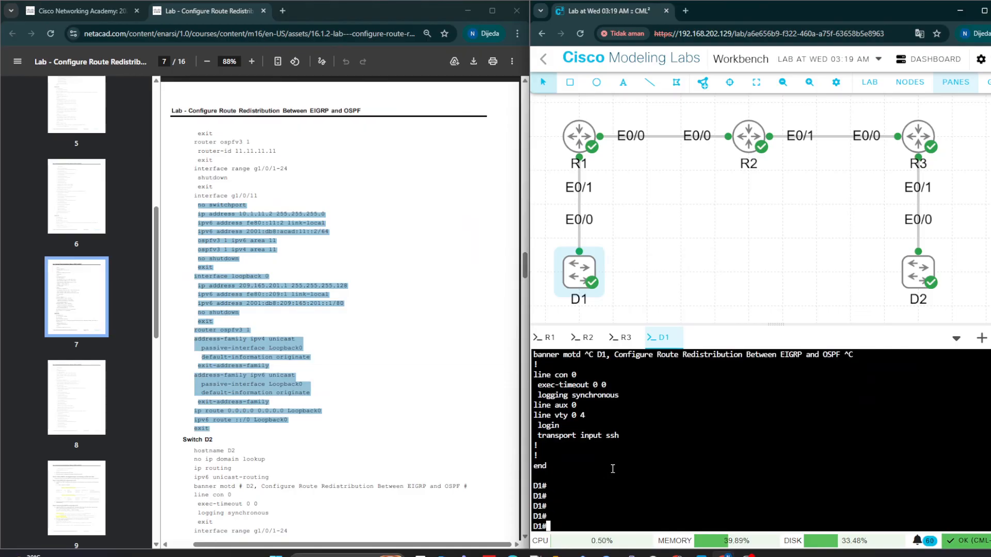
scroll(613, 469, up, 5)
Step: Bring up the guide's Switch D2 section, open D2's console and wake its command prompt
scroll(258, 361, down, 3)
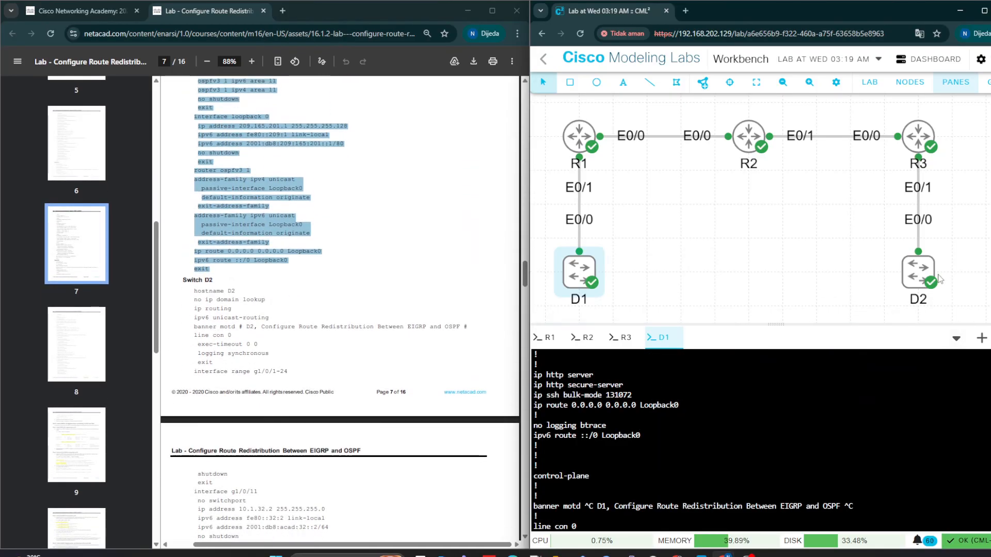
right_click(917, 279)
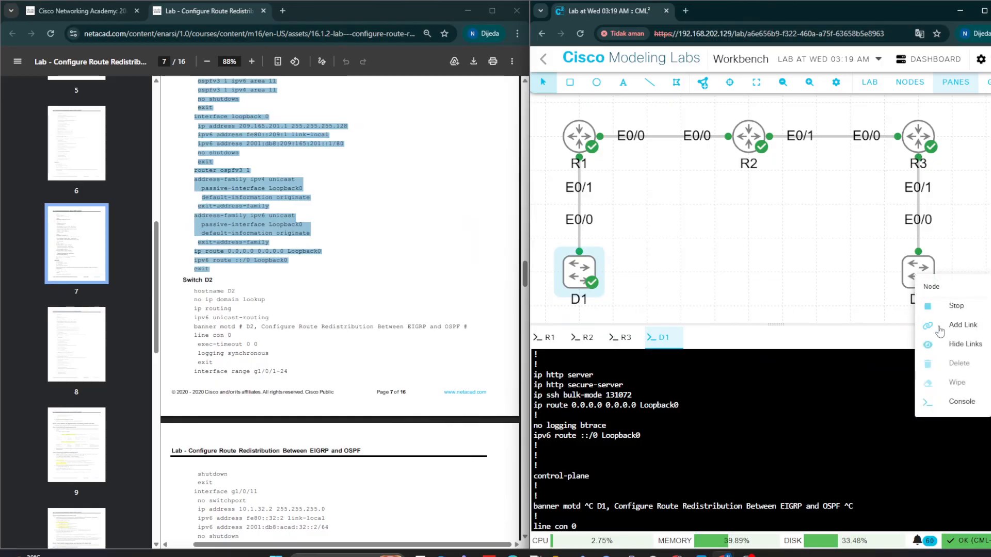
click(958, 407)
click(801, 440)
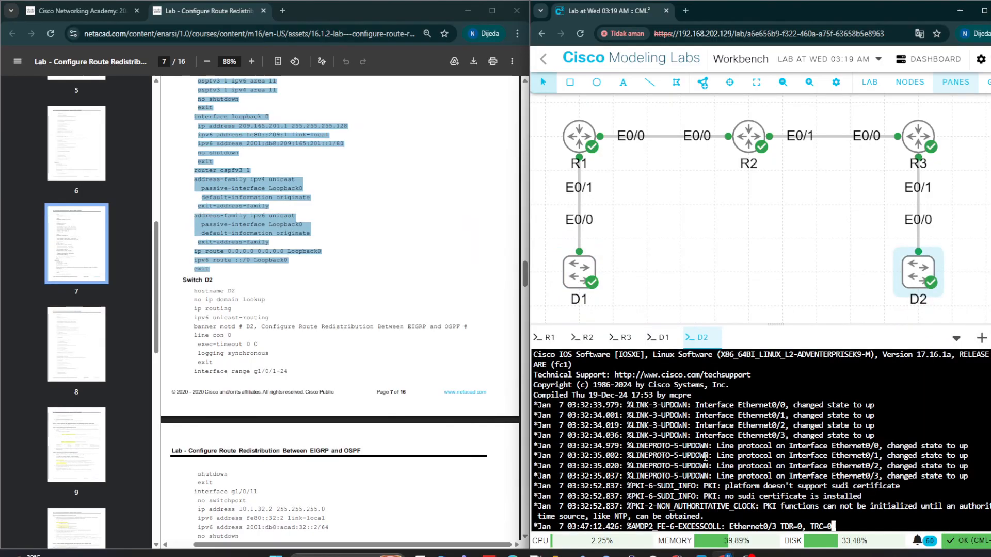
key(Return)
key(Return)
key(Return)
key(Return)
key(Return)
key(Return)
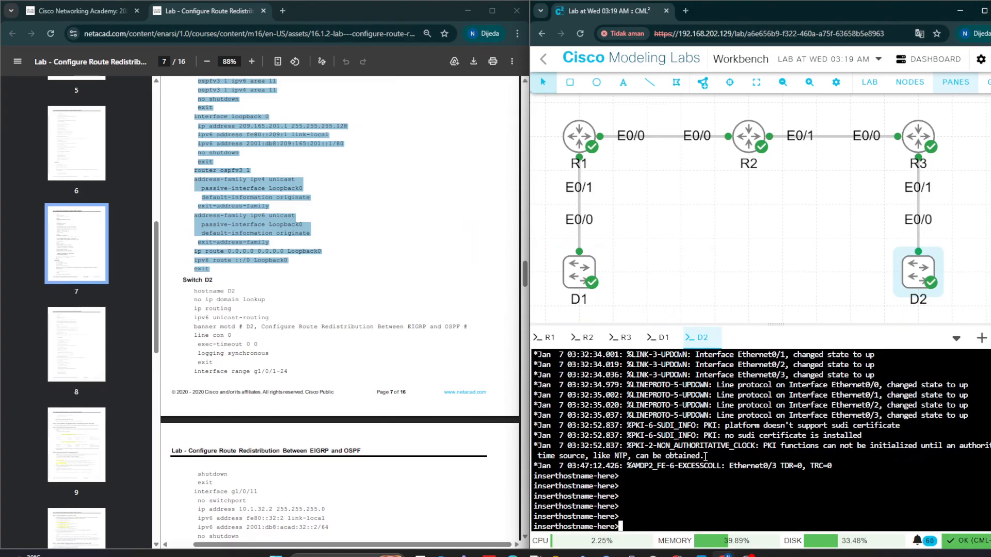
Step: Enter privileged EXEC mode and global configuration mode on D2
text(en)
key(Return)
text(conf t)
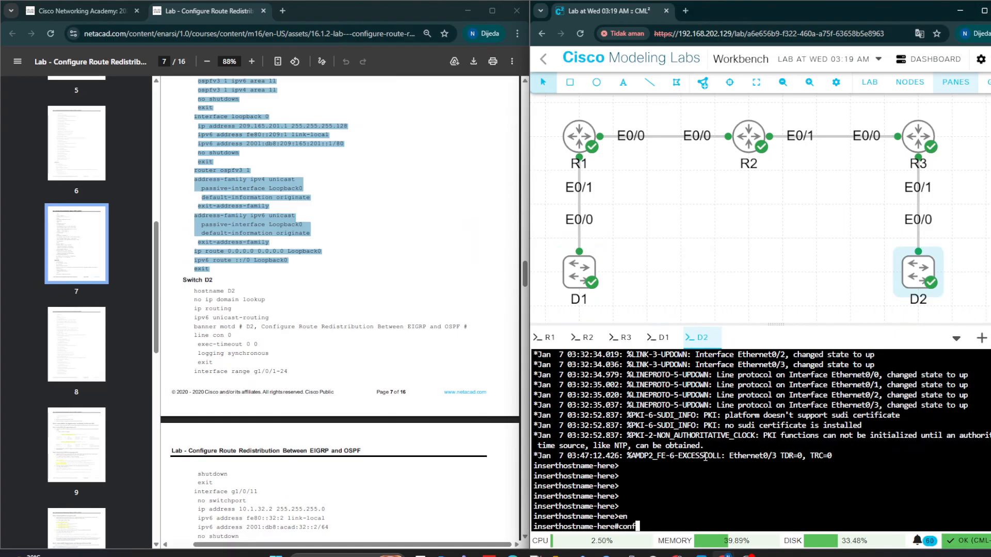
key(Return)
Step: Look through the remaining lab guide parts to the last page, returning to the Switch D2 configuration
scroll(372, 363, down, 20)
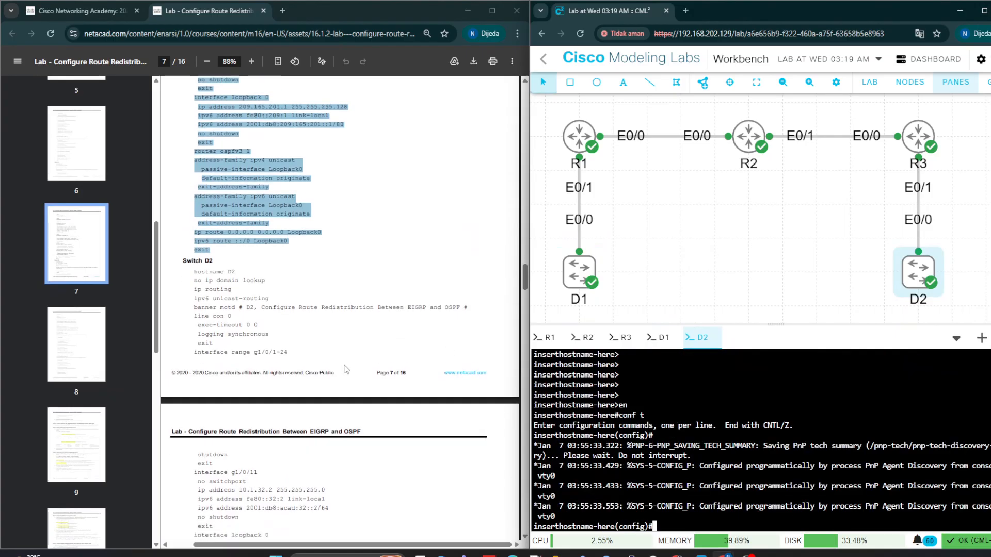
scroll(346, 369, down, 20)
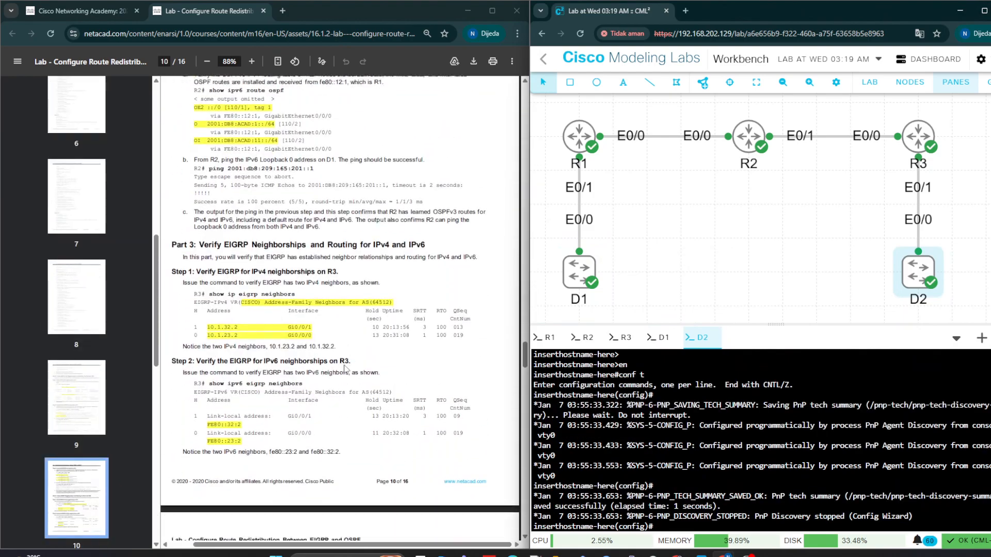
scroll(346, 369, down, 20)
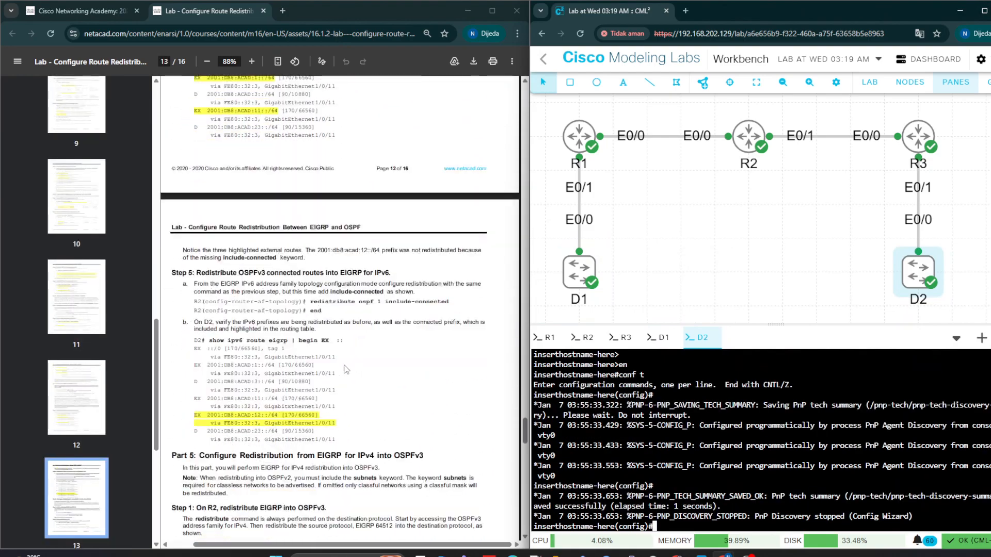
scroll(346, 361, down, 15)
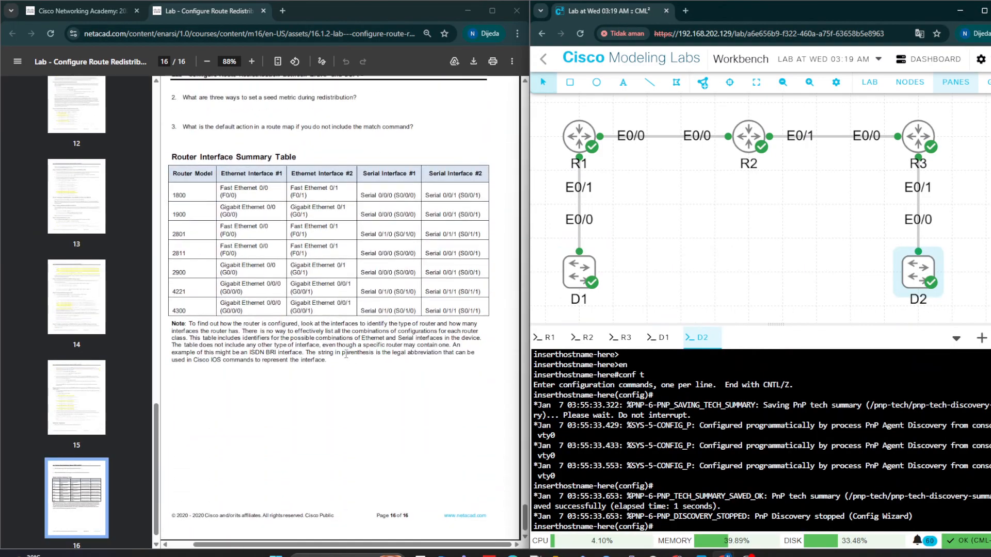
scroll(346, 364, up, 20)
scroll(346, 351, up, 15)
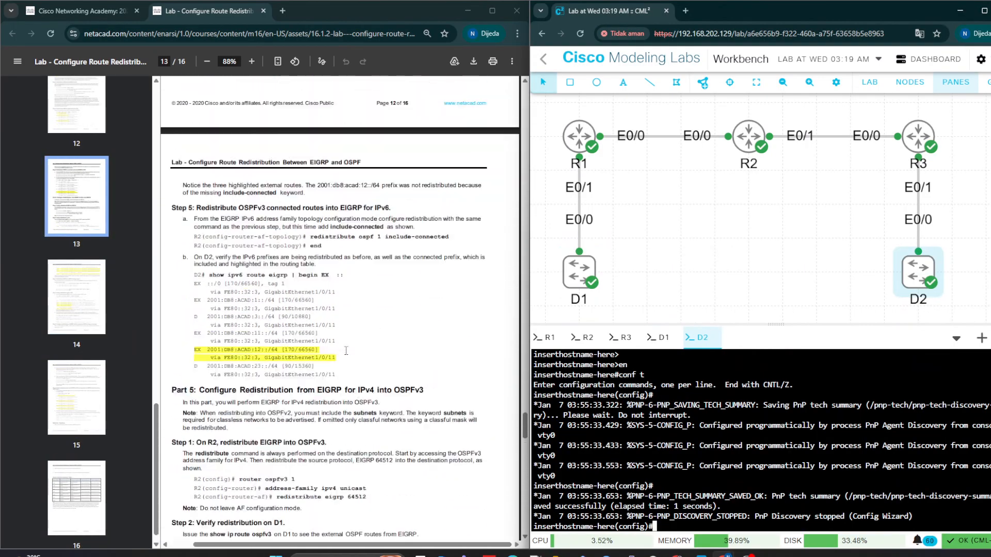
scroll(347, 343, up, 15)
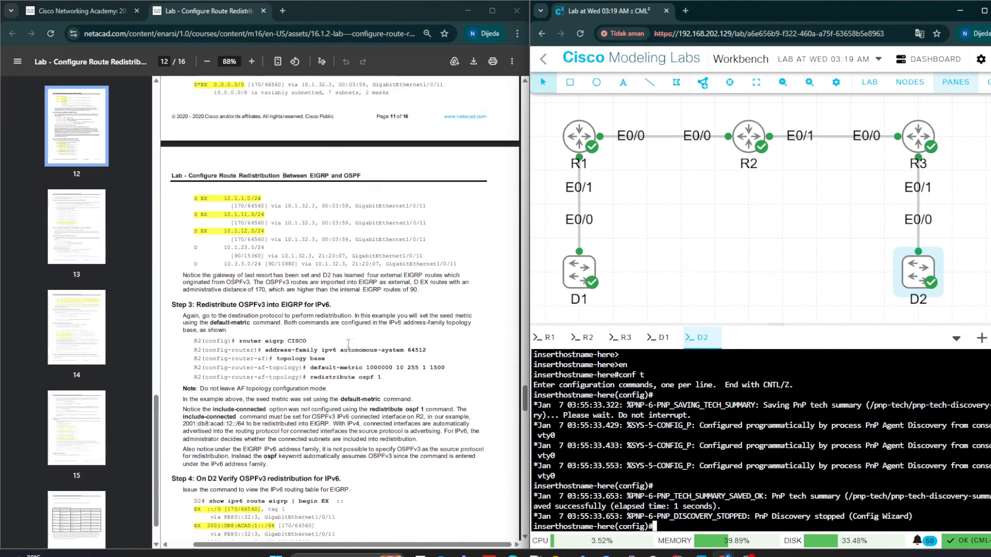
scroll(350, 344, up, 15)
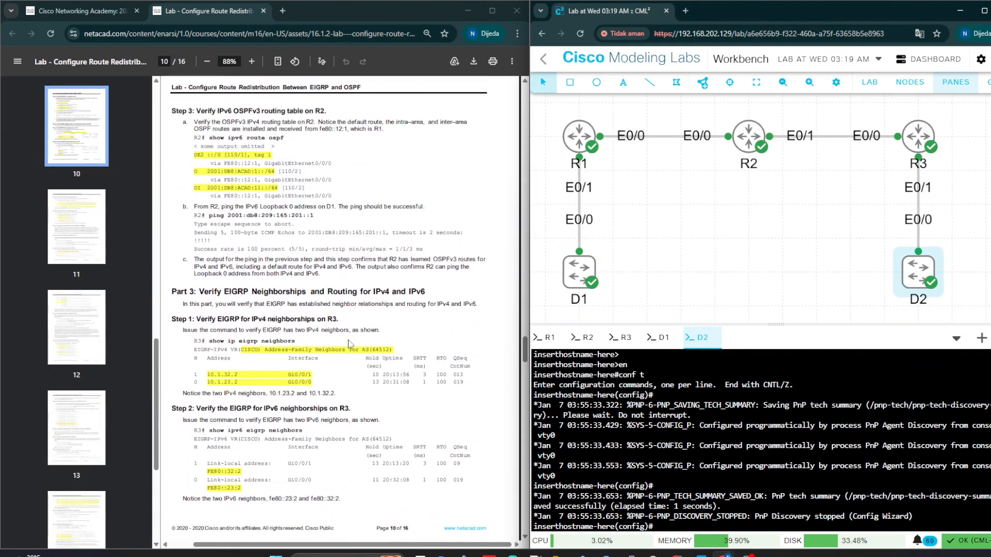
scroll(349, 341, down, 5)
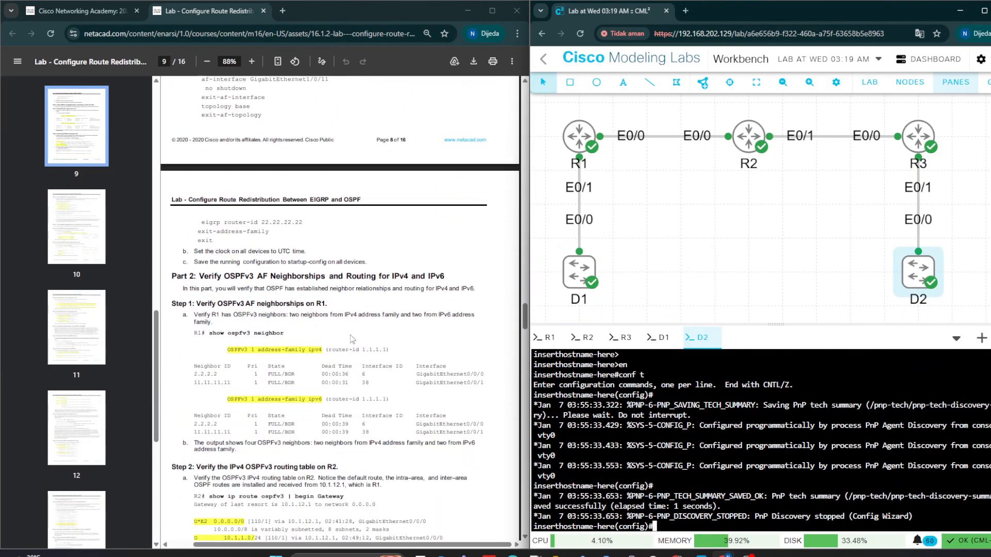
scroll(352, 339, up, 5)
scroll(351, 339, up, 15)
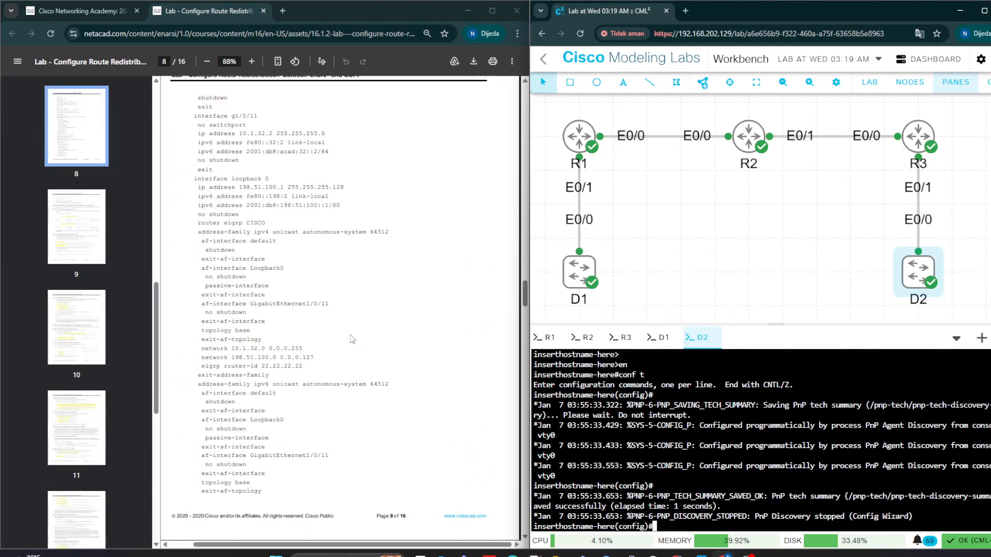
Step: Set the hostname to lowercase d2 in D2's console
triple_click(663, 455)
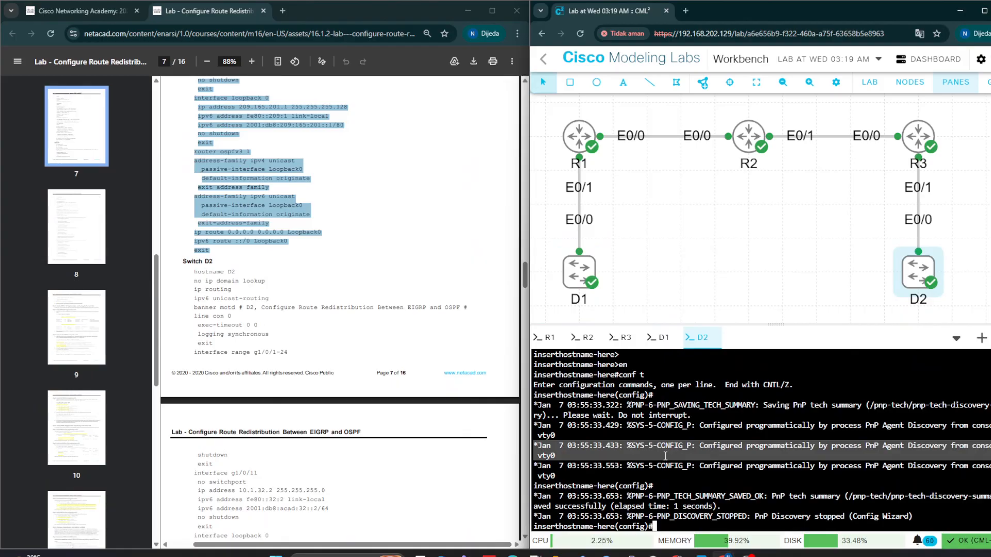
text(hos)
key(Tab)
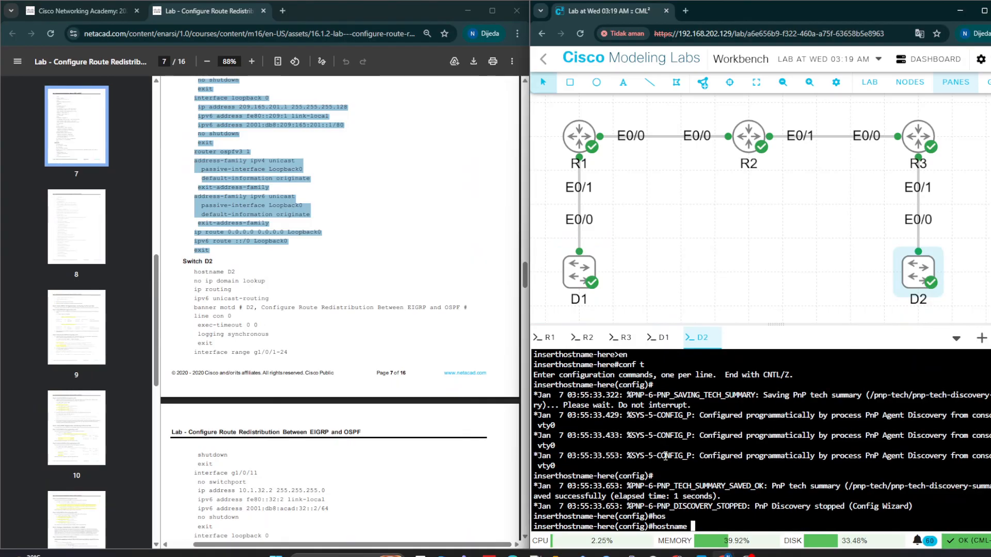
text(d2)
key(Return)
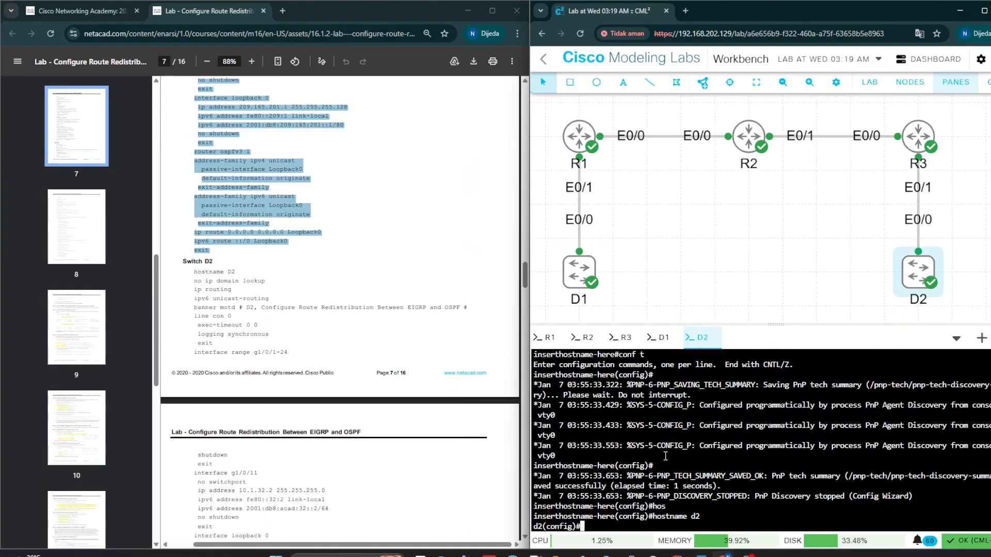
text(HOSS)
key(Tab)
key(BackSpace)
key(BackSpace)
key(BackSpace)
key(BackSpace)
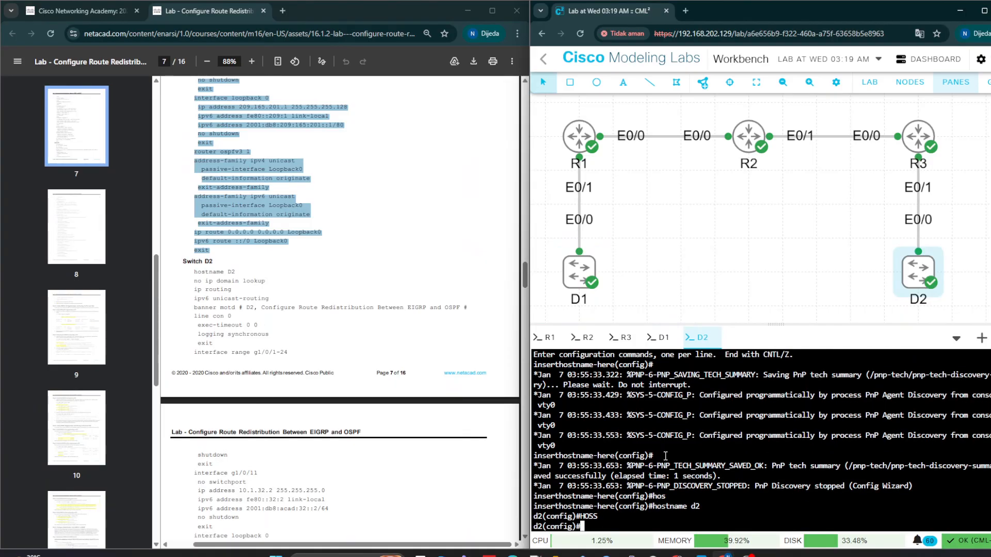
Step: Set the switch's hostname to D2, with a capital D as in the guide
text(hos)
key(Tab)
text(D)
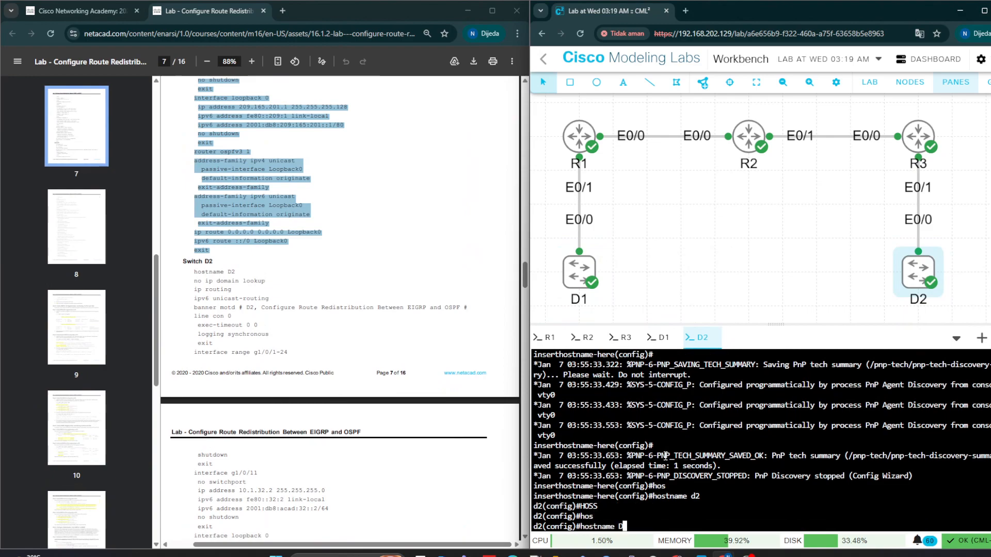
text(2)
key(Return)
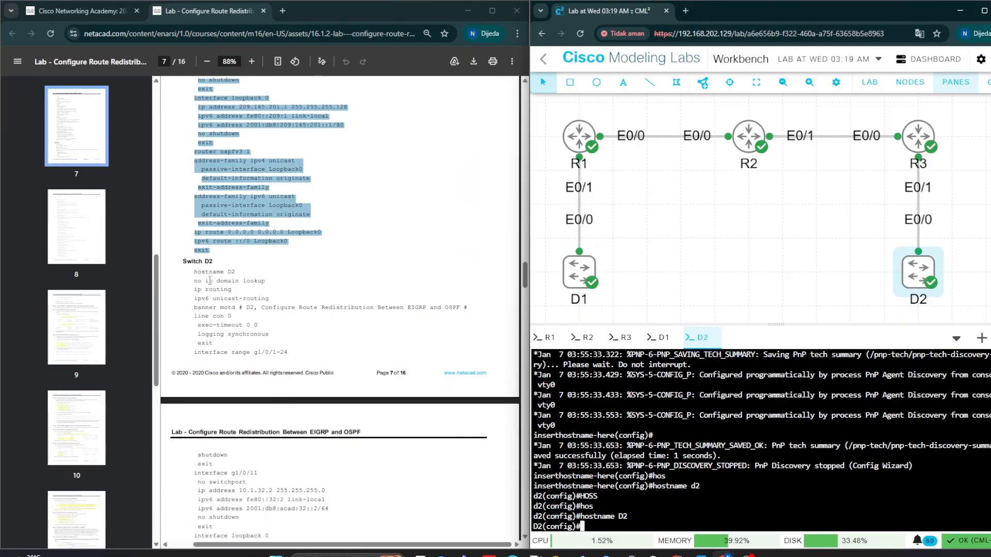
Step: Disable DNS lookups on D2 with no ip domain lookup
text(no ip dom)
key(Tab)
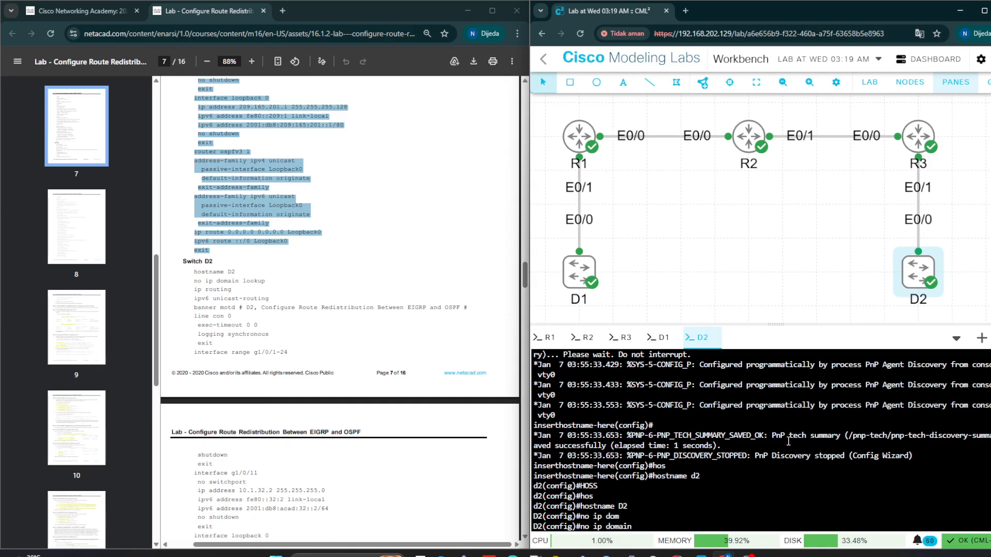
text(lo)
key(Tab)
key(Return)
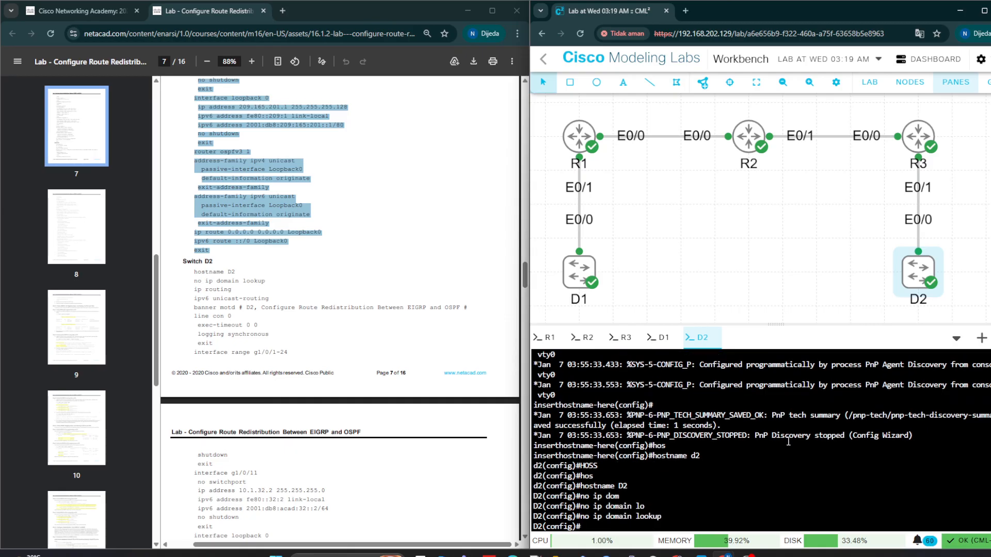
Step: Enable IPv4 routing on D2 with ip routing
text(ip ro)
key(Tab)
text(ut)
text(i)
key(Tab)
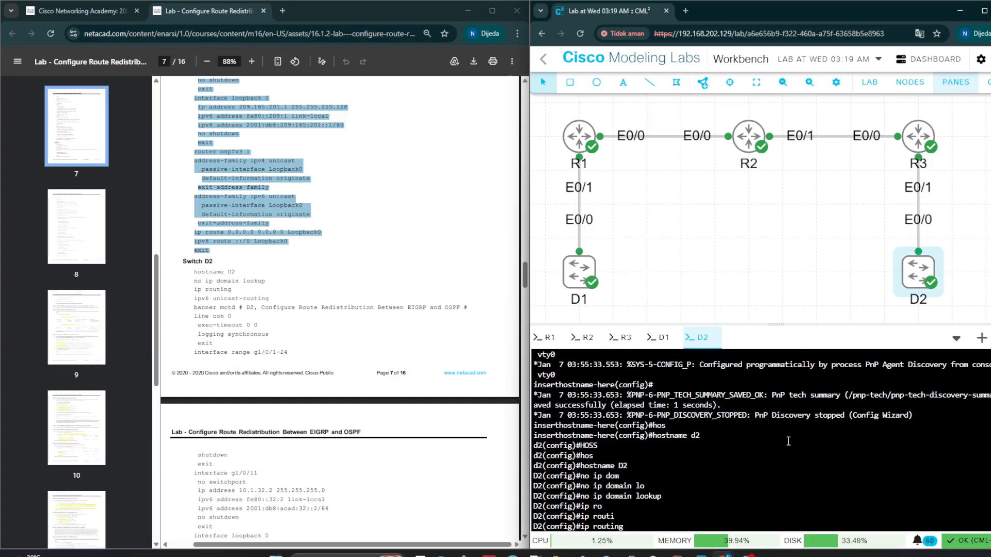
key(Return)
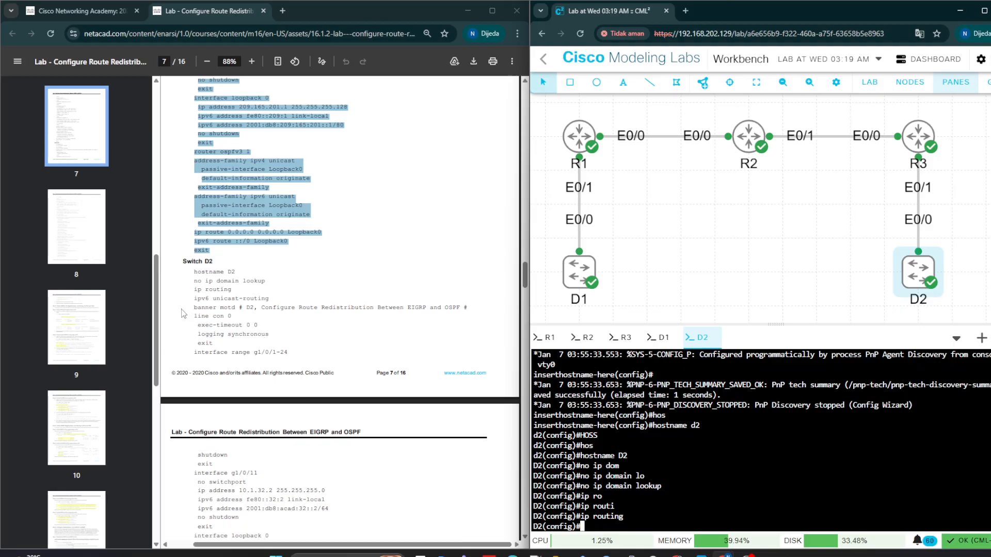
Step: Copy the guide's D2 lines from ipv6 unicast-routing through the banner and line con 0 settings to exit, and paste them into D2's console
click(211, 300)
drag(196, 298, 219, 345)
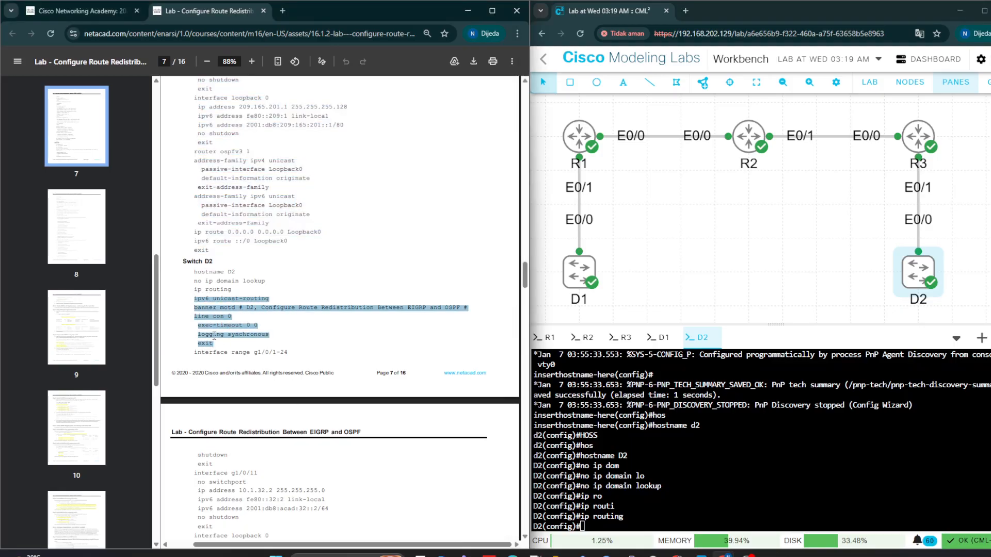
right_click(227, 321)
click(230, 324)
right_click(629, 480)
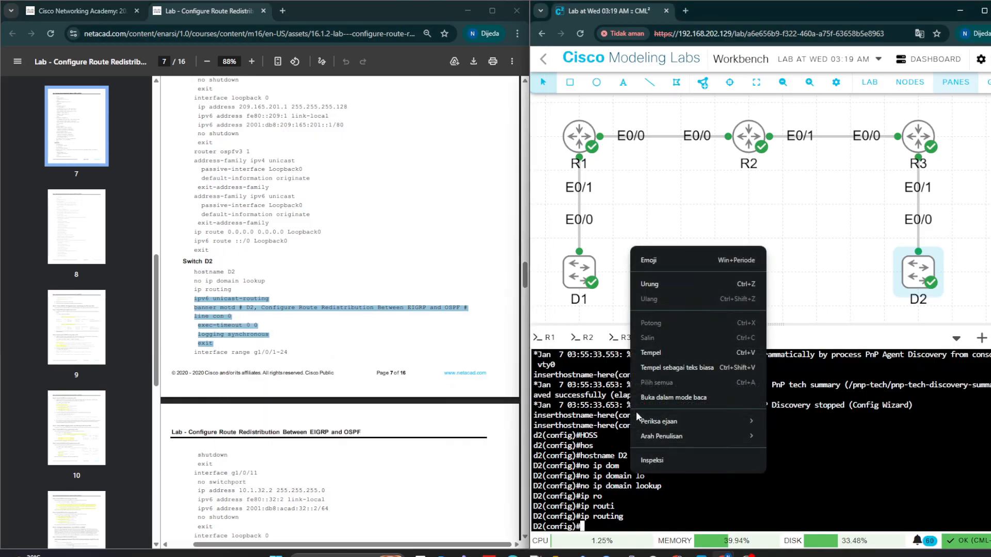
click(650, 355)
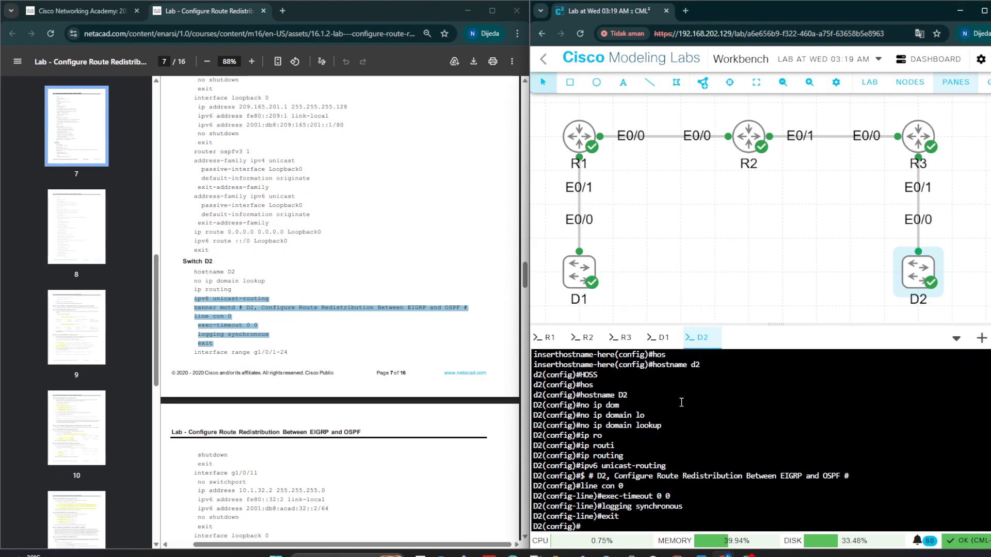
Step: Try to open the configuration of interface ethernet1/0 on D2
text(in)
key(Tab)
text(et)
key(Tab)
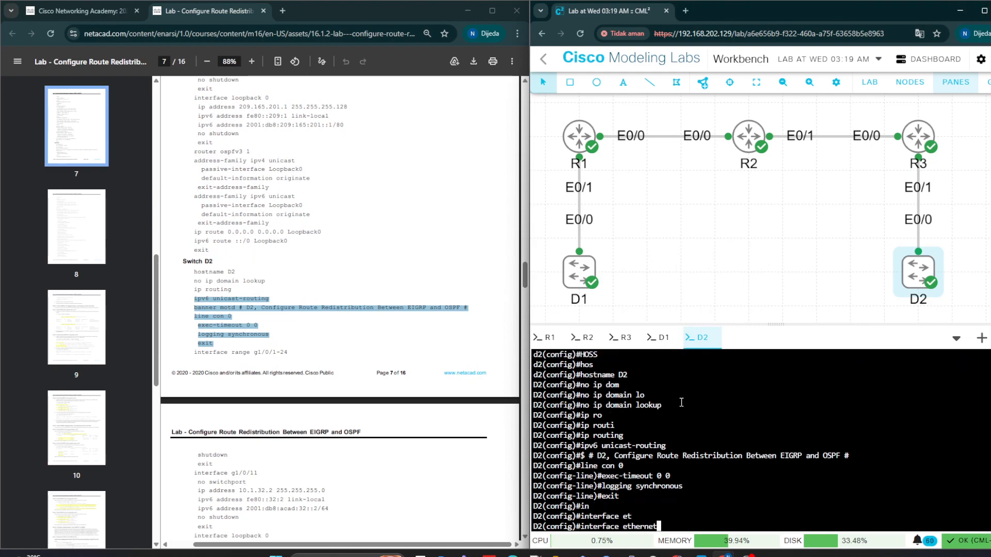
text(0/)
key(BackSpace)
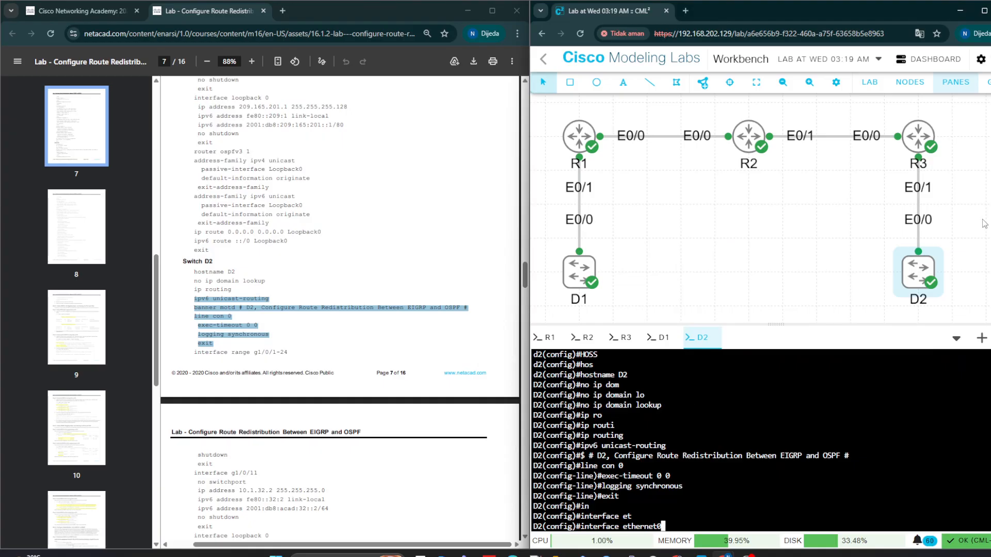
key(BackSpace)
text(1/0)
key(Return)
Step: Shut down interface ethernet0/1 on D2 and exit its interface configuration
key(Up)
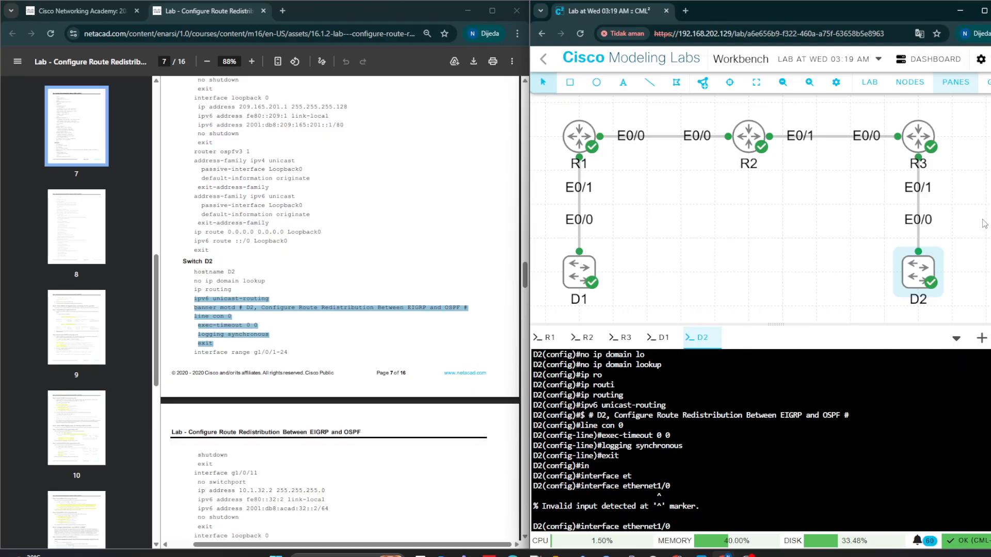
key(BackSpace)
key(BackSpace)
text(0/1)
key(Return)
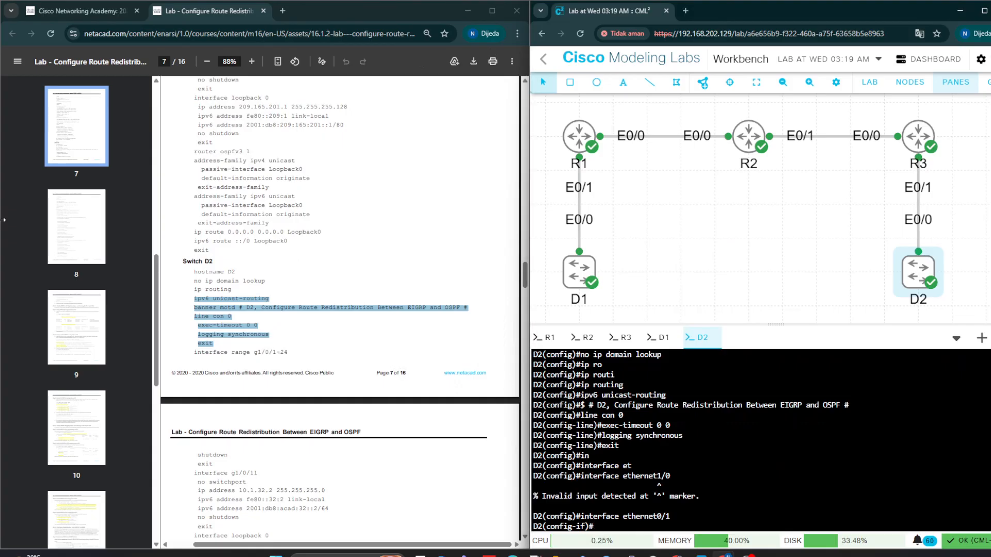
scroll(205, 441, down, 1)
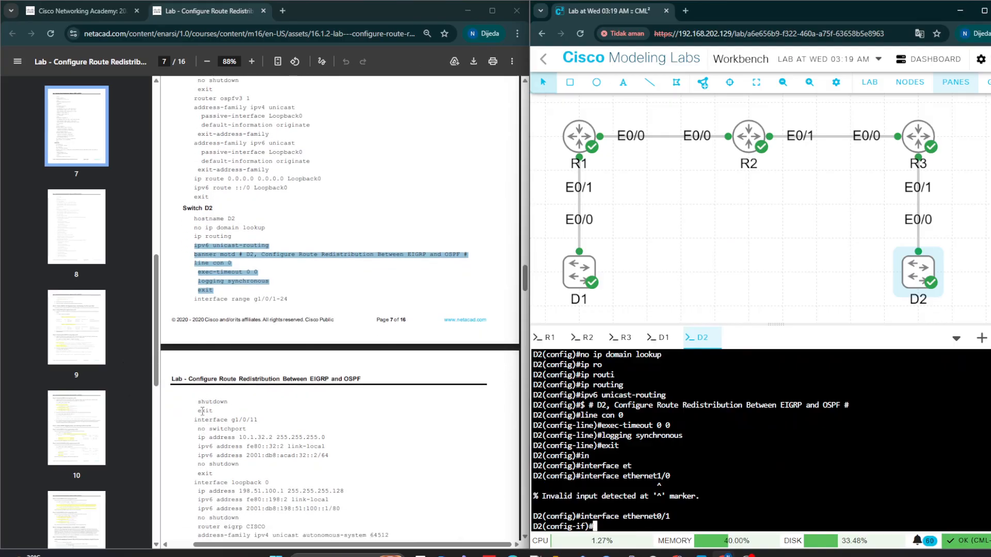
drag(197, 400, 215, 414)
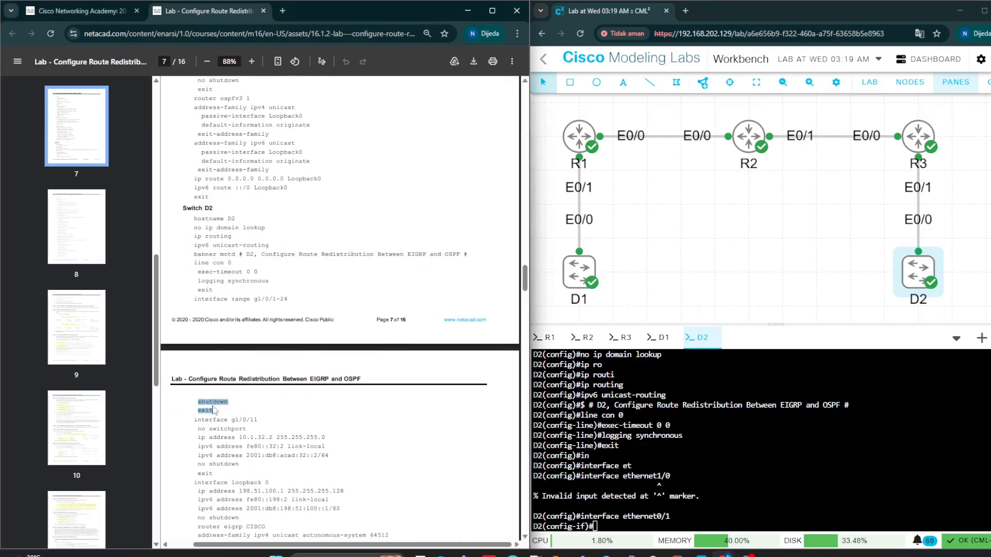
right_click(215, 411)
click(242, 254)
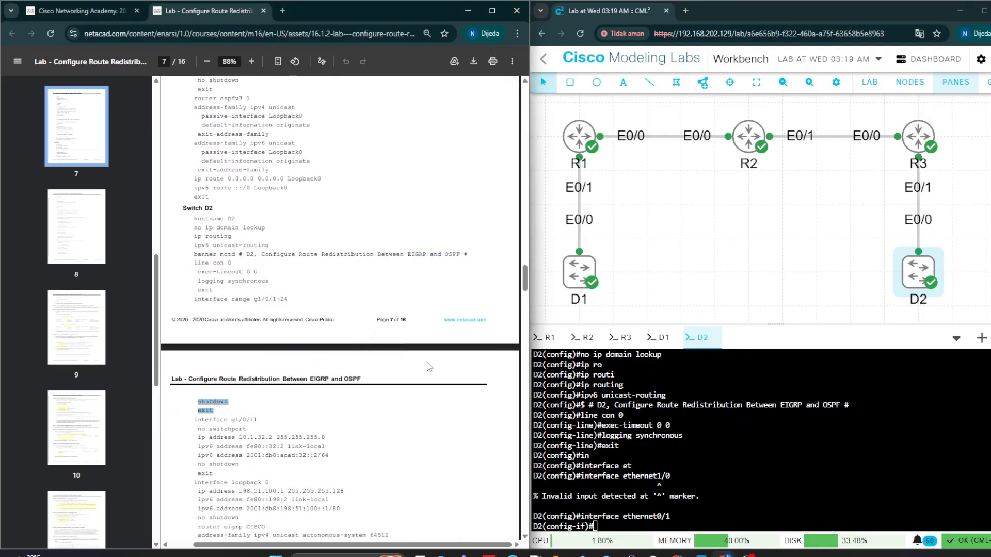
click(588, 432)
text(s)
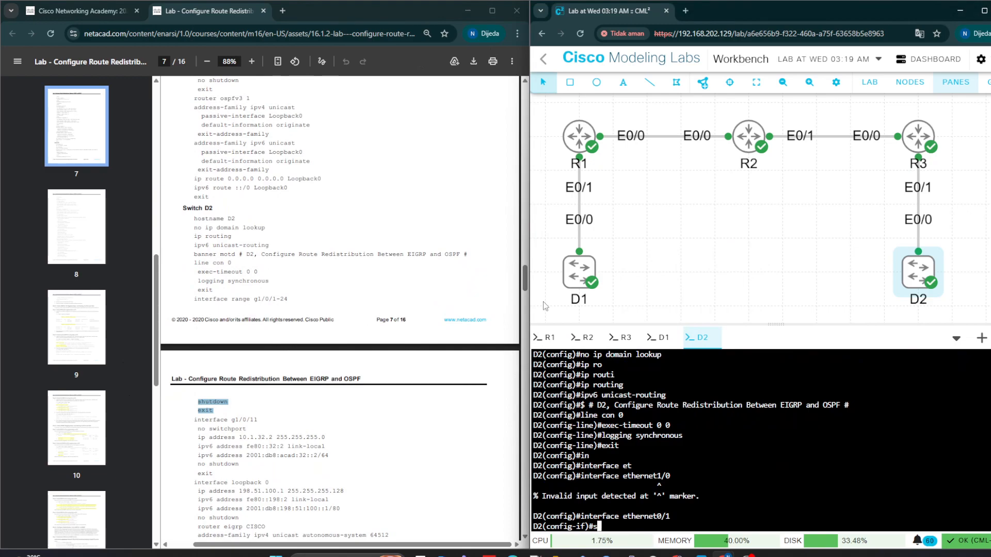
text(h)
key(Tab)
key(Return)
text(exi)
key(Tab)
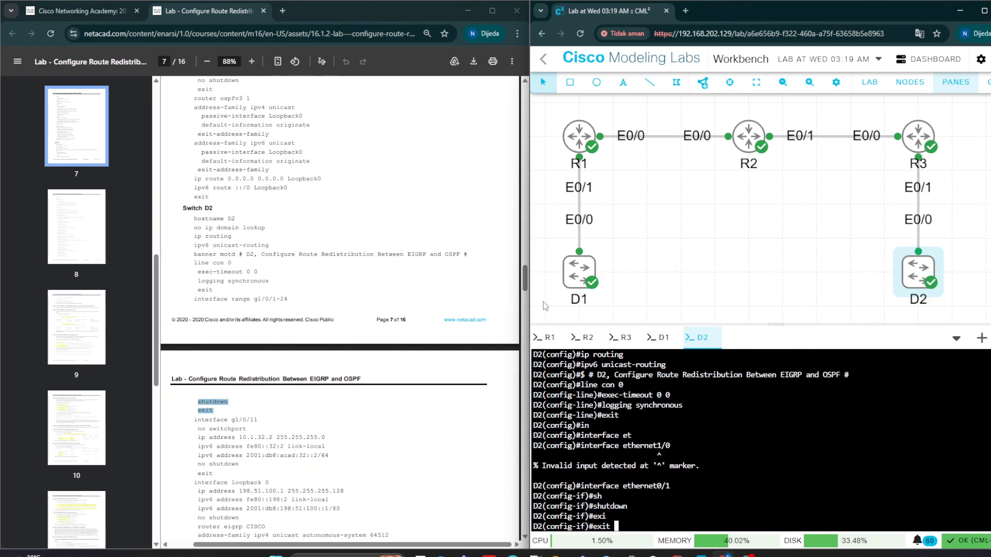
key(Return)
Step: Reopen interface ethernet0/1 on D2 in place of the guide's g1/0/11 and make it a routed port with no switchport
scroll(207, 413, down, 1)
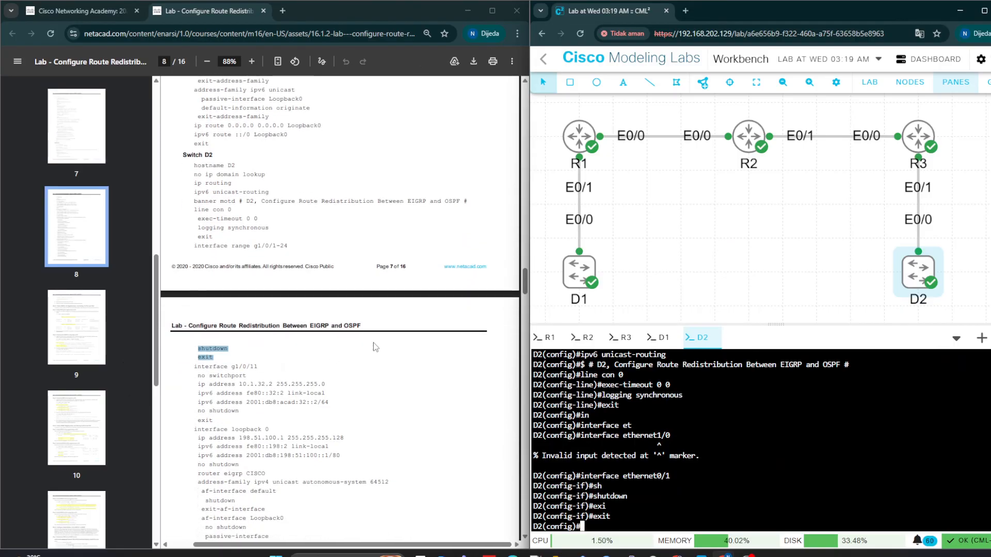
drag(239, 366, 258, 366)
click(630, 466)
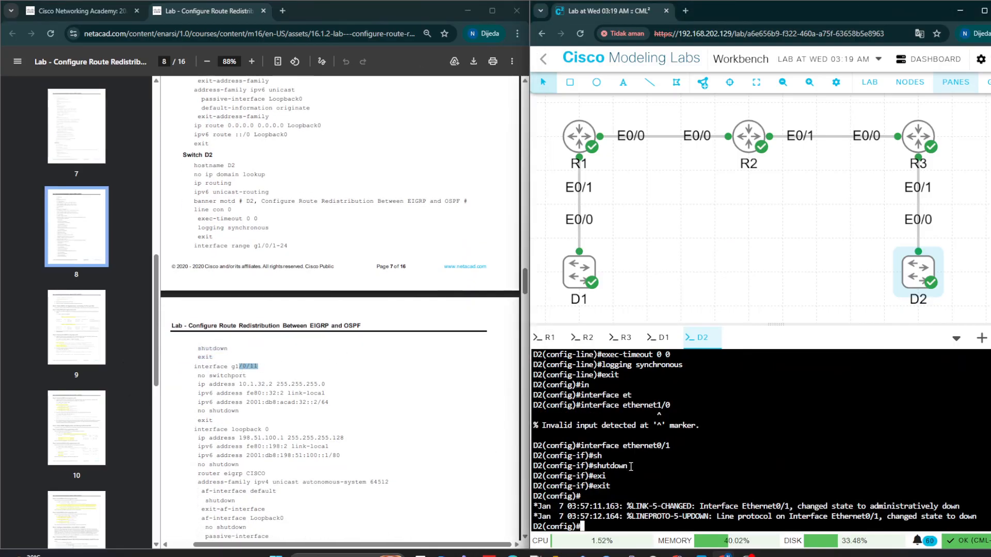
text(ini)
key(Tab)
key(BackSpace)
key(Tab)
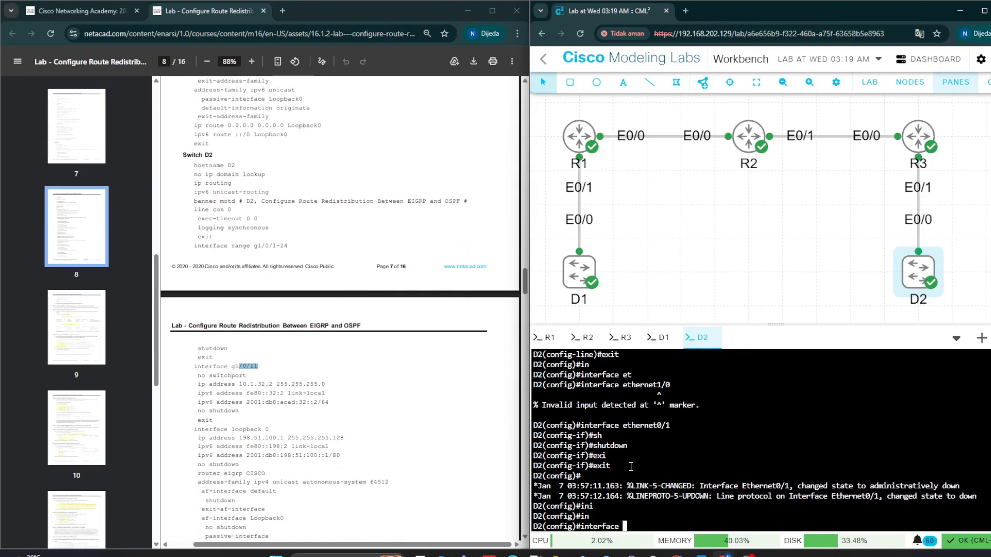
text(et)
key(Tab)
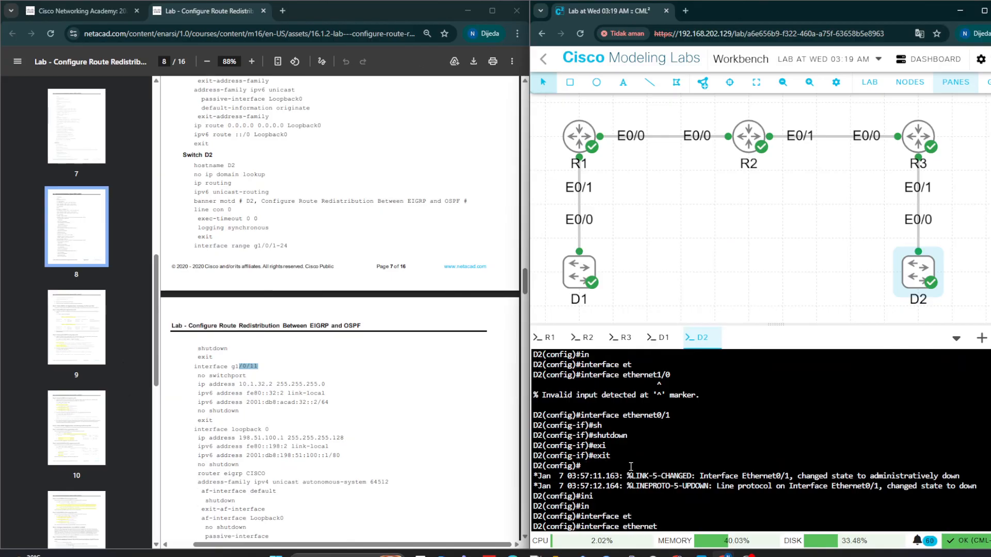
text(0/1)
key(Return)
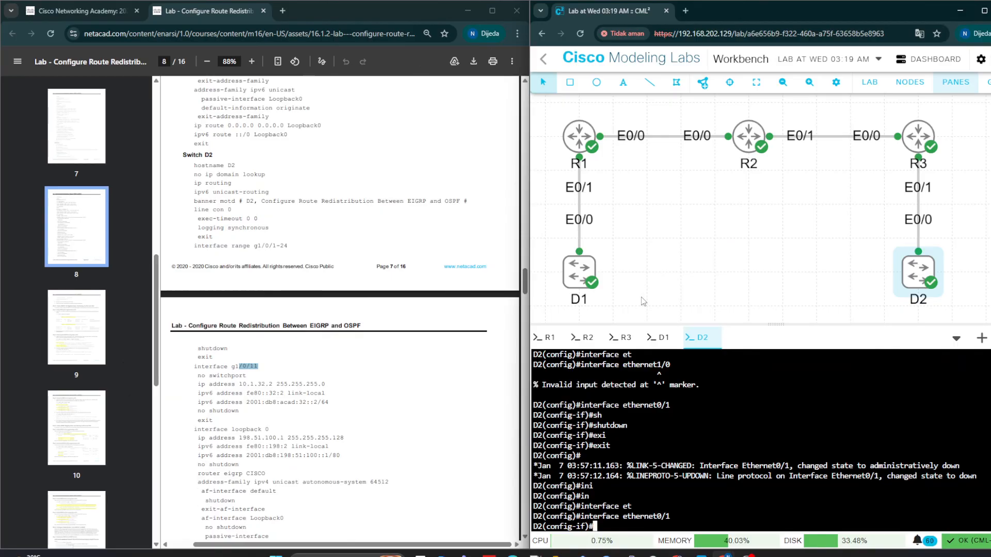
text(no sh)
key(Tab)
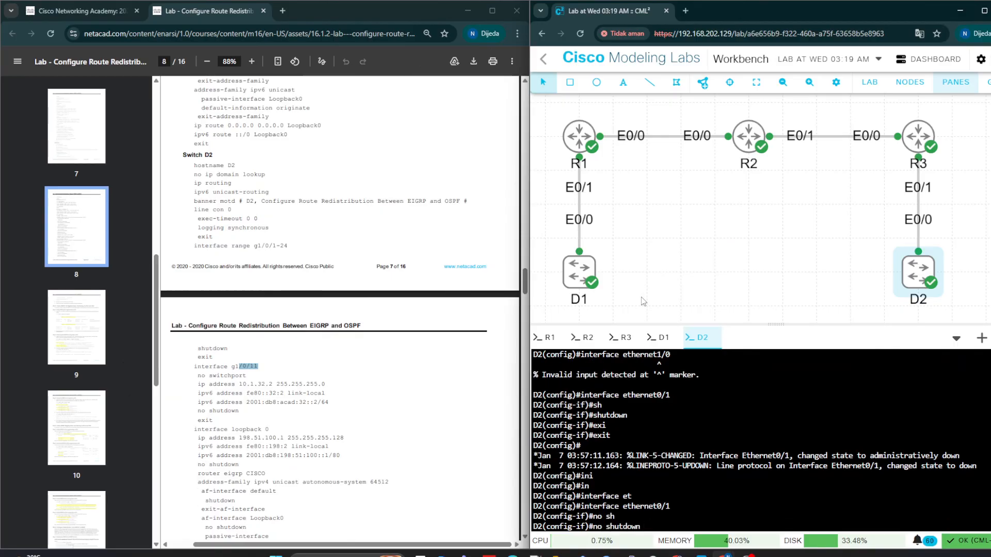
key(BackSpace)
key(BackSpace)
key(BackSpace)
key(BackSpace)
key(BackSpace)
key(BackSpace)
key(BackSpace)
key(BackSpace)
text(w)
key(Tab)
key(Return)
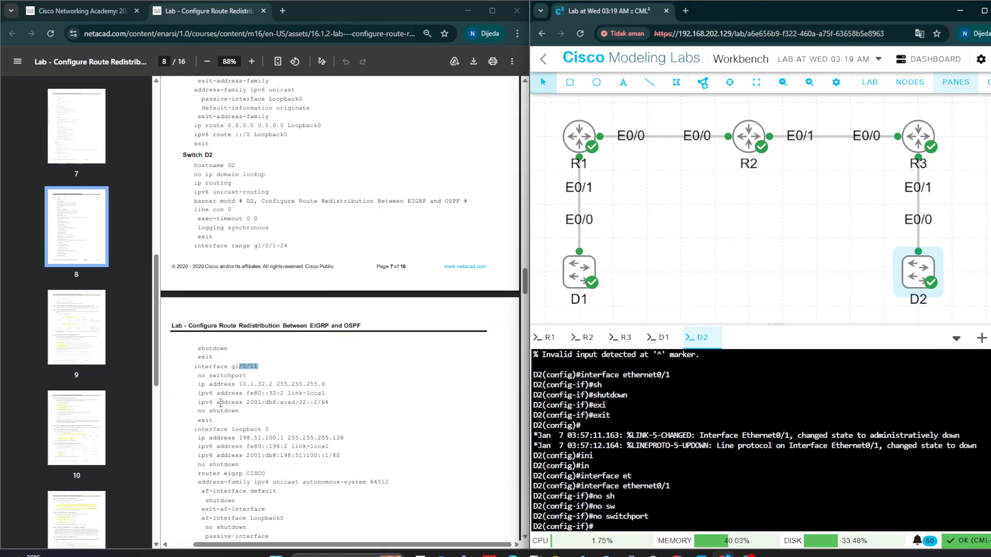
Step: Paste the guide's settings for this port into D2: 10.1.32.2 255.255.255.0, fe80::32:2 link-local, 2001:db8:acad:32::2/64, no shutdown and exit
drag(198, 383, 215, 425)
double_click(207, 418)
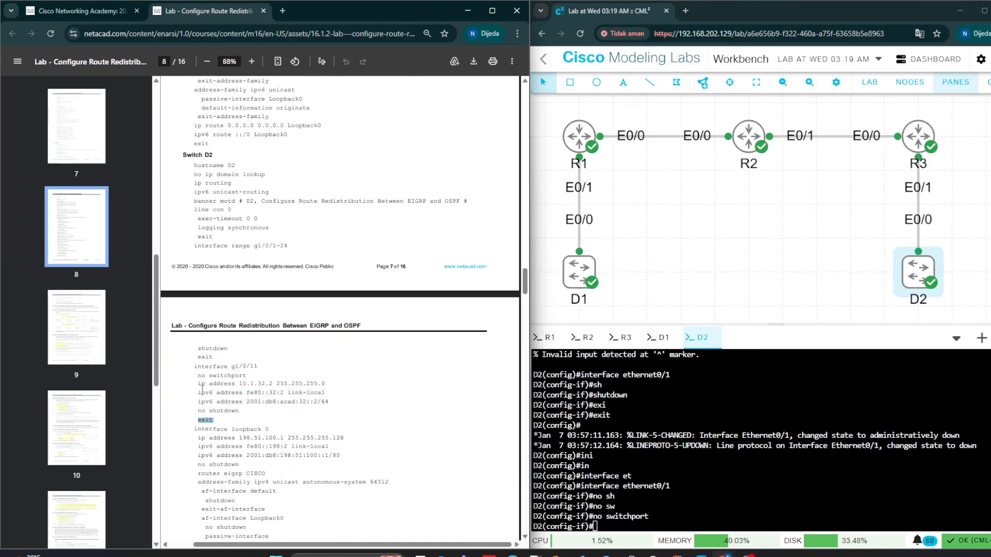
click(200, 384)
drag(195, 384, 208, 420)
right_click(208, 421)
click(236, 264)
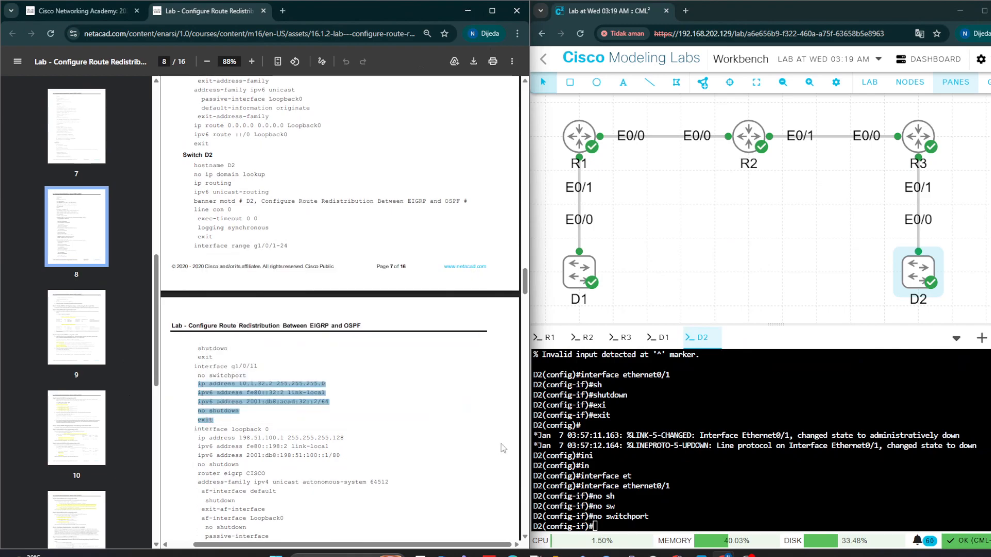
right_click(617, 460)
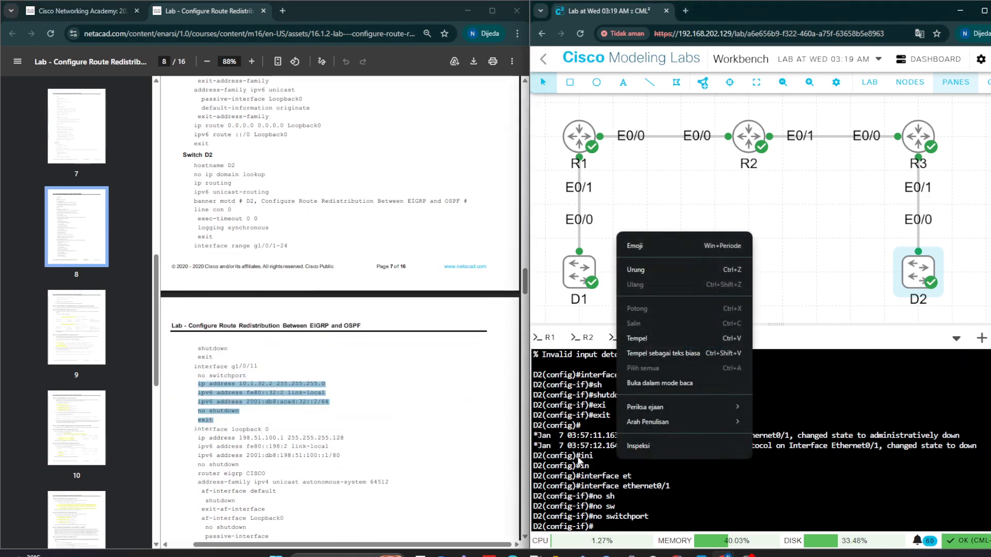
click(643, 339)
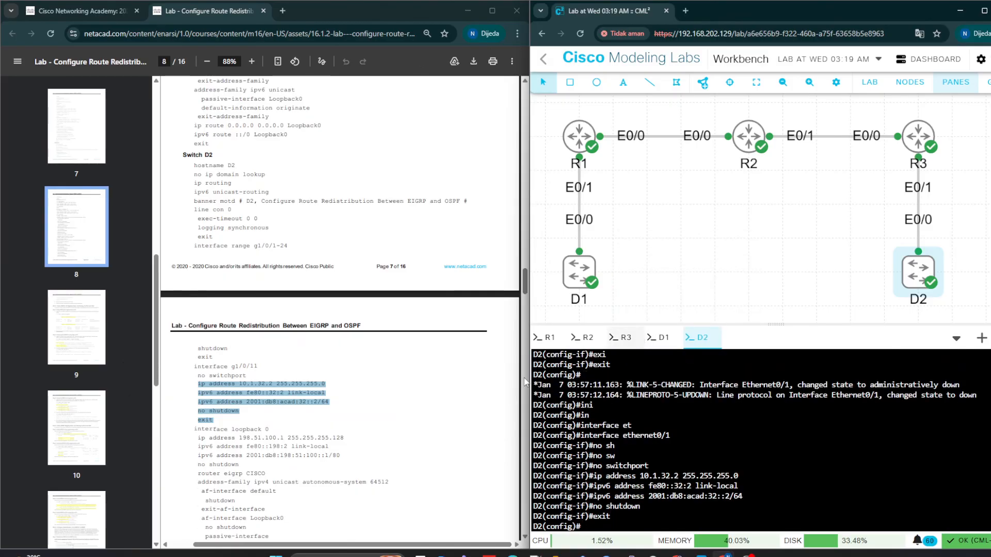
Step: Open the configuration of interface loopback 0 in D2's console
scroll(297, 380, down, 1)
drag(194, 375, 263, 422)
scroll(271, 481, down, 1)
click(191, 270)
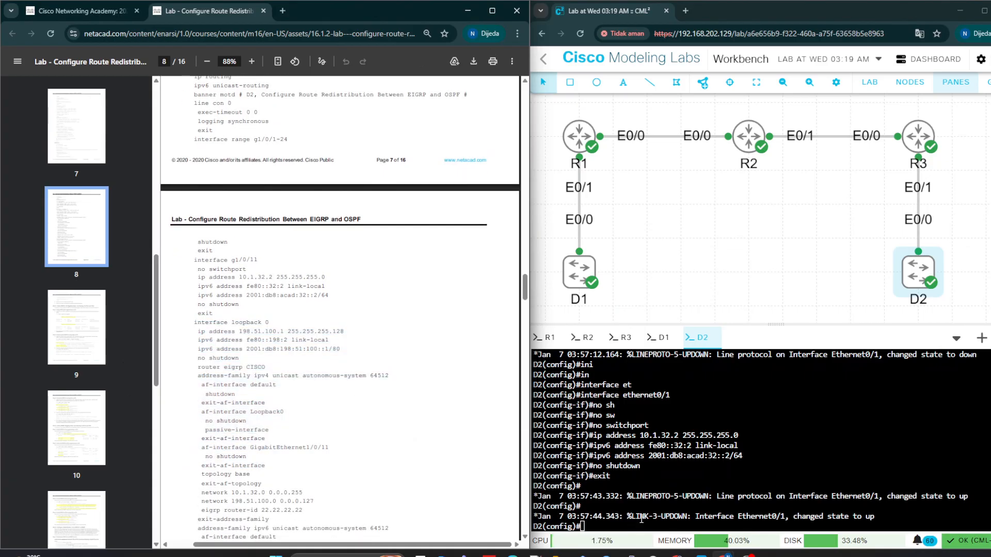
click(609, 496)
drag(179, 324, 242, 332)
text(in)
key(Tab)
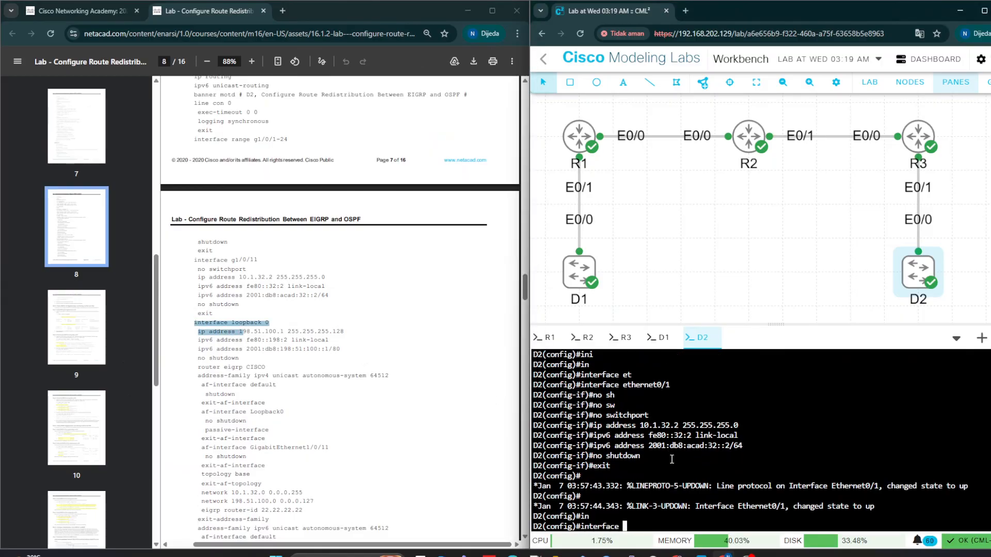
text(loo)
key(Tab)
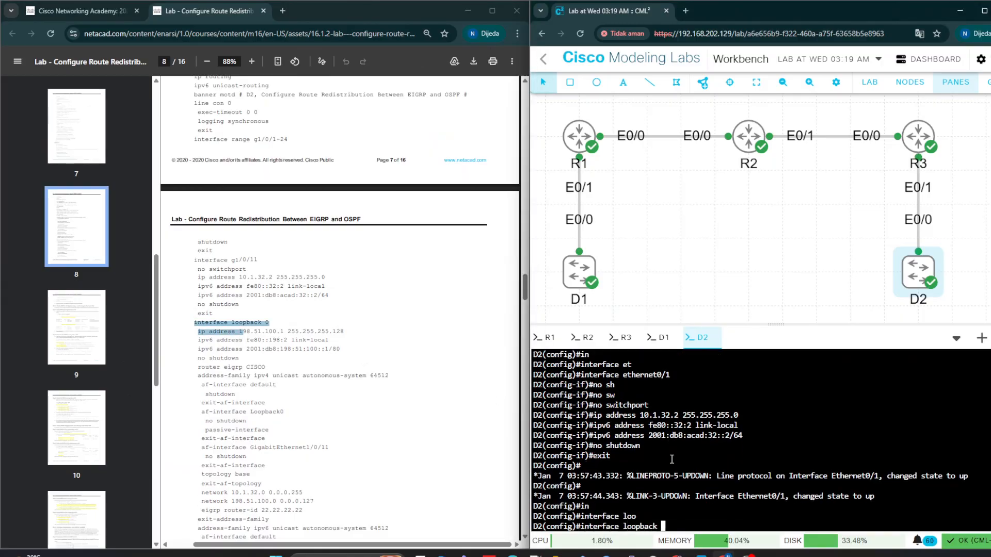
text(0)
key(Return)
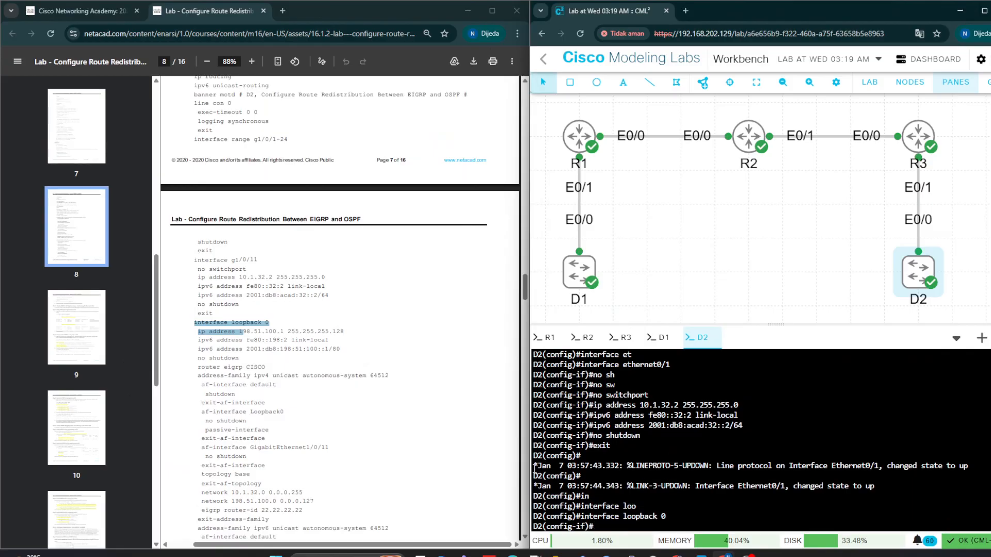
click(204, 339)
drag(199, 331, 264, 323)
scroll(251, 475, down, 1)
scroll(261, 434, down, 2)
scroll(263, 422, down, 2)
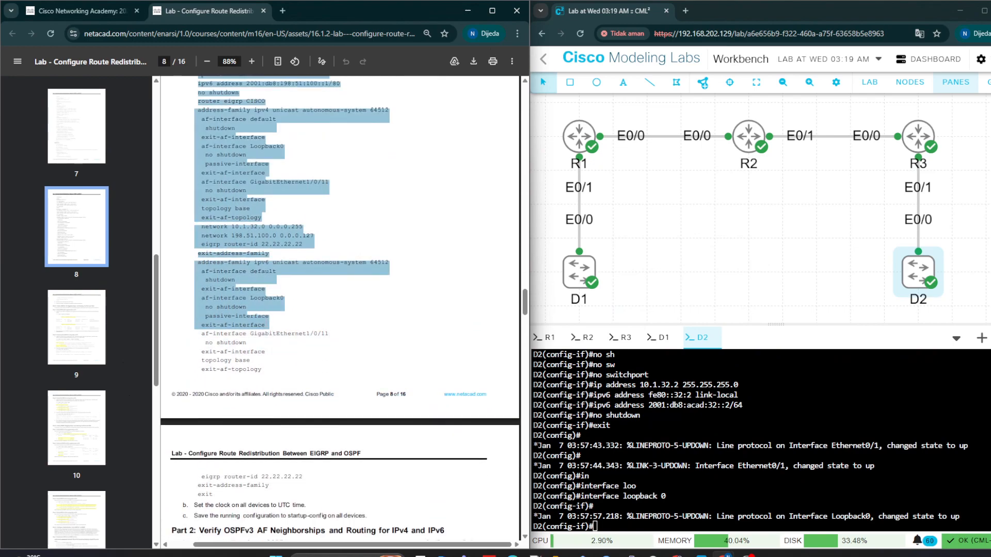
scroll(270, 257, up, 2)
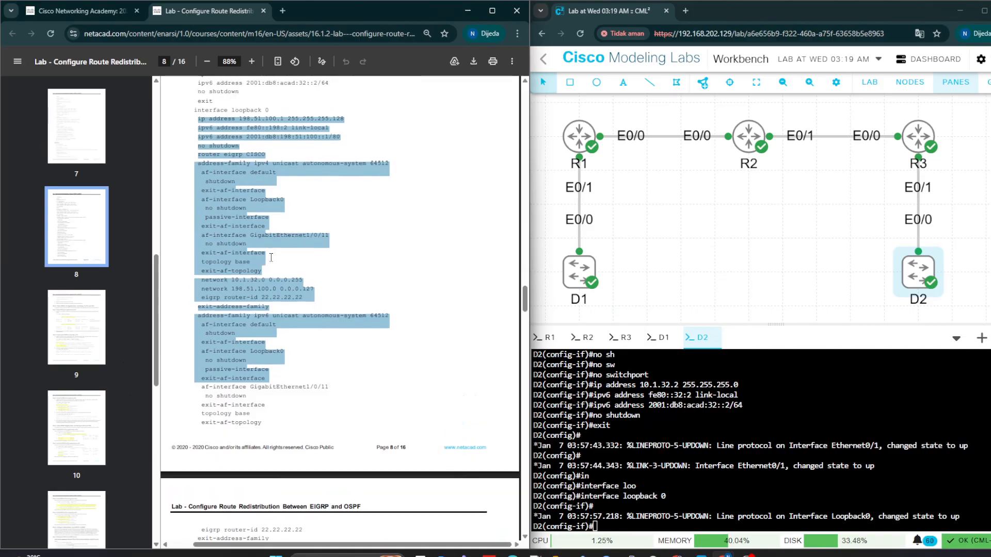
click(270, 257)
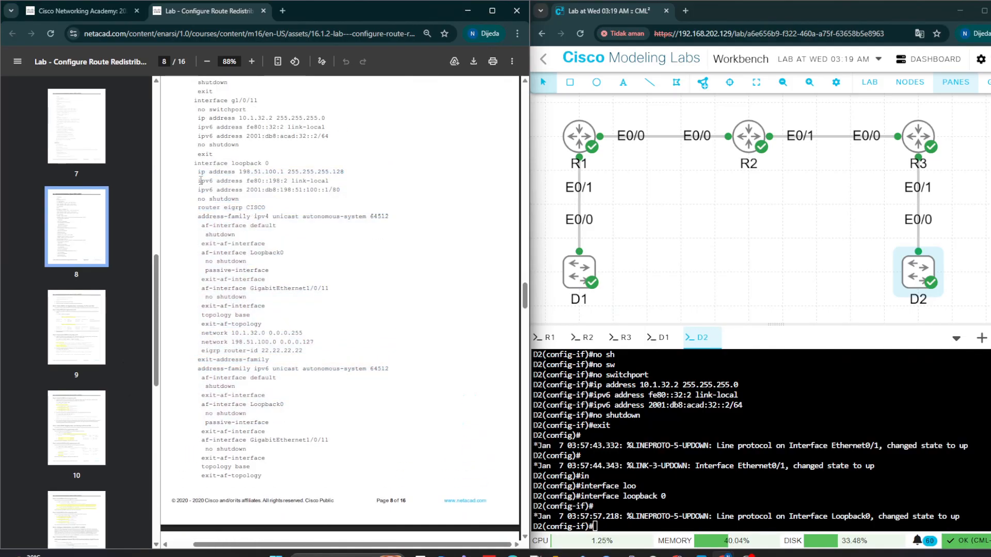
drag(200, 180, 271, 280)
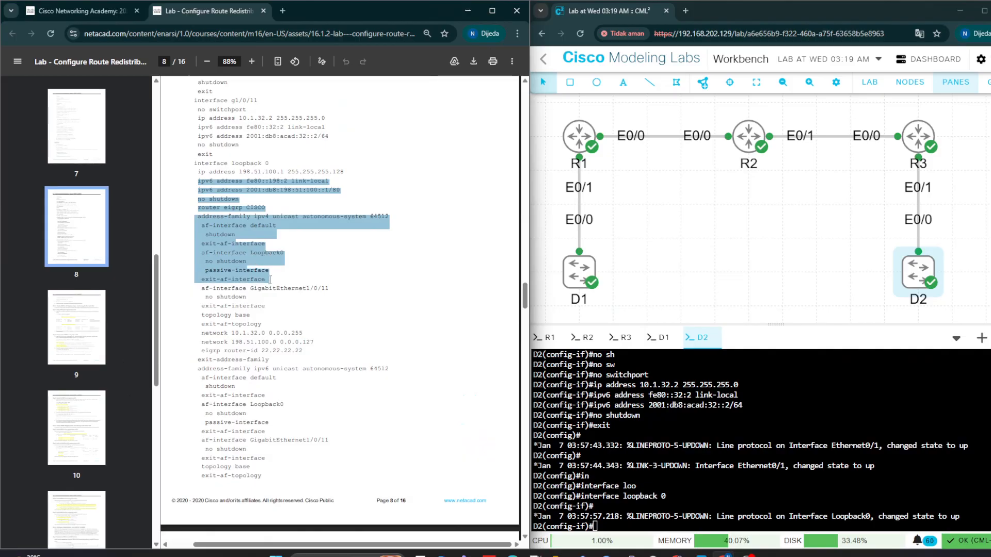
click(248, 241)
drag(201, 174, 270, 271)
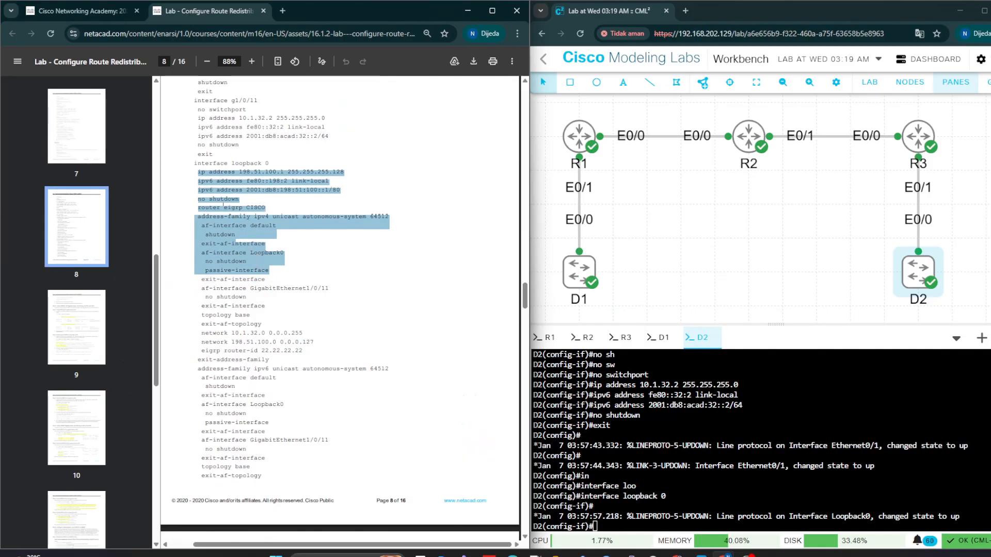
click(187, 180)
drag(195, 171, 274, 282)
click(243, 235)
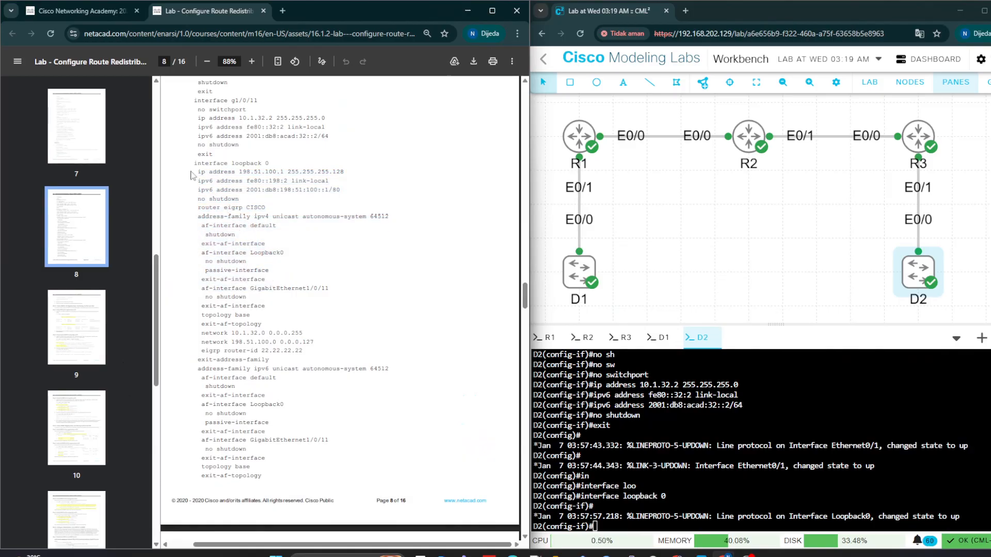
drag(194, 172, 243, 225)
click(231, 200)
Step: Paste the guide's loopback 0 addresses and router eigrp CISCO IPv4 address-family 64512 lines into D2, through the passive Loopback0 af-interface
drag(195, 172, 266, 281)
right_click(250, 244)
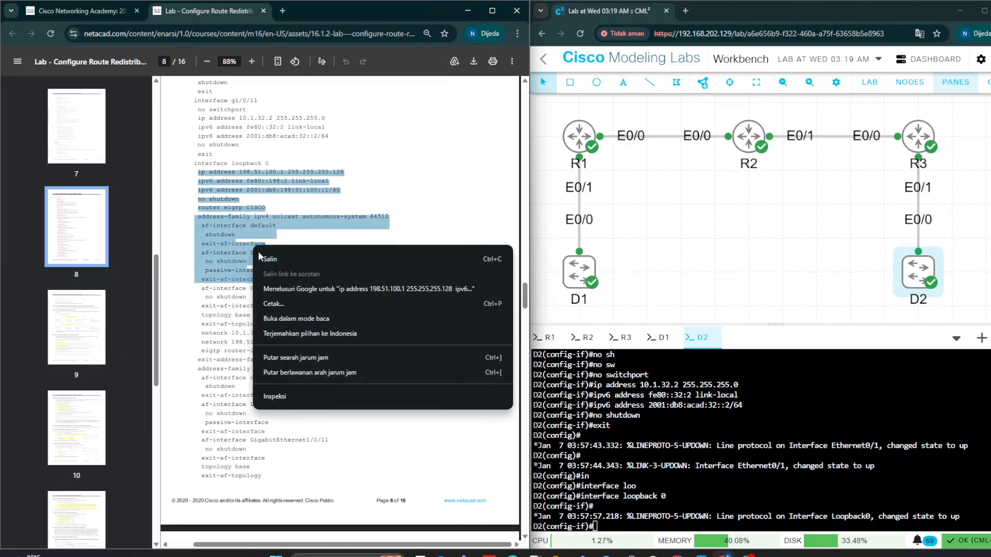
click(261, 258)
click(650, 476)
right_click(659, 480)
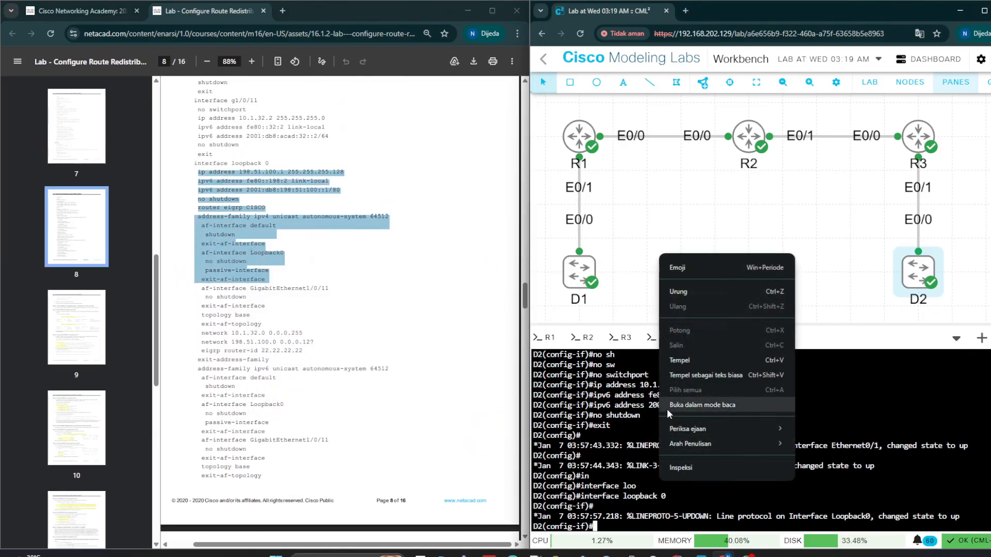
click(675, 362)
key(Return)
key(Return)
key(Return)
key(Return)
key(Return)
key(Return)
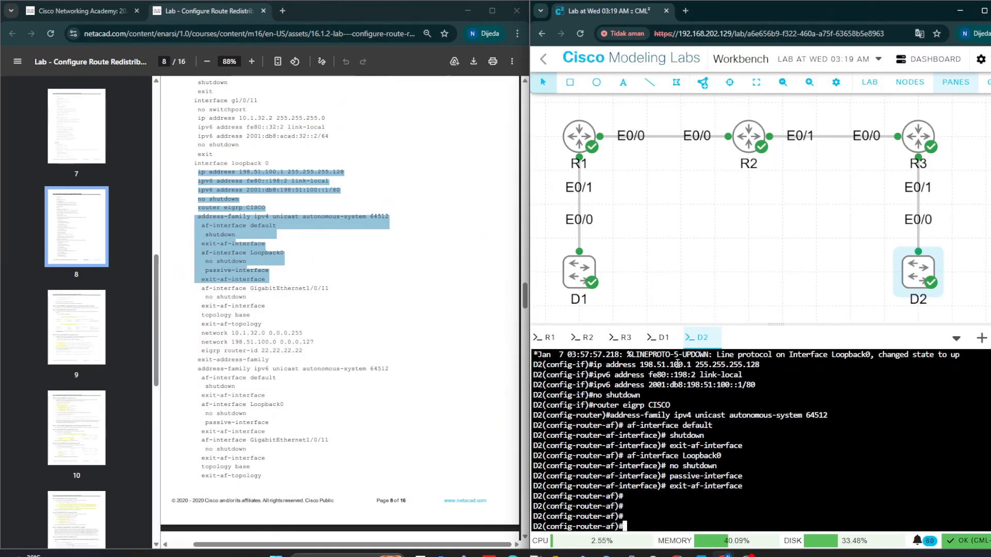
Step: Open af-interface ethernet0/1 in D2's IPv4 EIGRP address family in place of the guide's GigabitEthernet1/0/11
text(af)
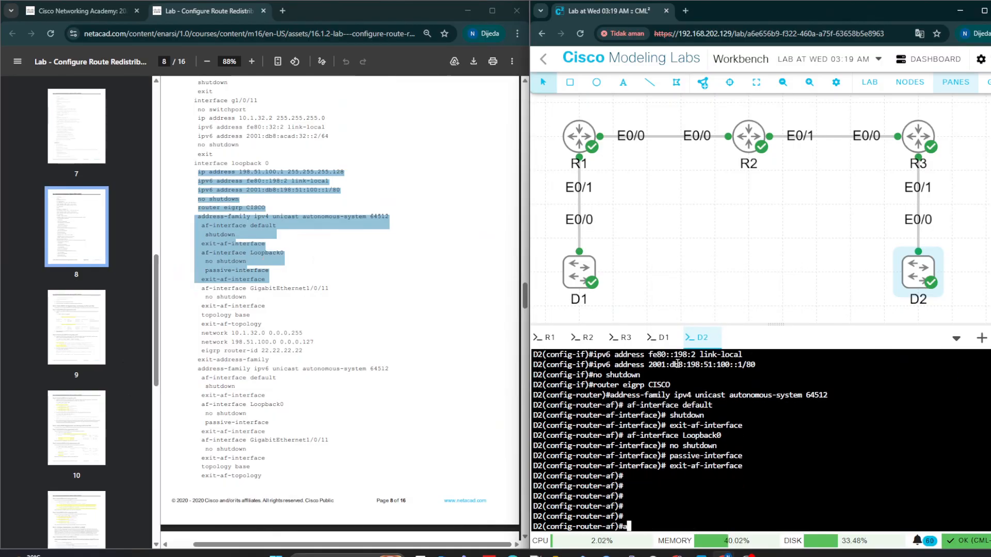
key(Tab)
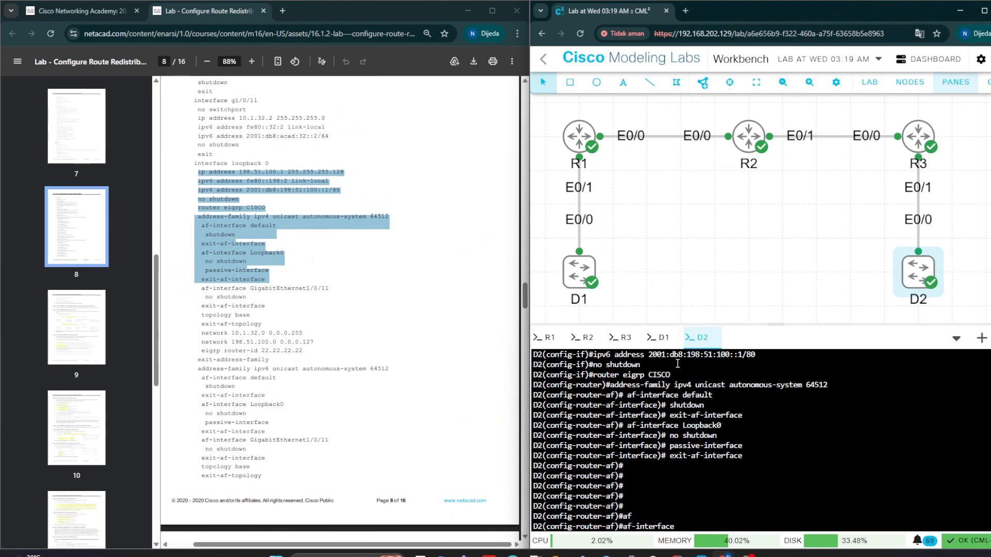
text(et)
key(Tab)
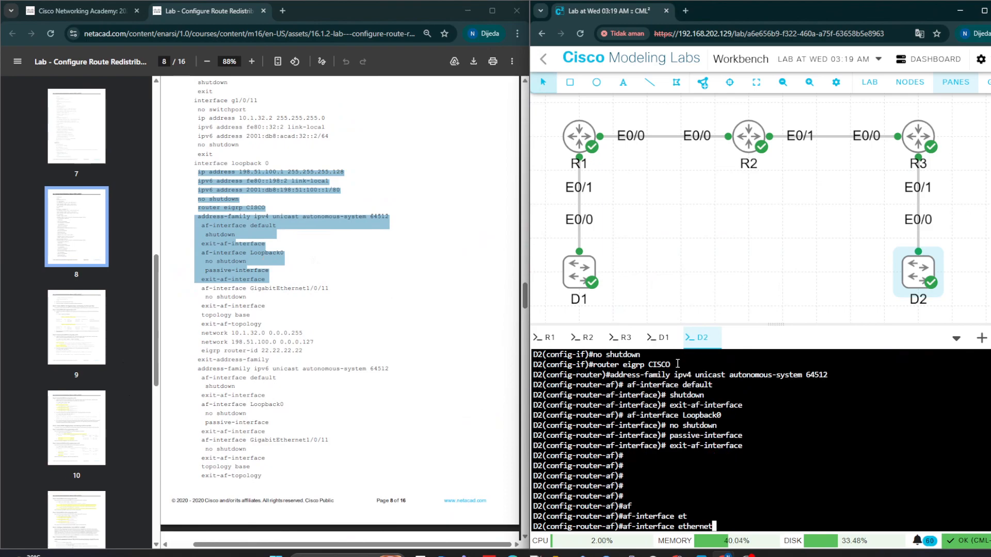
text(1/0)
key(Return)
key(Up)
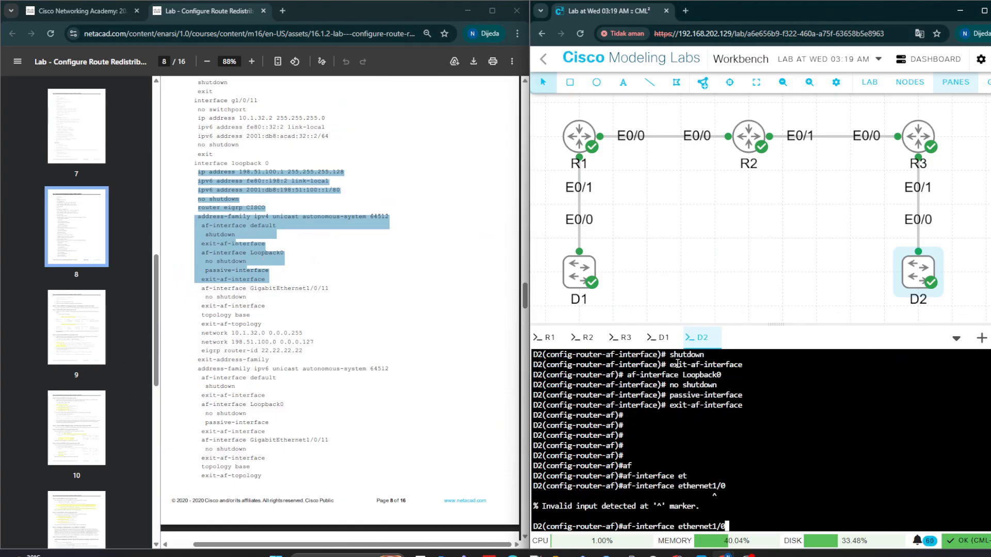
key(BackSpace)
key(BackSpace)
key(BackSpace)
text(0/1)
key(Return)
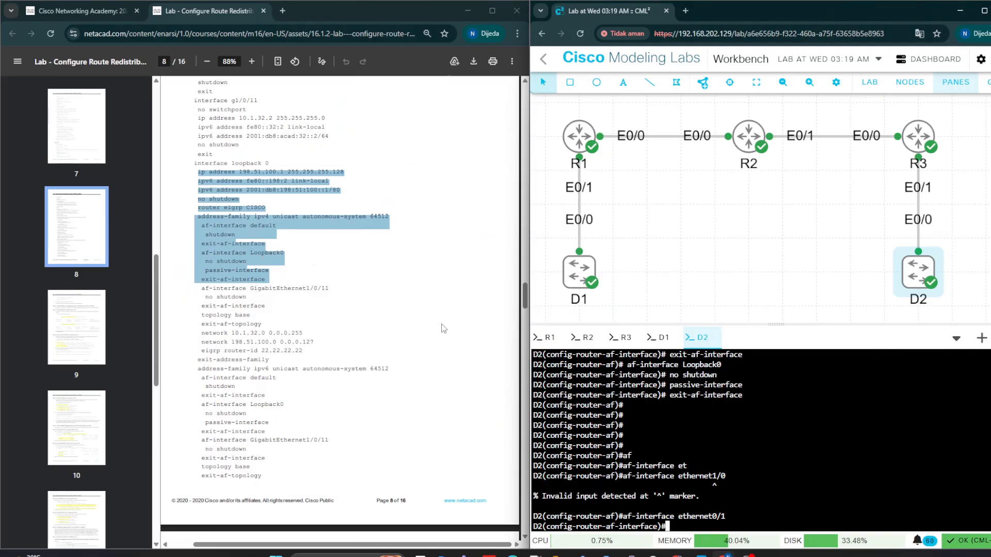
Step: Enable IPv4 EIGRP on D2's ethernet0/1 with no shutdown and leave the af-interface configuration
text(no sh)
key(Tab)
key(Return)
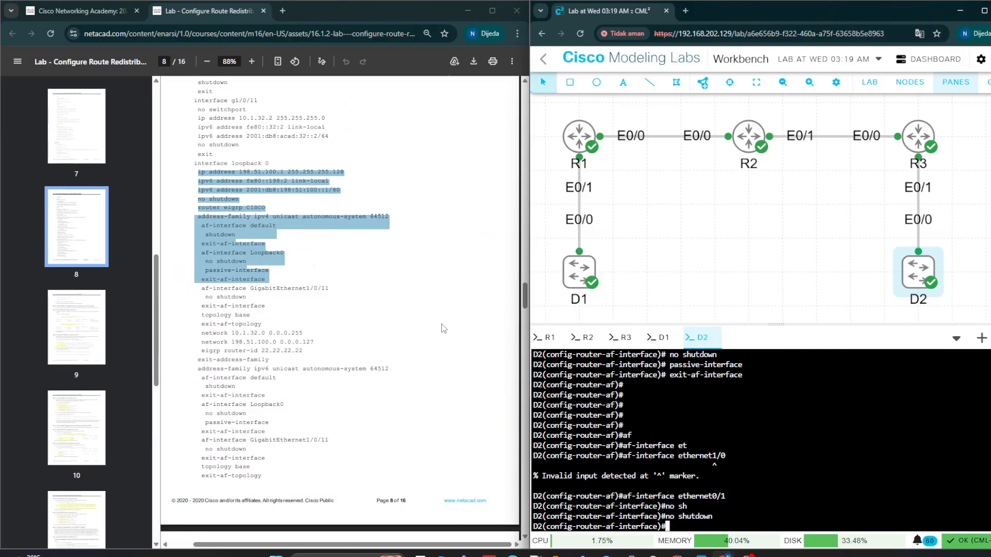
text(ex)
key(Tab)
key(Return)
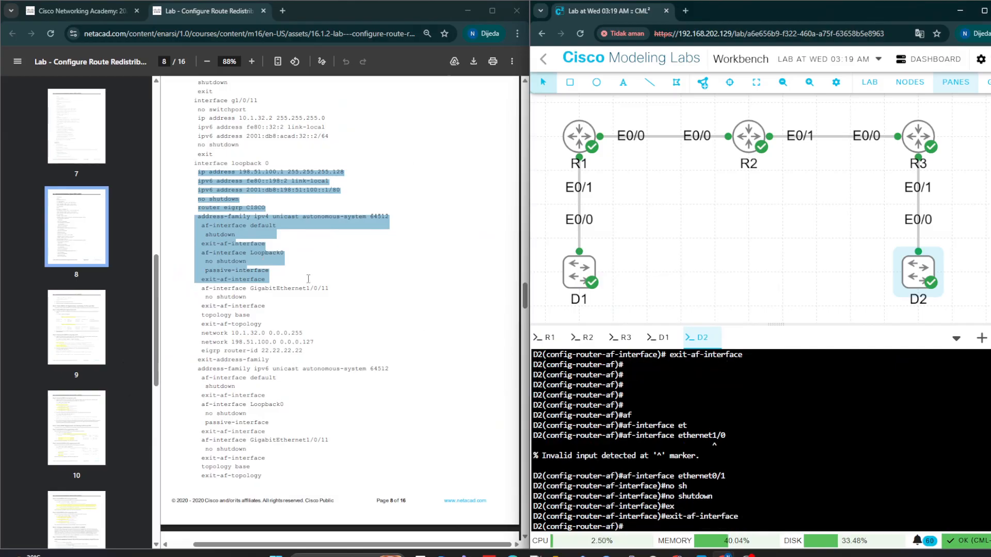
Step: Enter topology base in D2's IPv4 EIGRP address family and leave it with exit-af-topology
click(251, 308)
drag(252, 308, 238, 321)
click(700, 419)
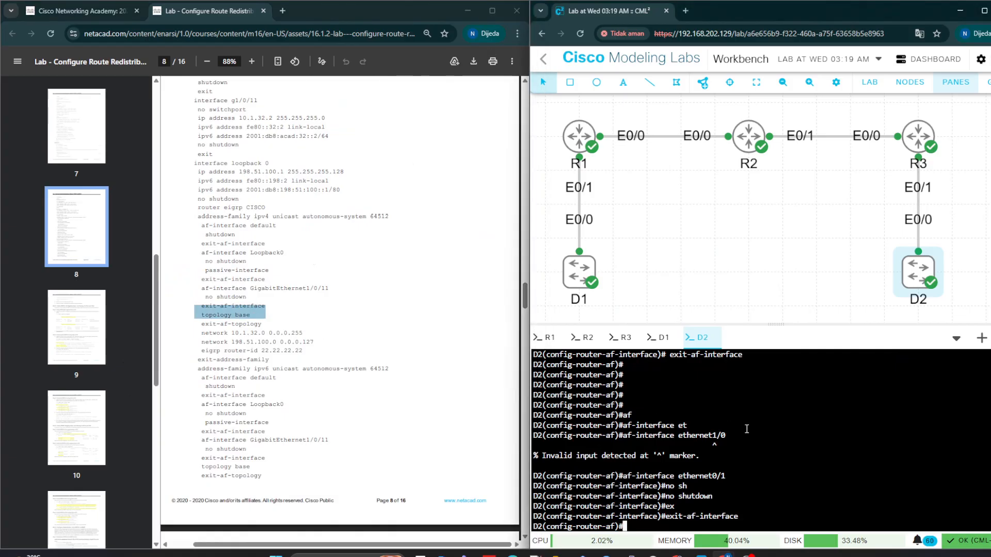
text(topology)
text(ba)
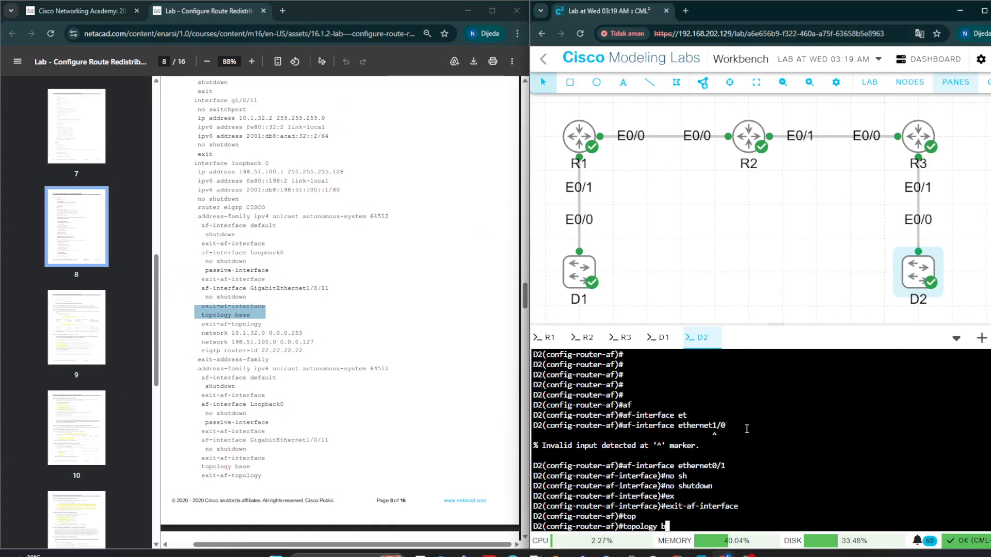
key(Tab)
key(Return)
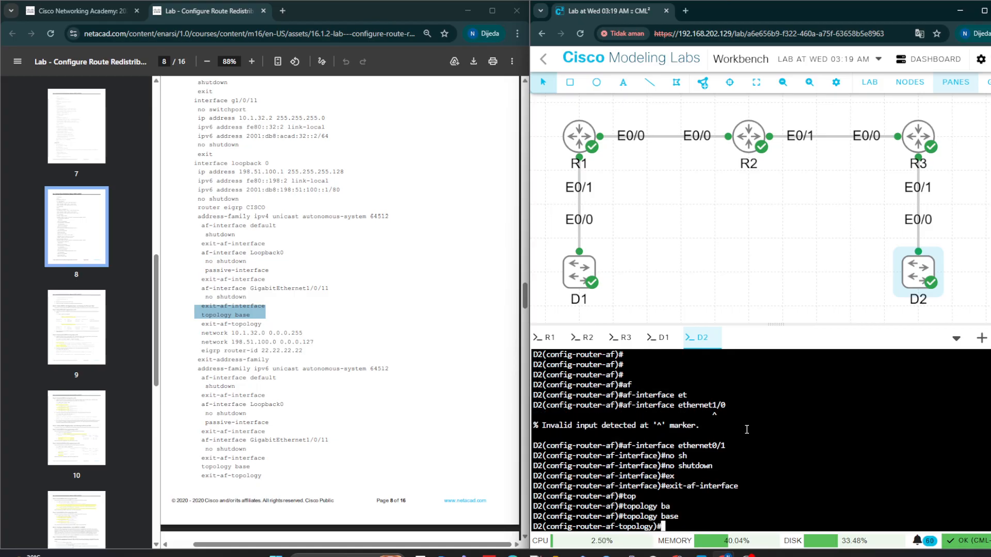
text(exi)
key(Tab)
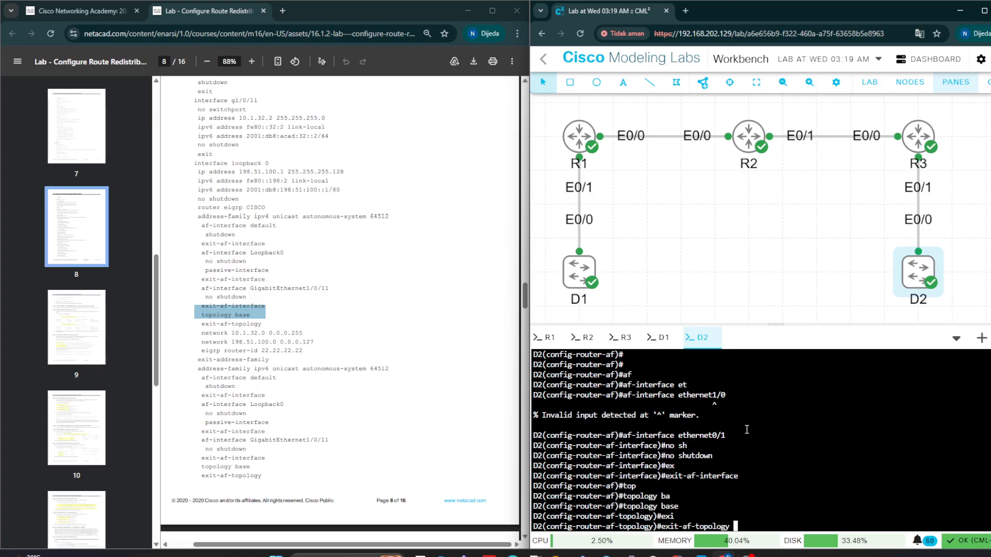
key(Return)
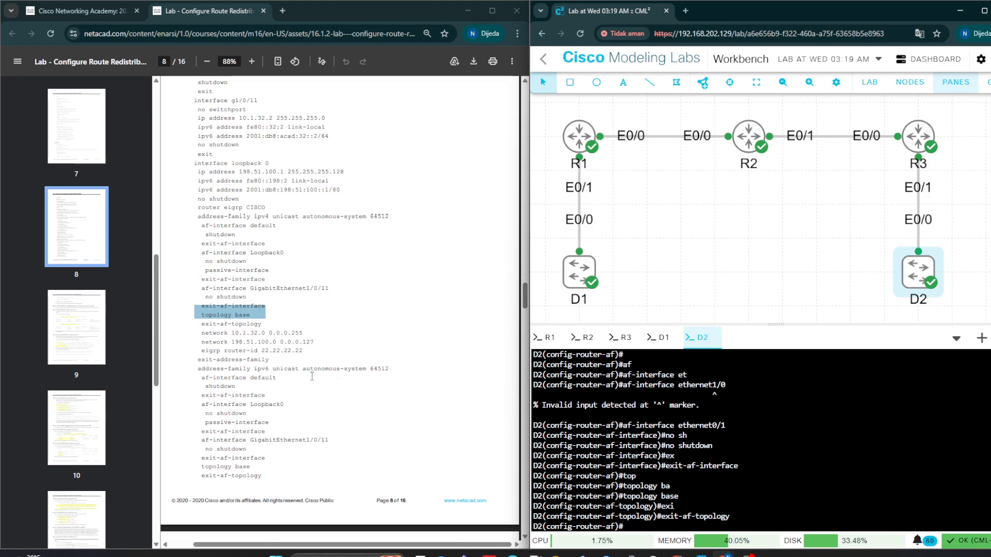
Step: Add network 10.1.32.0 0.0.0.255 to D2's IPv4 EIGRP address family
drag(205, 335, 233, 371)
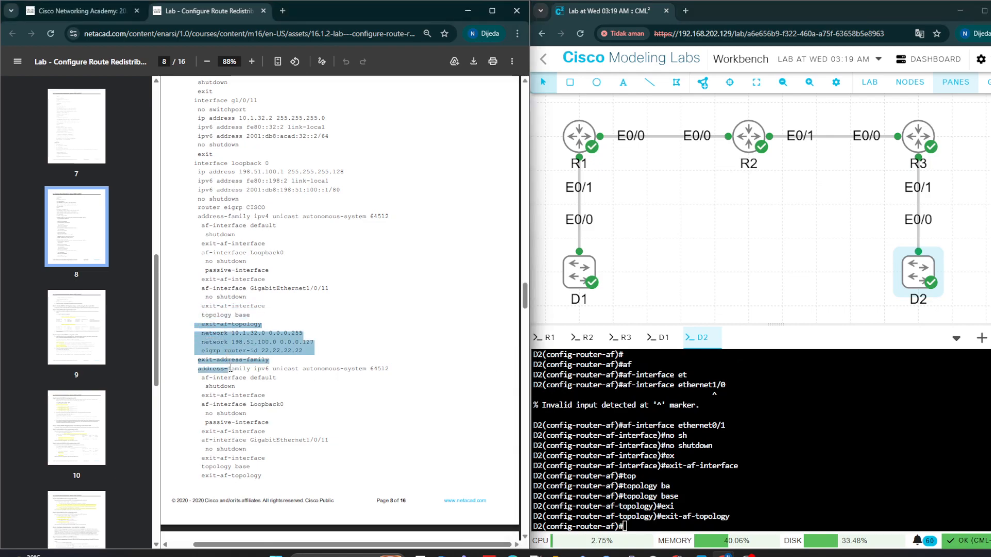
click(193, 338)
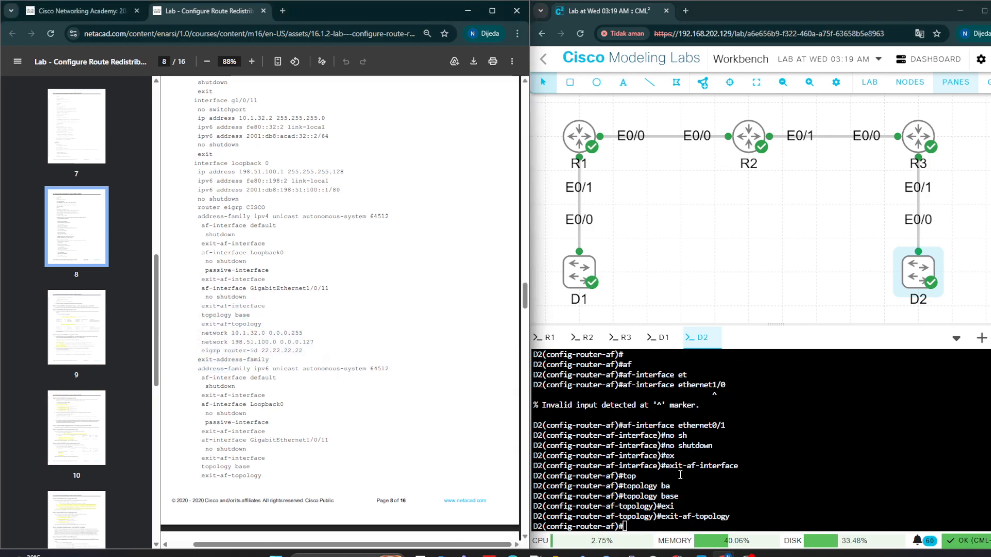
drag(200, 332, 304, 343)
click(740, 483)
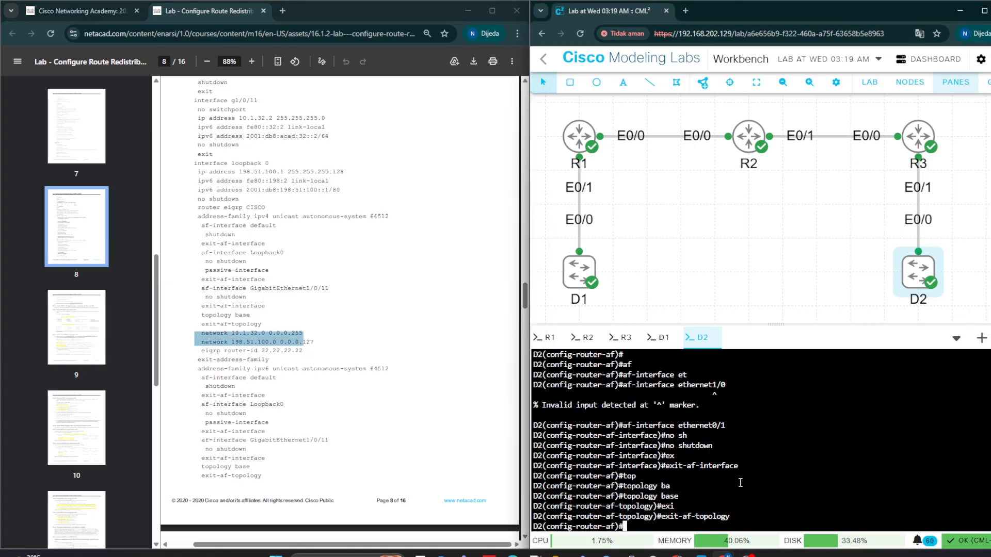
text(netr)
key(Tab)
key(BackSpace)
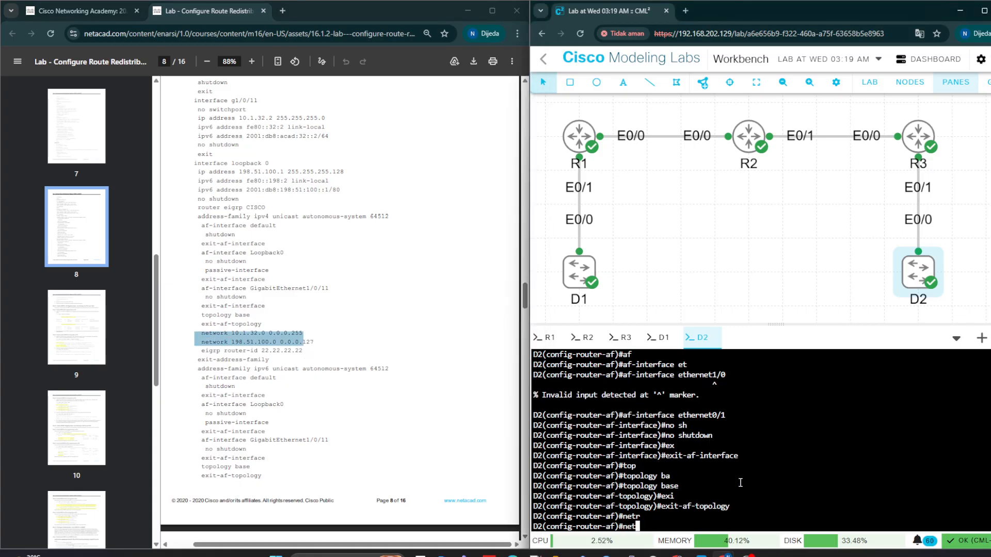
key(Tab)
text(1)
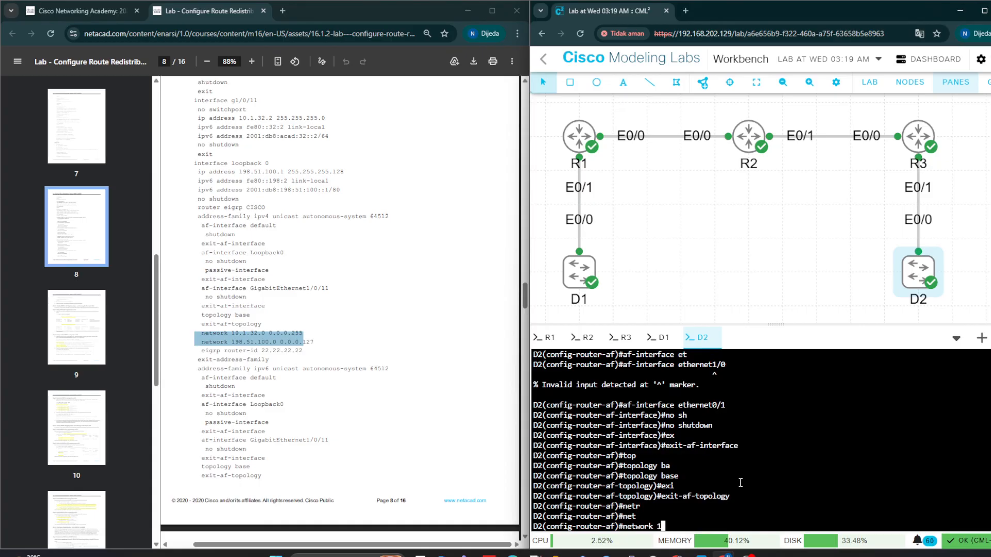
text(0.1.32.0 0.0.0.255)
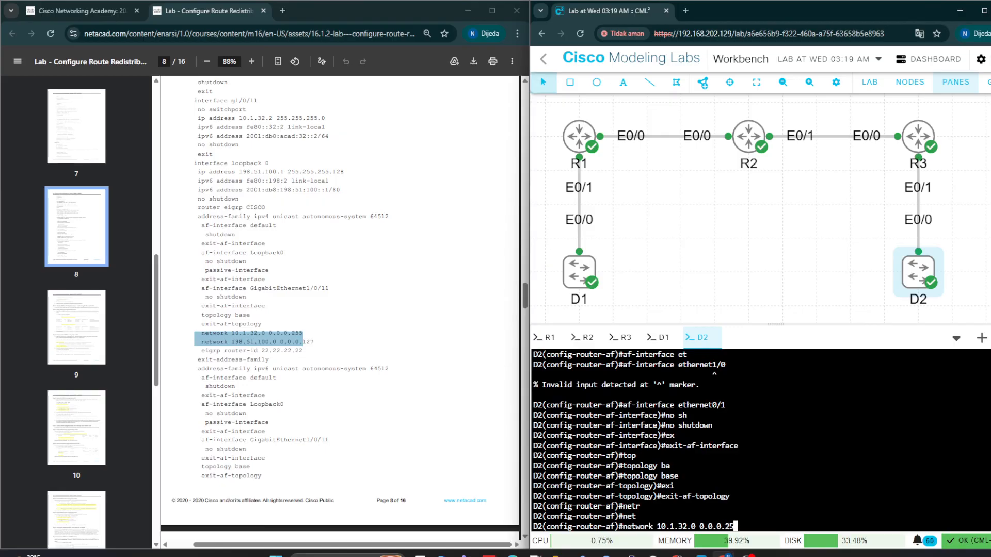
key(Return)
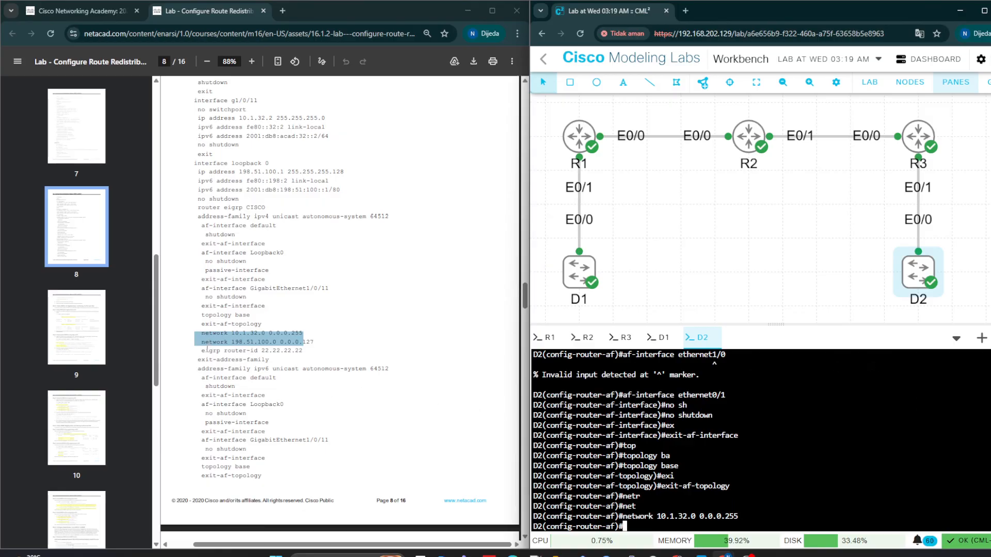
Step: Paste the guide's lines into D2 from network 198.51.100.0 0.0.0.127 and router-id 22.22.22.22 through the IPv6 address family's passive Loopback0 af-interface
click(202, 350)
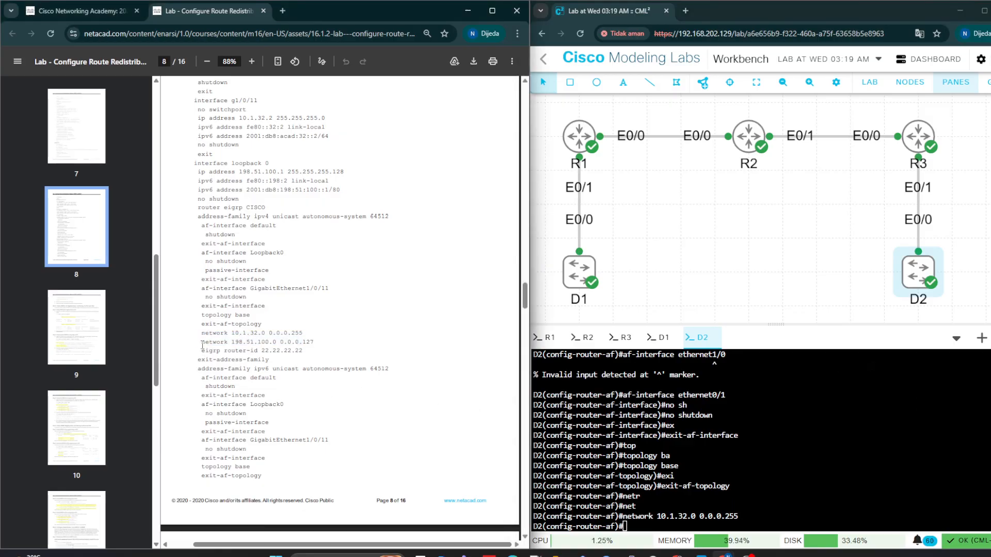
drag(202, 346, 252, 431)
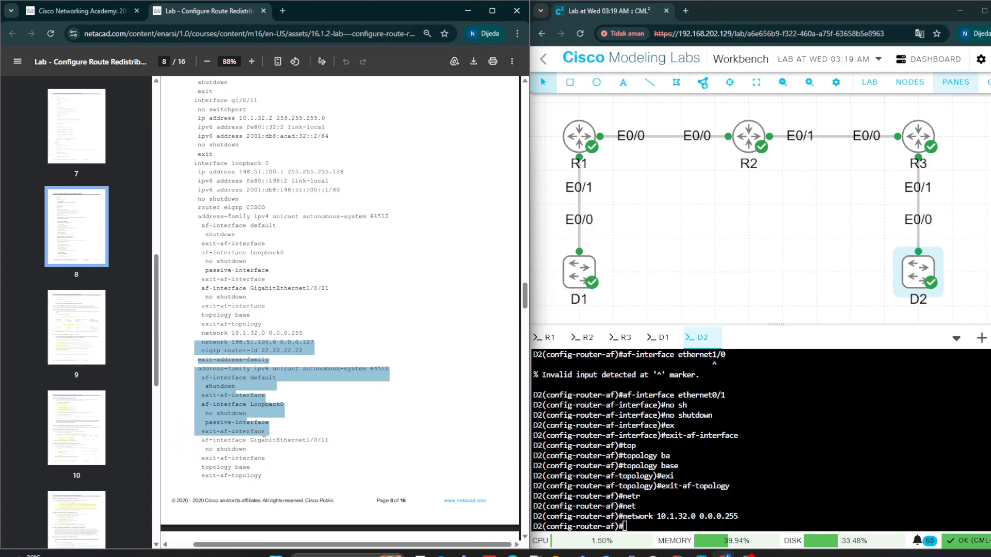
right_click(264, 433)
click(283, 274)
right_click(648, 500)
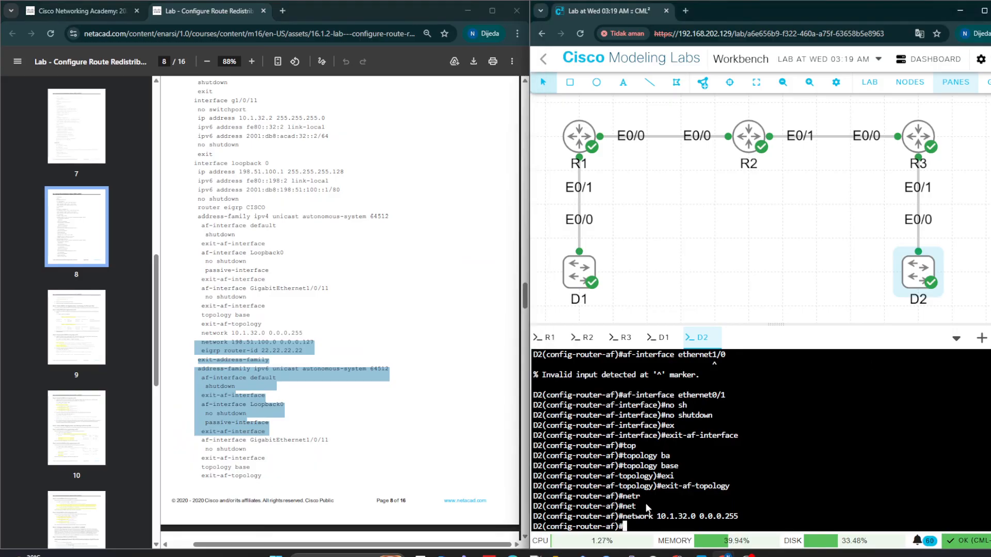
click(666, 382)
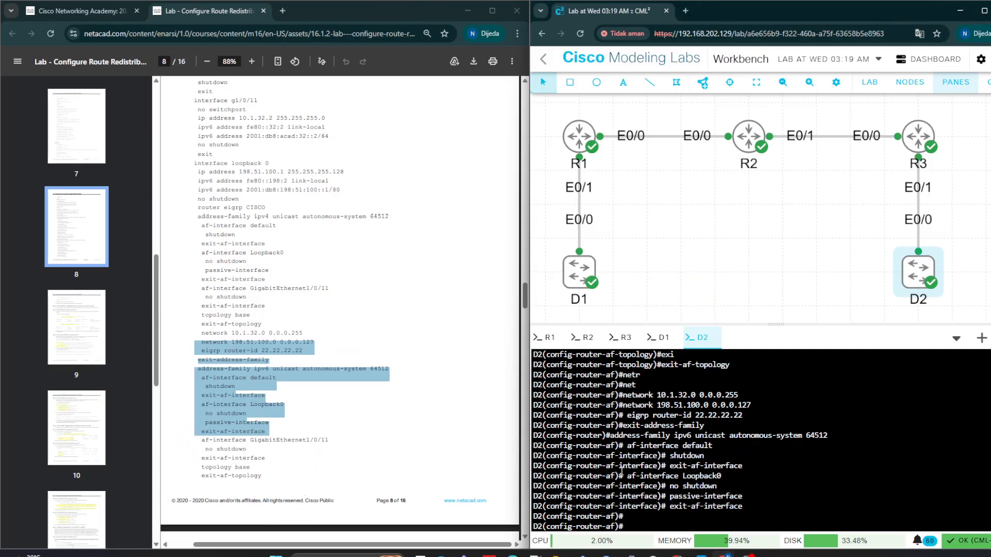
Step: Open af-interface ethernet0/1 in D2's IPv6 EIGRP address family in place of the guide's GigabitEthernet1/0/11
text(af)
key(Tab)
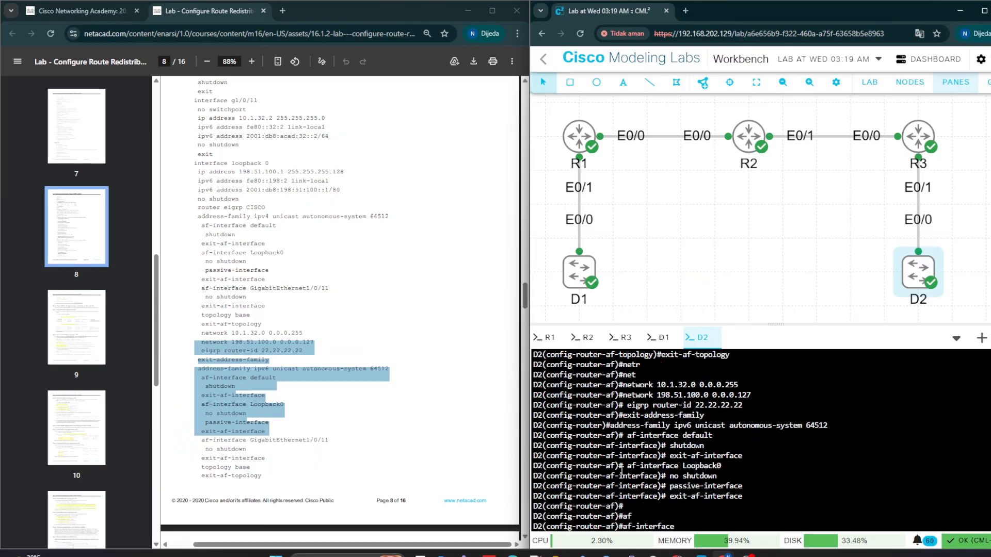
text(et)
key(Tab)
text(0/1)
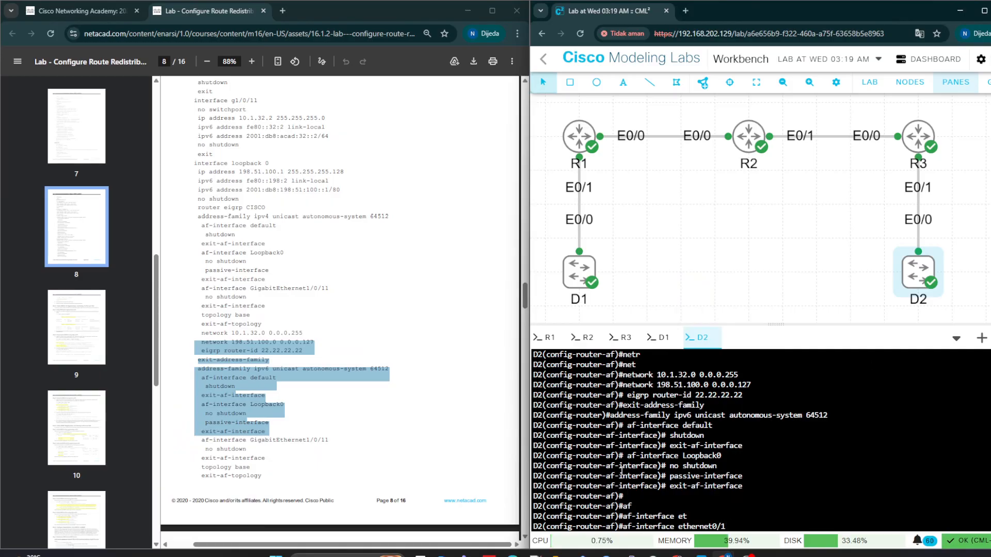
key(Return)
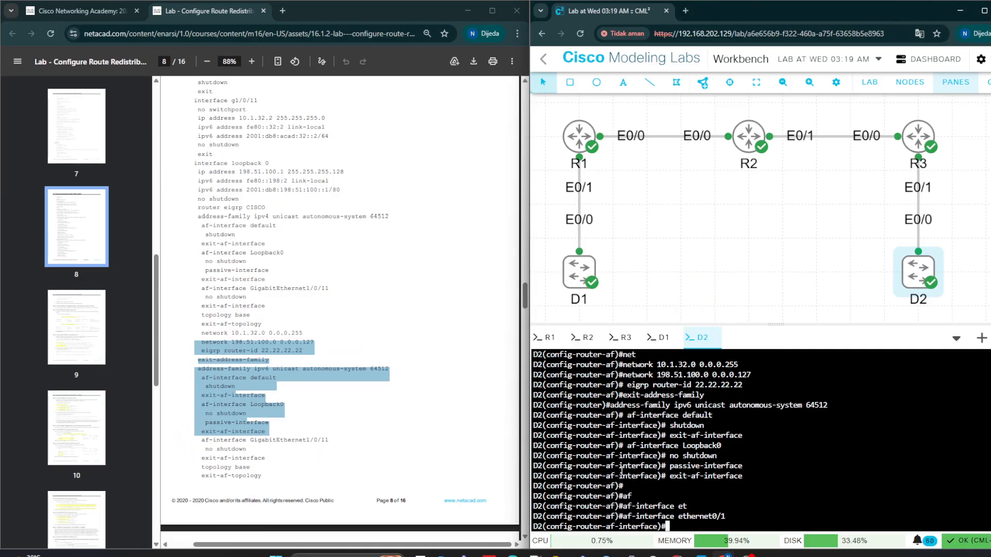
Step: Paste the guide's no shutdown, exit-af-interface, topology base and exit-af-topology lines into D2's IPv6 af-interface configuration
scroll(208, 455, down, 2)
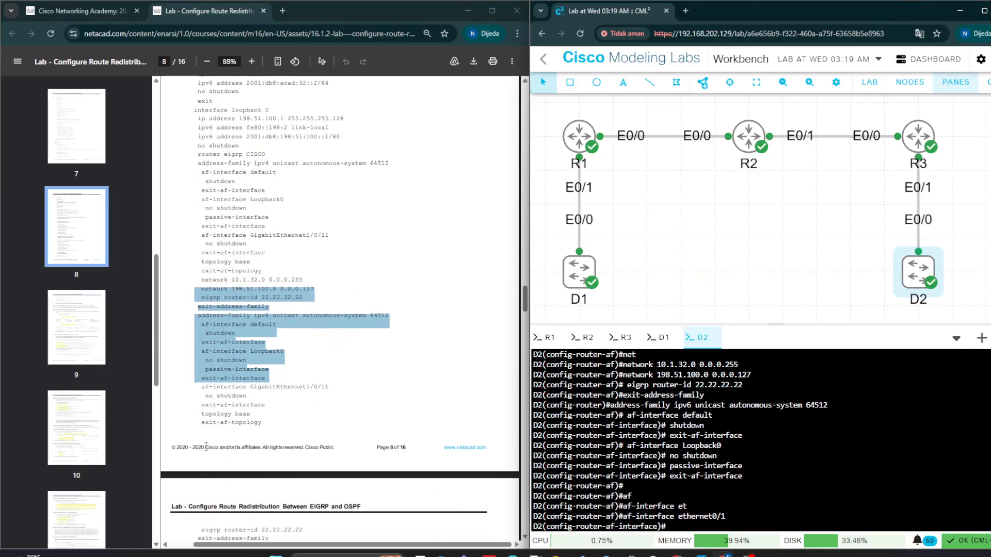
drag(206, 396, 267, 422)
right_click(227, 419)
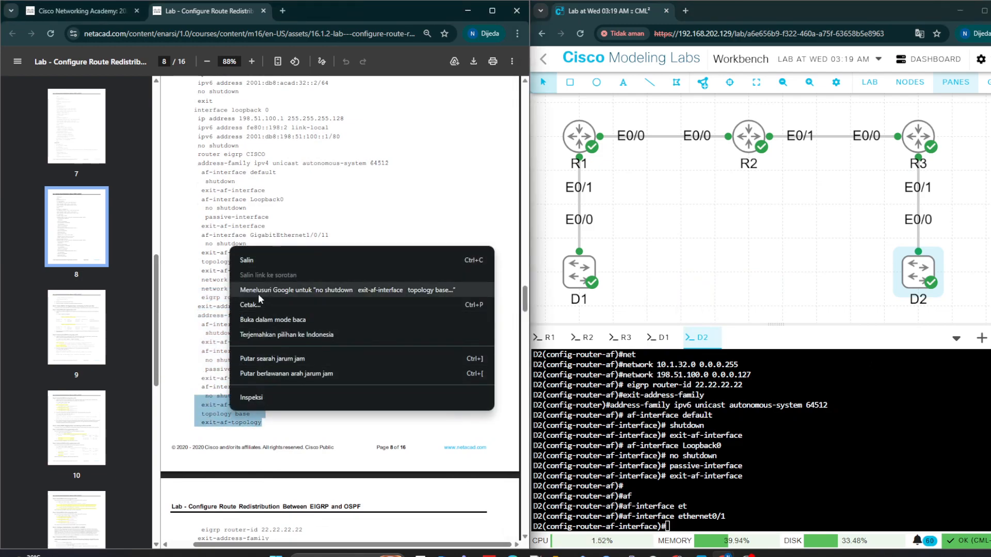
click(259, 261)
right_click(667, 455)
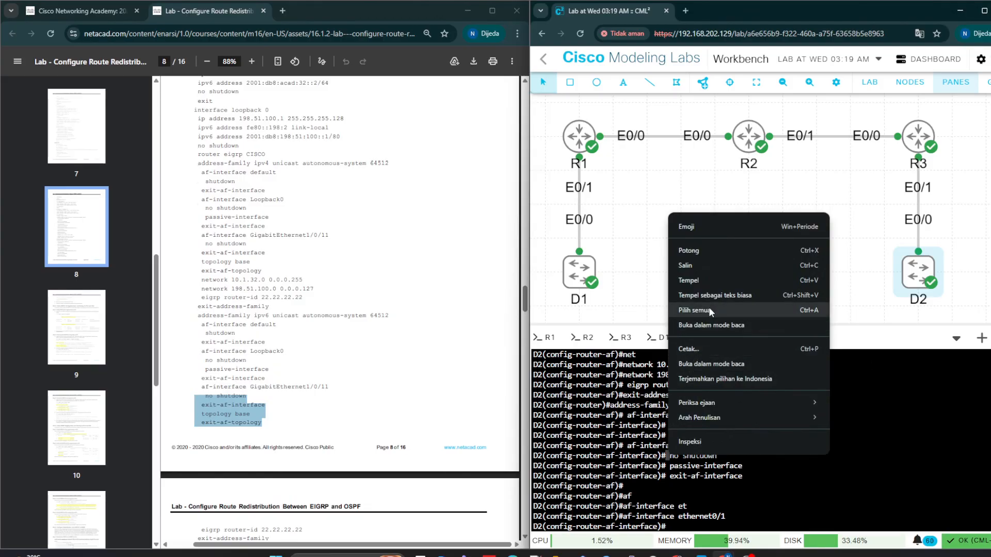
click(708, 278)
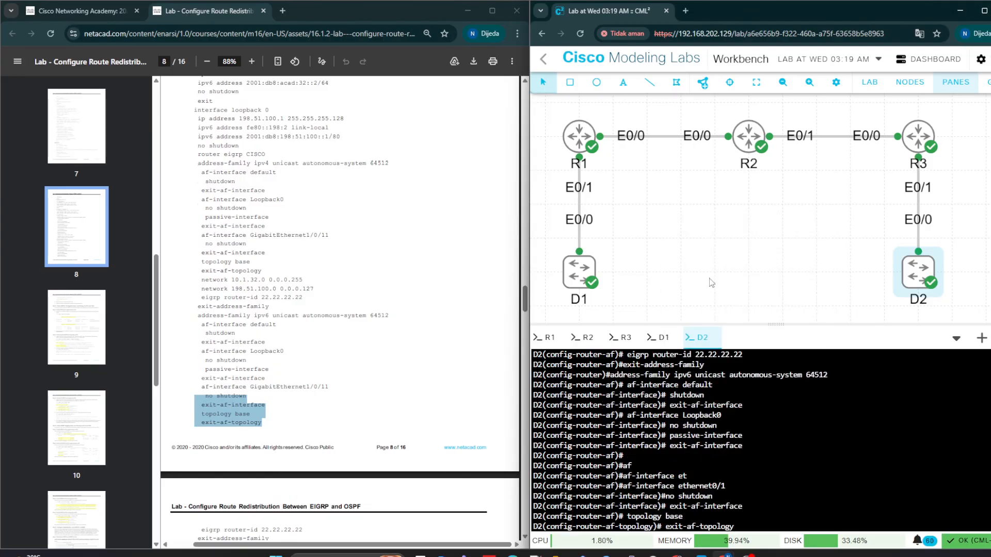
Step: Paste the guide's eigrp router-id 22.22.22.22, exit-address-family and exit lines into D2's IPv6 EIGRP configuration
scroll(193, 388, down, 3)
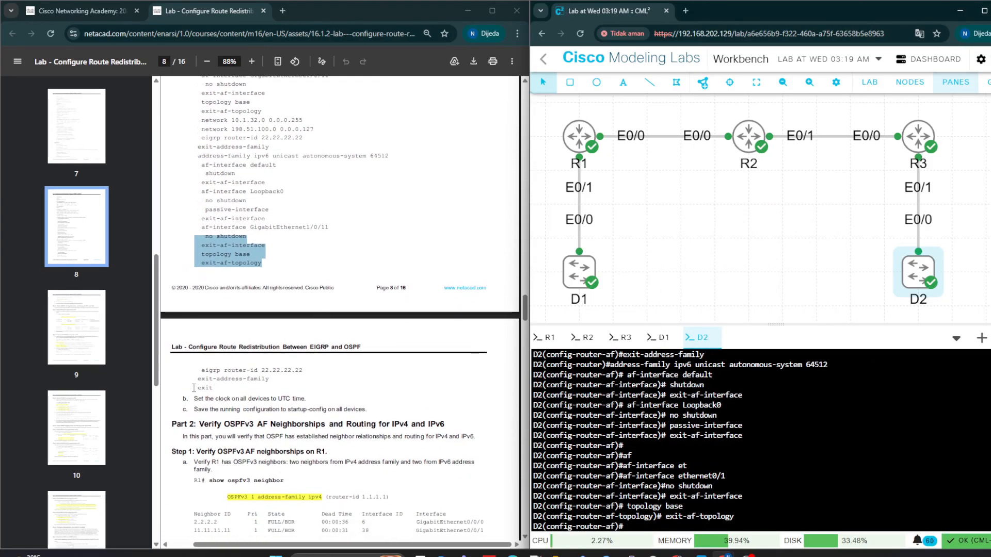
drag(201, 370, 215, 388)
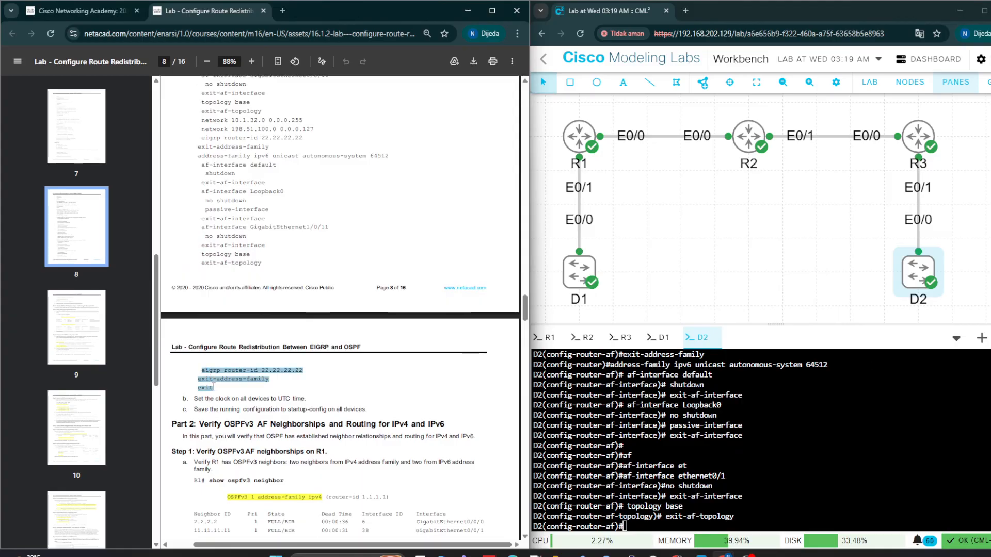
right_click(214, 388)
click(243, 240)
right_click(715, 435)
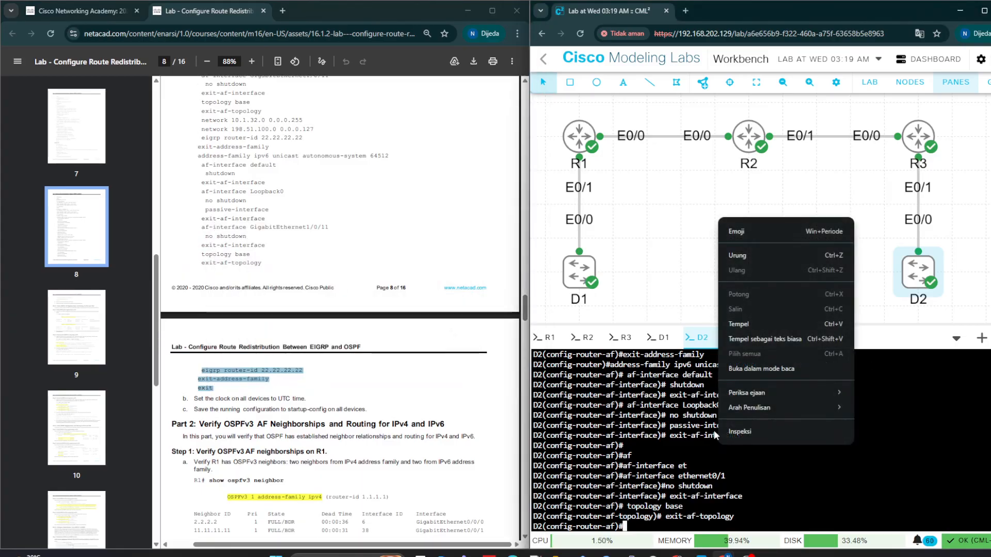
click(740, 325)
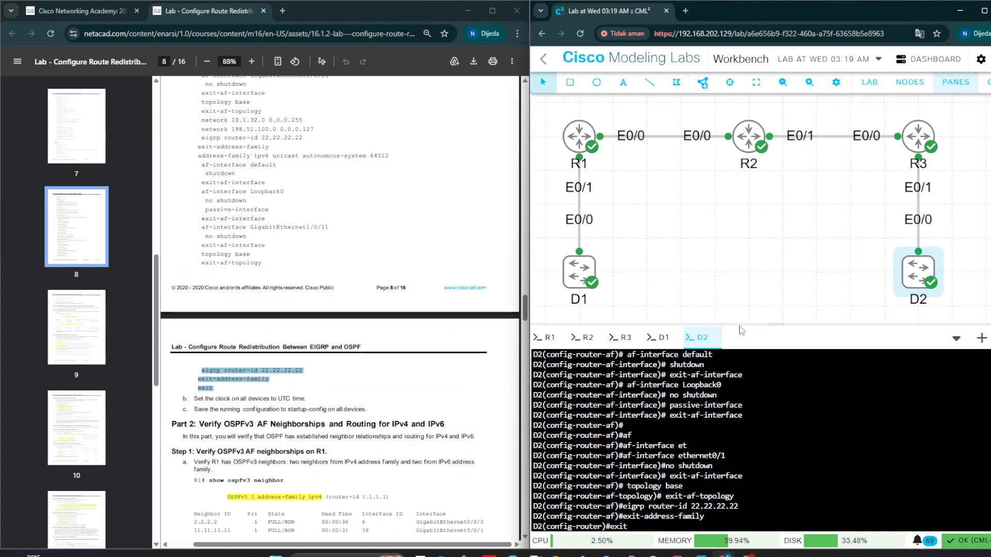
key(Return)
key(Return)
key(Return)
key(Return)
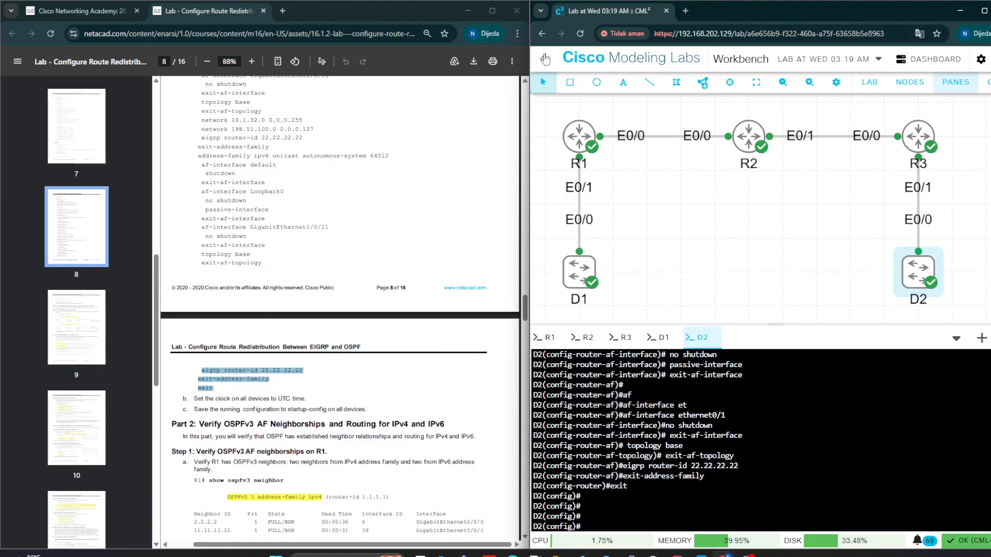
Step: Review the lab guide's topology, addressing table and device configurations through to the Part 2 OSPFv3 verification instructions
click(76, 10)
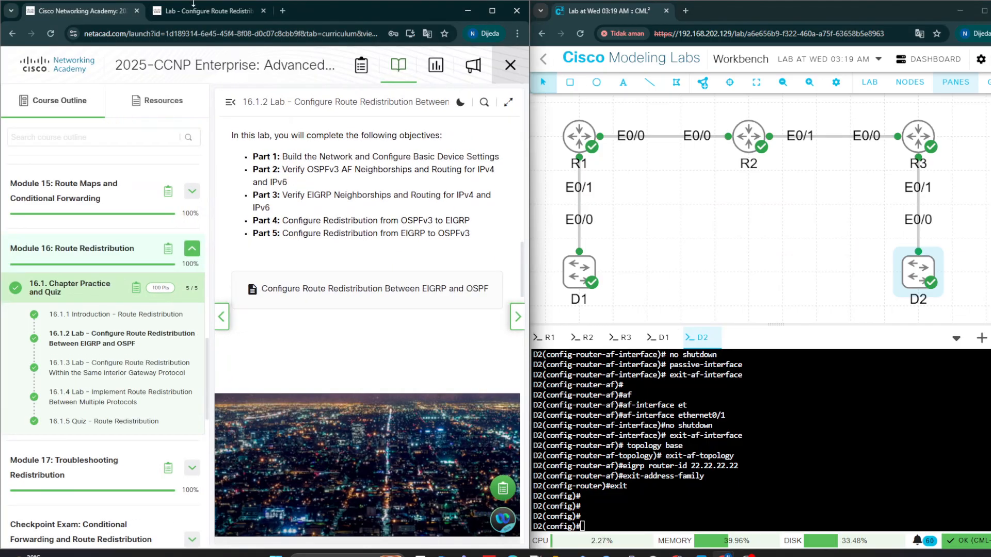
click(193, 5)
scroll(334, 229, up, 15)
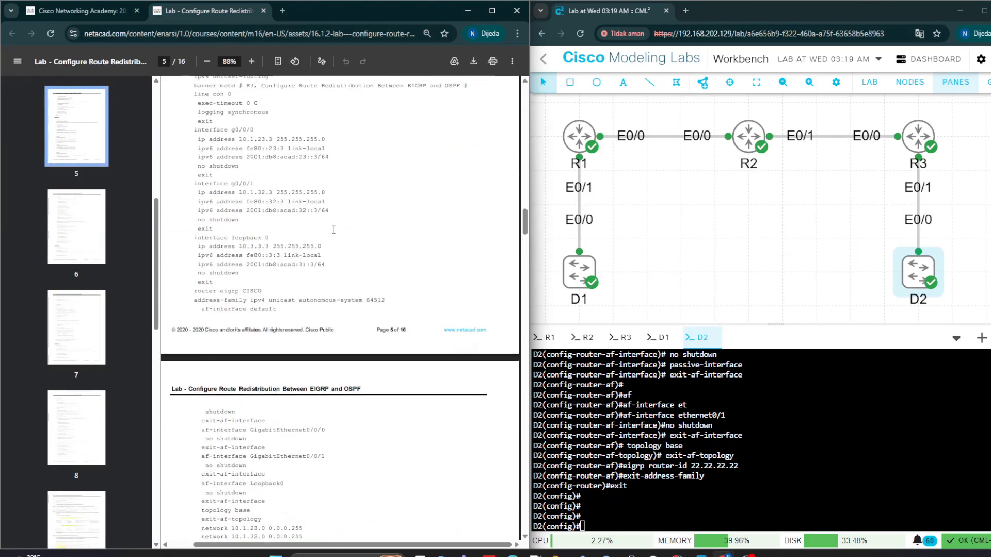
scroll(334, 229, up, 20)
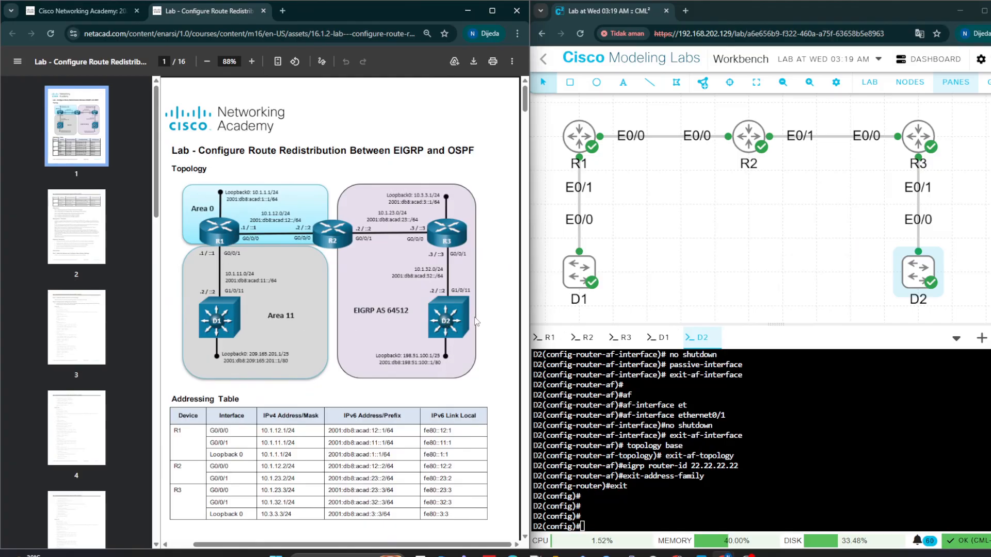
scroll(238, 359, down, 20)
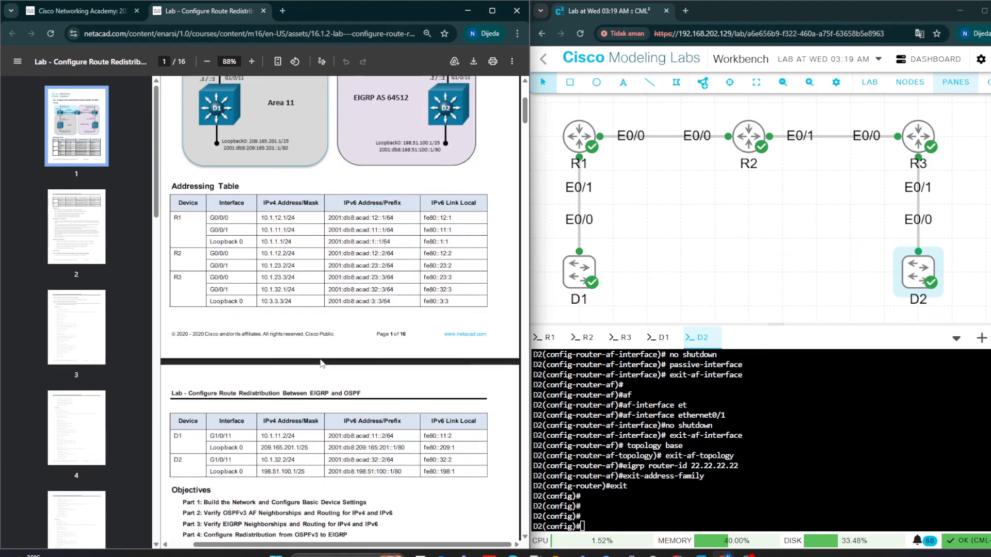
scroll(238, 360, down, 10)
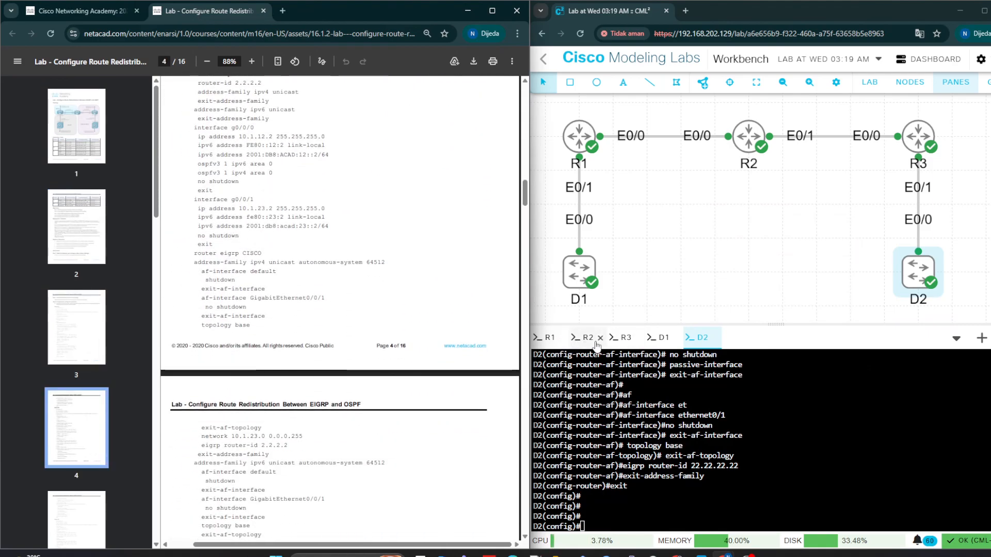
scroll(366, 388, down, 10)
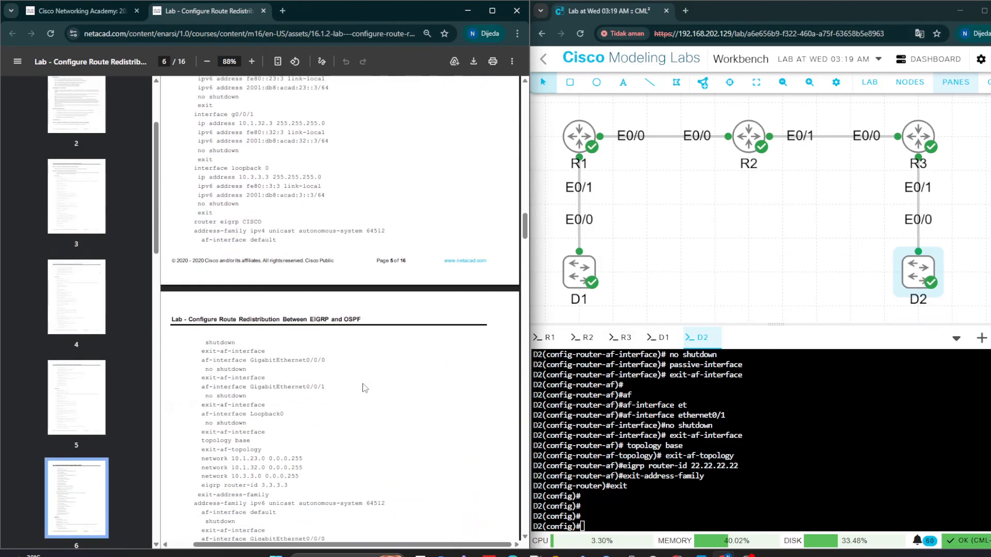
scroll(364, 387, down, 10)
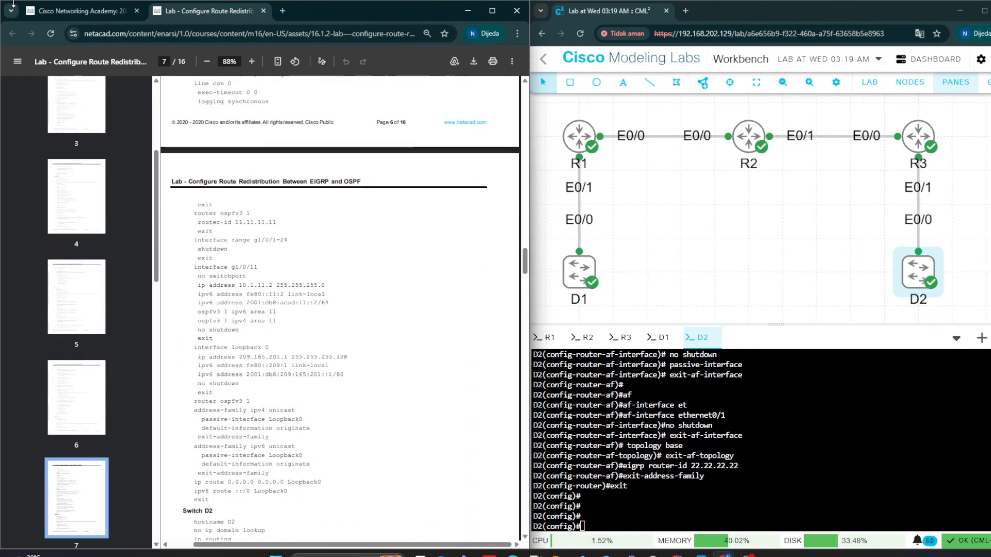
click(85, 15)
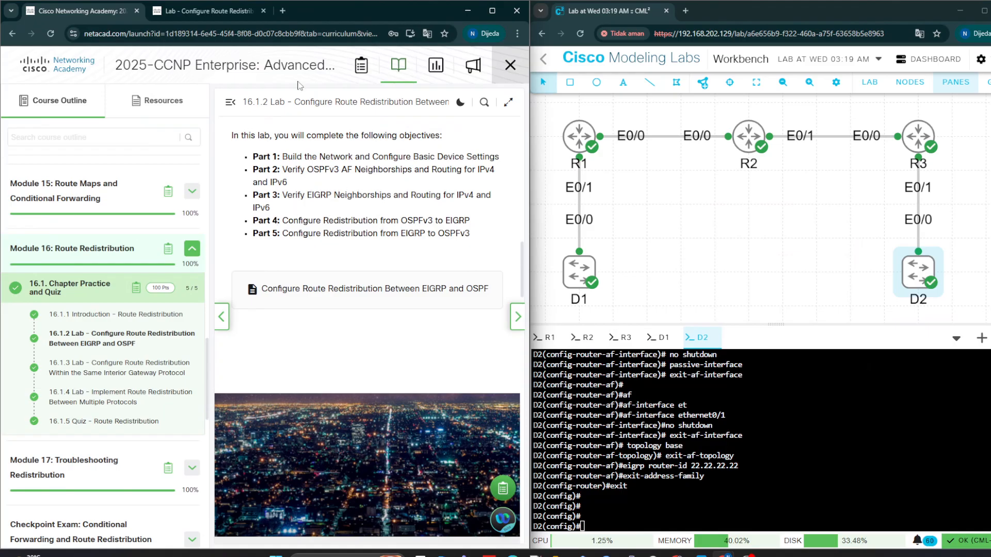
click(187, 13)
scroll(276, 286, up, 3)
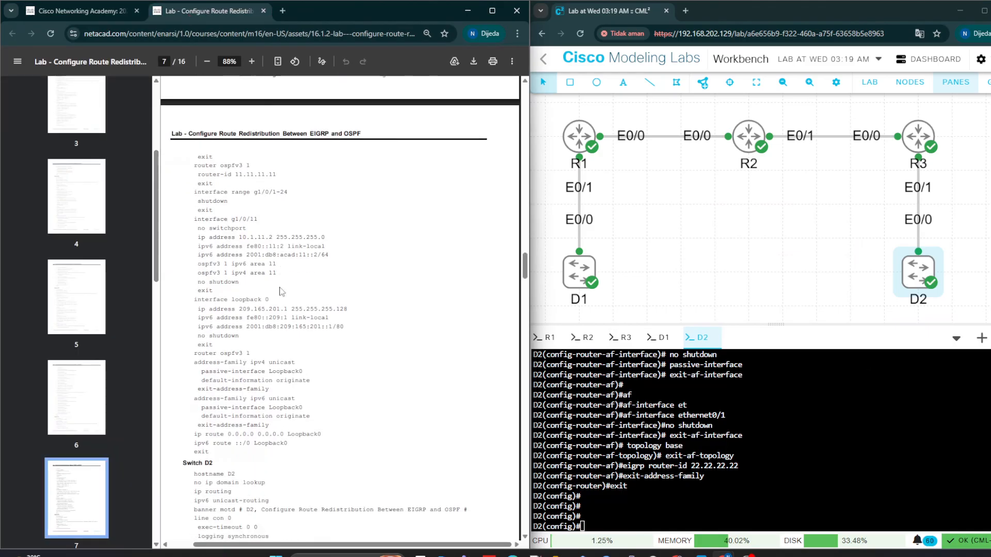
scroll(276, 285, down, 12)
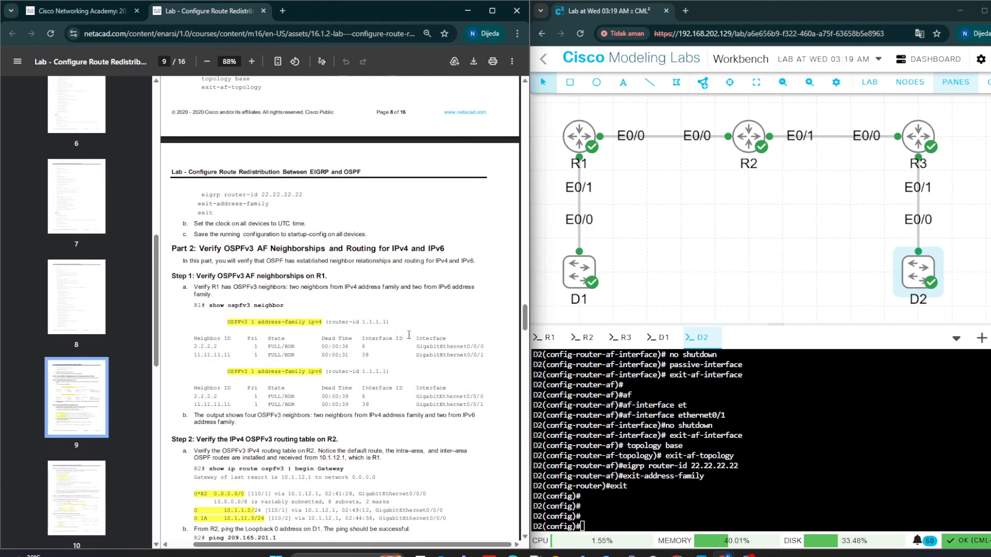
Step: End D2's global configuration mode and return to privileged EXEC mode
click(589, 471)
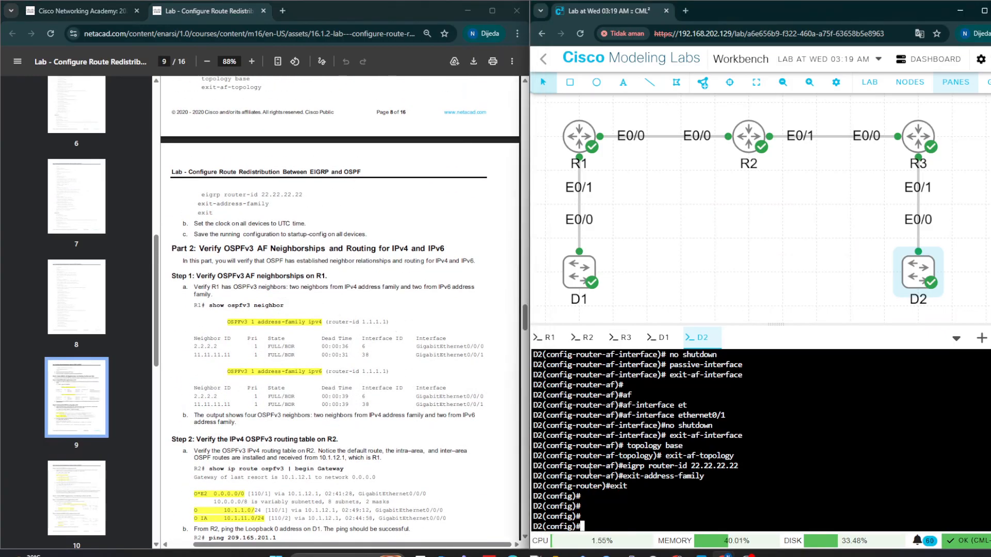
text(ende)
key(Return)
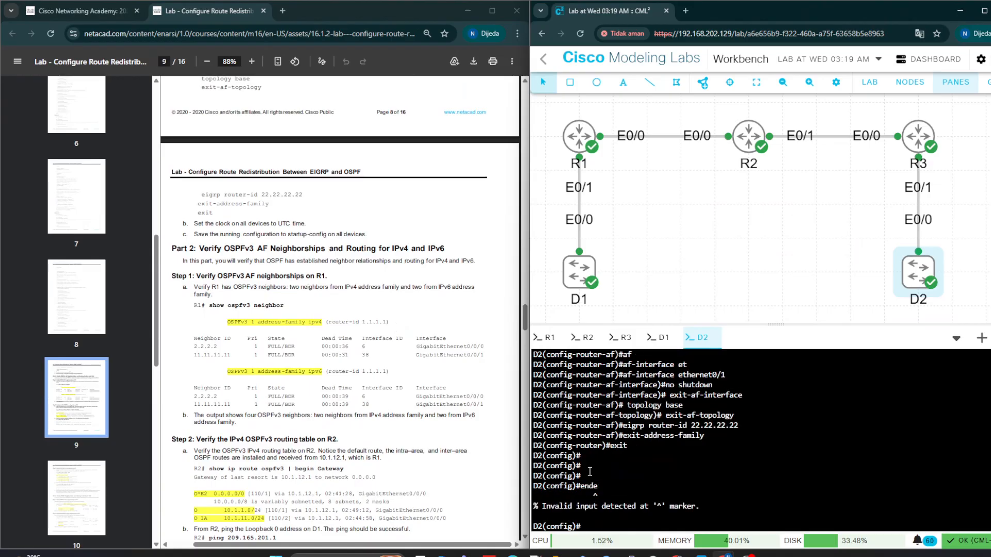
text(end)
key(Return)
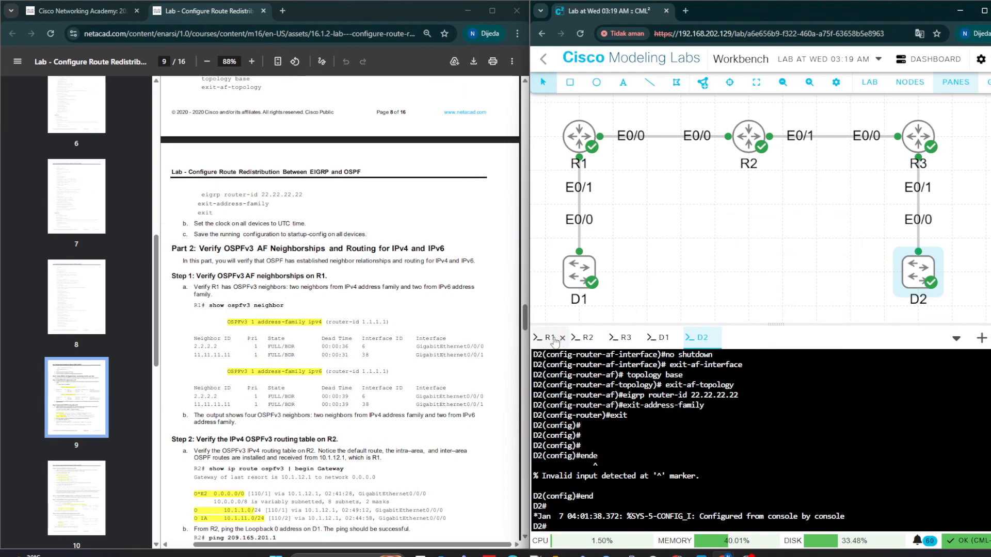
Step: Enter privileged EXEC mode on R1 and run show ospfv3 neighbor to check its OSPFv3 neighborships
click(550, 338)
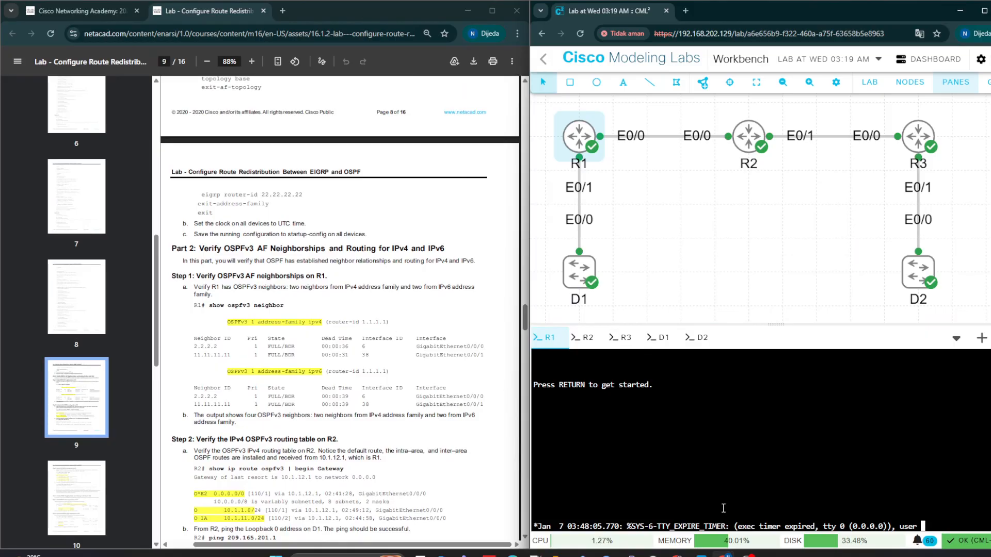
key(Return)
text(en)
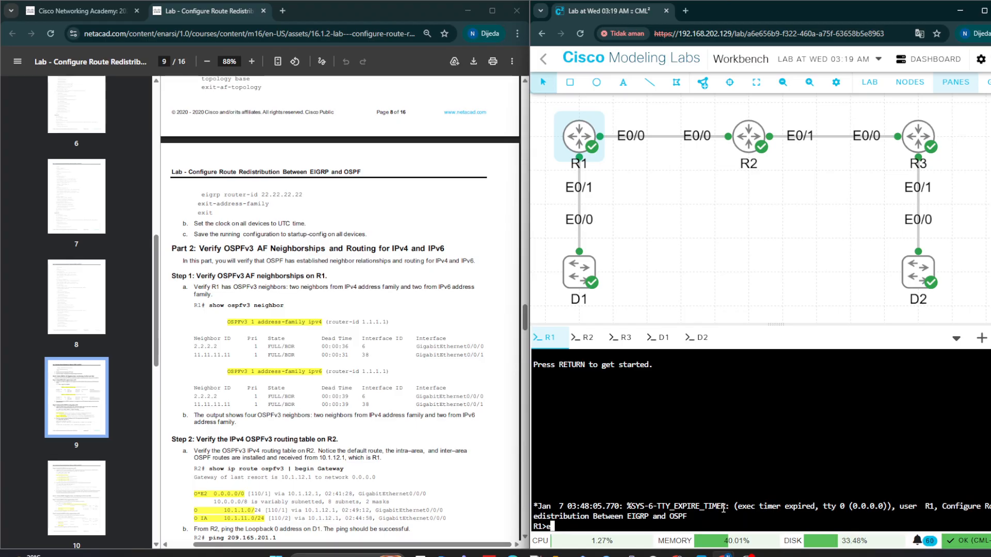
key(Return)
text(sh)
key(Tab)
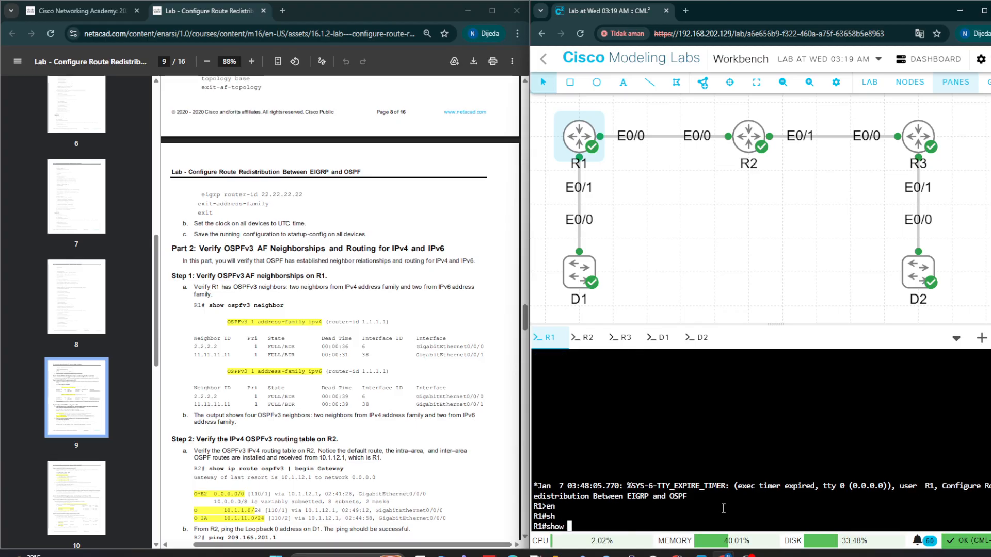
text(os)
key(Tab)
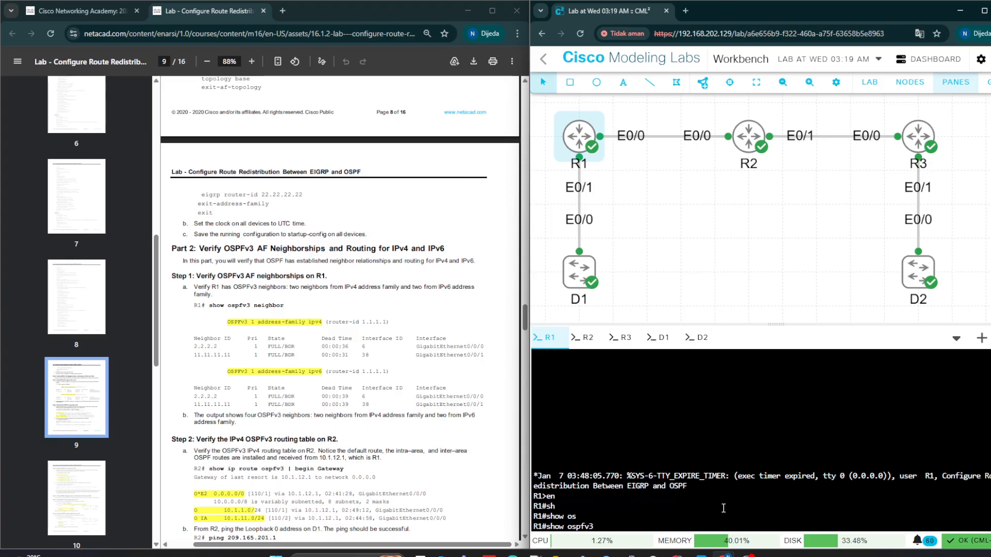
text(nei)
key(Tab)
key(Return)
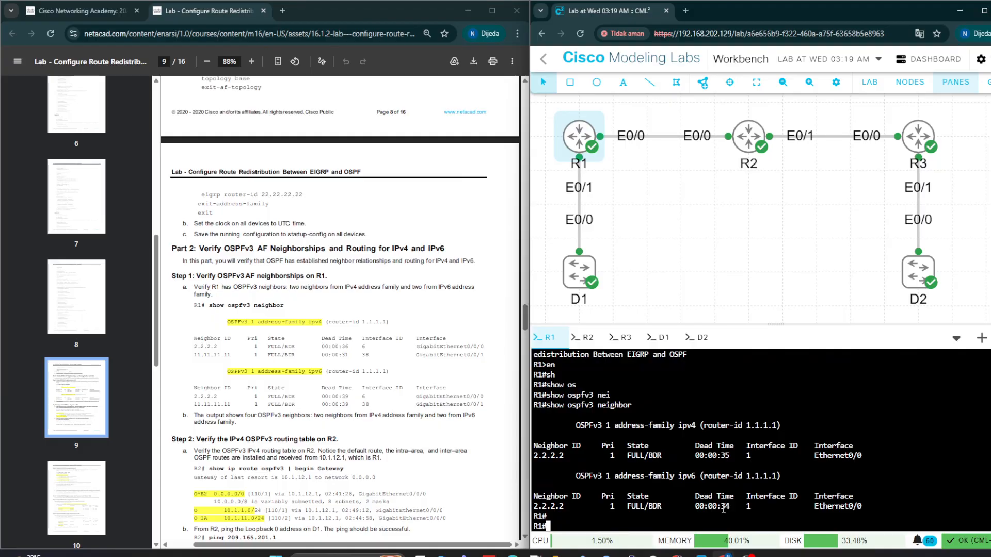
key(Return)
key(Return)
key(Return)
key(Return)
key(Return)
key(Return)
key(Return)
key(Return)
key(Return)
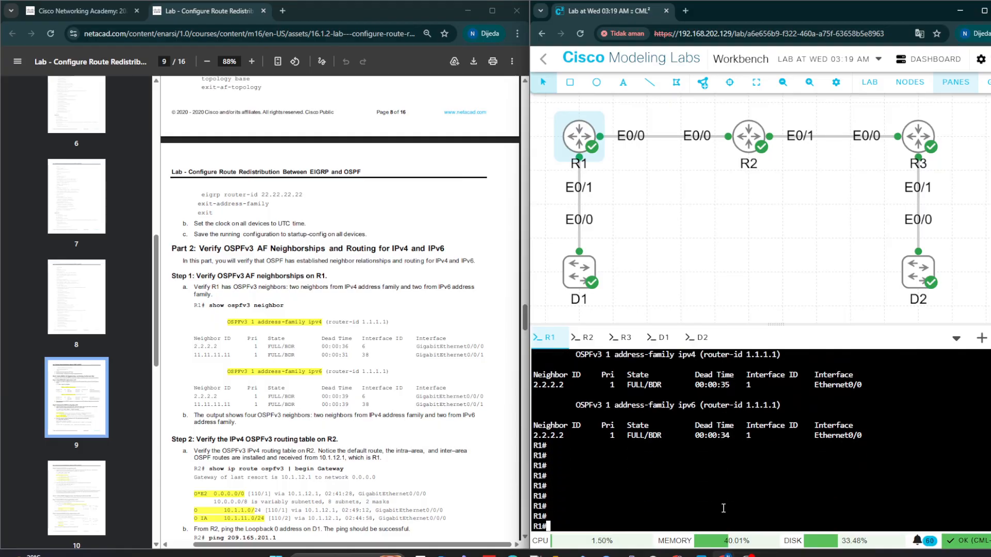
Step: Ping D1's Loopback 0 address 209.165.201.1 from R2 using the command in the guide
scroll(447, 329, down, 4)
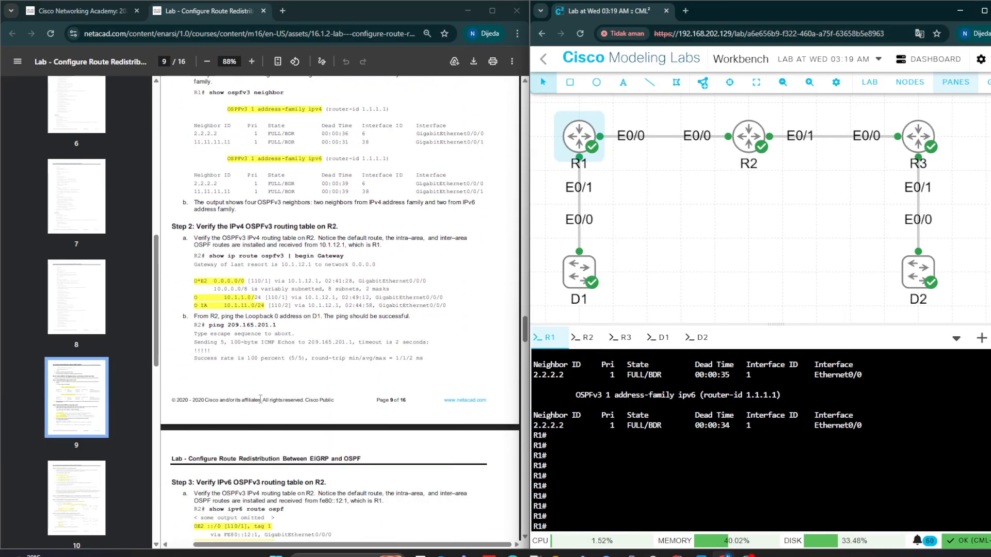
drag(210, 323, 281, 323)
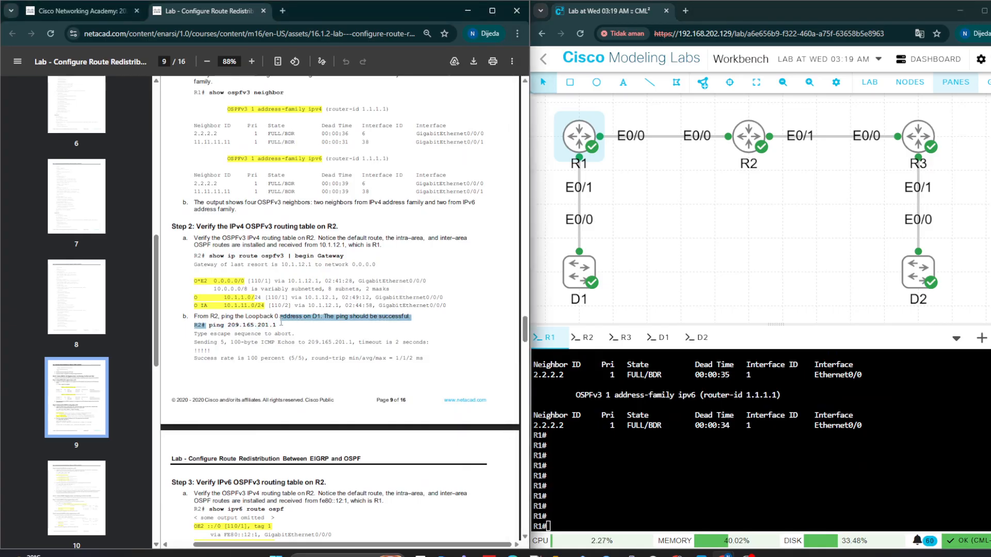
drag(208, 325, 282, 325)
key(super+c)
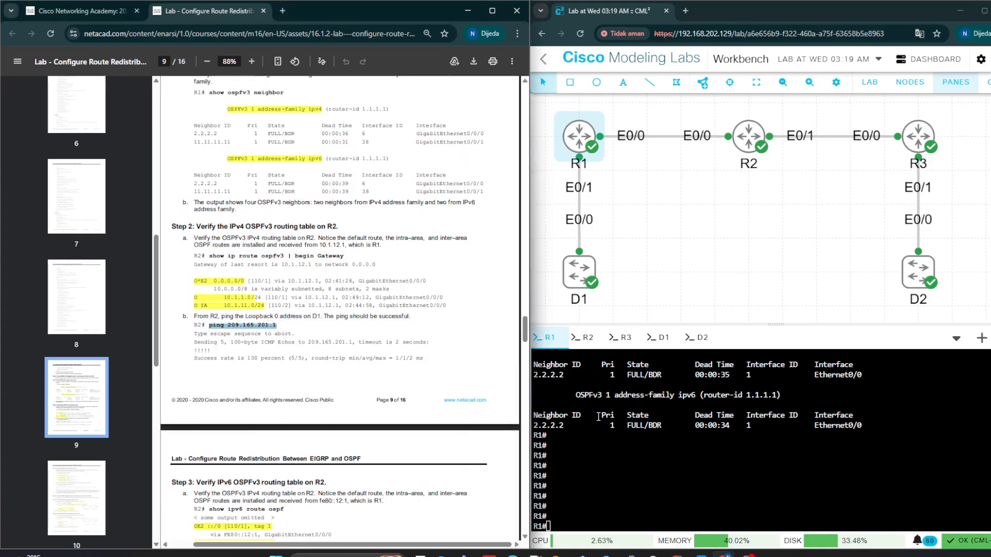
click(585, 337)
right_click(598, 430)
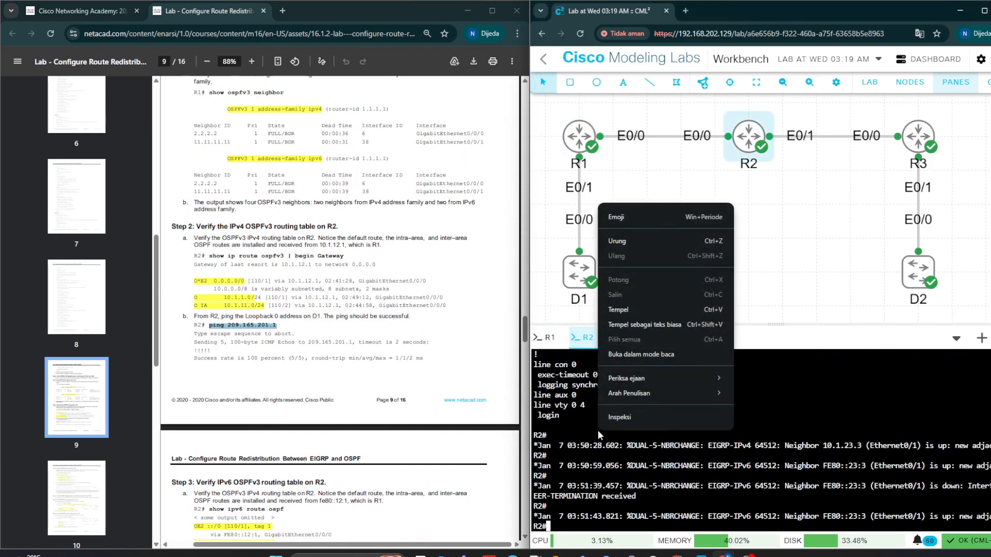
click(617, 311)
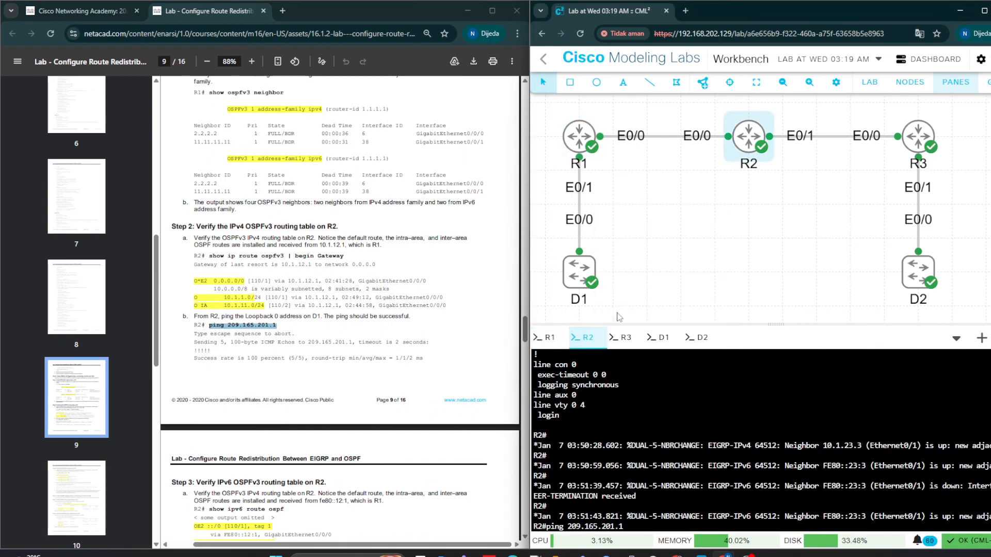
key(Return)
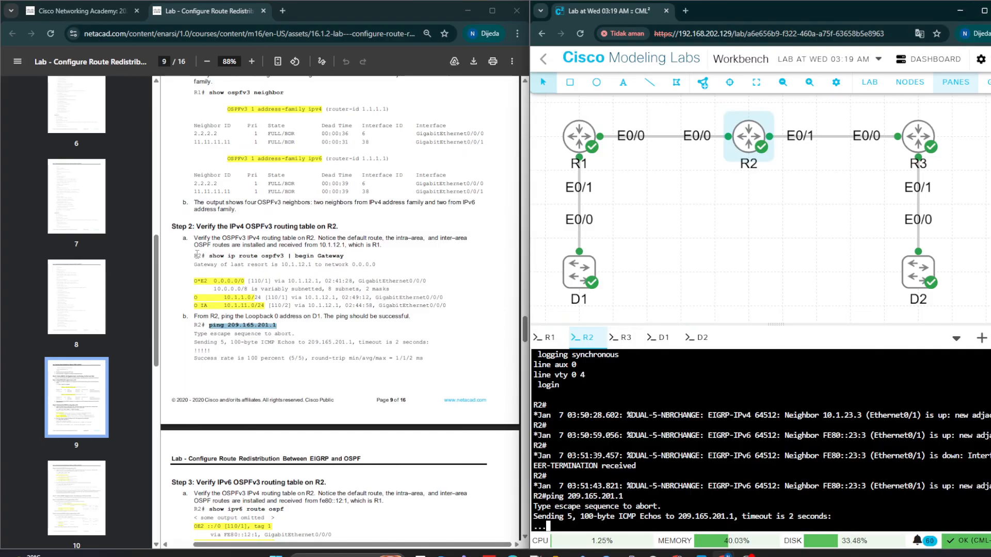
Step: Run the guide's show ip route ospfv3 | begin Gateway command on R2 to examine its IPv4 OSPFv3 routes
drag(209, 256, 274, 254)
drag(324, 252, 345, 255)
key(super+c)
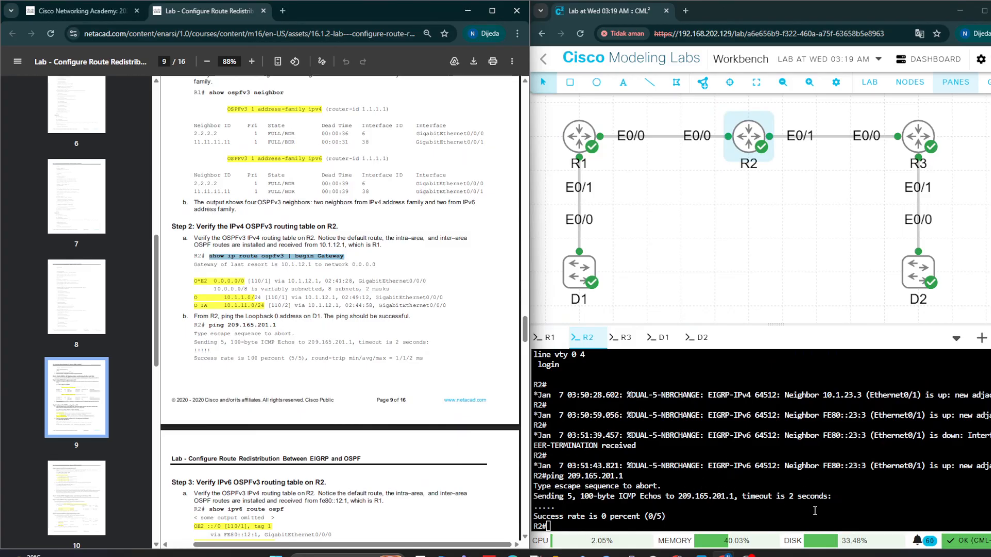
right_click(635, 510)
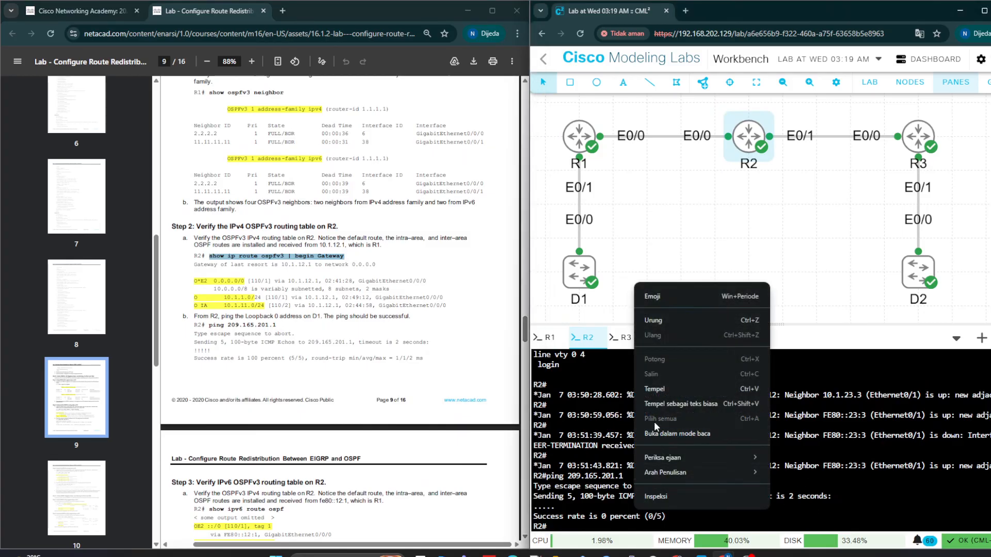
click(663, 390)
key(Return)
key(Return)
key(Return)
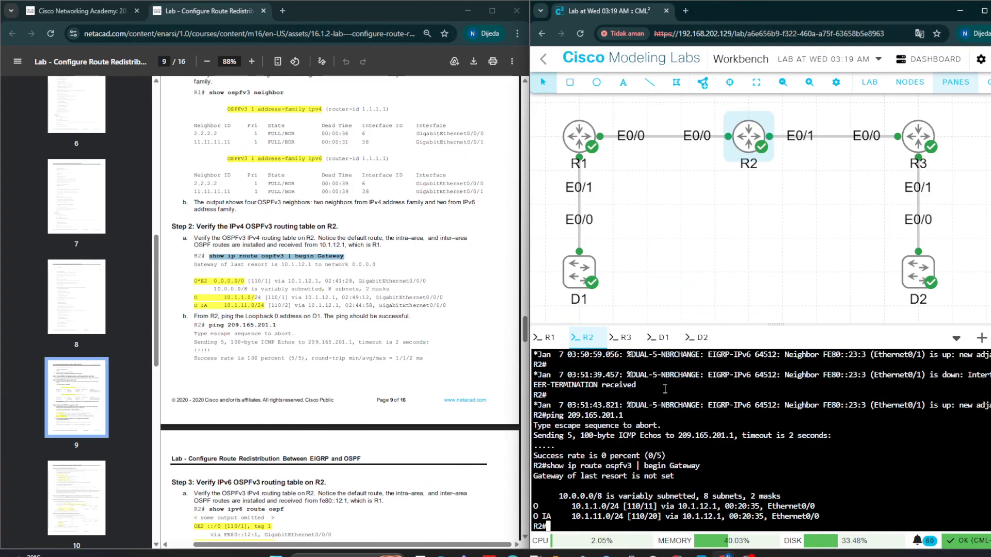
key(Return)
key(Return)
key(Return)
key(Return)
key(Return)
key(Return)
key(Return)
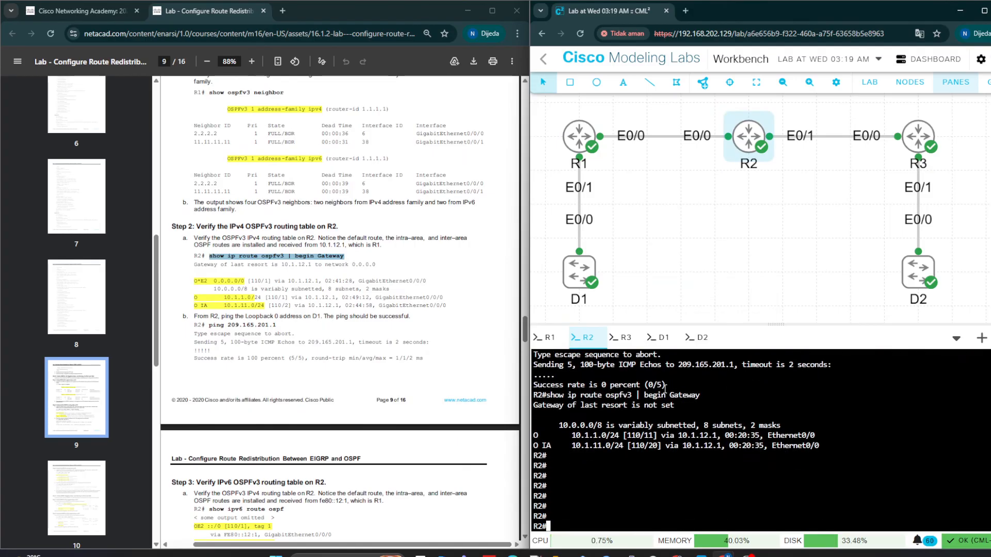
scroll(682, 441, up, 2)
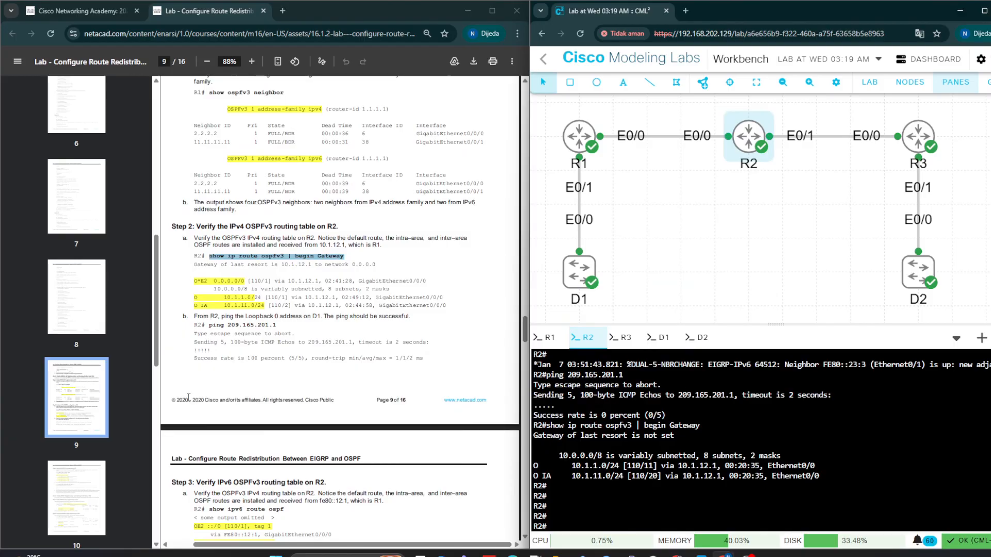
Step: Run the guide's show ipv6 route ospf command on R2 and examine its IPv6 OSPFv3 routes
scroll(188, 397, down, 3)
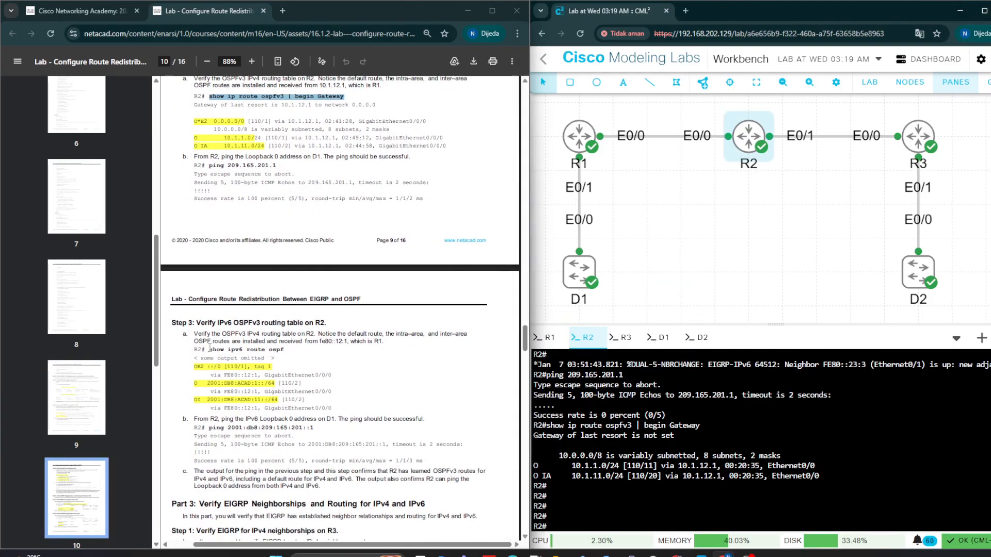
drag(209, 351, 290, 350)
click(279, 354)
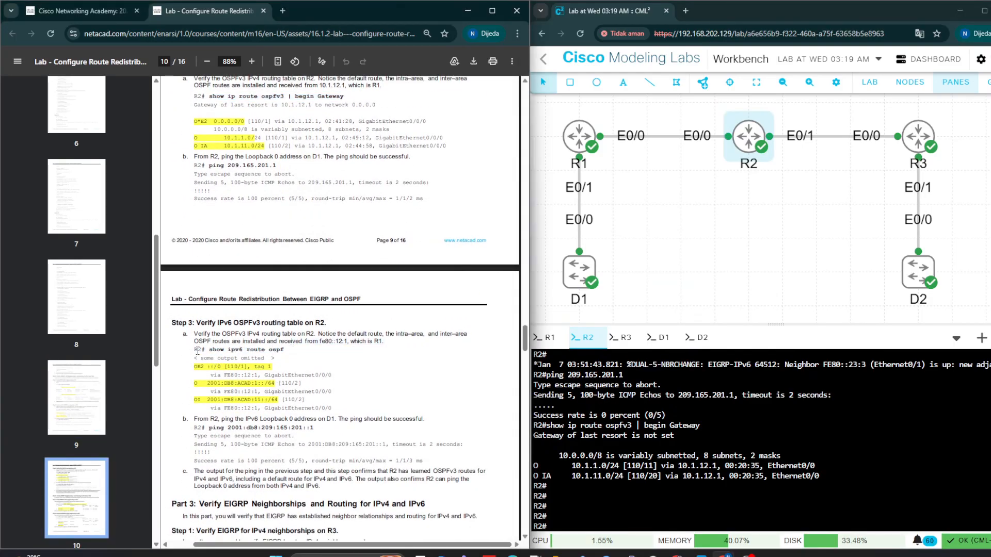
drag(211, 351, 284, 353)
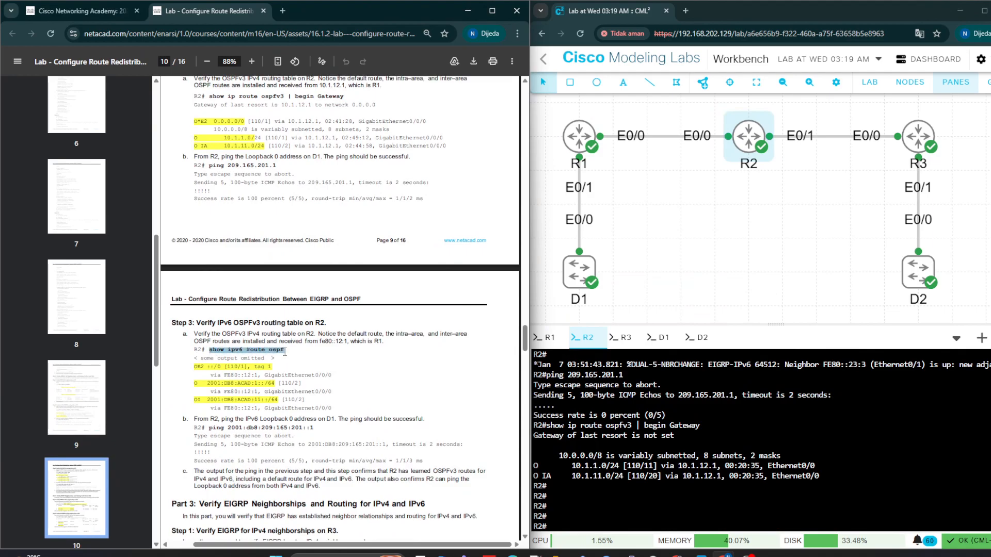
right_click(590, 491)
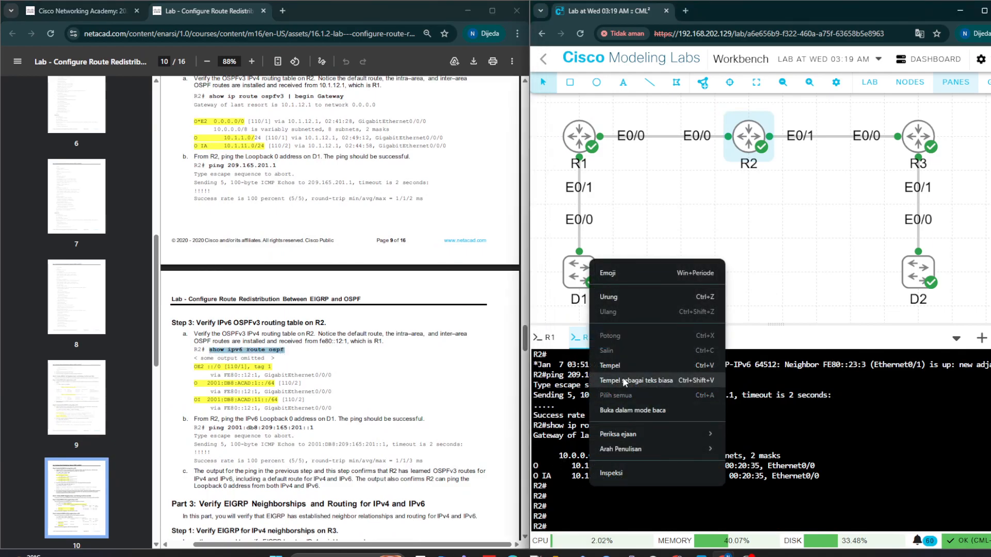
click(624, 372)
key(Return)
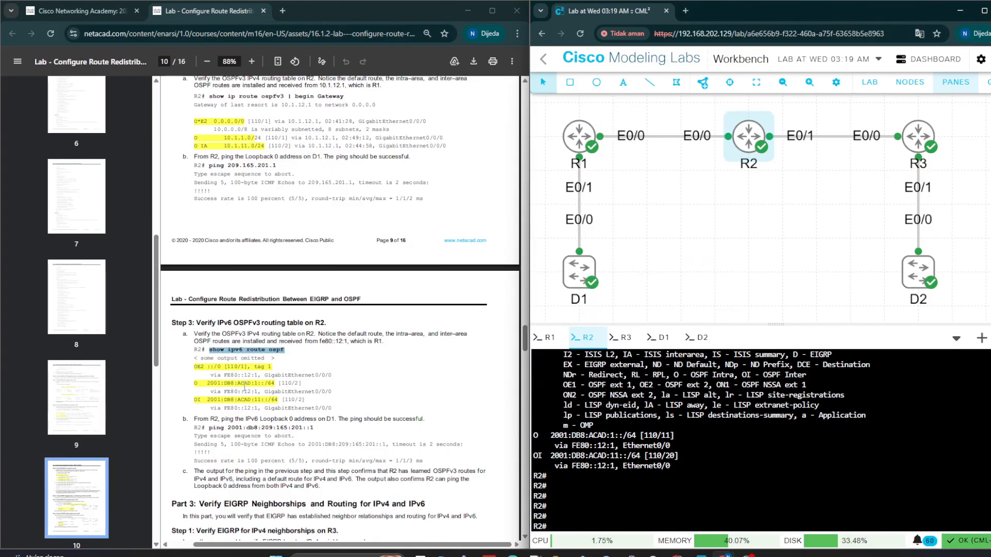
scroll(585, 485, up, 2)
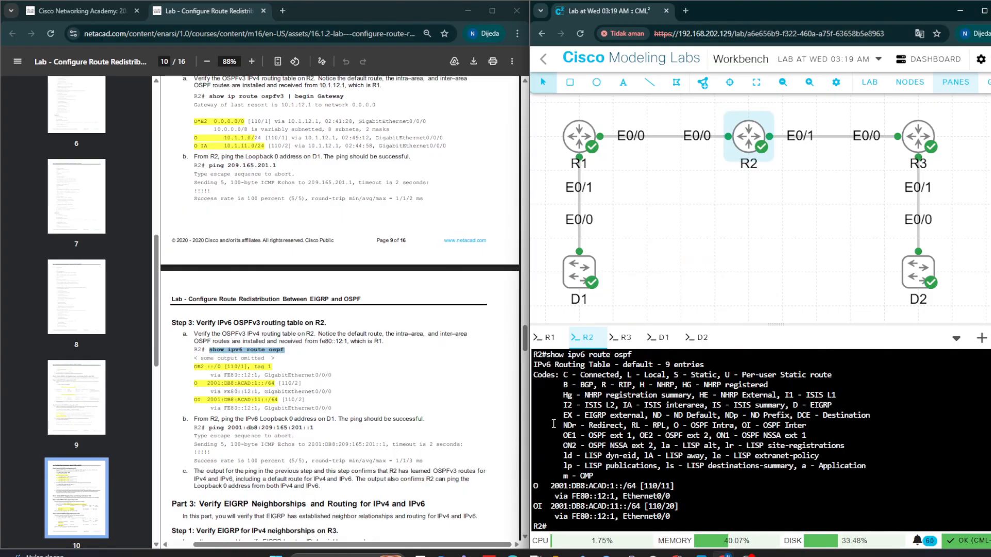
scroll(554, 424, down, 2)
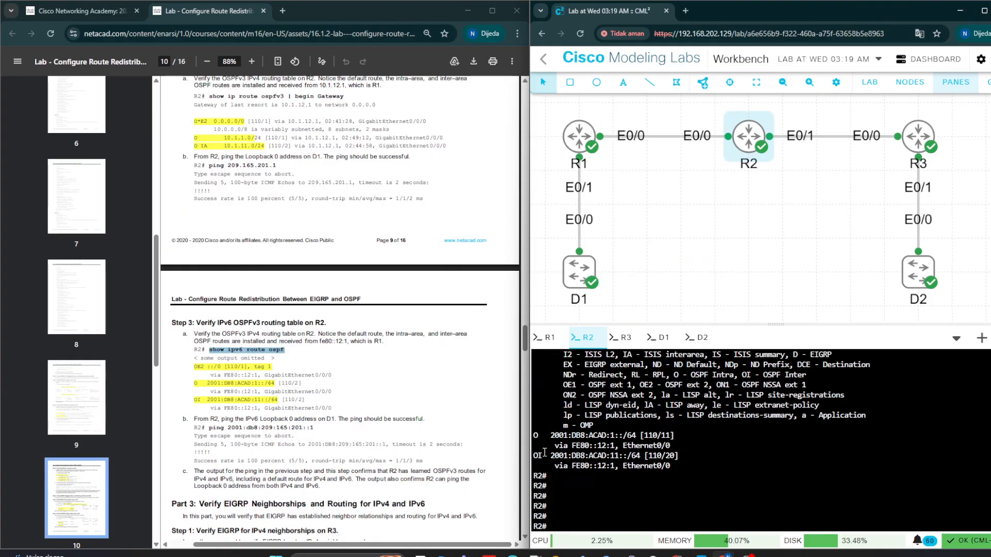
Step: Ping D1's IPv6 Loopback 0 address 2001:db8:209:165:201::1 from R2 using the guide's command
scroll(329, 402, down, 3)
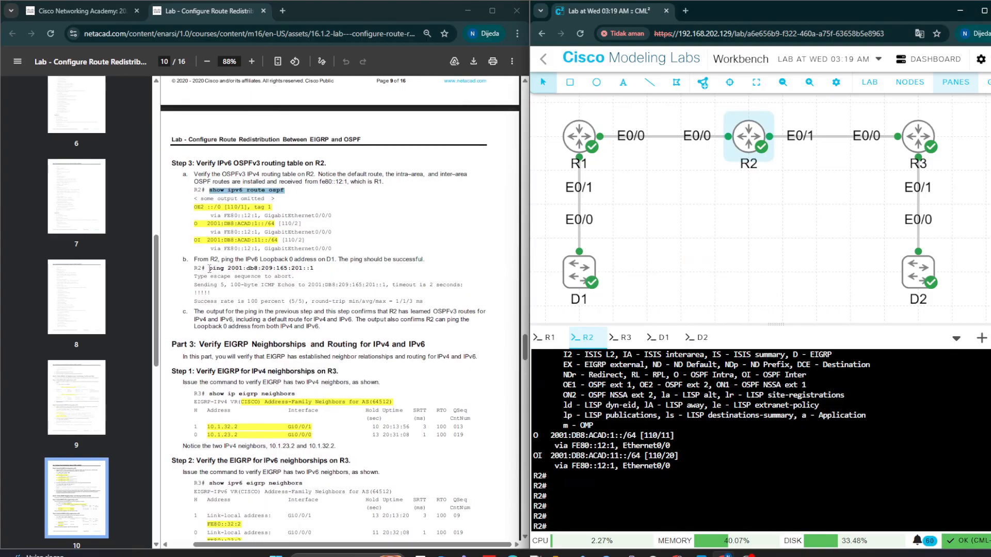
drag(209, 269, 317, 269)
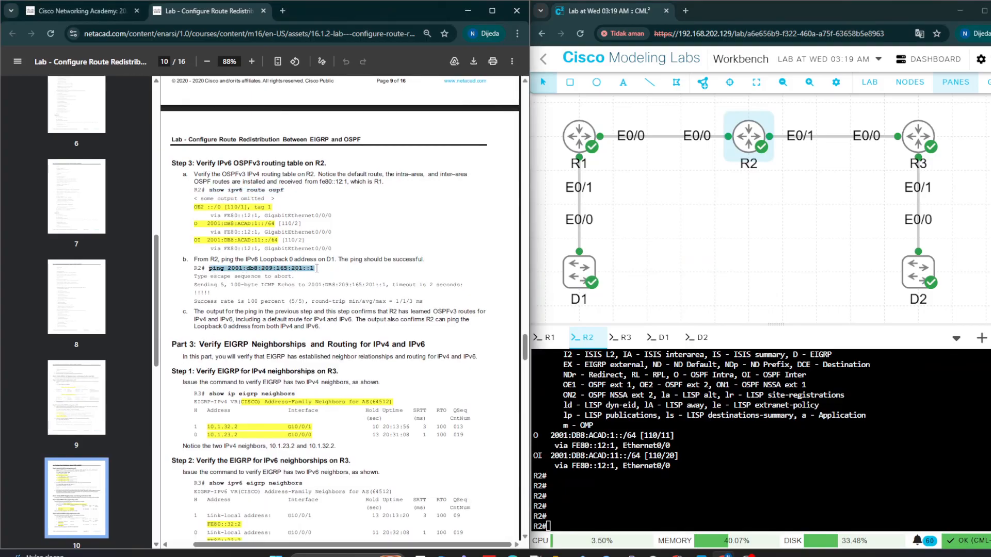
right_click(564, 454)
click(597, 330)
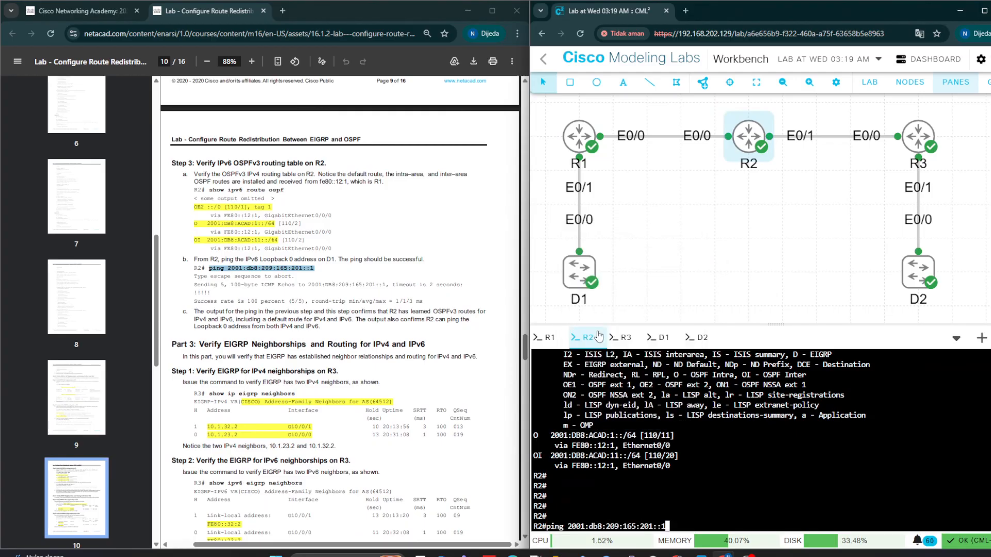
key(Return)
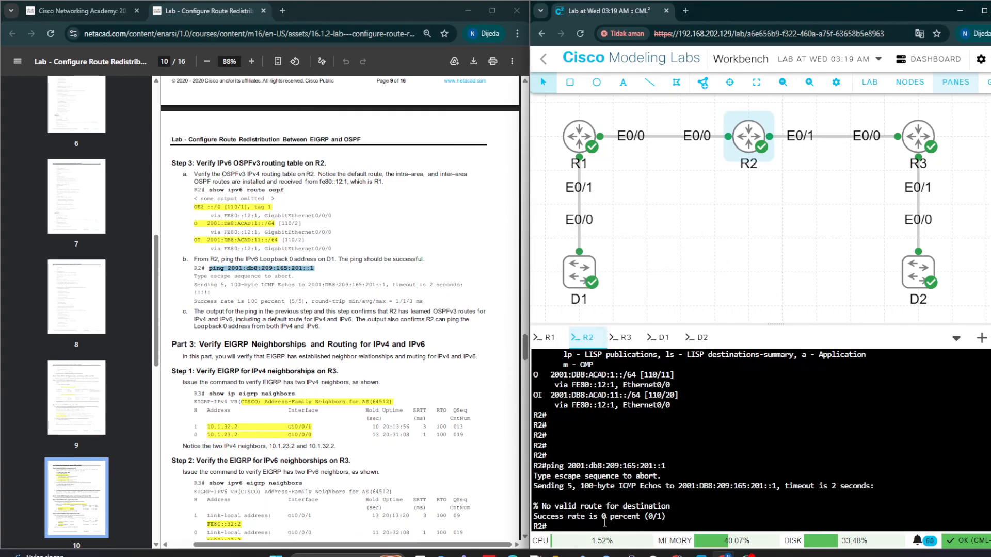
Step: Run the guide's show ipv6 eigrp neighbors command on R3 to check its EIGRP for IPv6 neighborships
scroll(226, 323, down, 3)
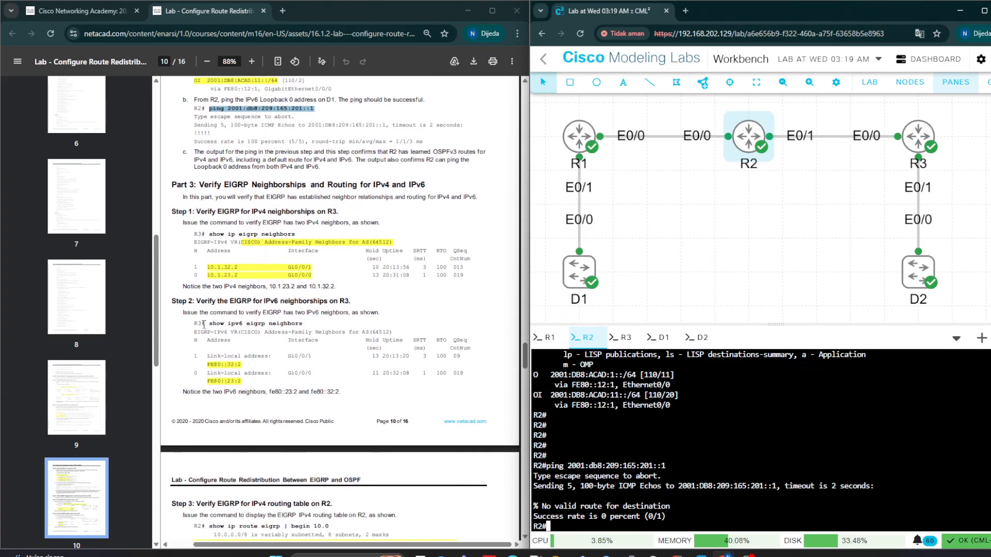
drag(208, 322, 312, 326)
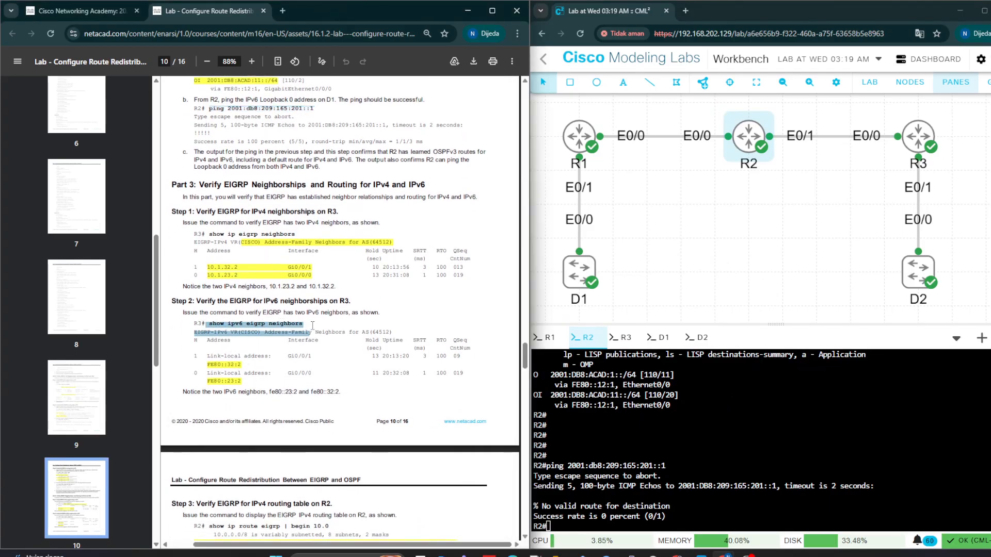
click(314, 327)
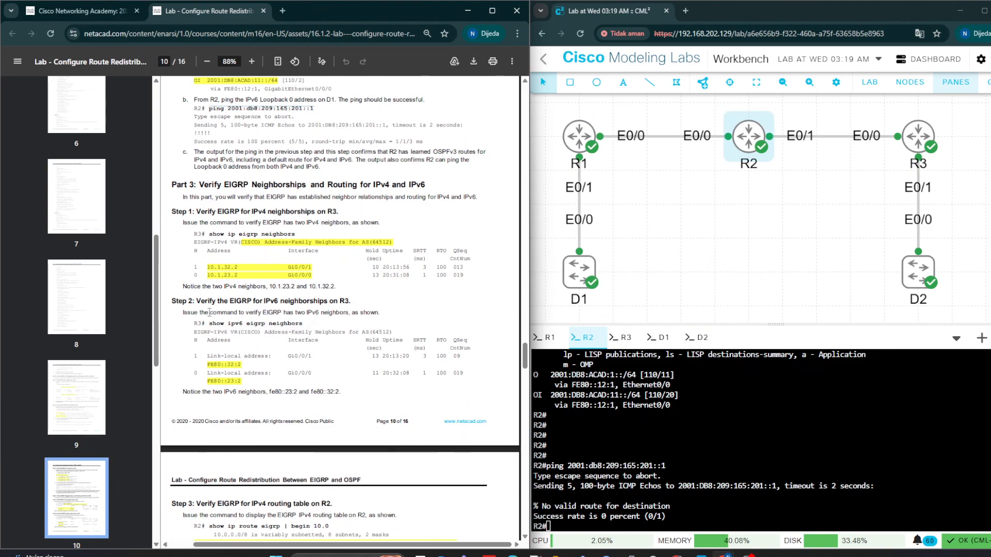
drag(211, 323, 304, 323)
key(super+c)
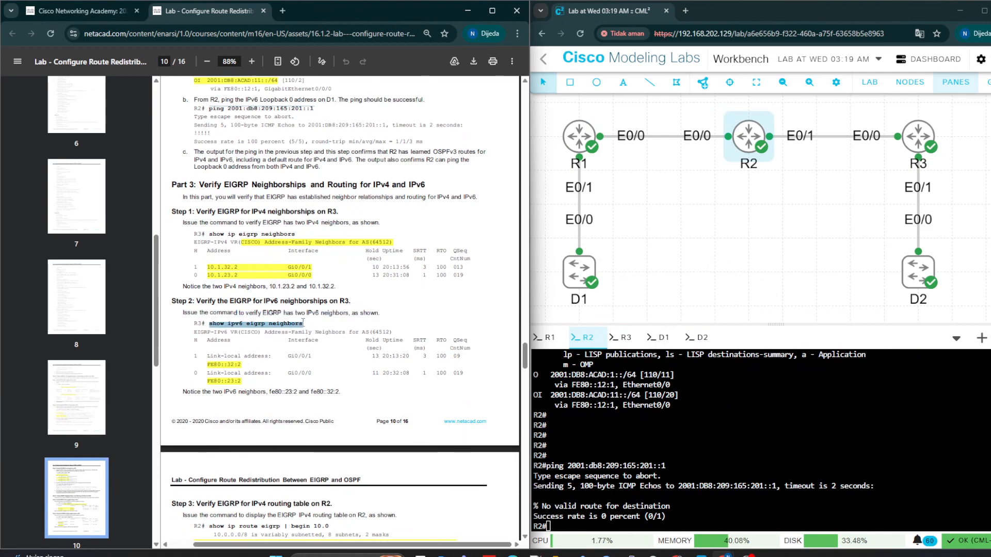
click(624, 337)
right_click(662, 431)
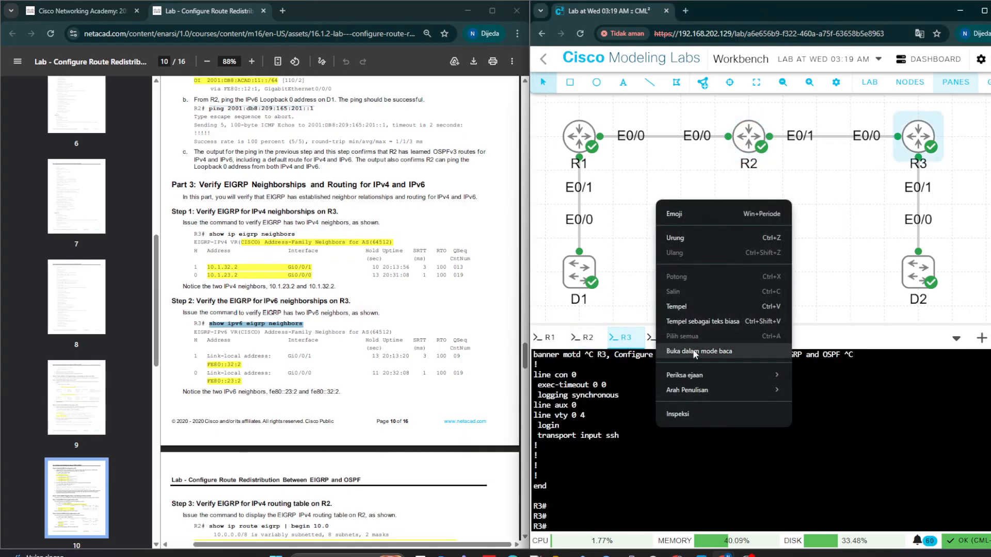
click(688, 308)
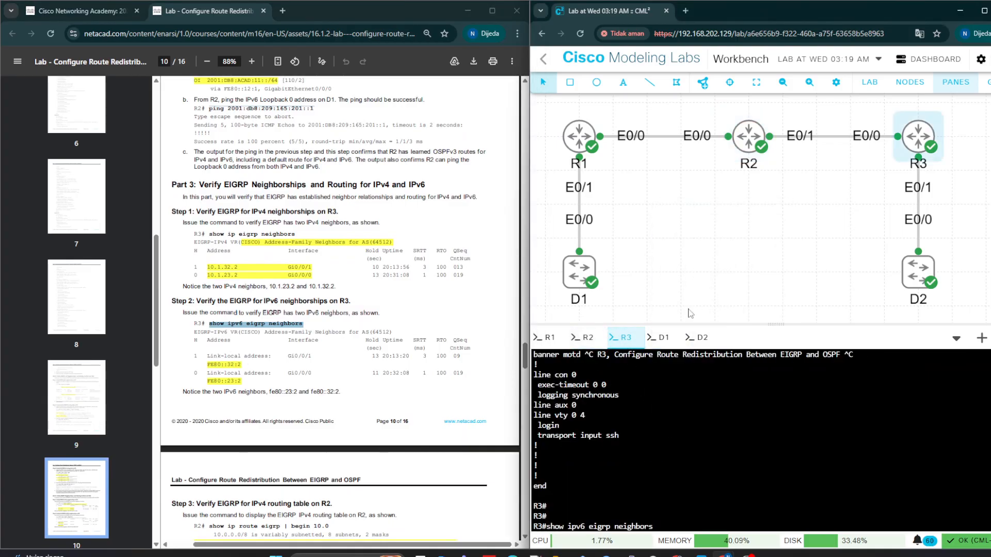
key(Return)
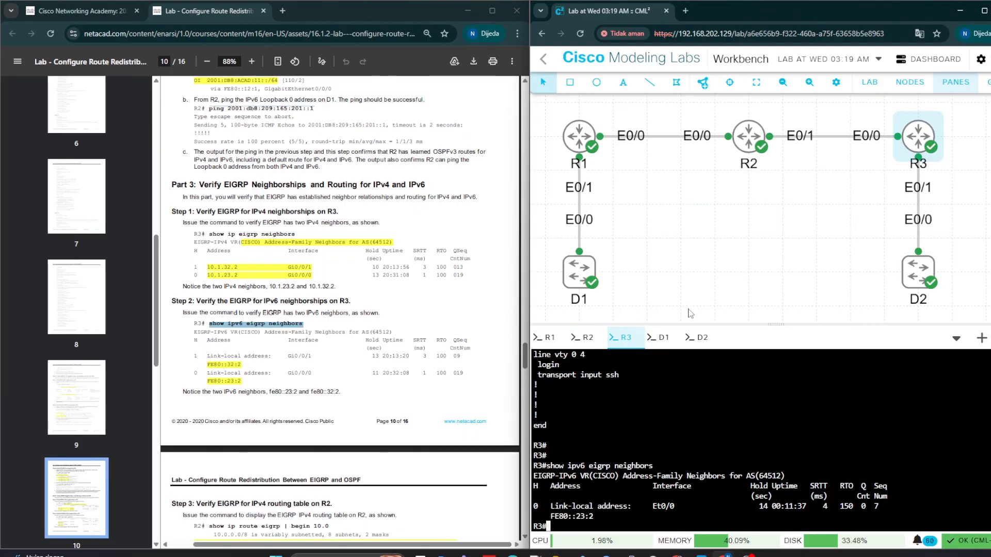
key(Return)
key(Return)
key(Return)
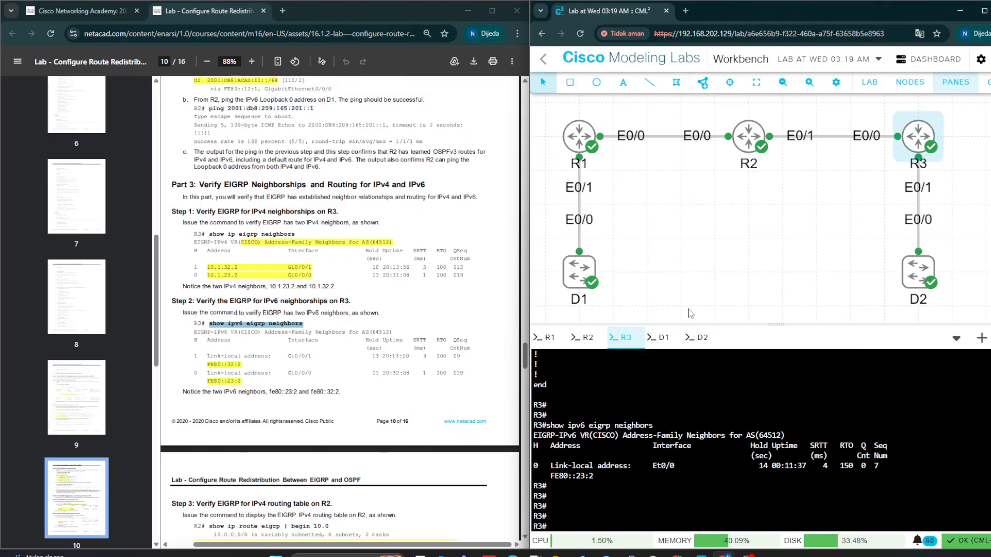
Step: Run the guide's show ip route eigrp | begin 10.0 command on R3 to check its IPv4 EIGRP routes
scroll(464, 448, down, 3)
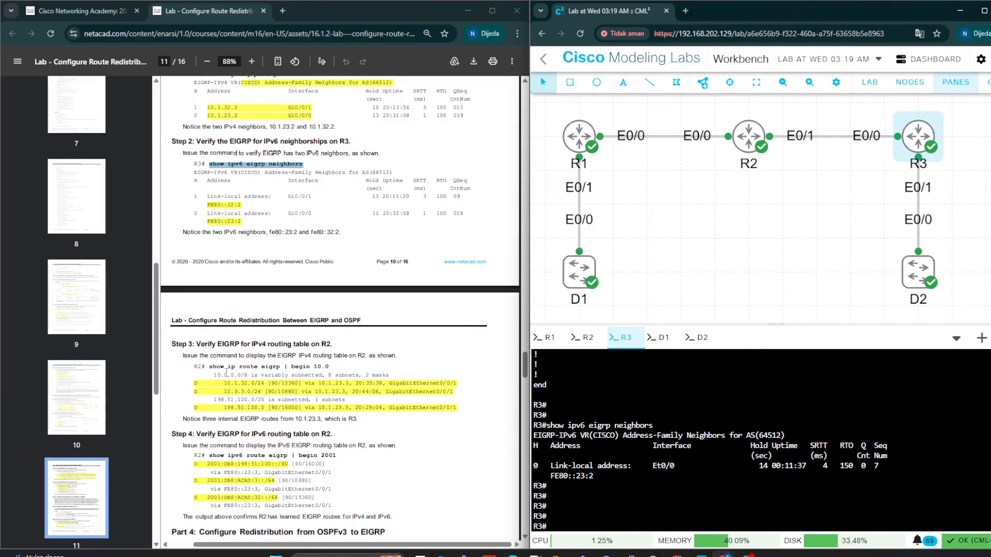
drag(207, 366, 329, 368)
key(super+c)
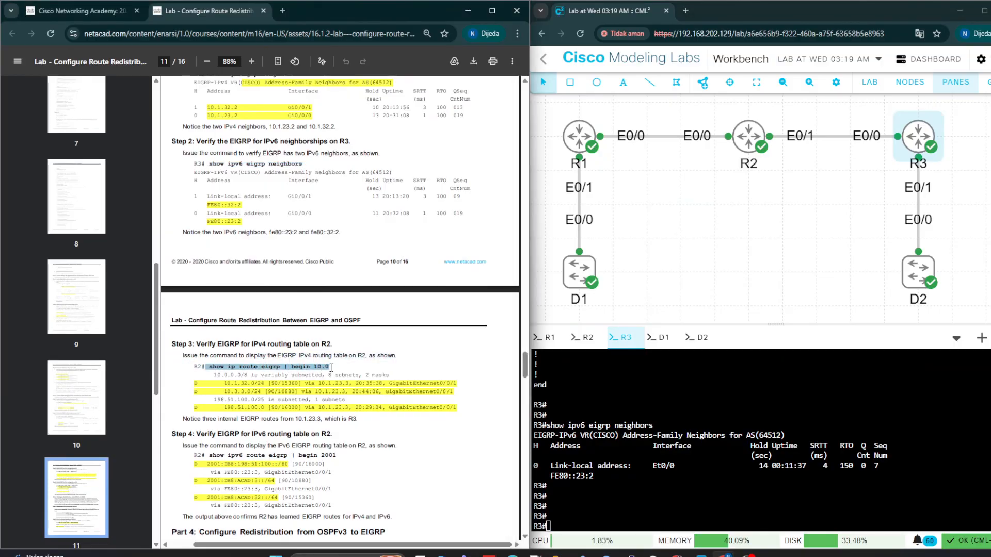
right_click(619, 245)
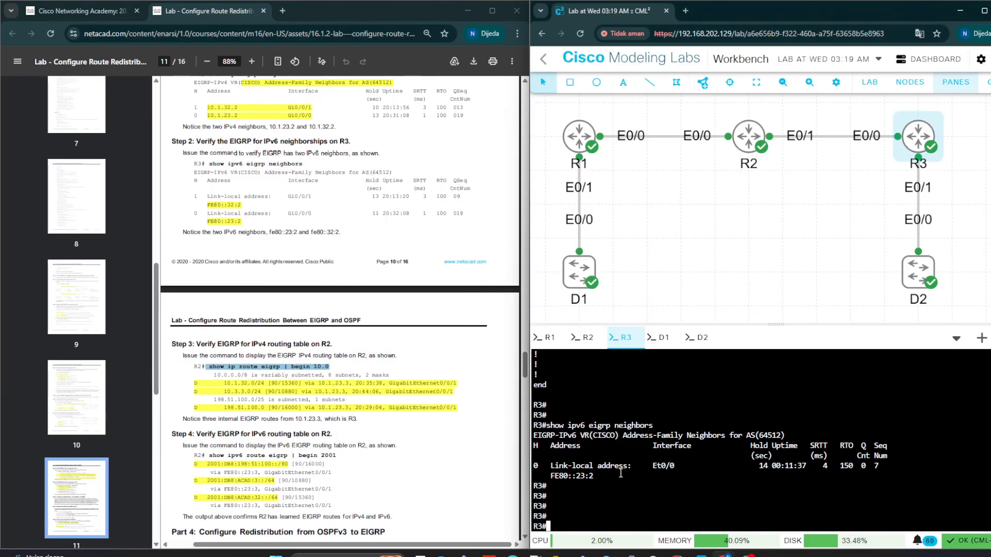
click(658, 354)
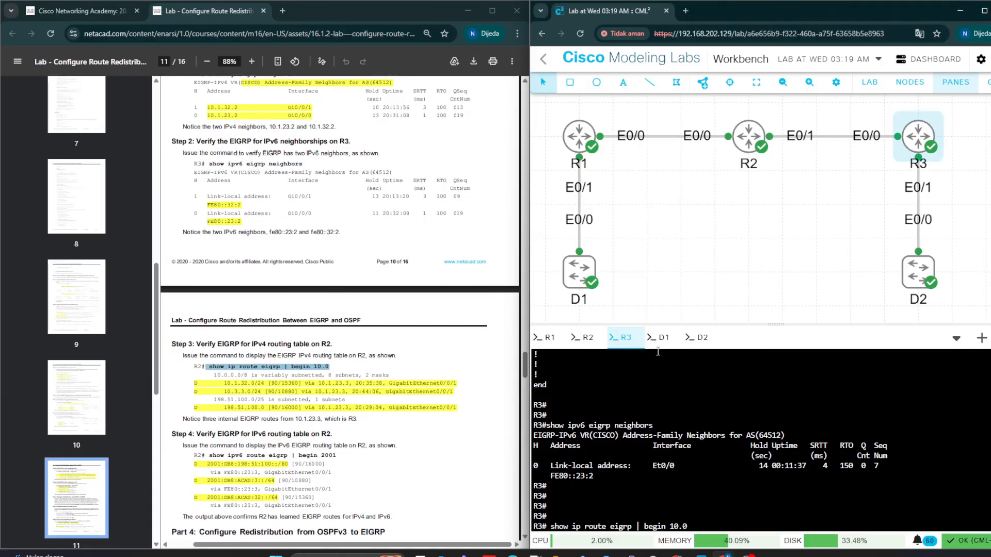
key(Return)
key(Return)
key(Return)
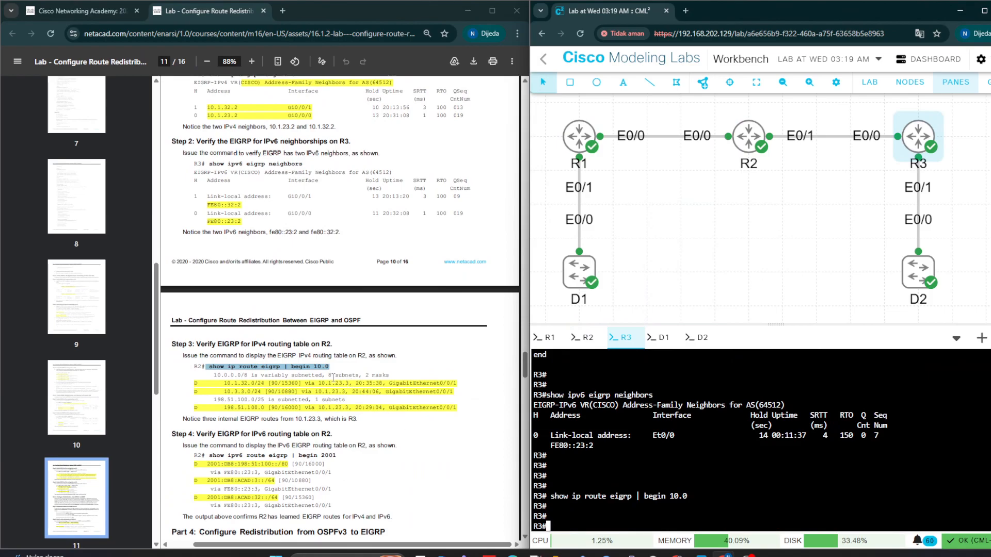
Step: Enter global configuration mode on R2 and open the EIGRP process with router eigrp CISCO, following the guide's Part 4 Step 3
scroll(333, 377, down, 7)
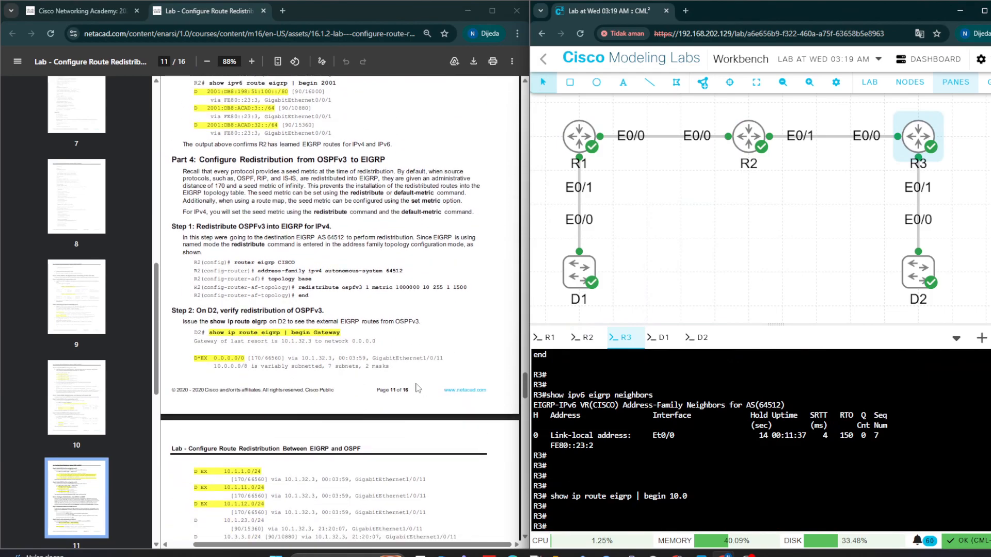
scroll(418, 388, down, 6)
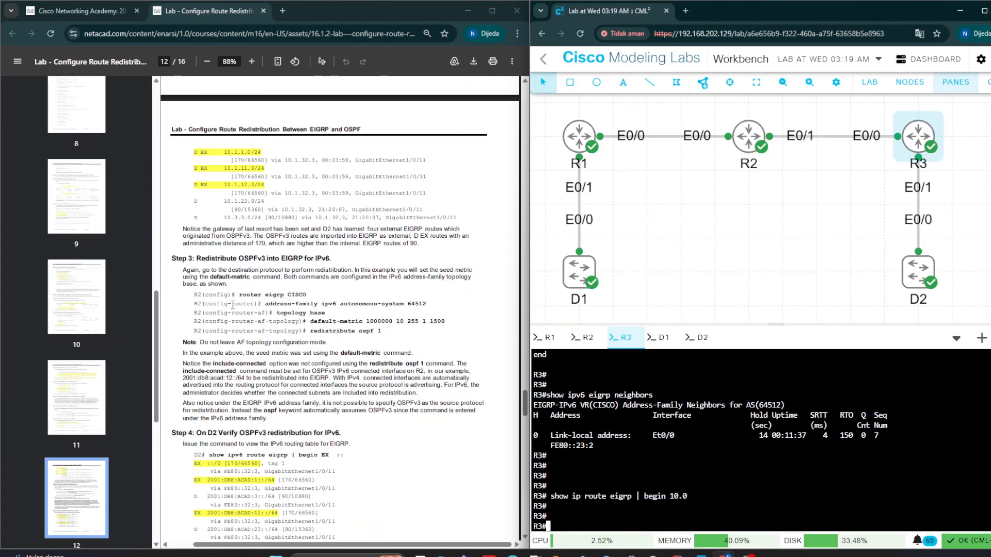
click(583, 338)
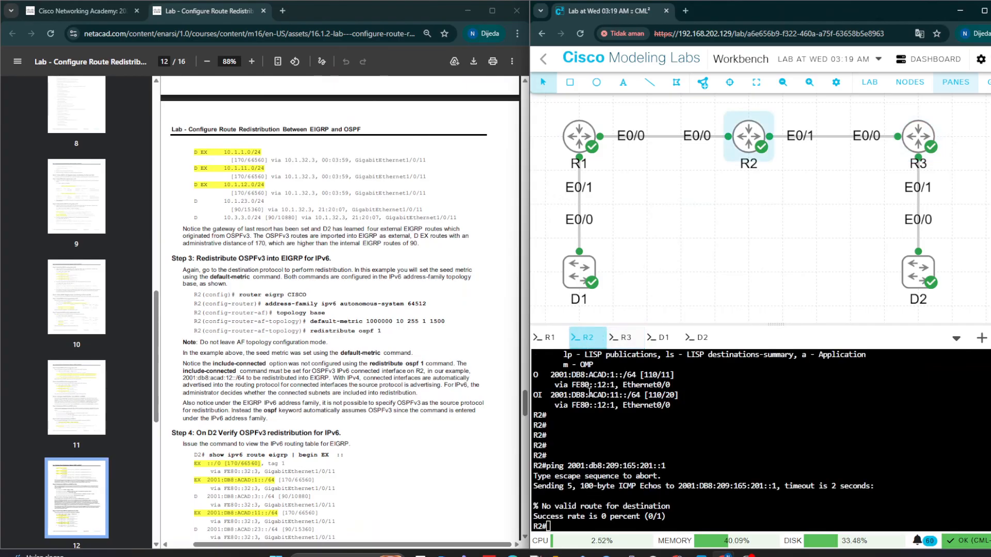
text(conf t)
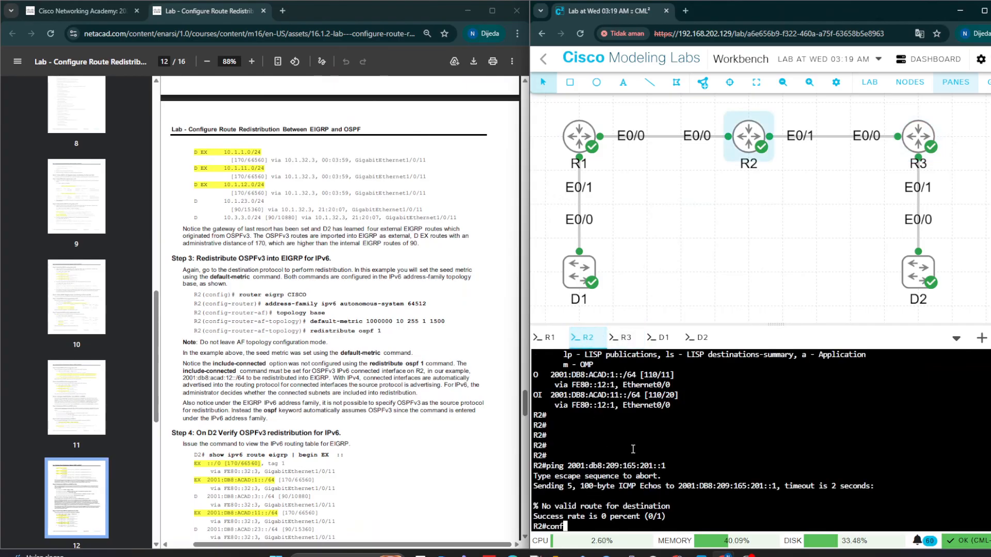
key(Return)
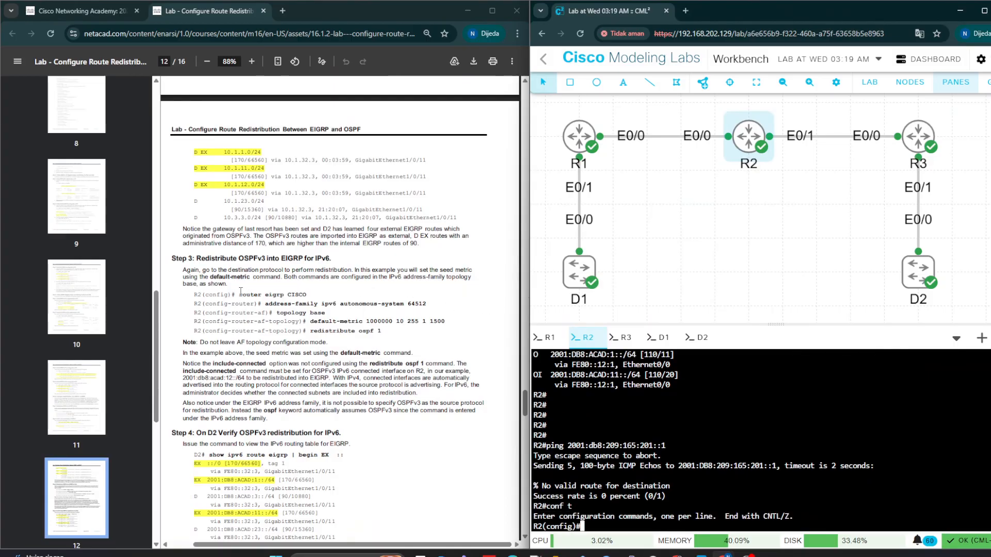
drag(238, 294, 328, 292)
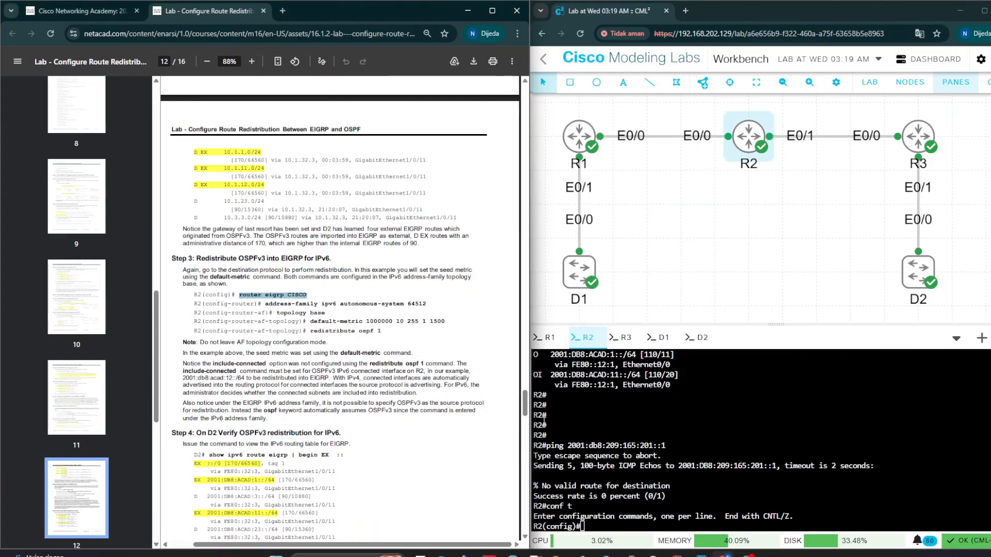
right_click(625, 473)
click(649, 354)
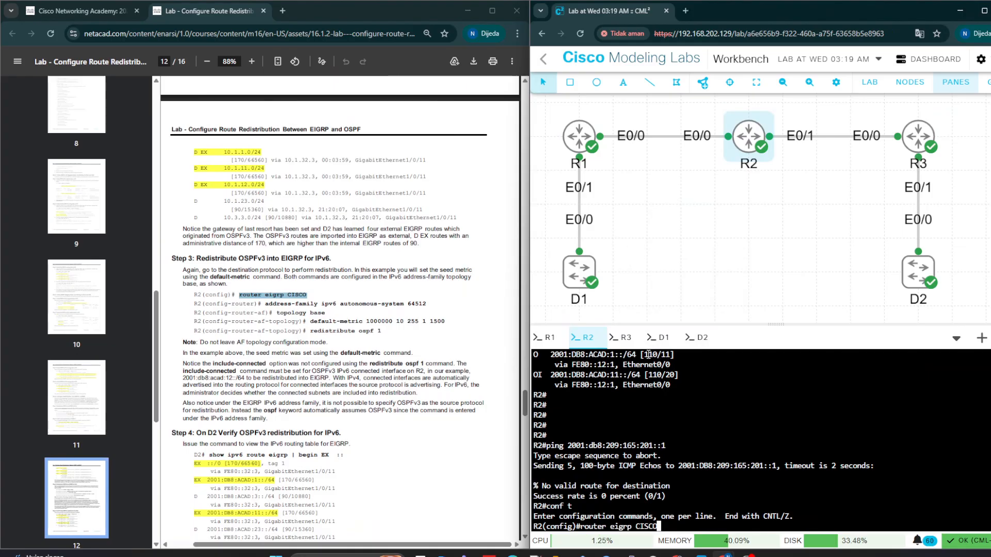
key(Return)
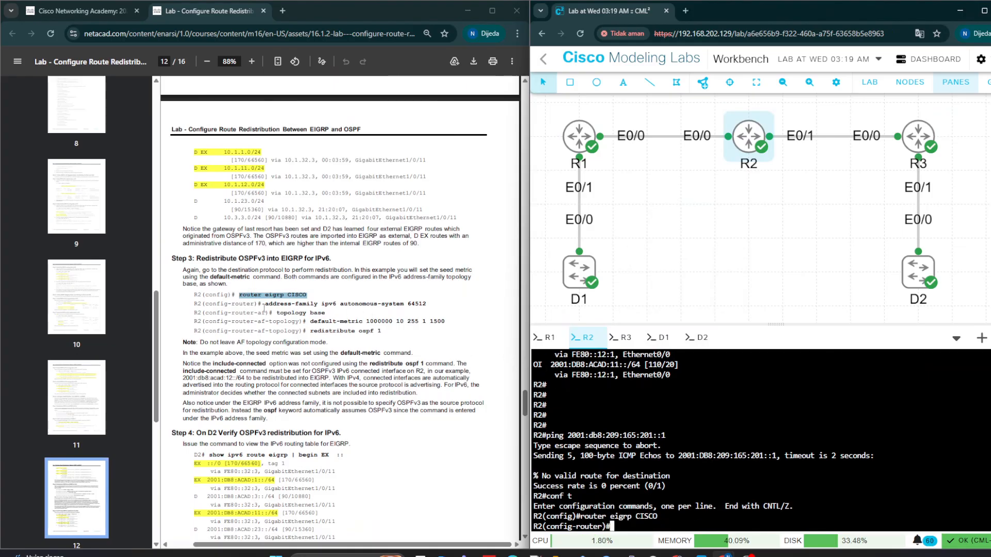
Step: Enter R2's EIGRP IPv6 address family with the guide's address-family ipv6 autonomous-system 64512 command
drag(263, 304, 435, 302)
key(super+c)
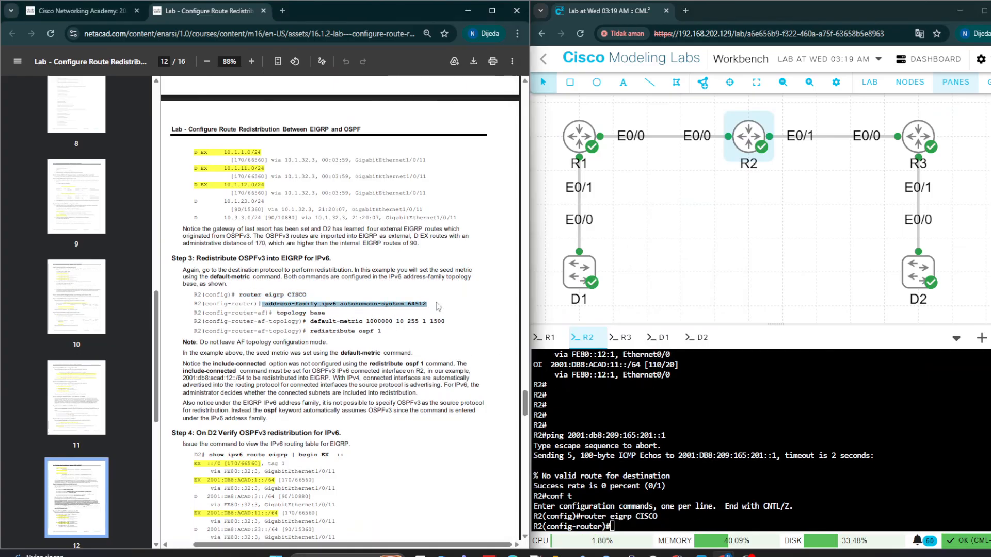
right_click(634, 435)
click(655, 314)
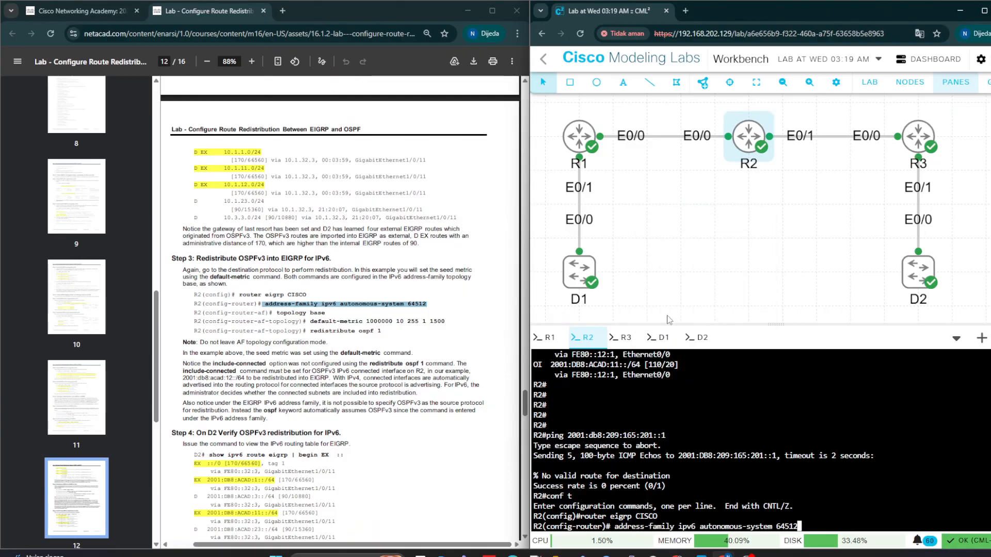
key(Return)
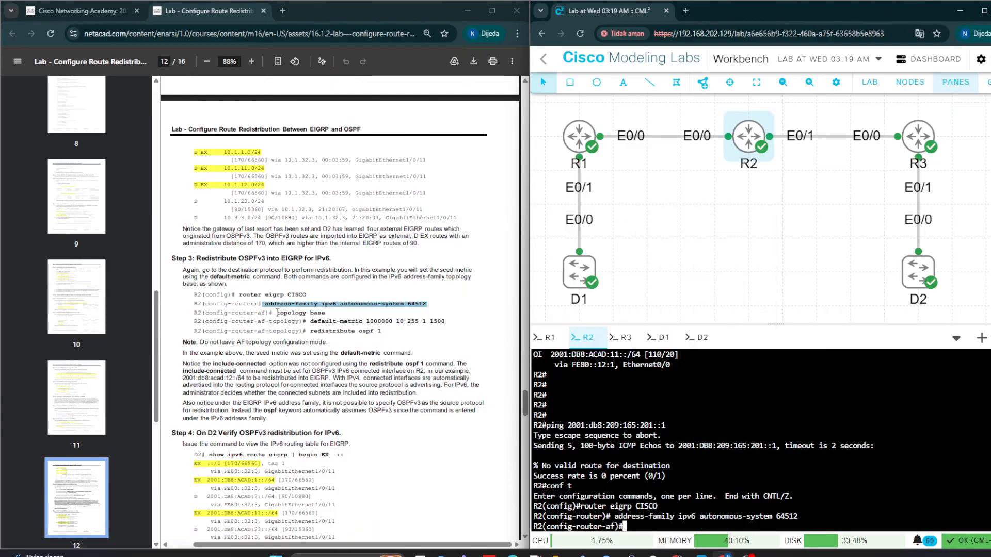
Step: Enter the topology base configuration of R2's EIGRP IPv6 address family with the guide's topology base command
drag(277, 313, 330, 314)
key(super+c)
click(317, 313)
click(334, 319)
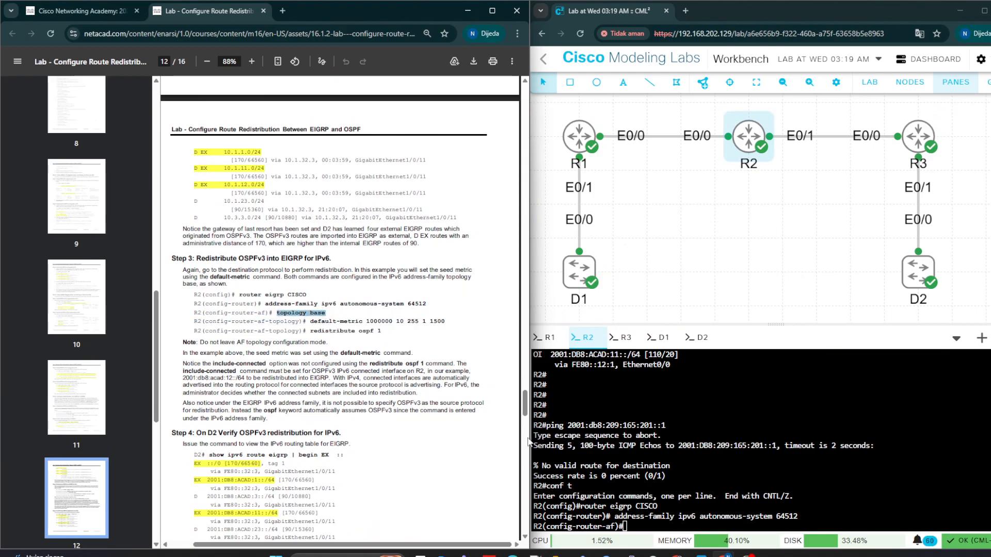
right_click(678, 467)
click(714, 348)
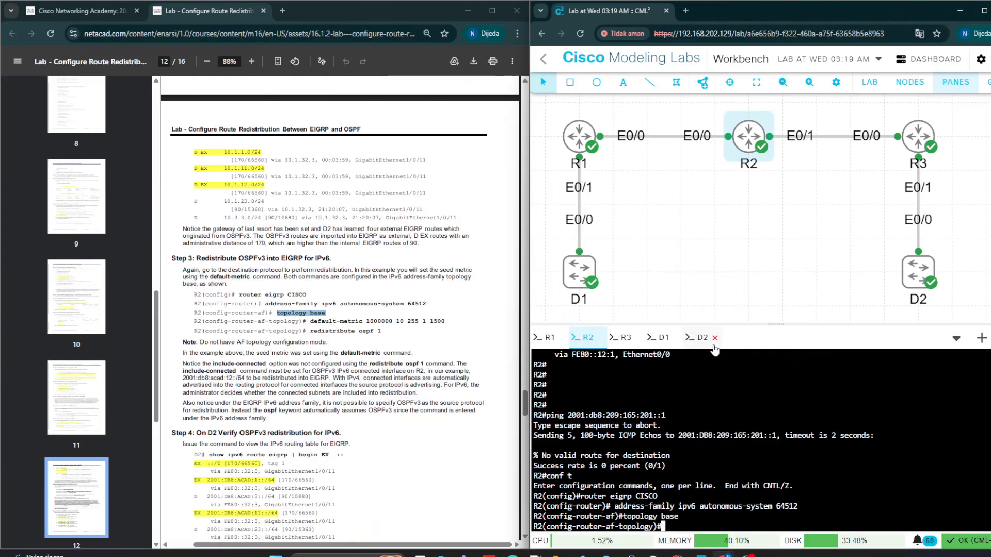
key(Return)
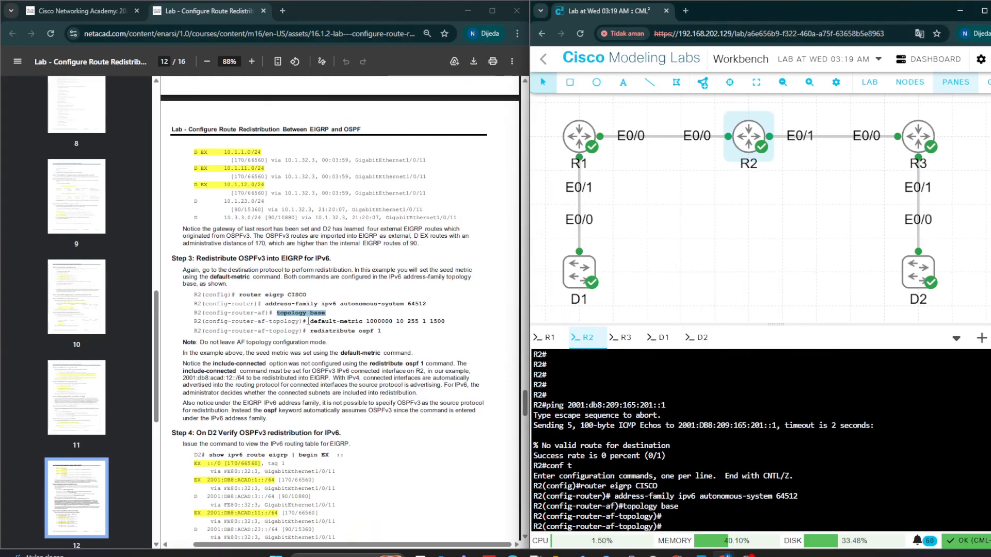
drag(308, 321, 450, 319)
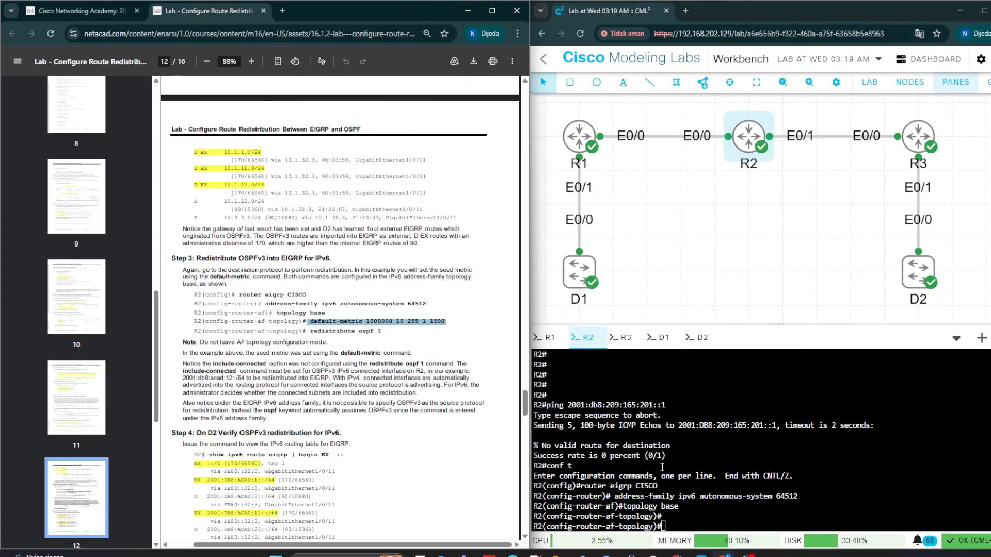
right_click(663, 469)
click(690, 346)
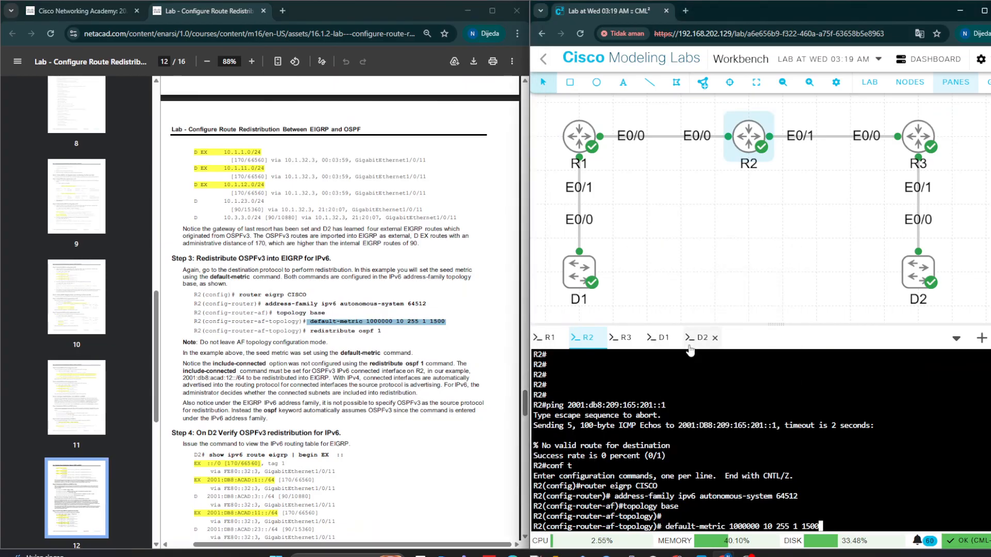
key(Return)
Step: Redistribute OSPFv3 into EIGRP for IPv6 on R2 with the guide's redistribute ospf 1 command
drag(310, 330, 387, 332)
key(super+c)
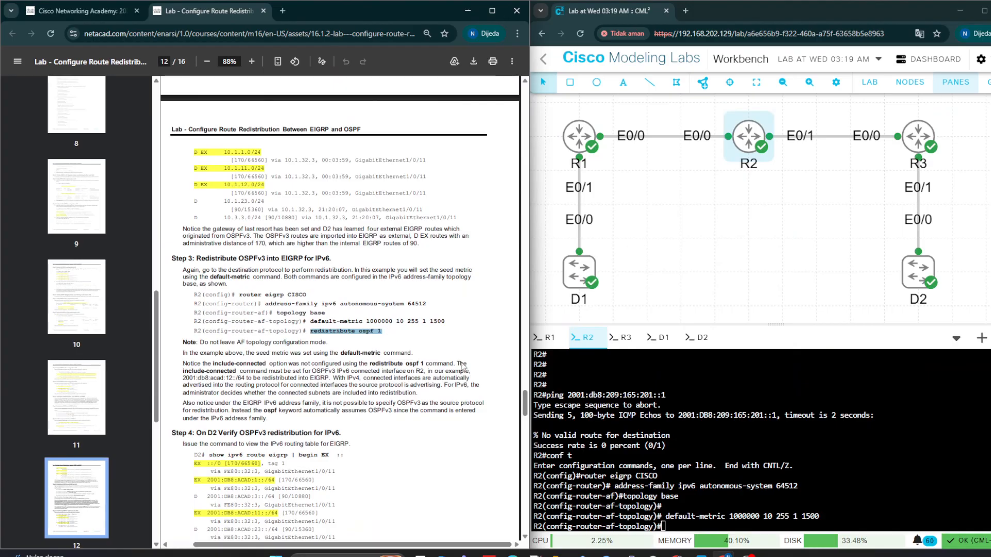
right_click(727, 467)
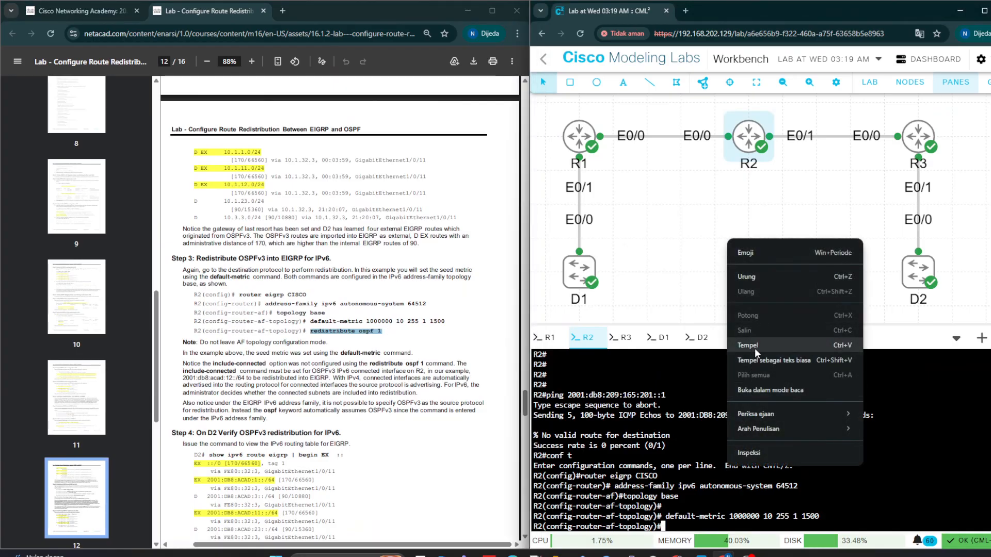
click(749, 345)
key(Return)
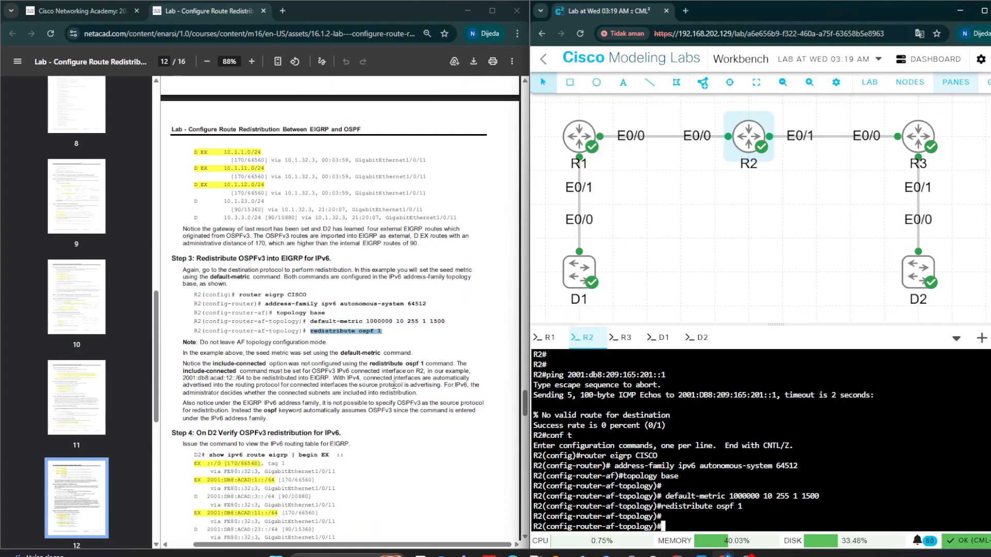
Step: Run the guide's Step 4 command show ipv6 route eigrp | begin EX :: on D2 to check the redistributed routes
scroll(277, 372, down, 1)
scroll(277, 371, down, 1)
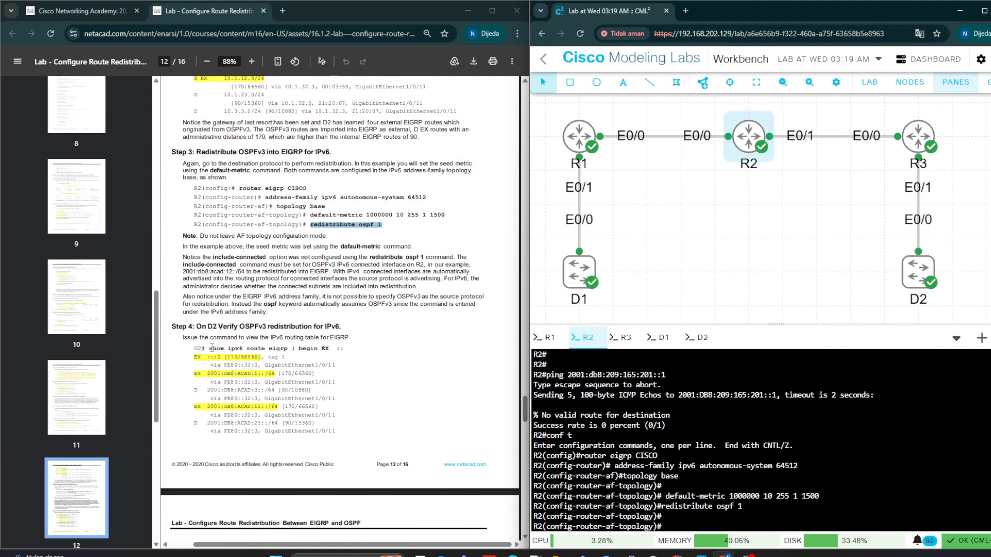
drag(212, 348, 333, 353)
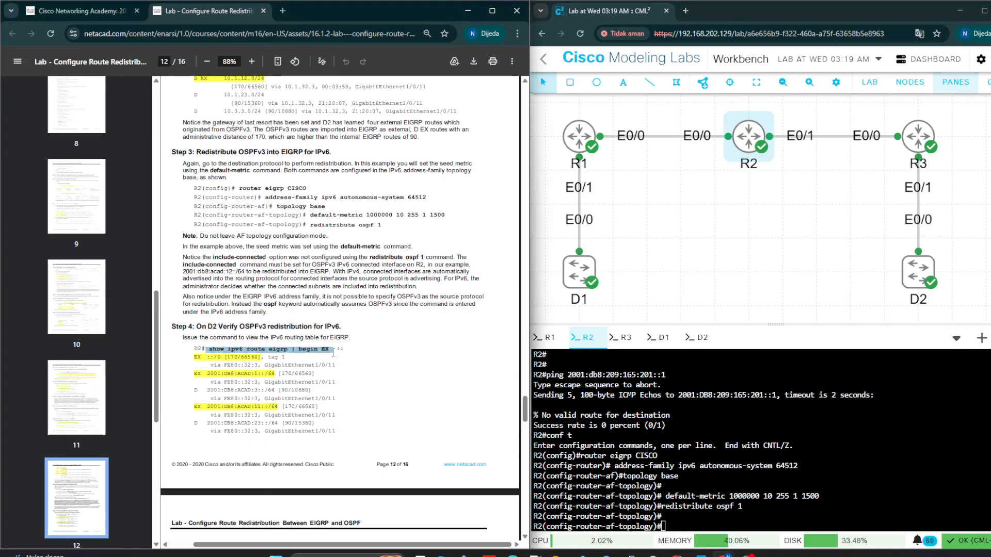
click(255, 342)
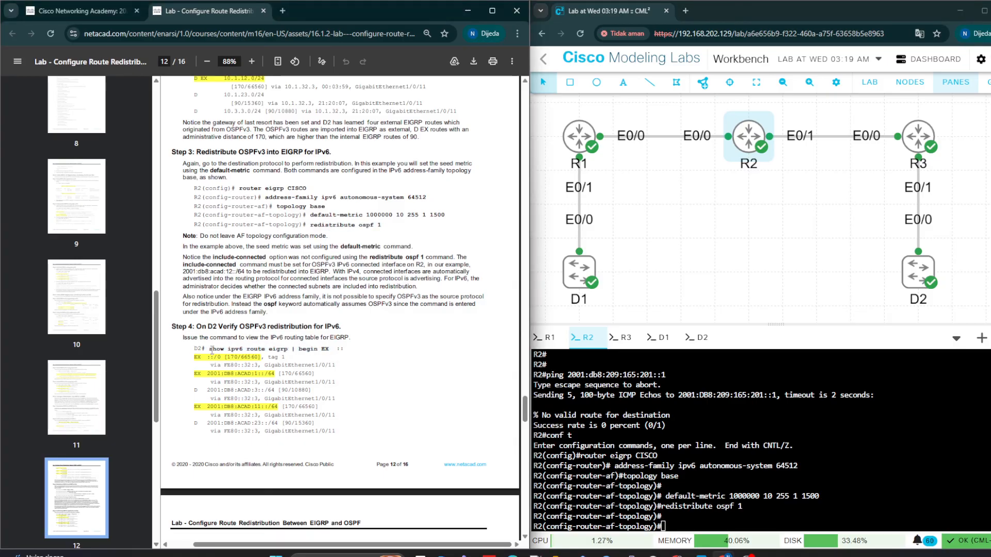
drag(212, 350, 345, 351)
key(super+c)
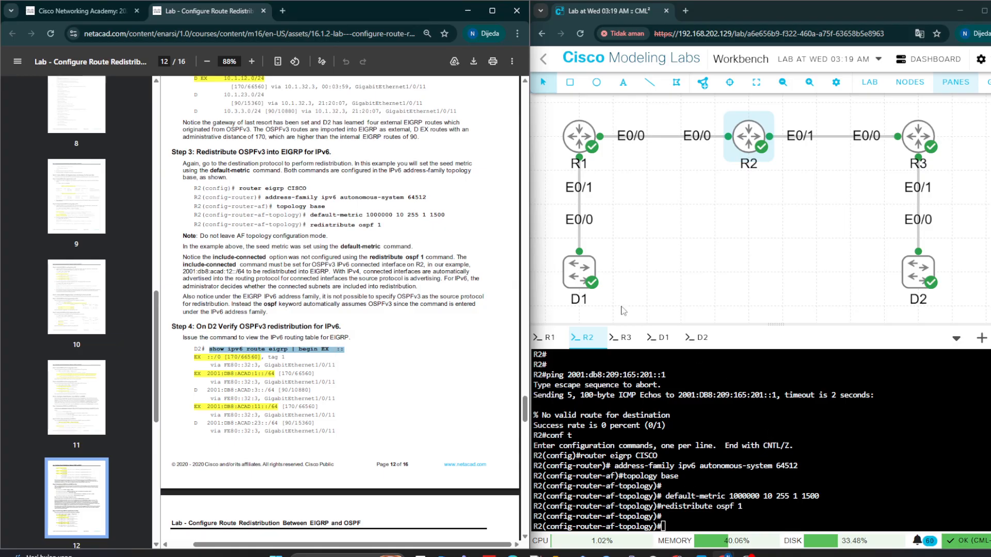
click(696, 337)
right_click(680, 436)
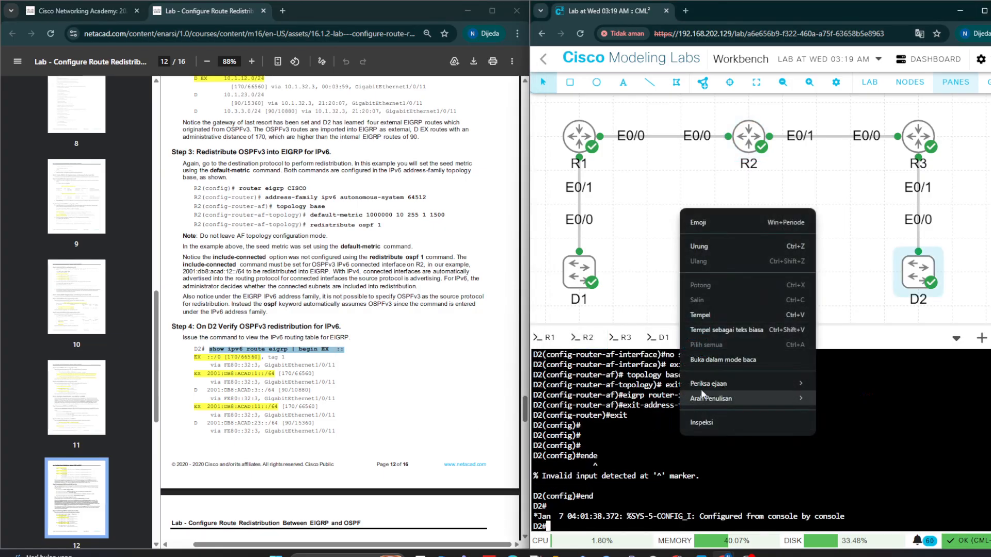
click(703, 317)
key(Return)
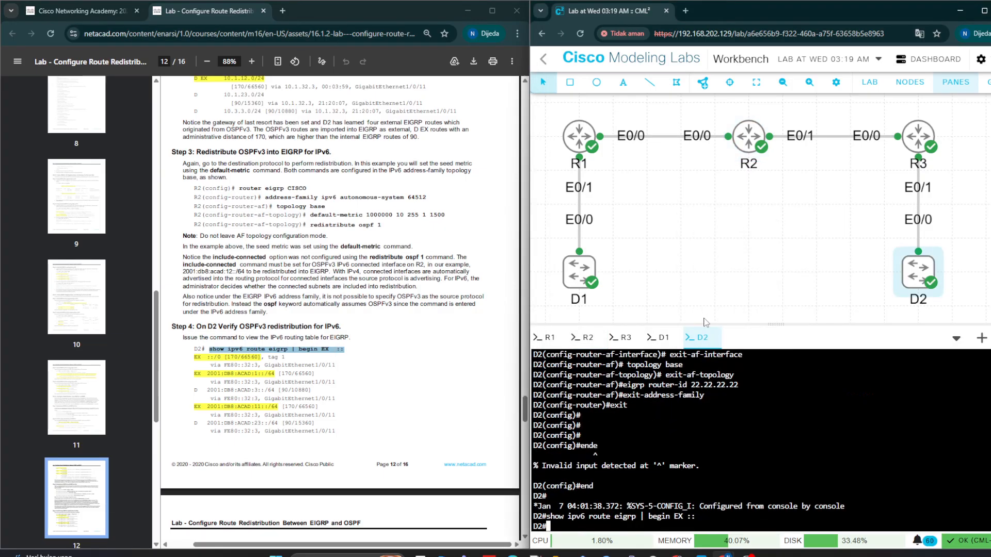
key(Return)
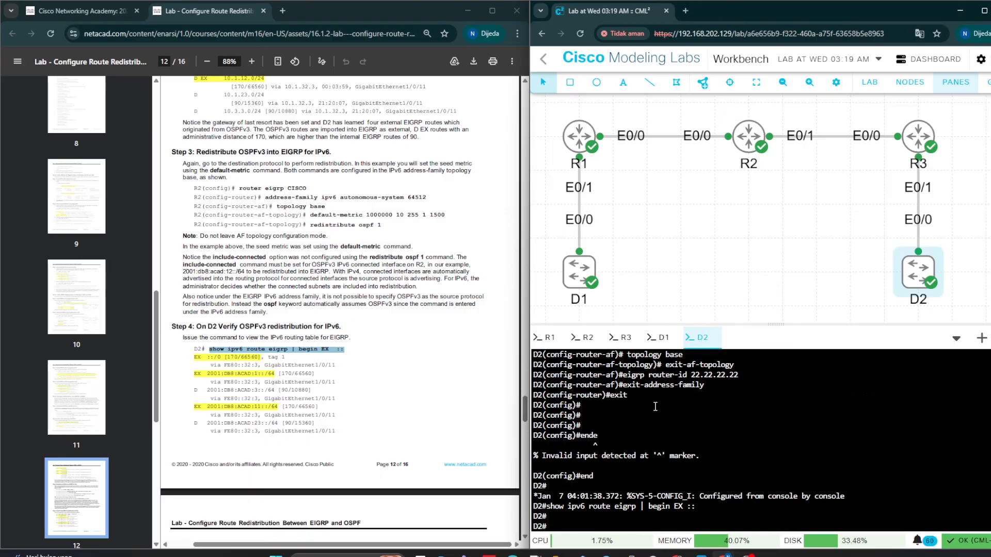
Step: Rerun the IPv6 EIGRP route check on D2 without the trailing ::, as show ipv6 route eigrp | begin EX
key(Up)
key(BackSpace)
key(BackSpace)
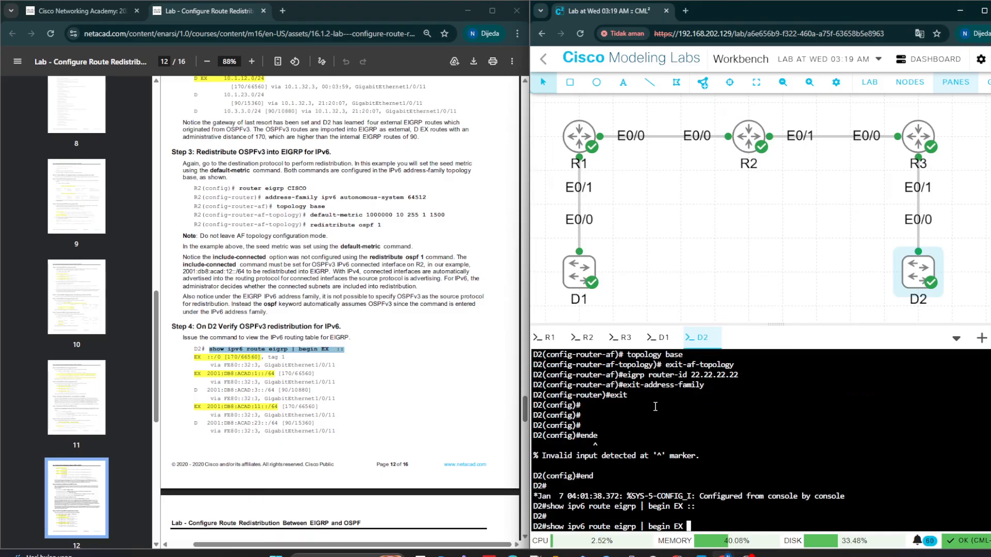
key(Return)
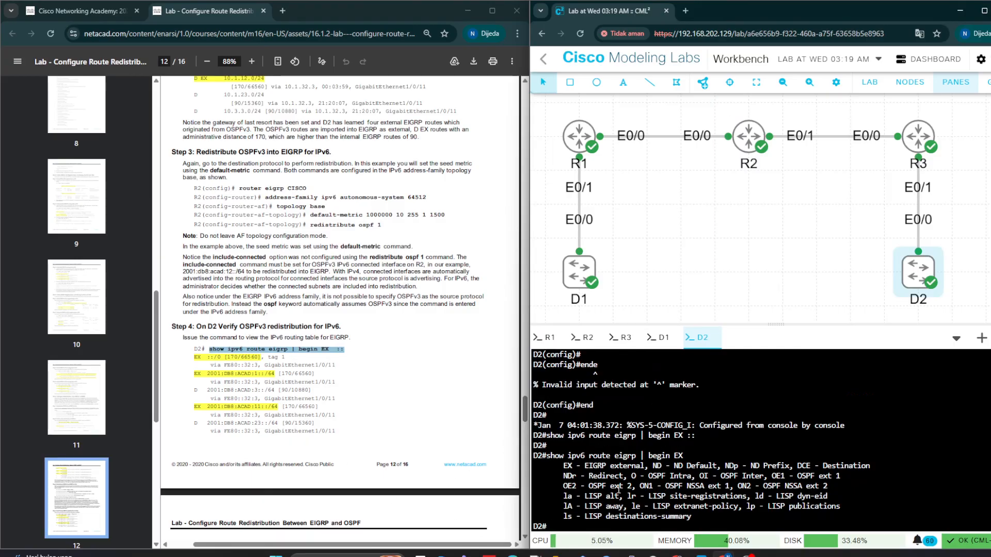
Step: Run Step 5's show ipv6 route eigrp | begin EX command on D2, omitting the :: from the guide's version
scroll(364, 449, down, 1)
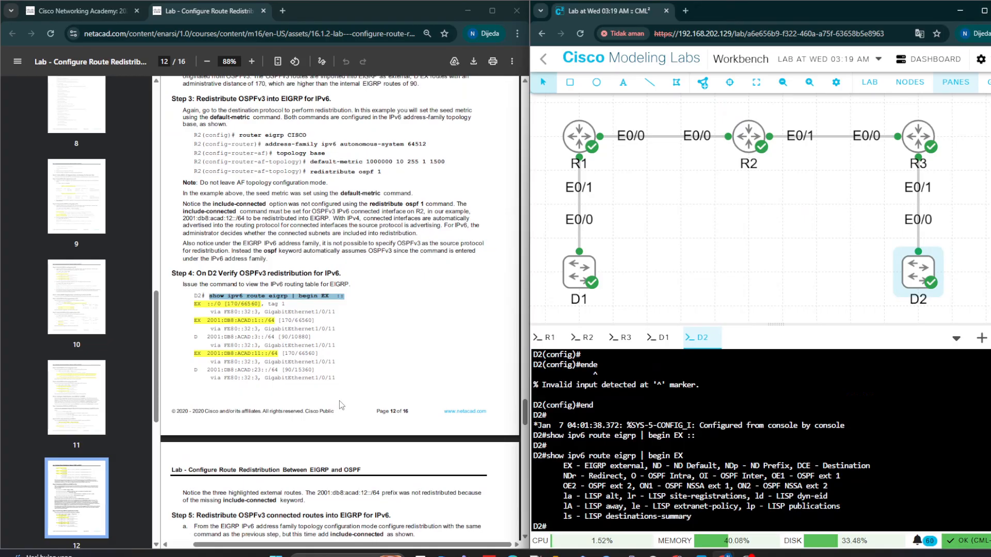
scroll(339, 400, down, 3)
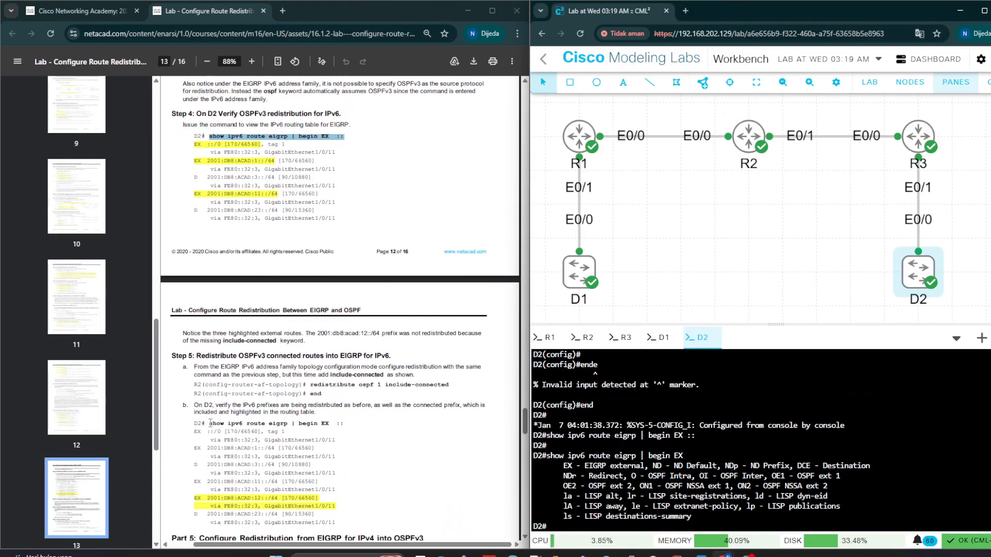
drag(210, 426, 330, 427)
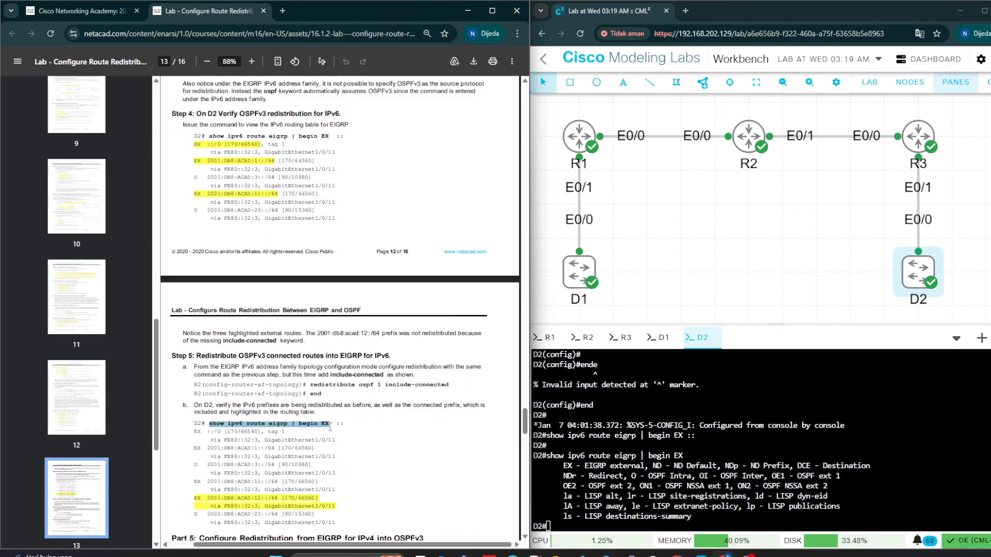
click(683, 488)
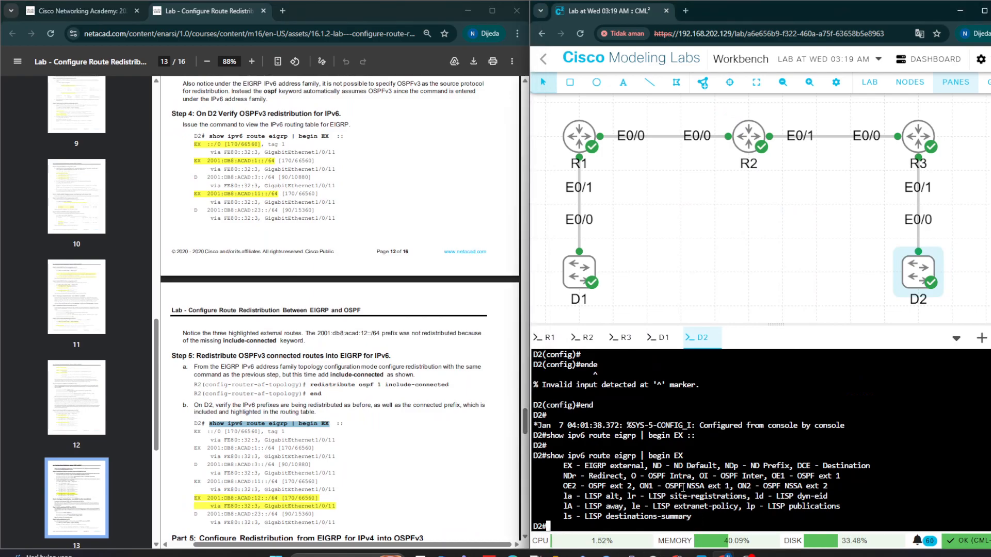
right_click(683, 489)
click(721, 364)
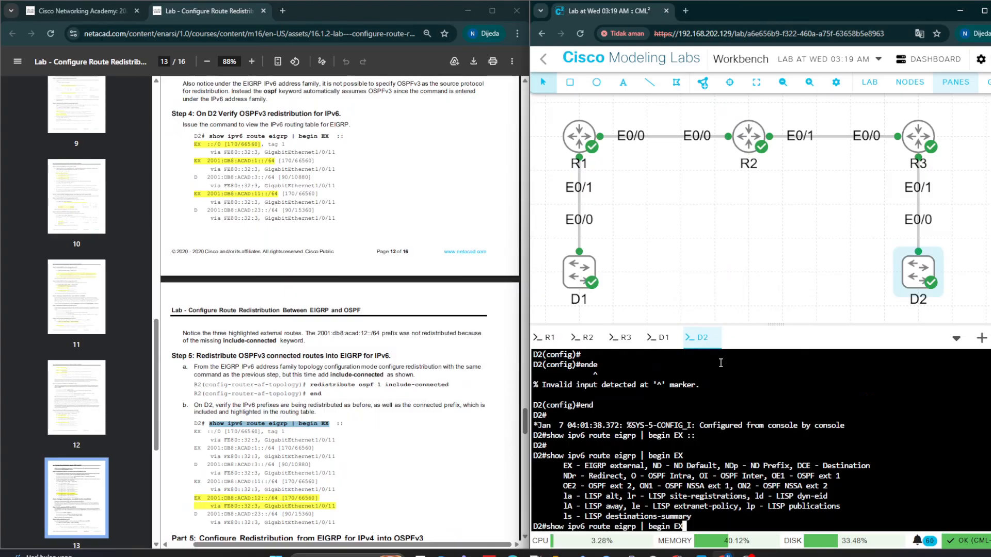
key(Return)
key(Return)
key(Return)
Step: On R2, leave the EIGRP topology mode, re-enter global configuration and open router ospfv3 1 from the guide's Part 5 Step 1
scroll(310, 375, down, 7)
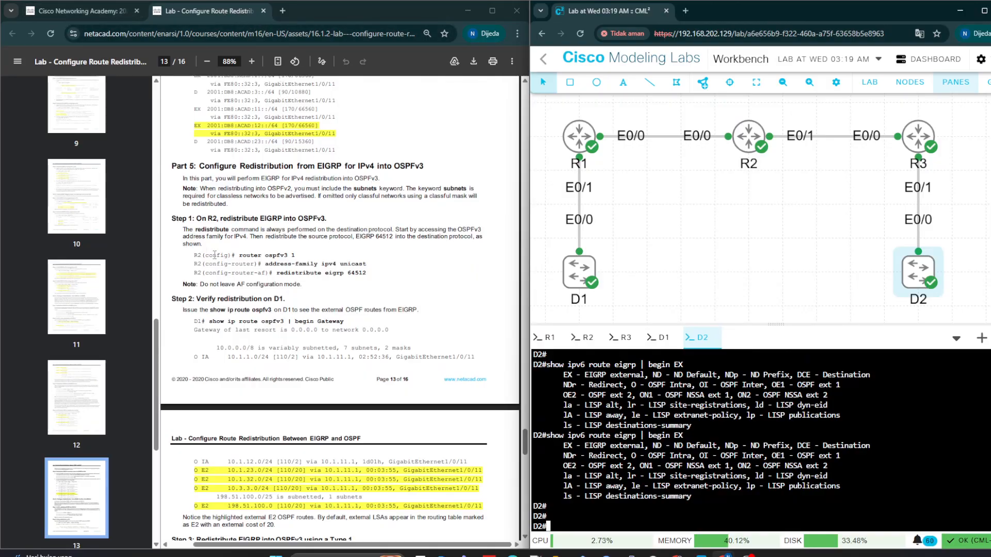
drag(237, 255, 302, 255)
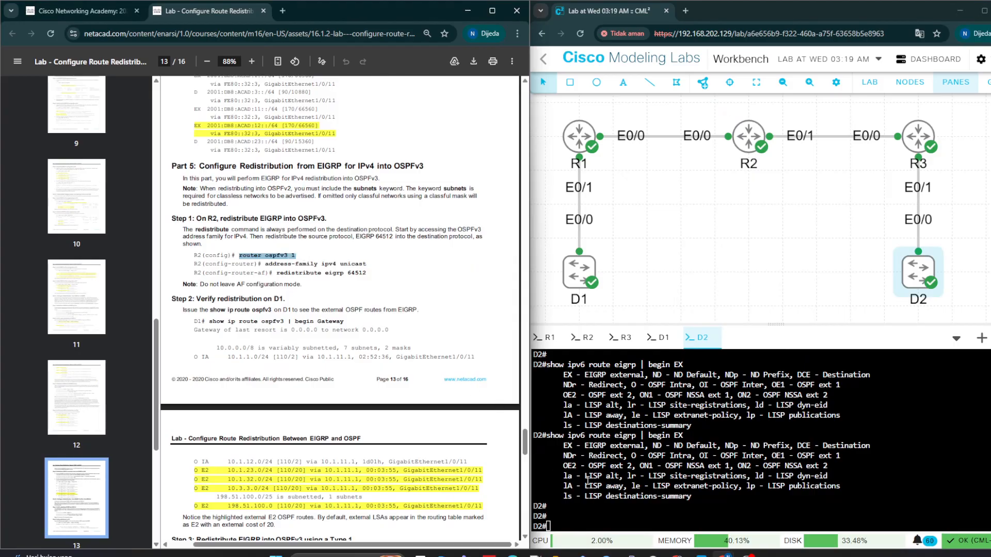
click(584, 337)
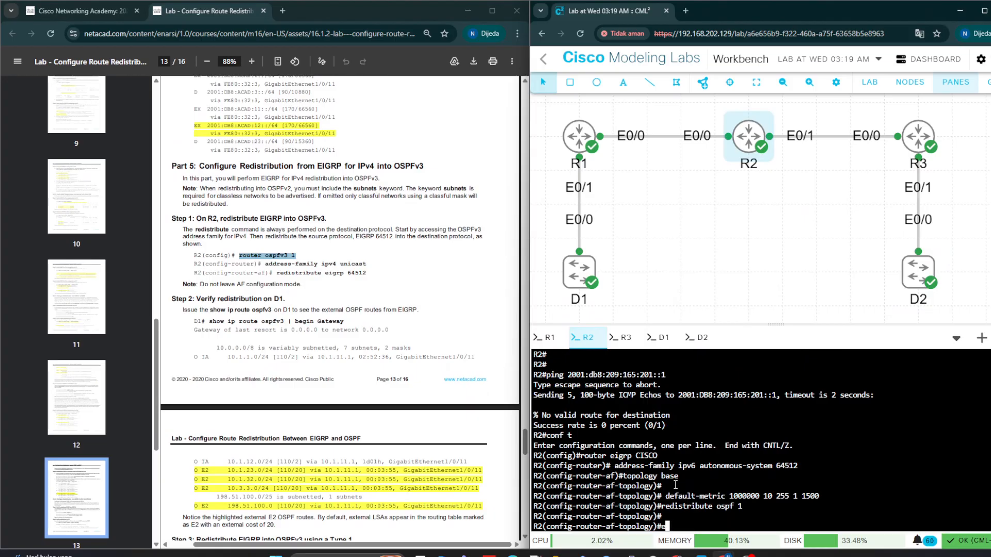
text(end)
key(Return)
text(conf t)
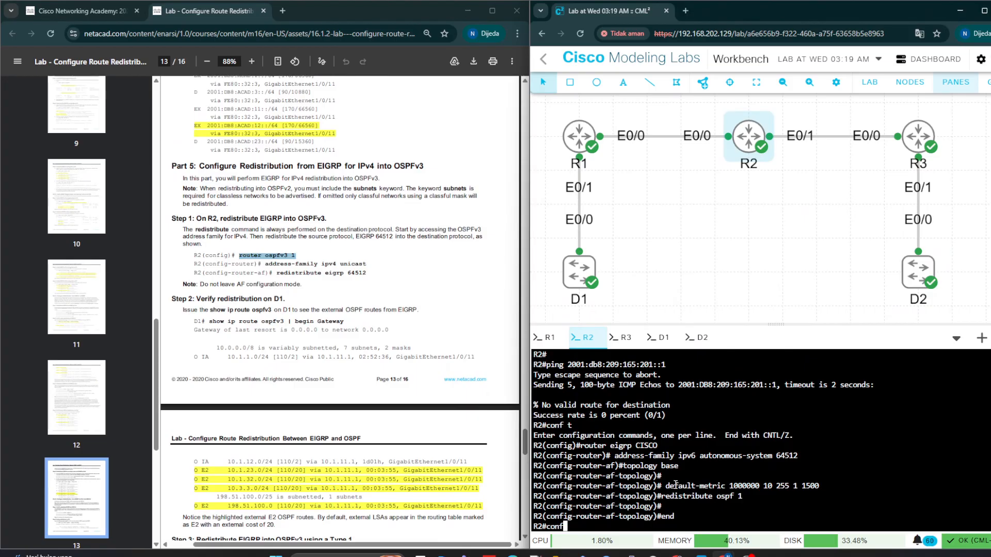
key(Return)
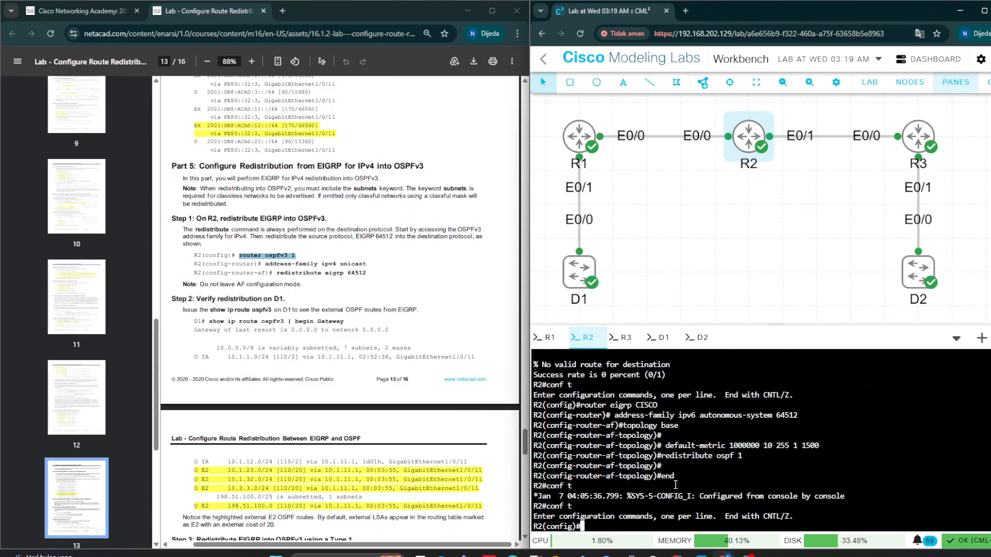
right_click(652, 500)
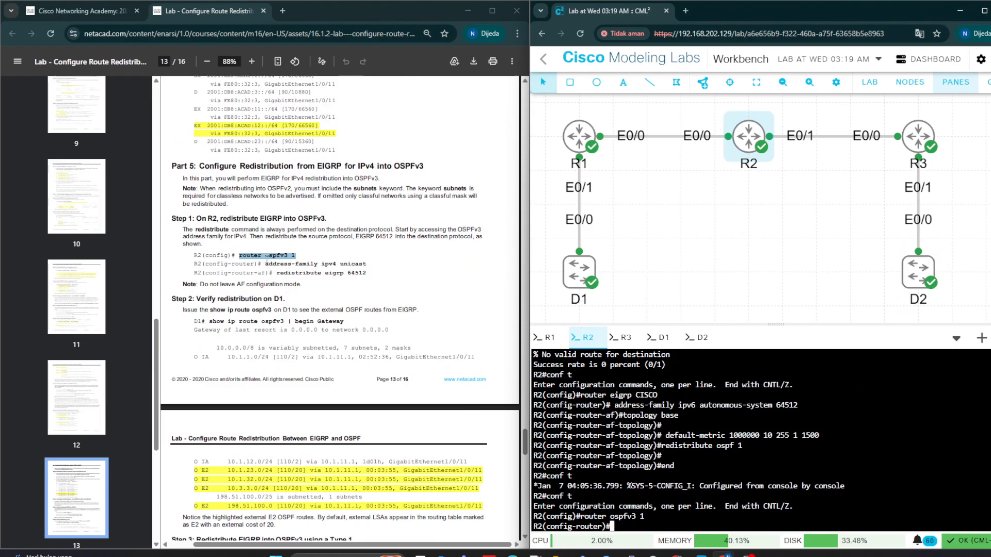
Step: Enter R2's OSPFv3 IPv4 address family with the guide's address-family ipv4 unicast command
drag(266, 264, 375, 264)
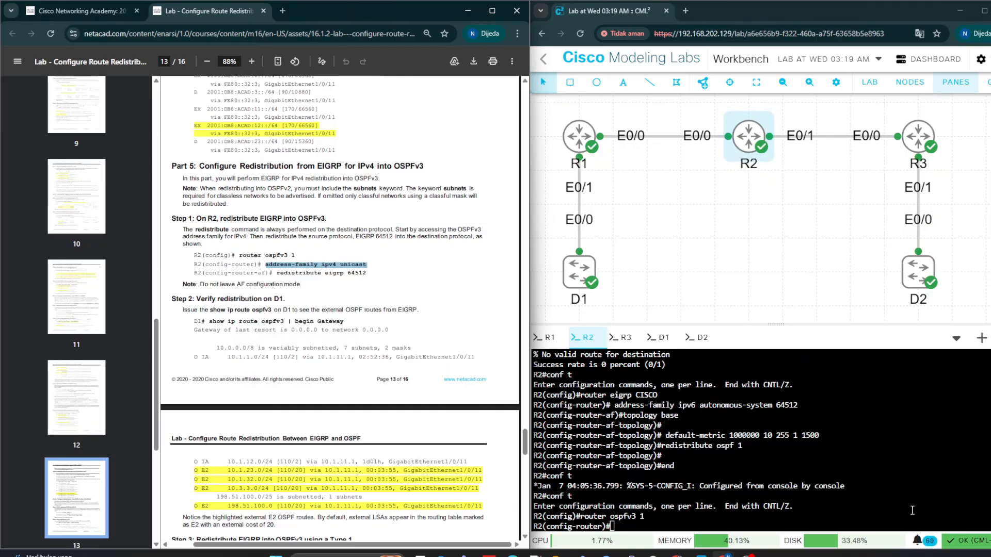
right_click(733, 462)
click(782, 348)
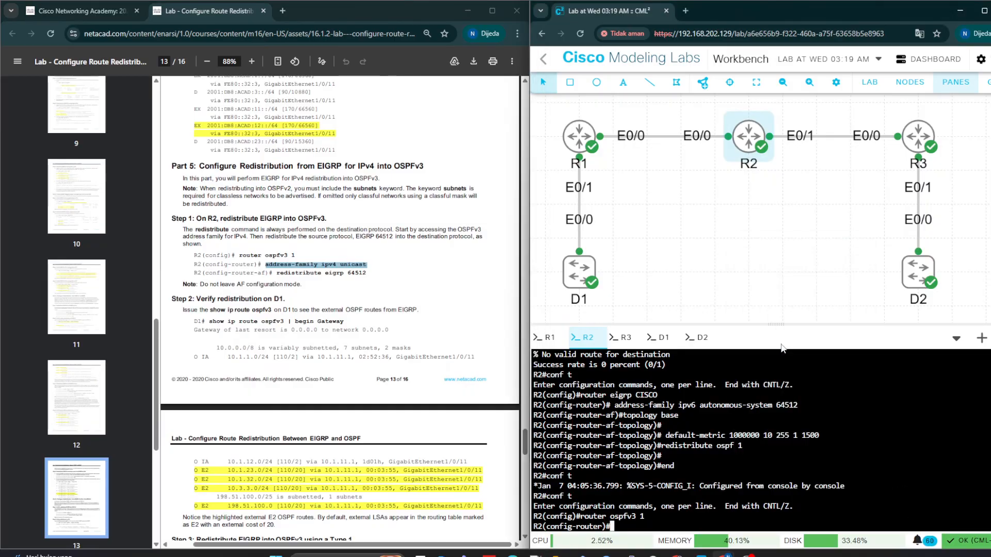
key(Return)
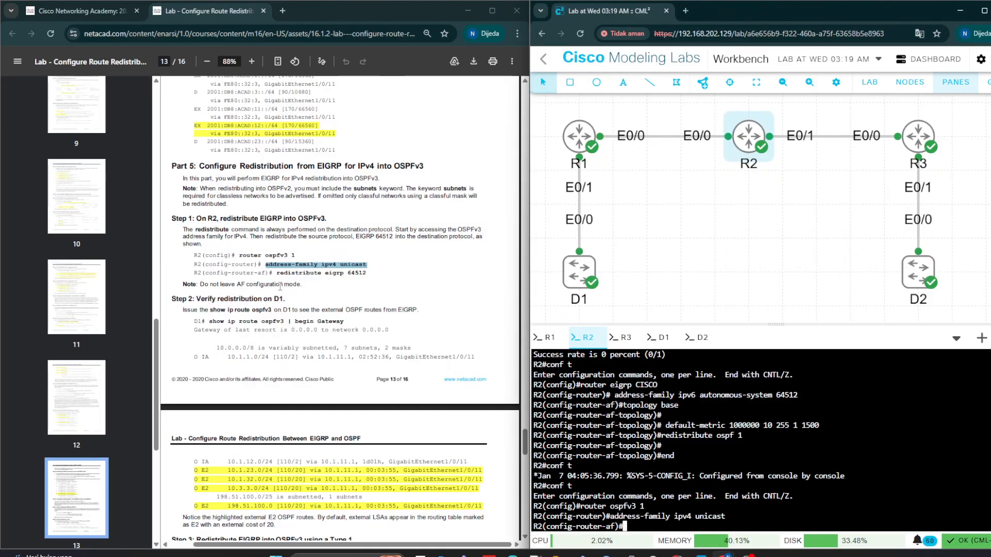
Step: Redistribute EIGRP into OSPFv3 for IPv4 on R2 with the guide's redistribute eigrp 64512 command
drag(277, 273, 387, 279)
key(super+c)
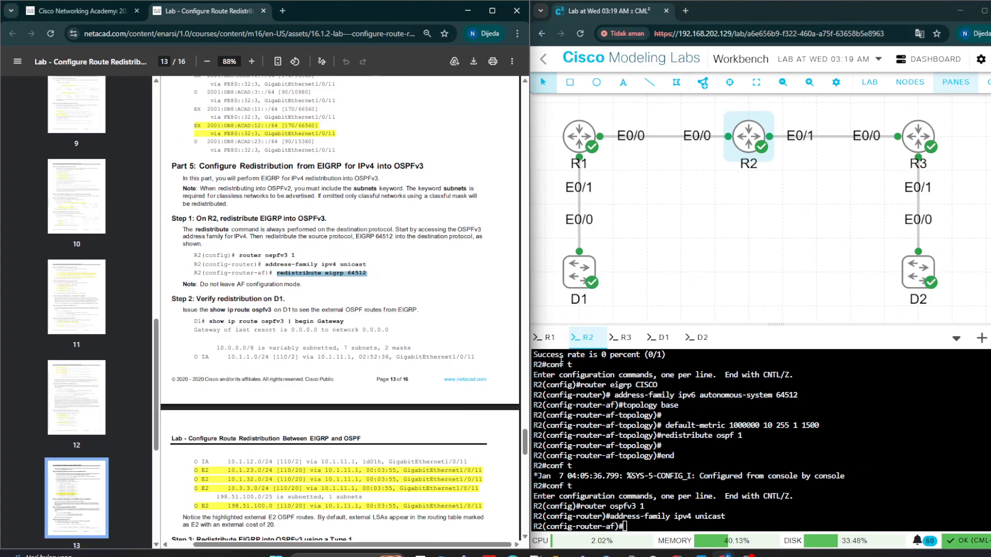
right_click(624, 395)
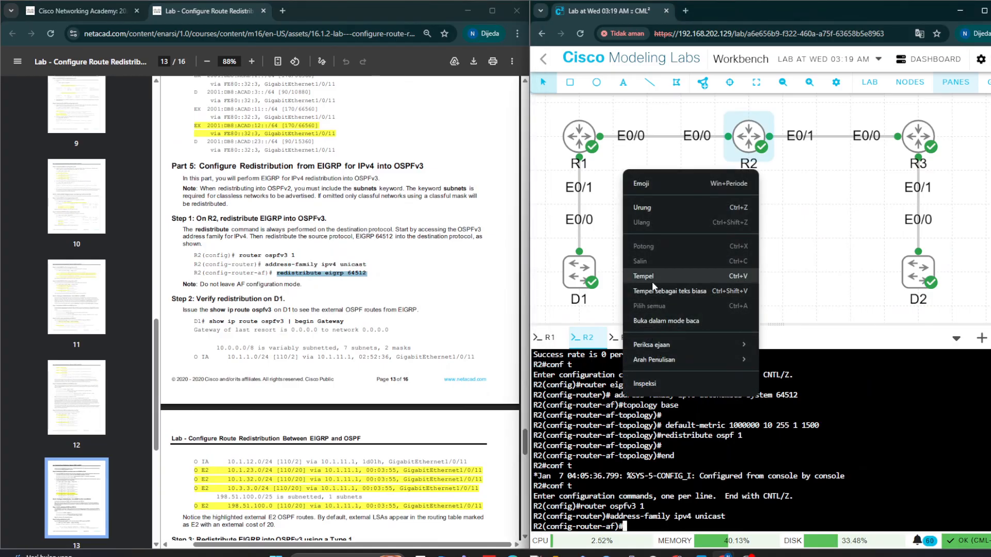
click(652, 282)
Step: Run the guide's Part 5 Step 2 command show ip route ospfv3 | begin Gateway on D1
scroll(278, 315, down, 1)
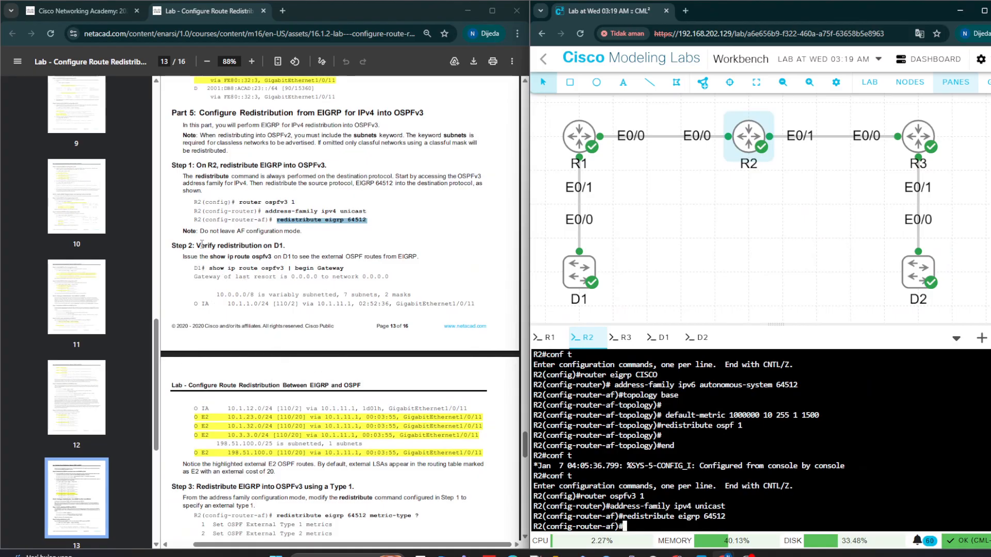
drag(209, 268, 347, 268)
key(super+c)
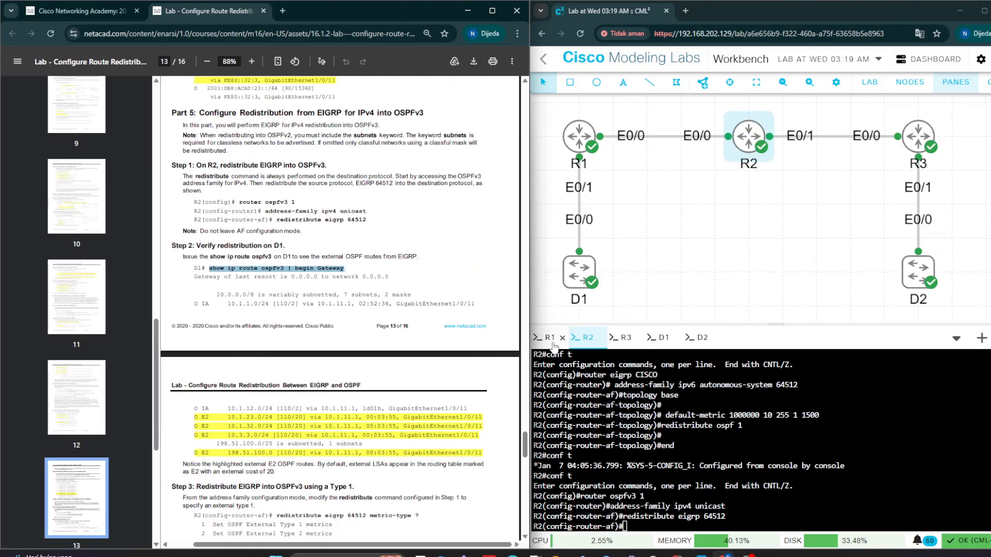
click(663, 337)
right_click(658, 438)
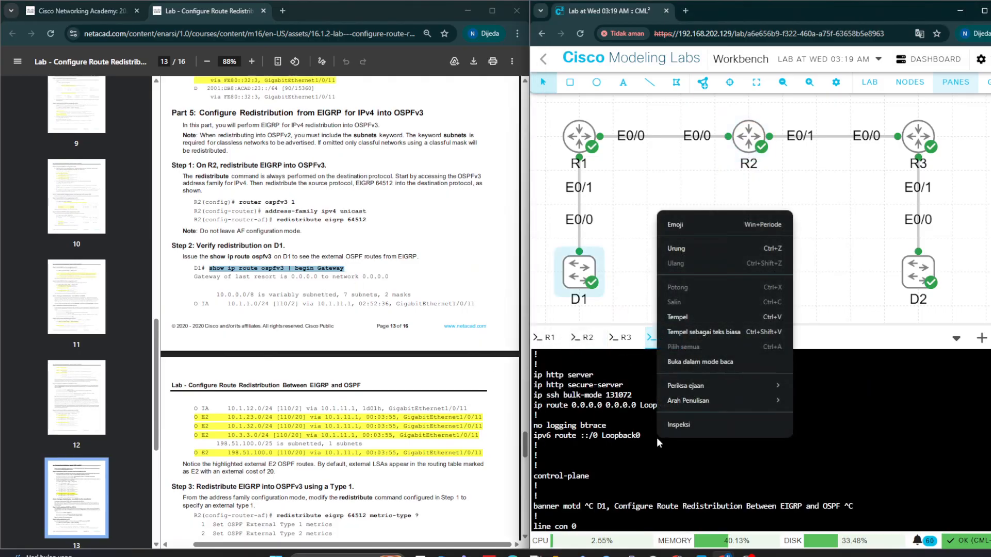
click(656, 437)
key(super+period)
key(Return)
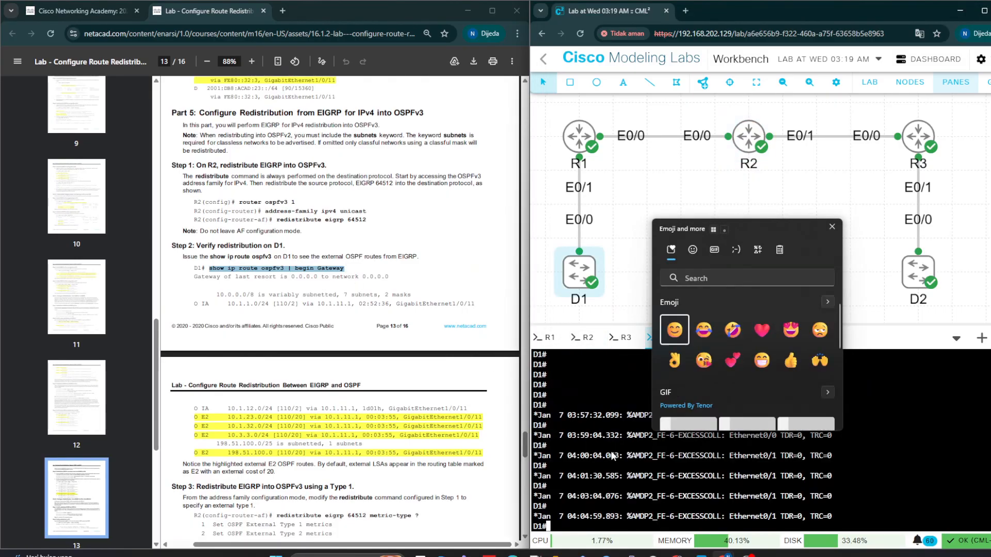
key(Escape)
right_click(609, 458)
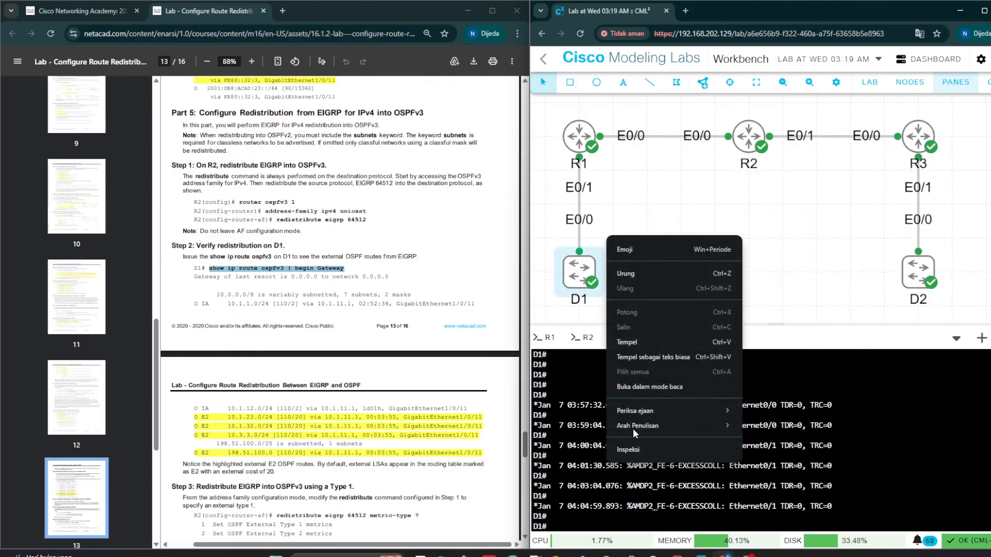
click(636, 343)
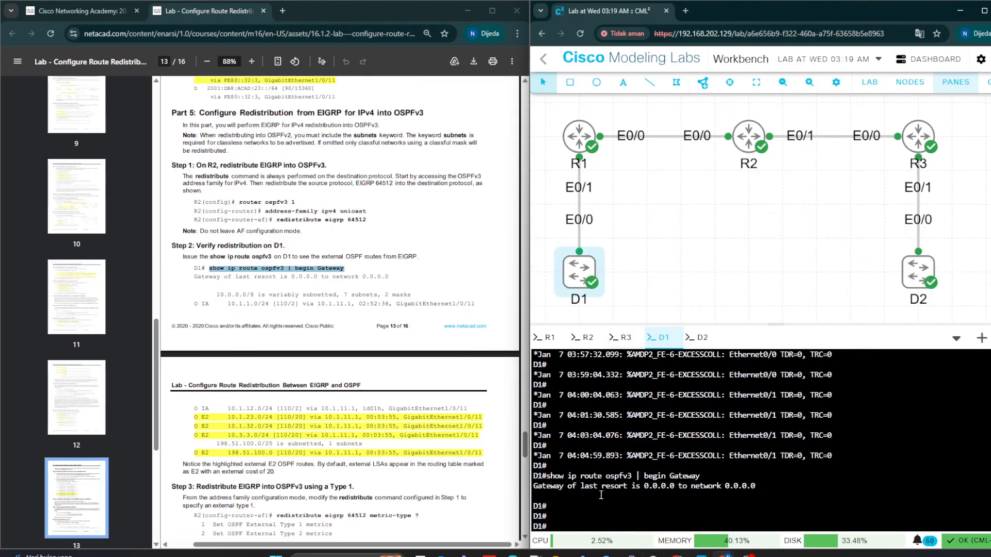
Step: Run the guide's Step 6 command show ipv6 route ospf on D1, skipping Steps 3 to 5
scroll(314, 347, down, 4)
scroll(313, 347, down, 16)
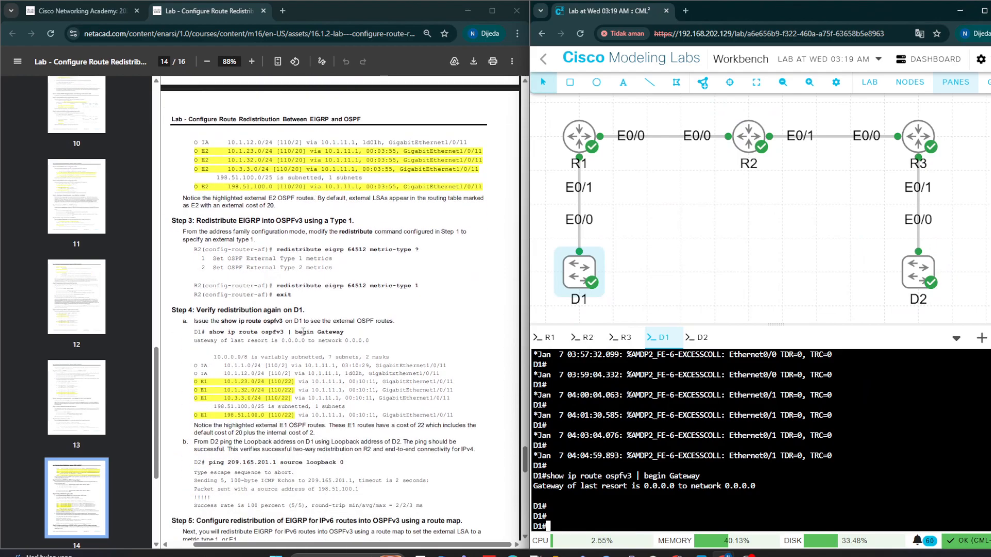
scroll(316, 311, up, 5)
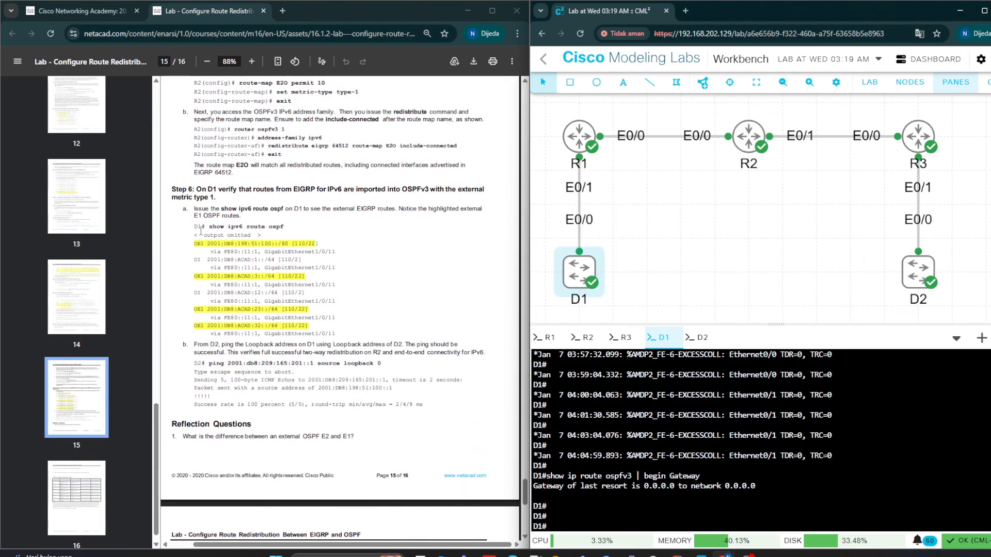
drag(206, 227, 288, 222)
key(super+c)
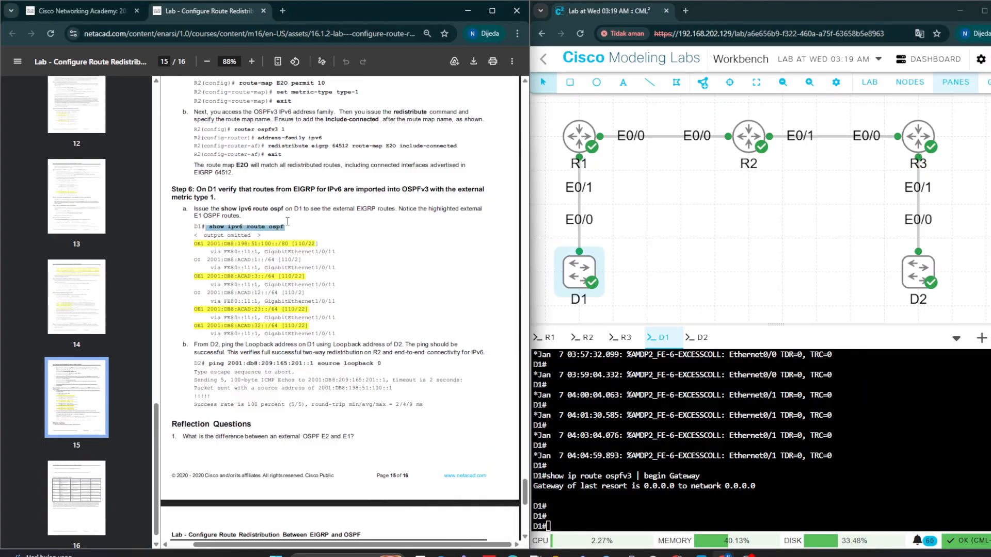
right_click(574, 487)
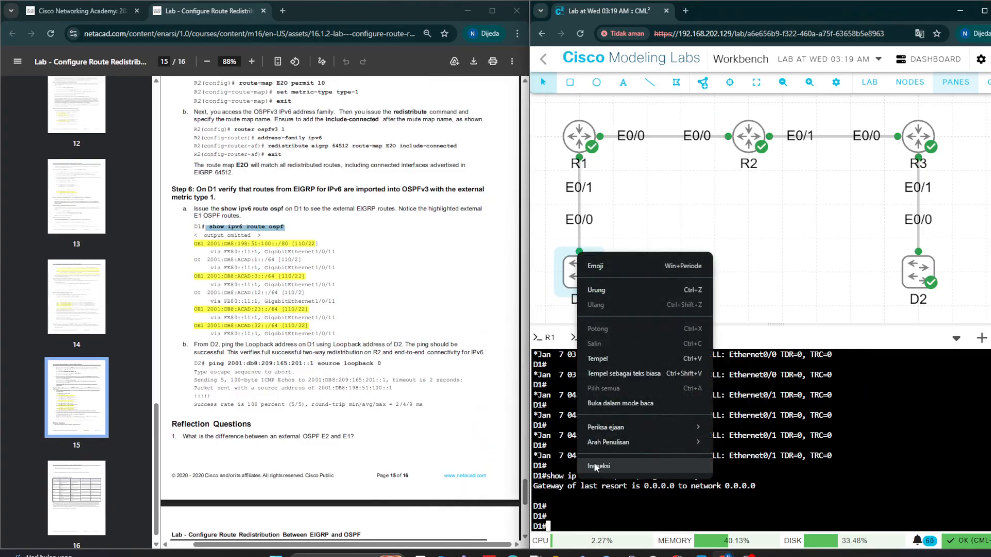
click(611, 354)
key(Return)
key(Return)
key(Return)
key(Return)
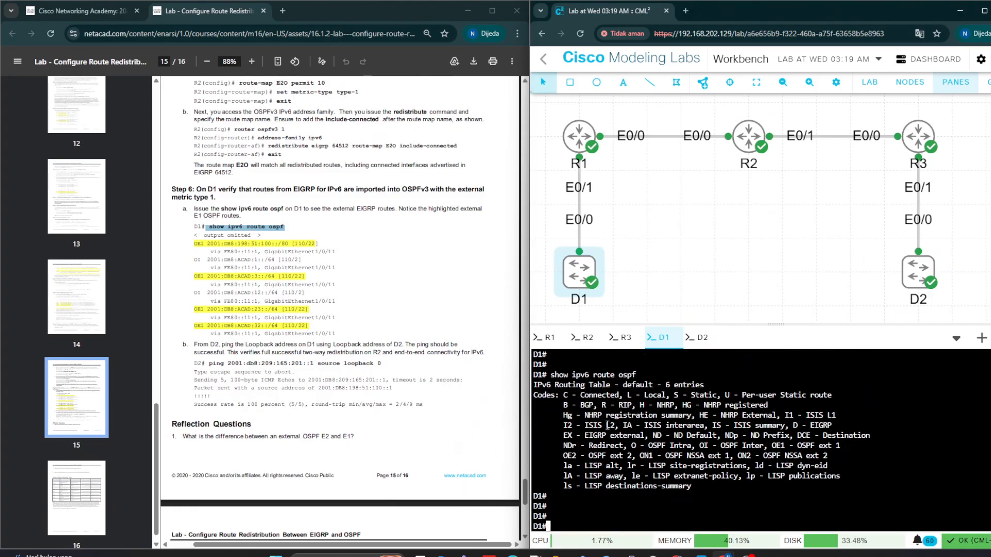
Step: Review D1's route output against the lab guide's Part 5 steps and its closing reflection questions
scroll(587, 417, up, 5)
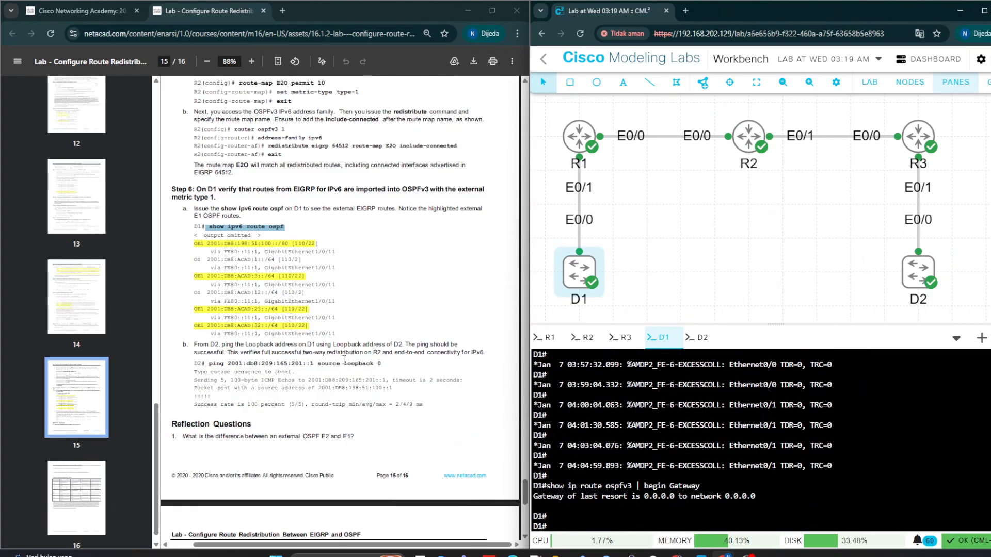
scroll(344, 360, down, 3)
scroll(592, 392, down, 5)
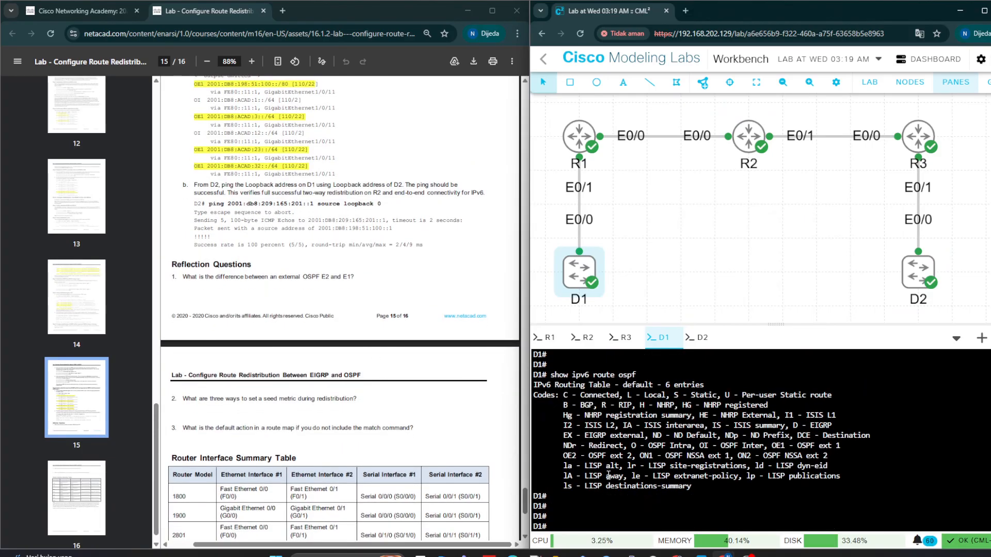
scroll(318, 374, up, 5)
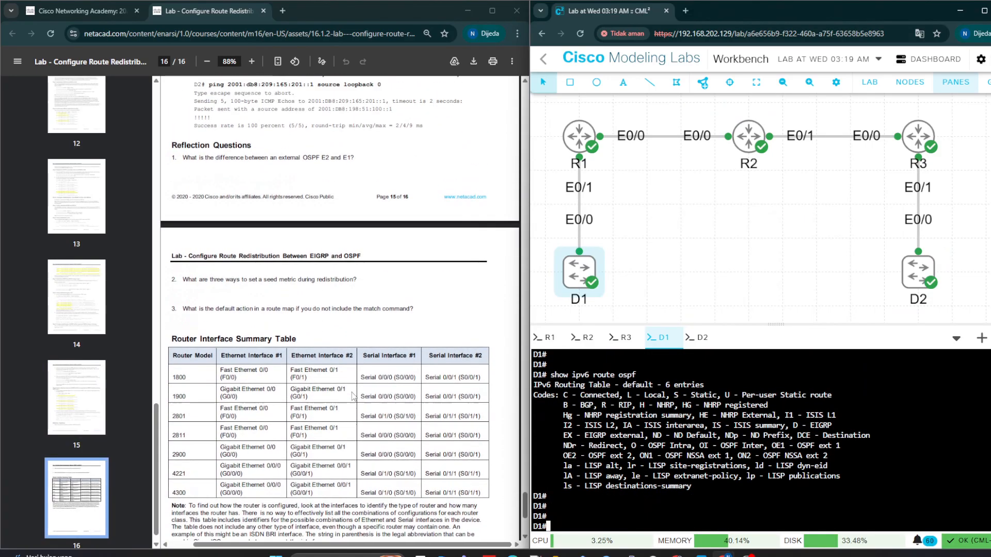
scroll(318, 373, up, 12)
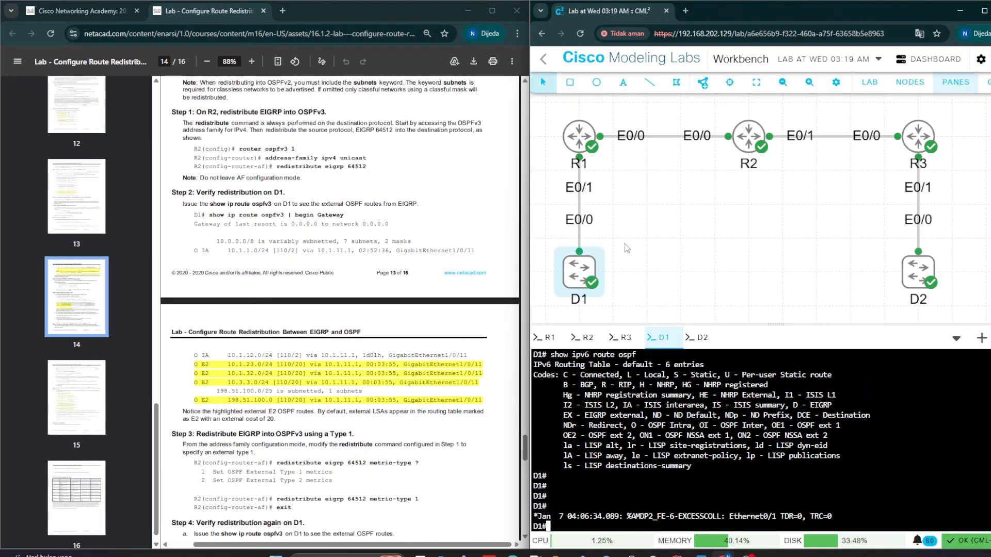
scroll(444, 266, up, 2)
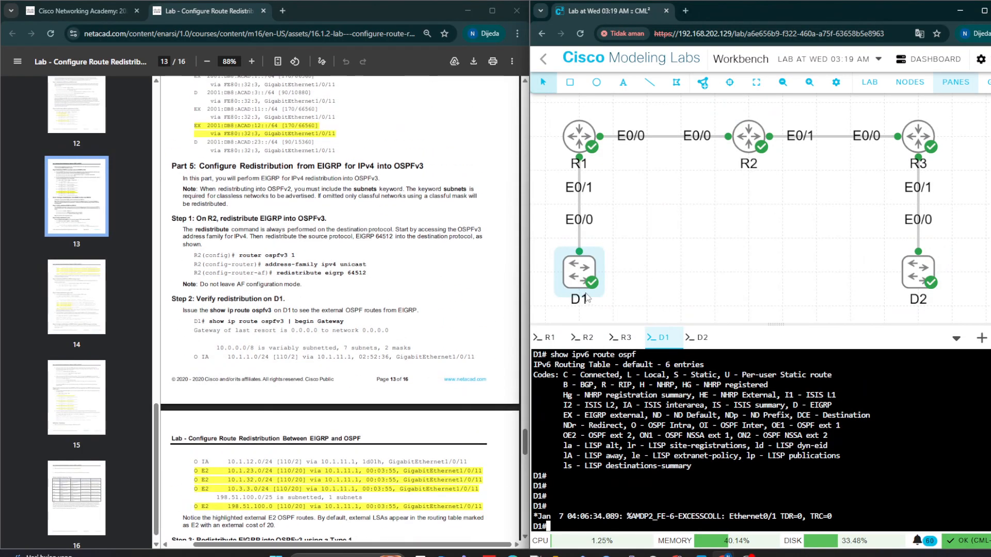
scroll(395, 305, up, 4)
Step: Read the five objectives on the course's 16.1.2 lab page and check them against the lab guide
click(54, 8)
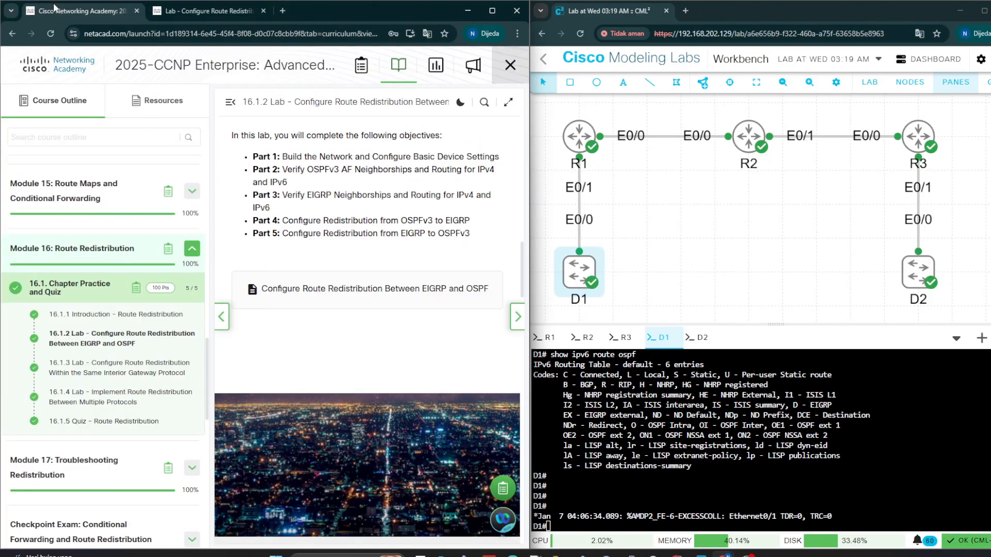
scroll(311, 178, up, 2)
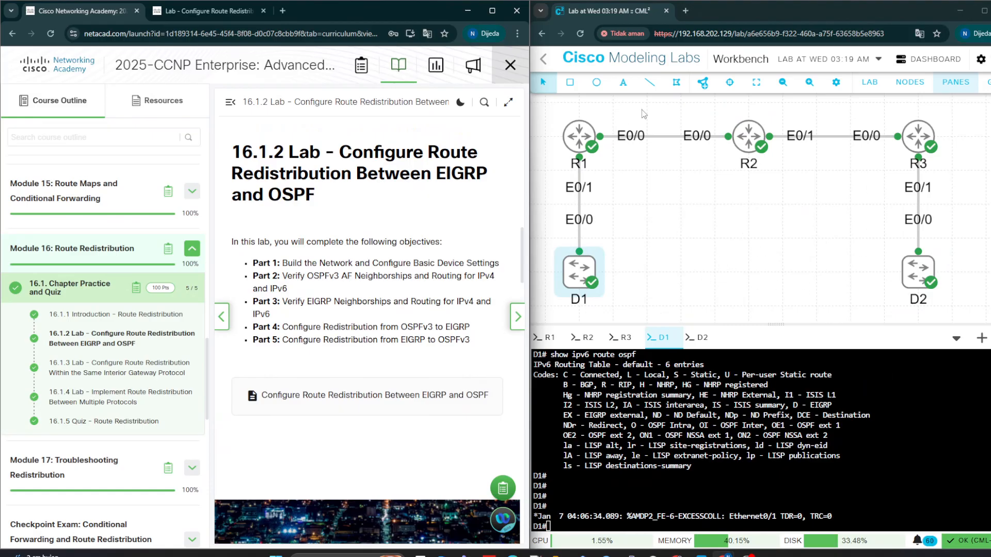
scroll(644, 456, up, 2)
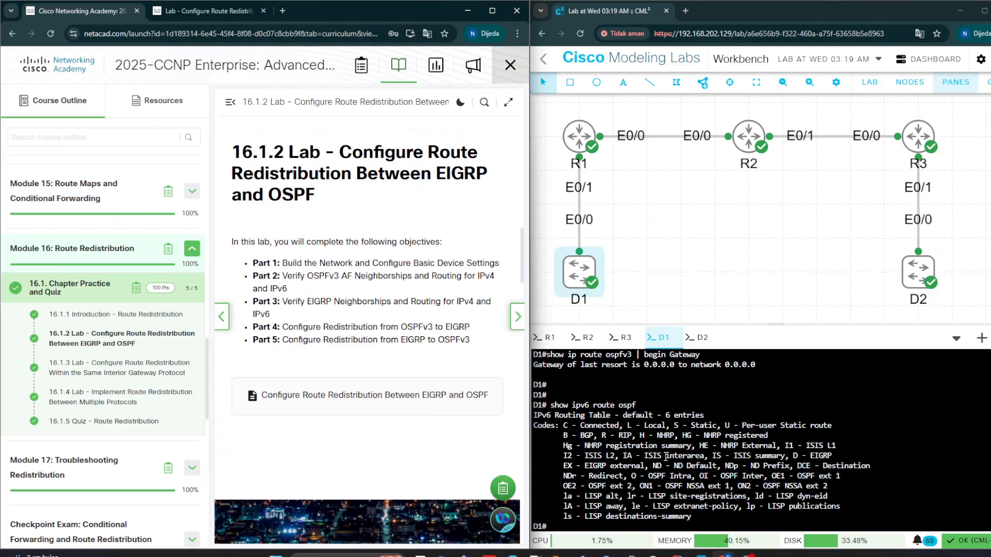
scroll(694, 450, down, 2)
click(198, 11)
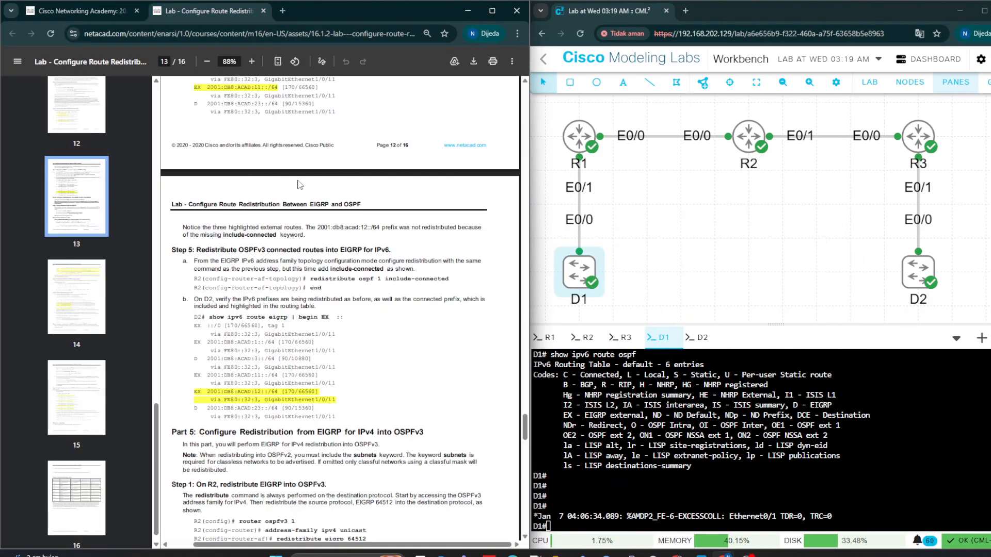
scroll(317, 228, down, 5)
click(61, 15)
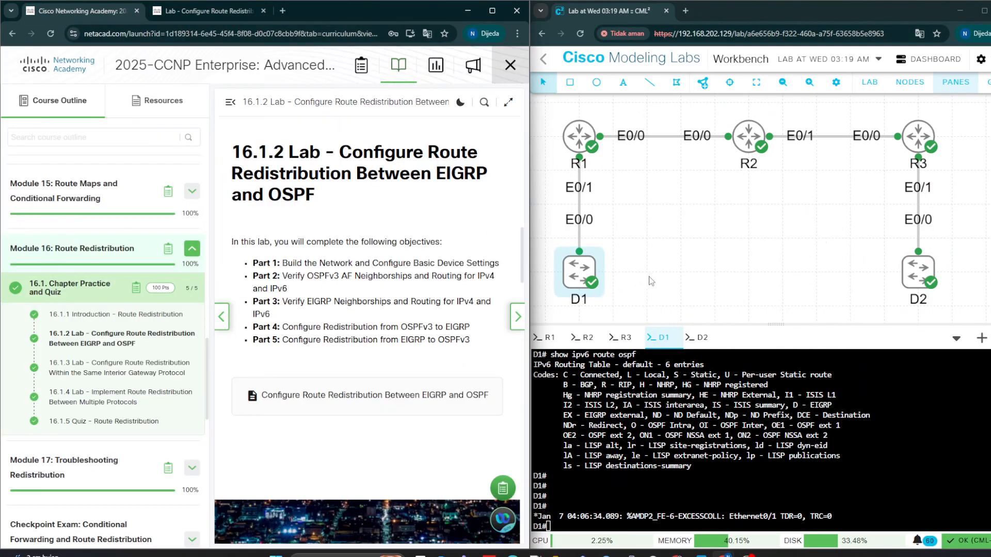
scroll(756, 256, down, 4)
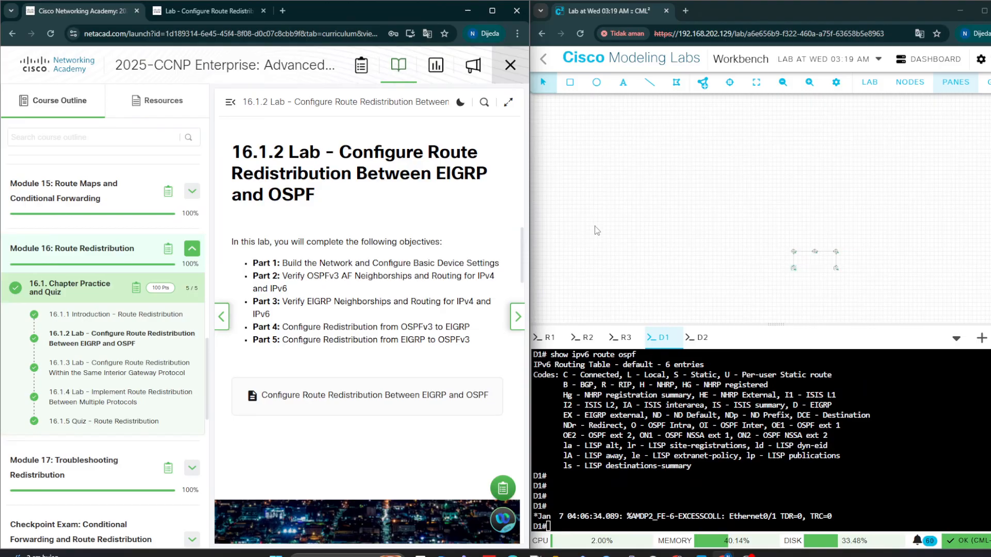
scroll(673, 206, up, 4)
scroll(676, 207, down, 3)
drag(868, 246, 687, 224)
scroll(695, 224, up, 2)
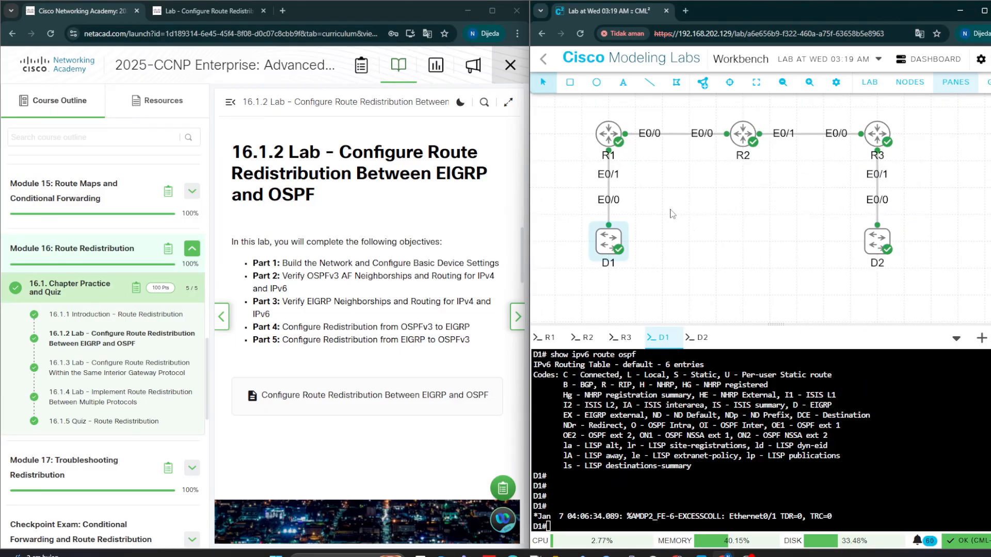
Step: Ping D1's IPv6 loopback from D2 with the guide's ping 2001:db8:209:165:201::1 source loopback 0 command
click(269, 5)
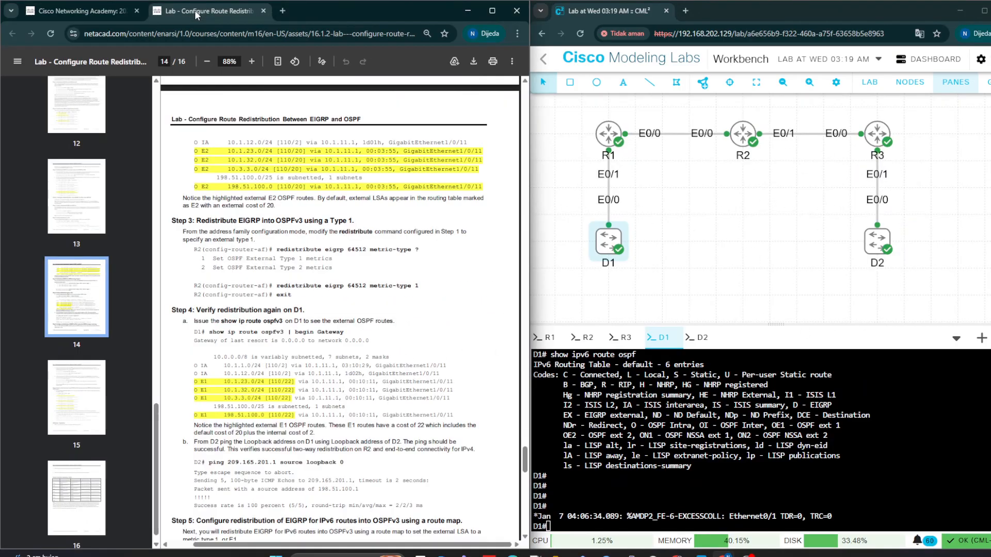
scroll(280, 349, down, 15)
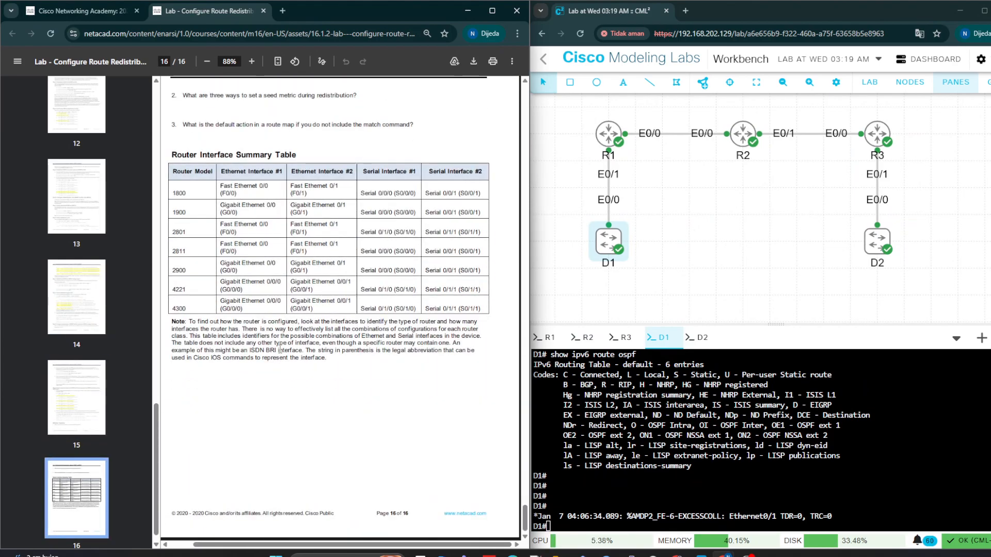
scroll(265, 324, up, 6)
drag(209, 221, 384, 224)
key(super+c)
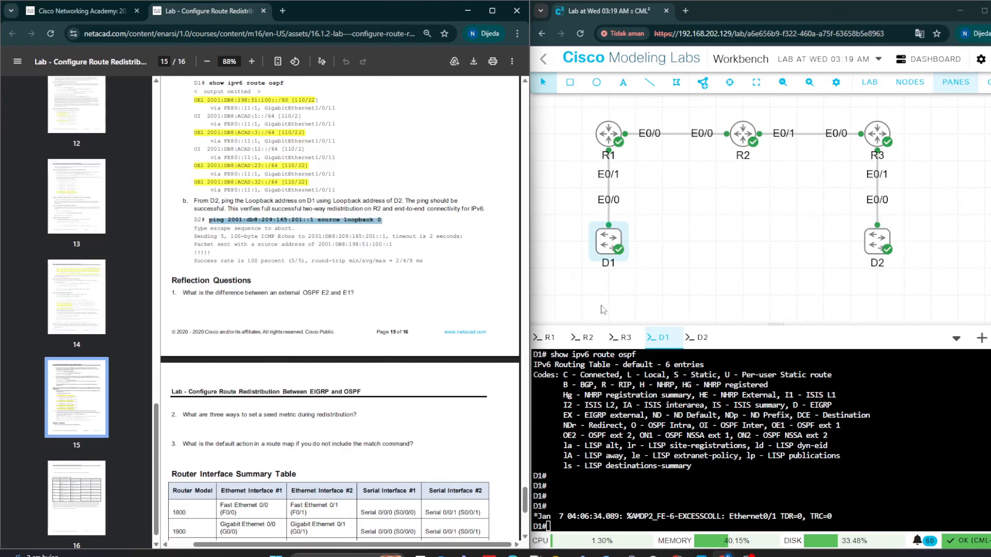
click(702, 339)
right_click(645, 453)
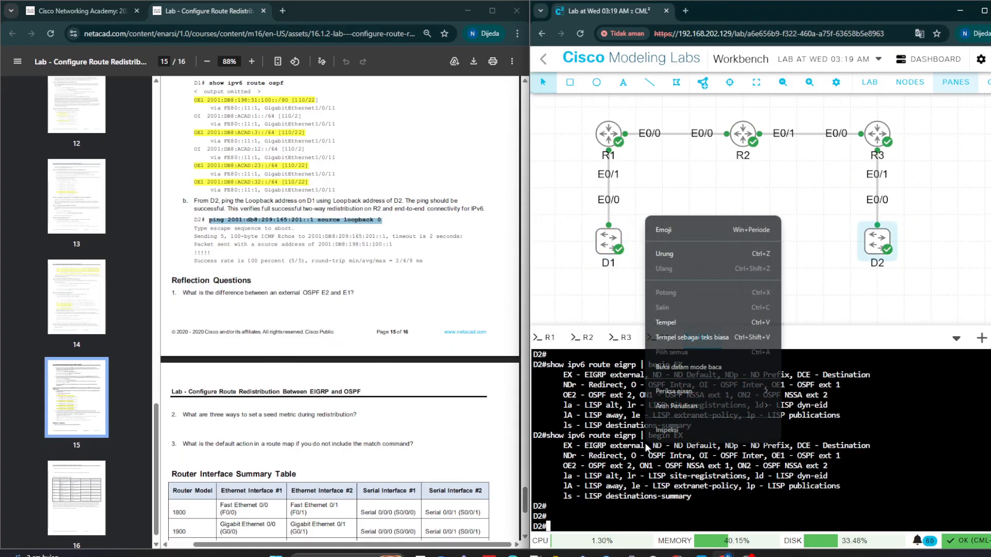
click(665, 323)
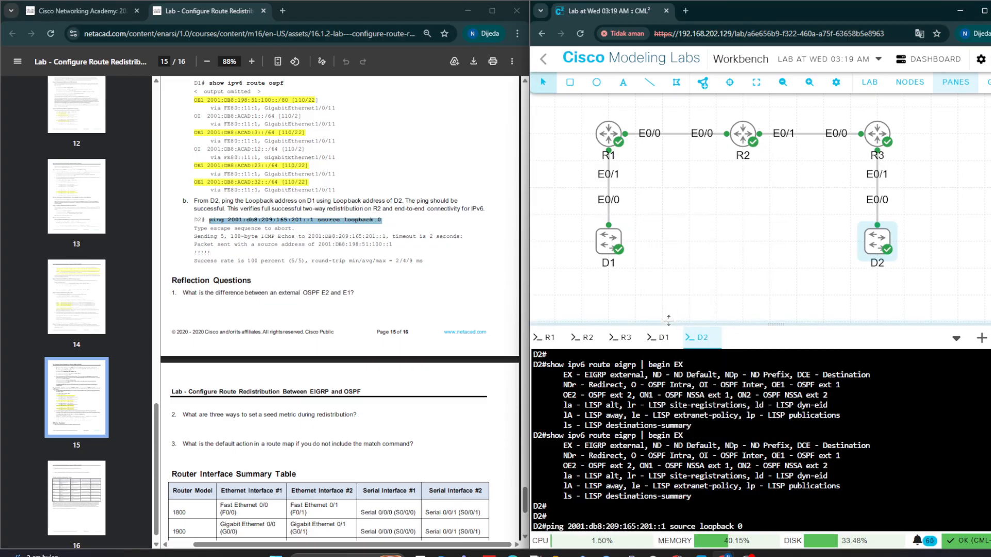
key(Return)
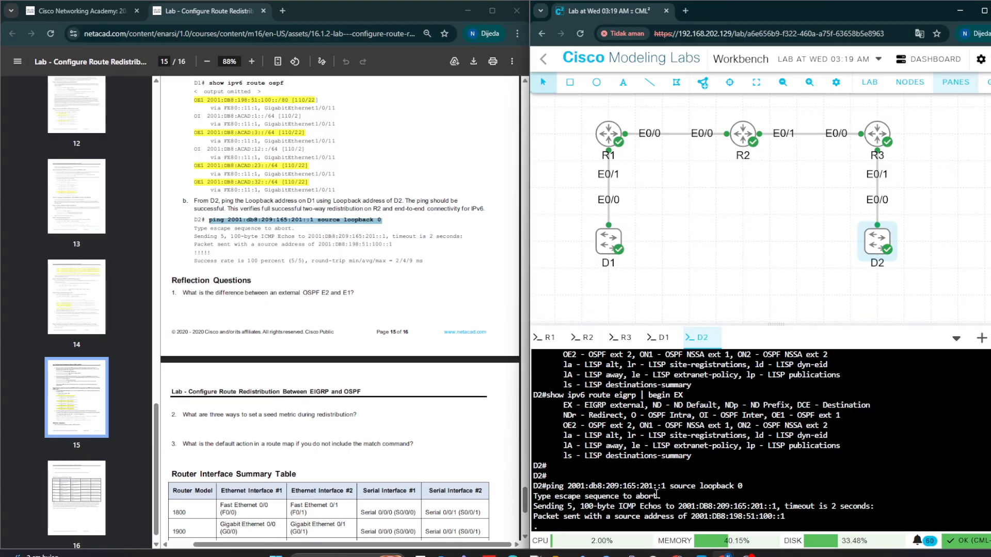
Step: Examine D2's ping output and D1's earlier OSPF route output alongside the guide's Step 6
click(661, 337)
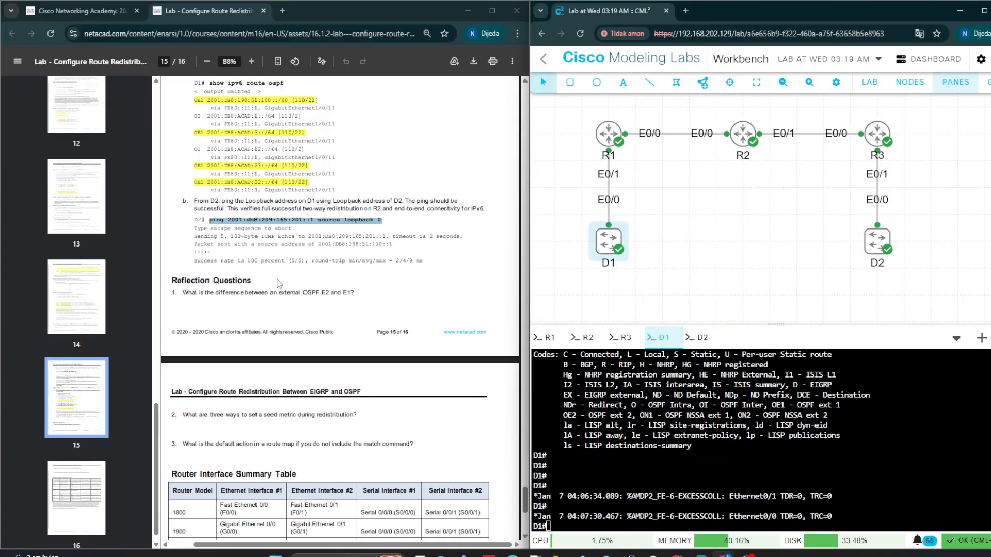
click(698, 337)
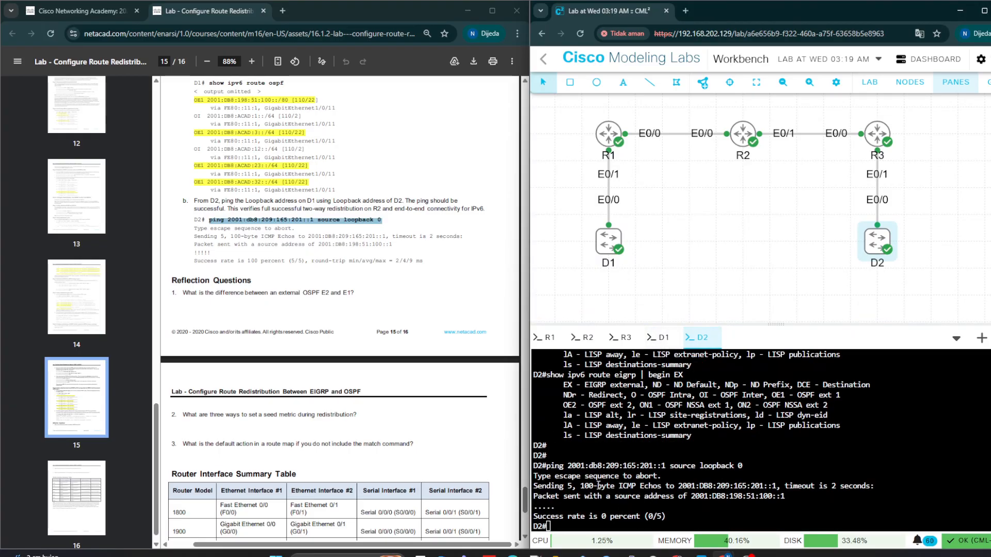
click(659, 341)
scroll(315, 227, up, 4)
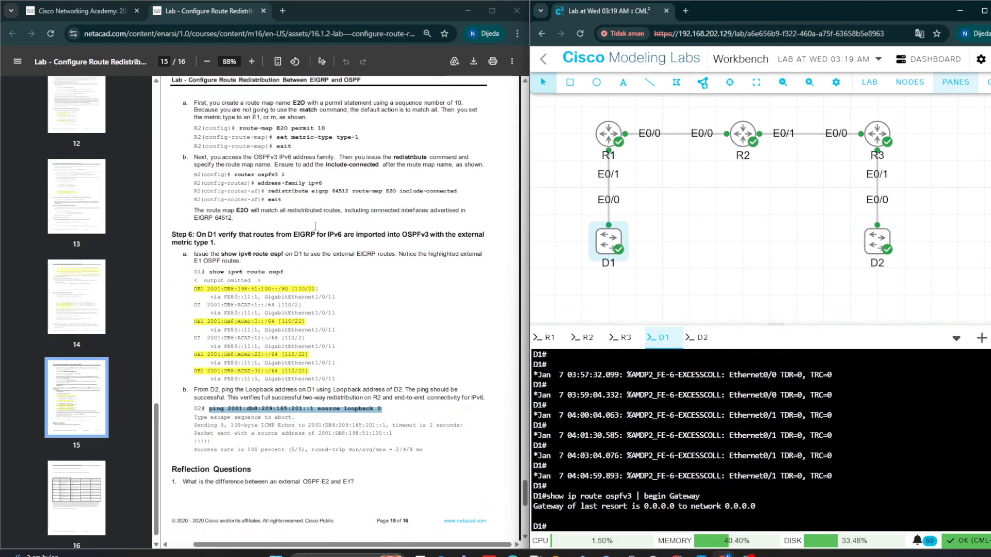
scroll(315, 228, down, 10)
key(Return)
key(Return)
text(show ipv6 route ospf)
key(Return)
scroll(283, 338, up, 5)
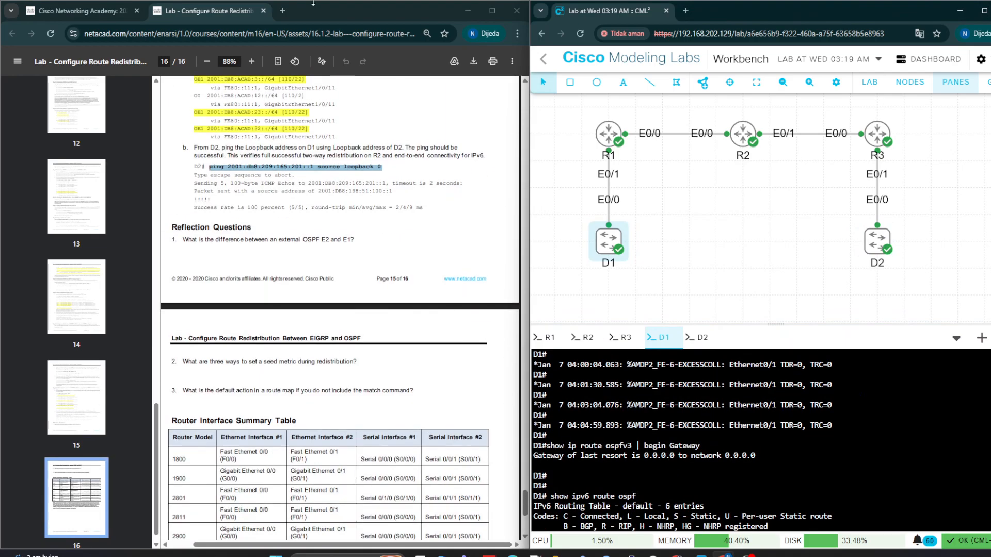
scroll(617, 211, up, 3)
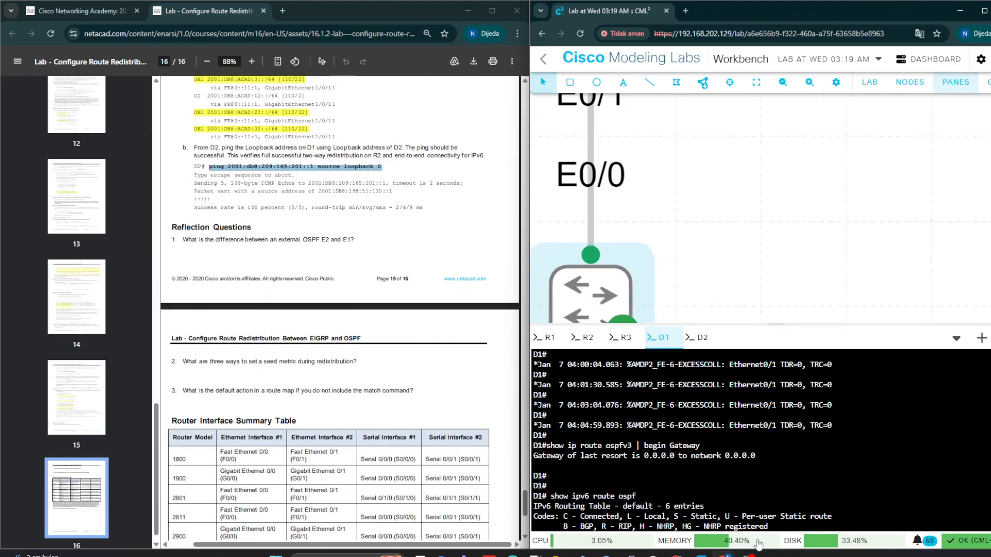
click(747, 555)
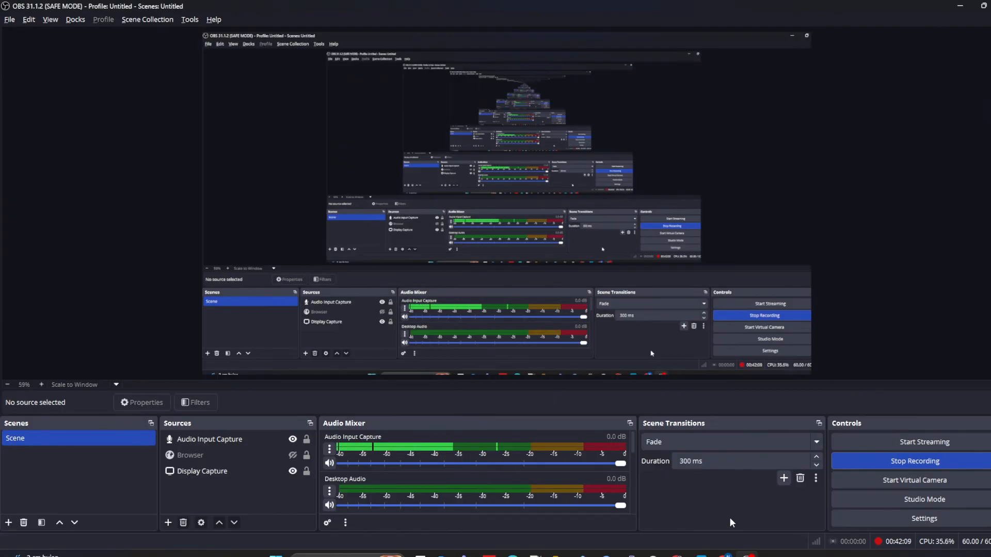
click(960, 5)
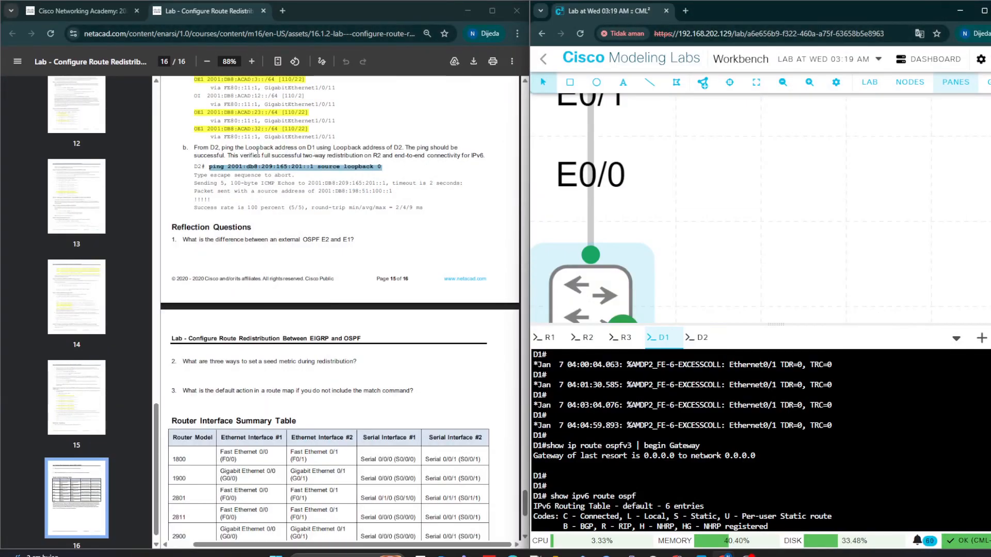
scroll(257, 152, up, 20)
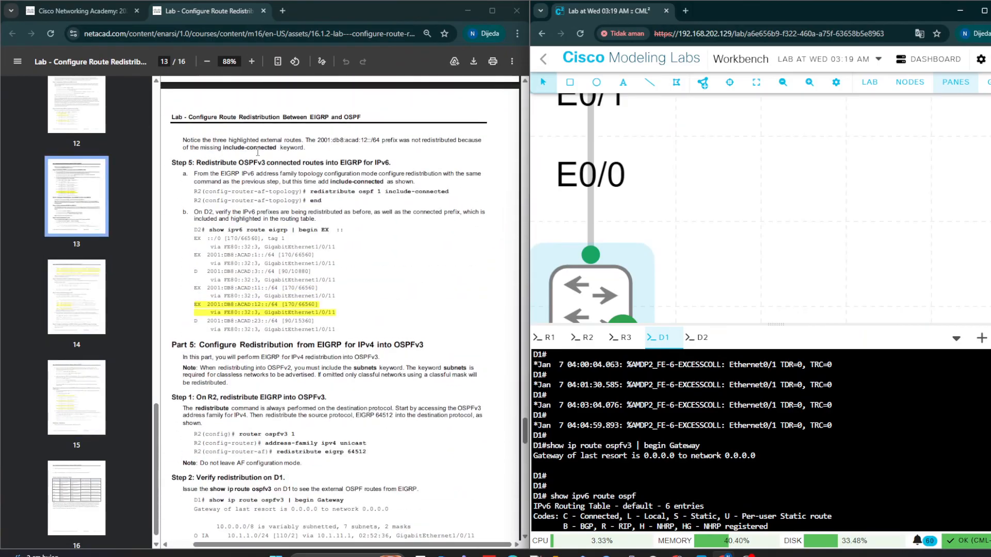
scroll(470, 185, up, 15)
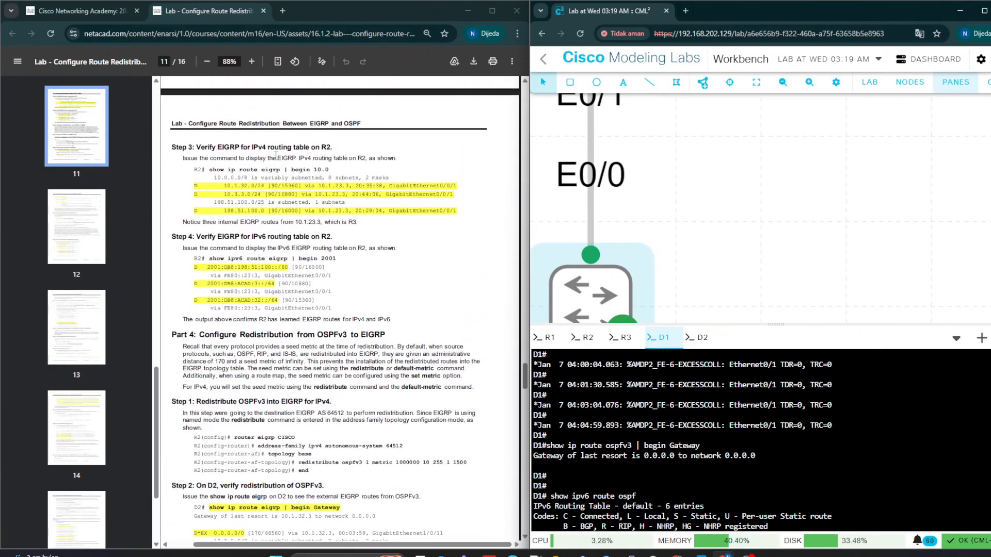
scroll(386, 242, up, 6)
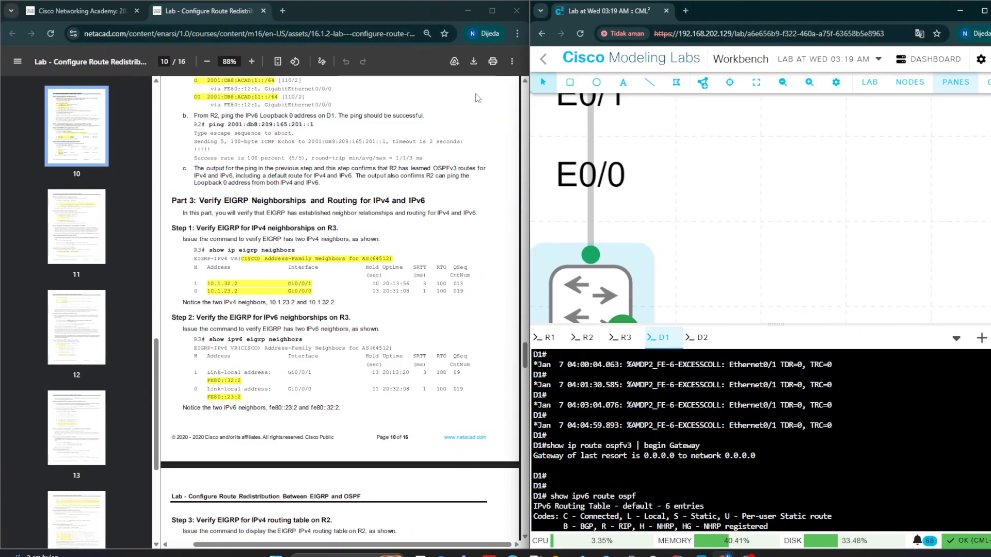
scroll(388, 237, down, 5)
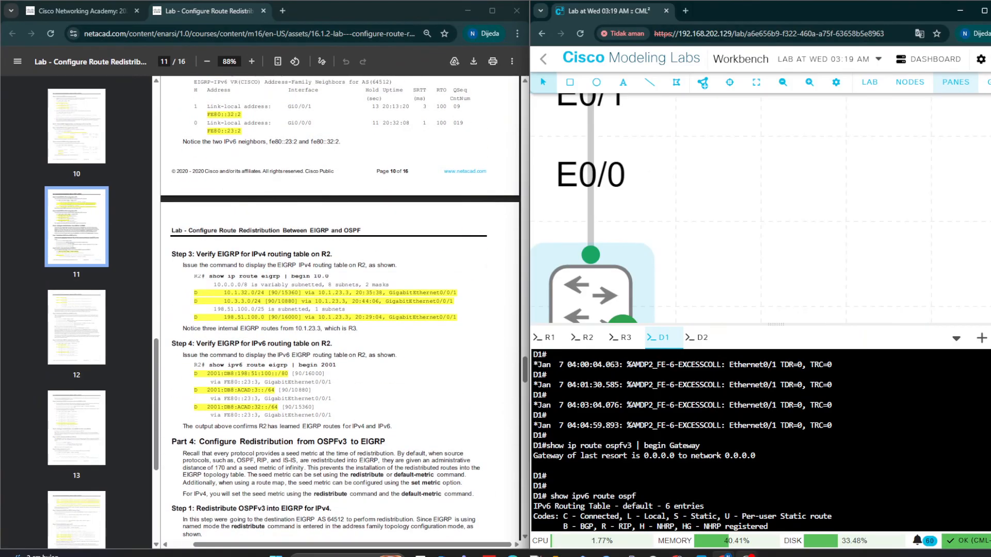